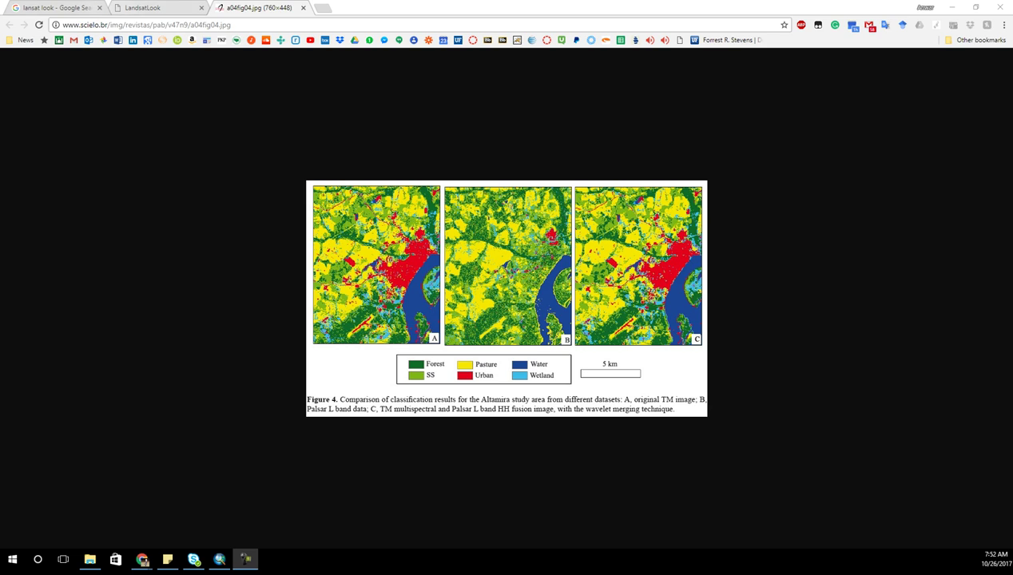
Switch to the LandsatLook map, bring northern and central Florida to 1:1M scale, and show the Landsat images.
{"action": "left_click", "coordinate": [147, 8]}
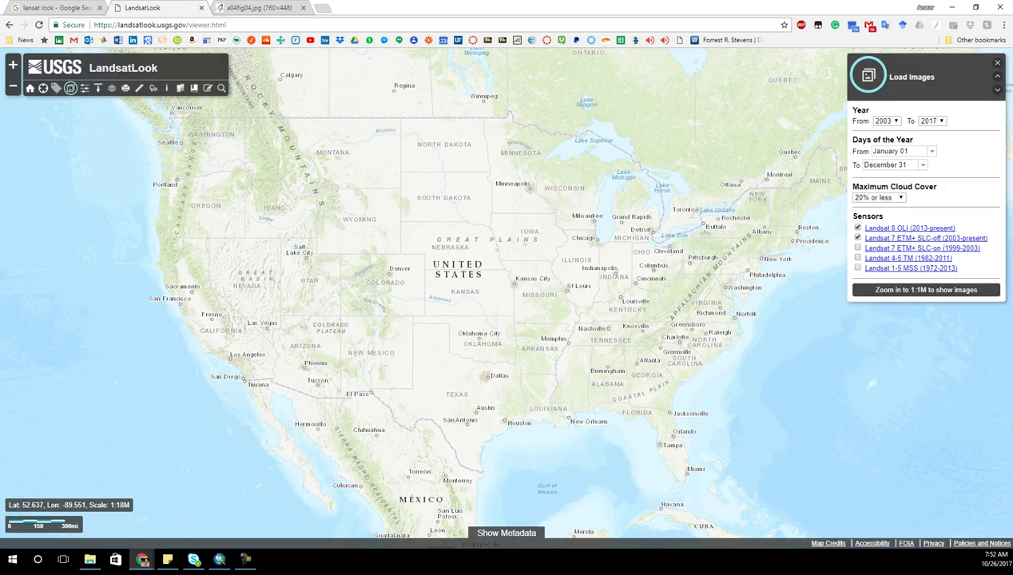
{"action": "left_click_drag", "start_coordinate": [384, 269], "coordinate": [499, 257]}
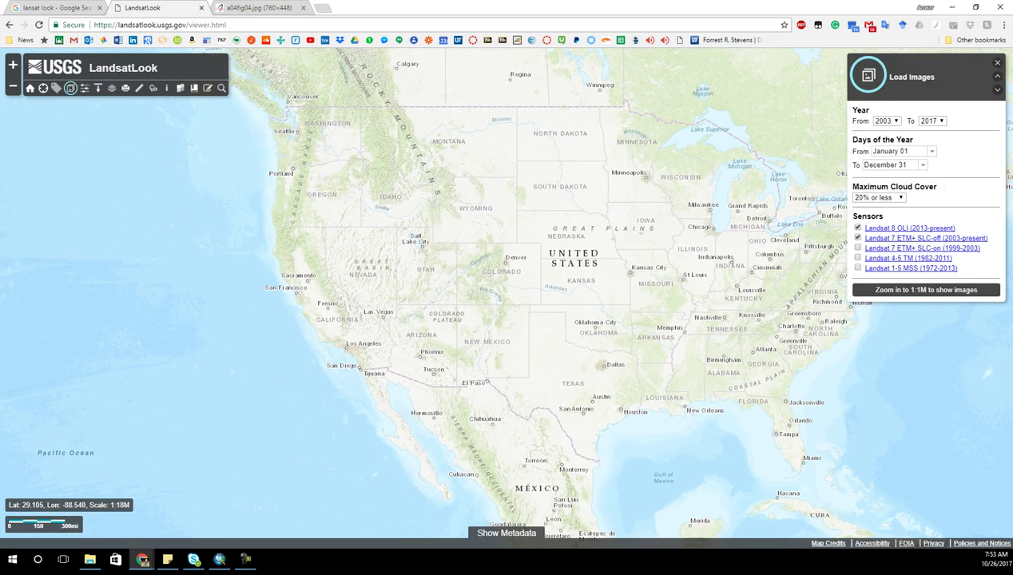
{"action": "scroll", "coordinate": [807, 433], "scroll_direction": "up", "scroll_amount": 3}
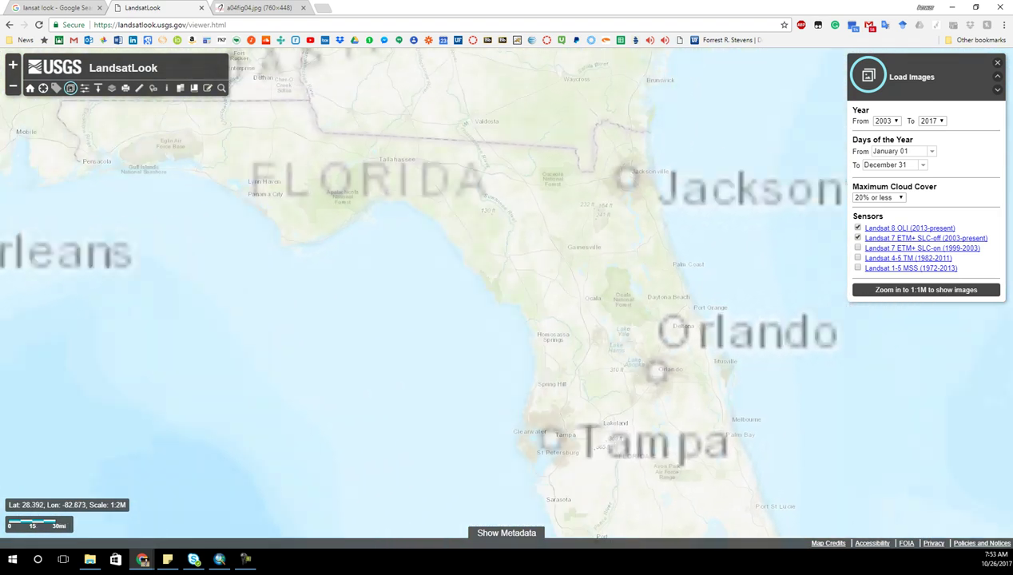
{"action": "scroll", "coordinate": [602, 272], "scroll_direction": "up", "scroll_amount": 1}
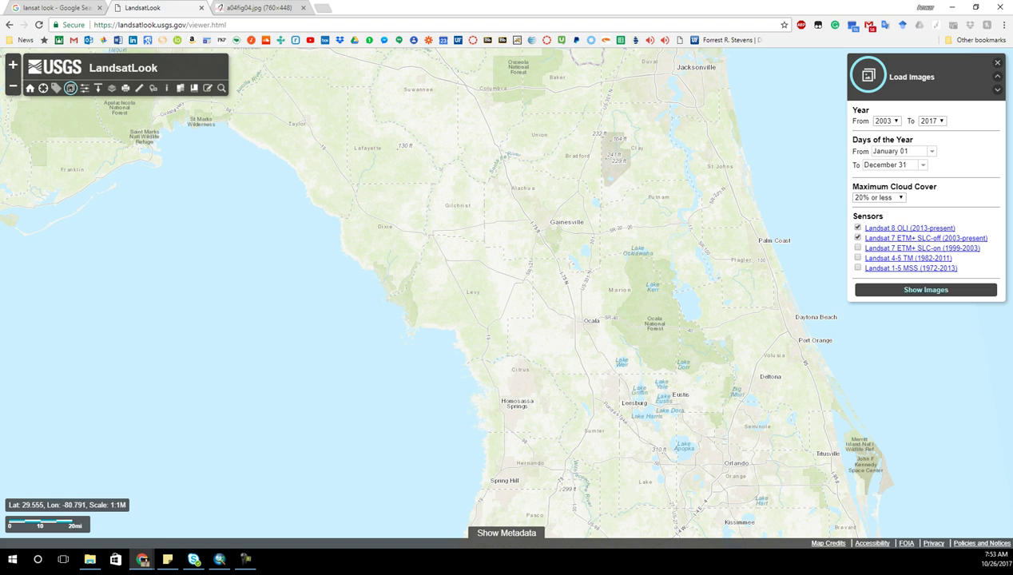
{"action": "left_click", "coordinate": [925, 289]}
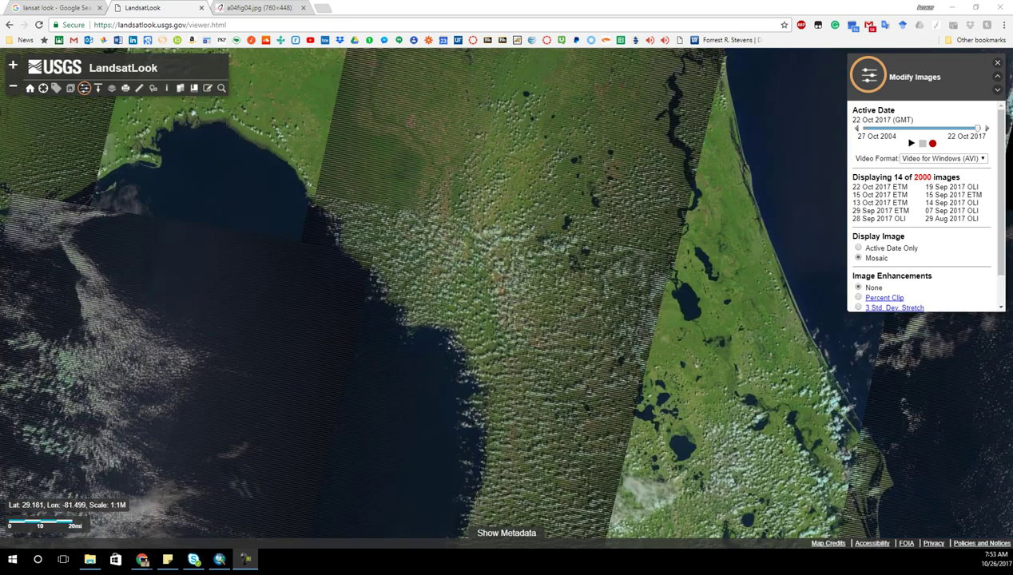
Inspect the lakes and river in the central Florida imagery up close and compare them with the Altamira classification figure.
{"action": "scroll", "coordinate": [694, 342], "scroll_direction": "up", "scroll_amount": 2}
{"action": "left_click_drag", "start_coordinate": [694, 342], "coordinate": [577, 271]}
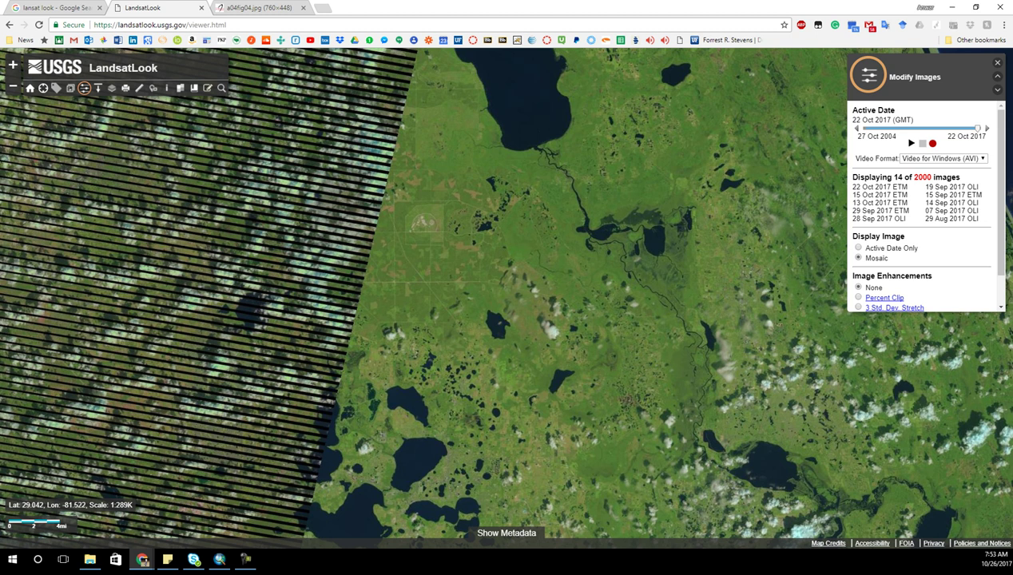
{"action": "left_click_drag", "start_coordinate": [572, 364], "coordinate": [558, 289]}
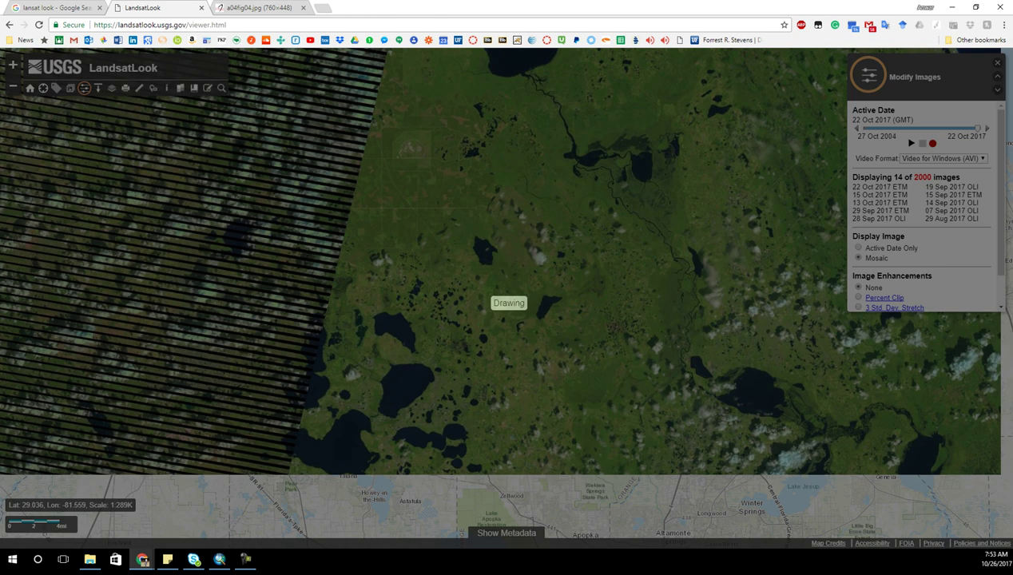
{"action": "scroll", "coordinate": [608, 208], "scroll_direction": "up", "scroll_amount": 1}
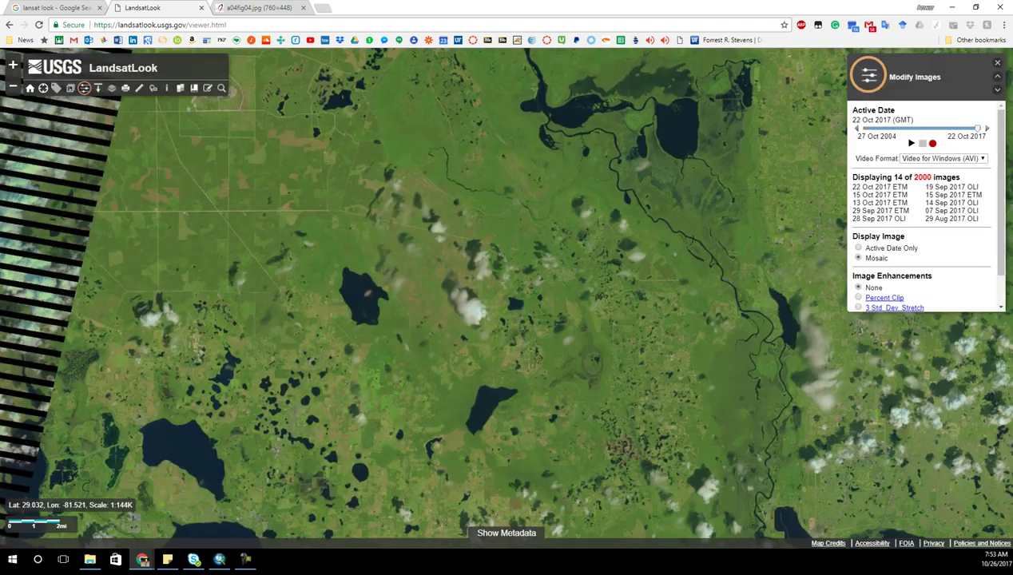
{"action": "left_click_drag", "start_coordinate": [433, 221], "coordinate": [419, 130]}
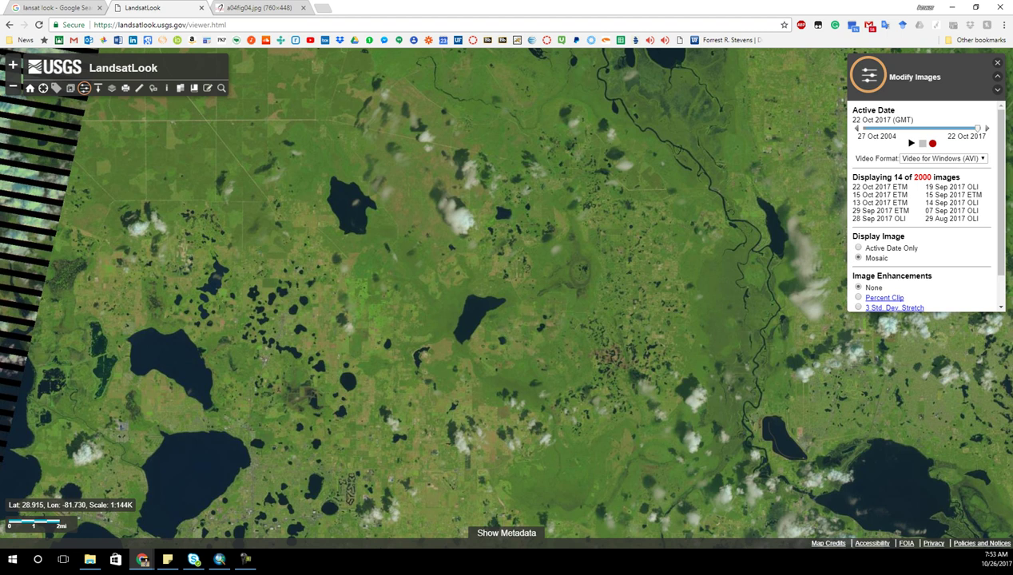
{"action": "left_click_drag", "start_coordinate": [760, 338], "coordinate": [679, 313]}
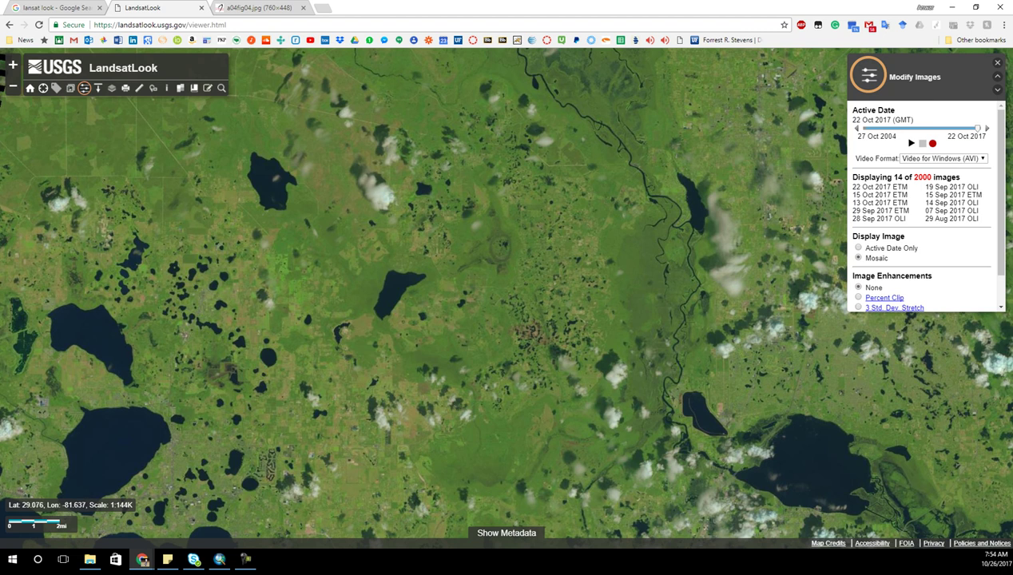
{"action": "left_click", "coordinate": [247, 8]}
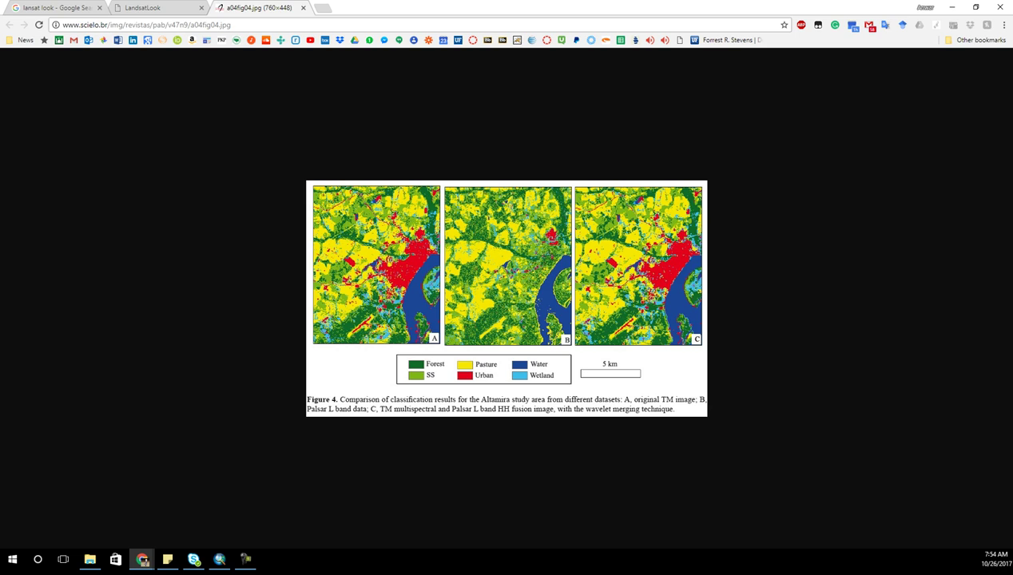
{"action": "key", "text": "F10"}
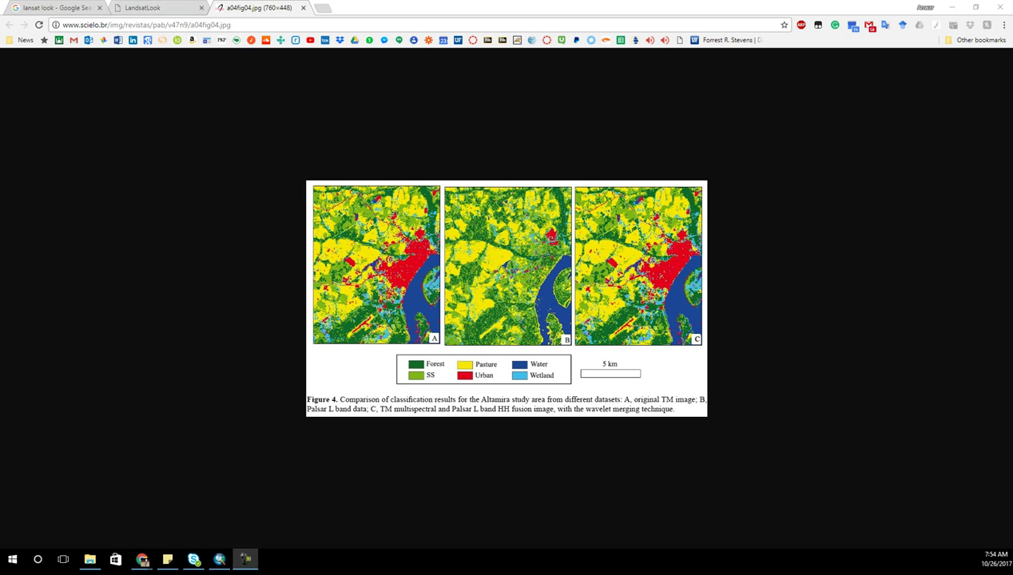
Close the figure and old map pages, and restart the LandsatLook Viewer from the Google search results.
{"action": "left_click", "coordinate": [303, 7]}
{"action": "left_click", "coordinate": [303, 7]}
{"action": "left_click", "coordinate": [201, 7]}
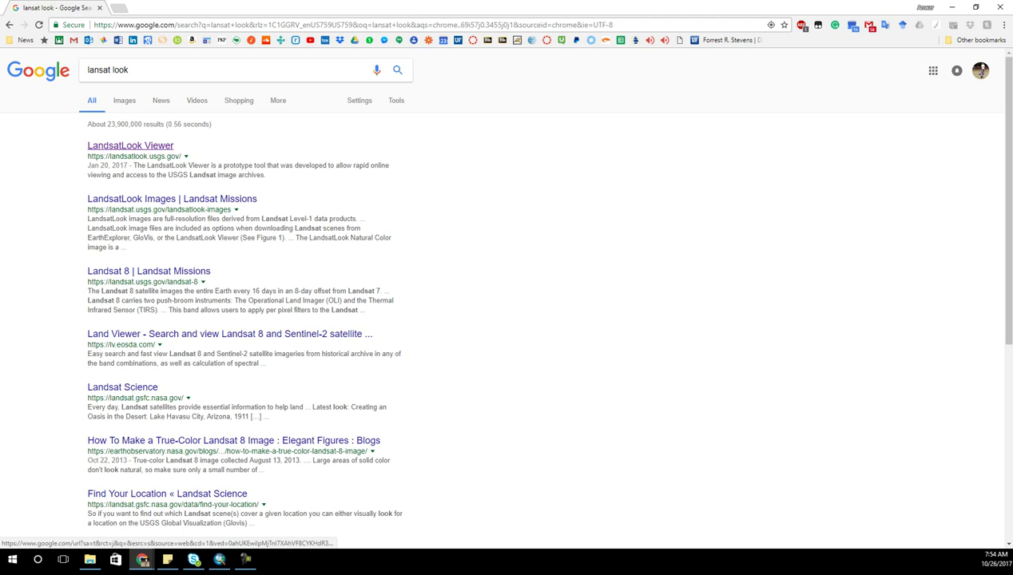
{"action": "left_click", "coordinate": [131, 145]}
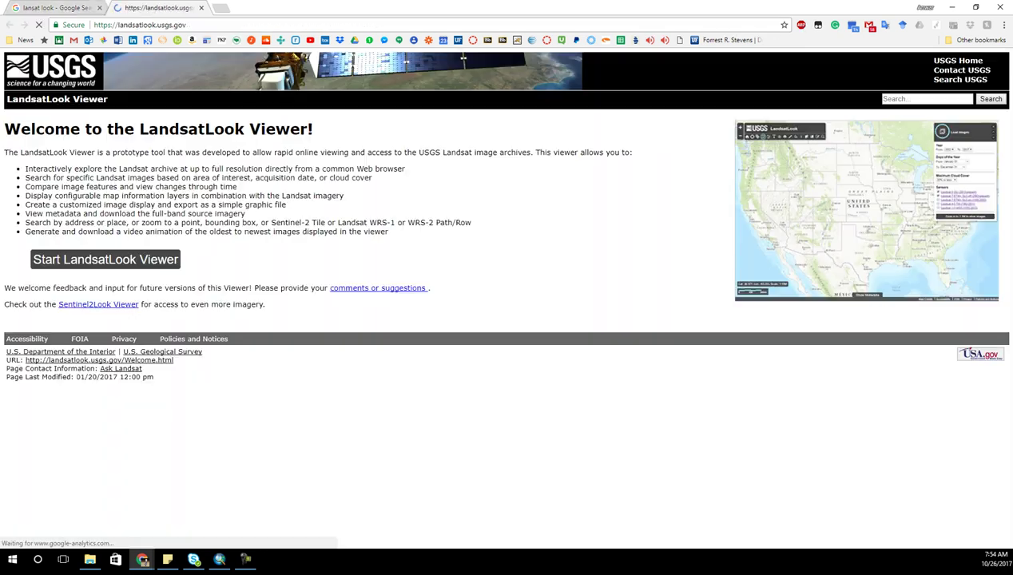
{"action": "left_click", "coordinate": [106, 260]}
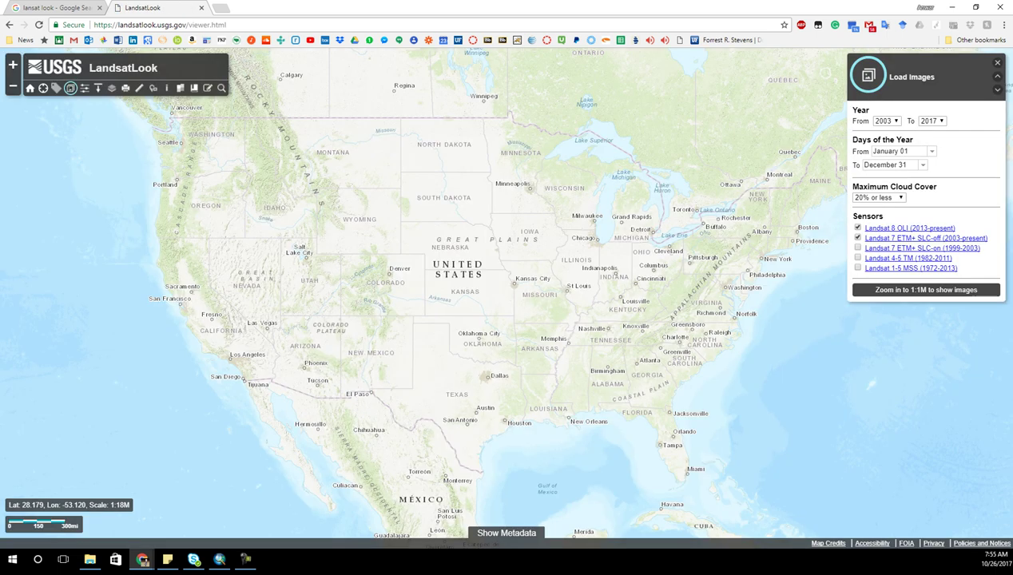
Switch to File Explorer, open the LandSatImage folder inside ImageClass, and go through the band 1, 2 and 3 TIF files.
{"action": "key", "text": "alt+Tab"}
{"action": "key", "text": "alt+Tab"}
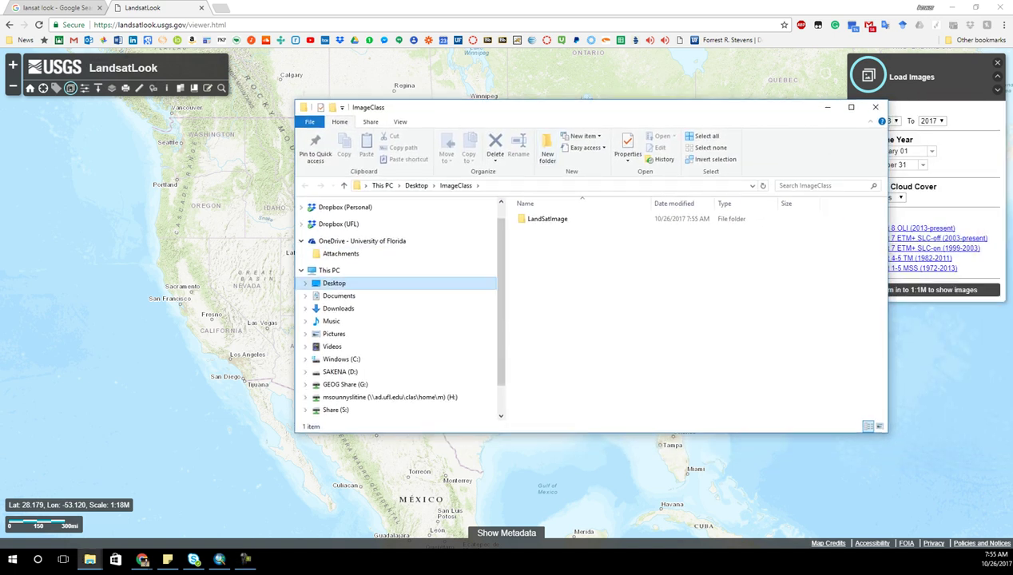
{"action": "double_click", "coordinate": [547, 219]}
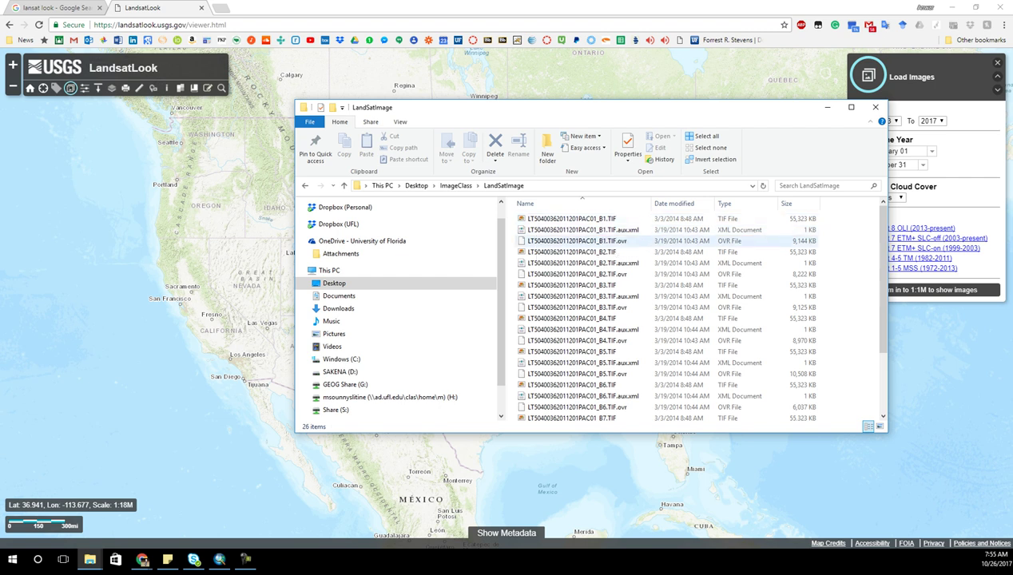
{"action": "left_click", "coordinate": [605, 219]}
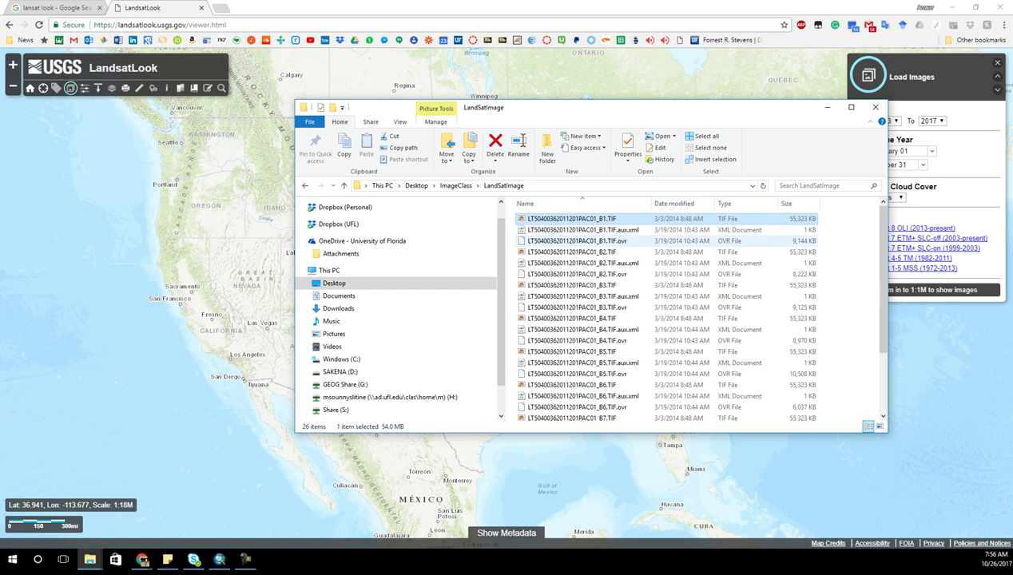
{"action": "left_click", "coordinate": [605, 253]}
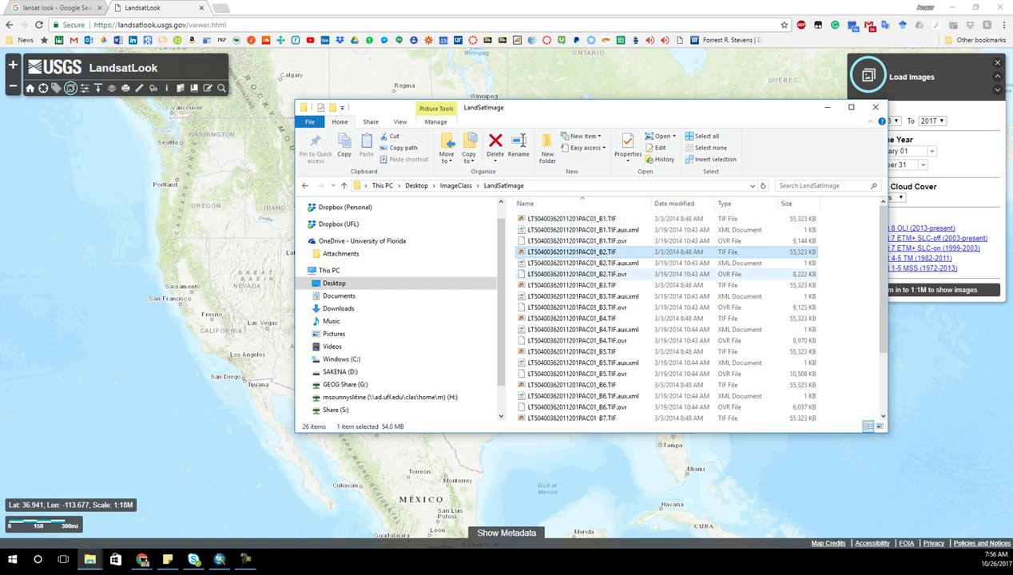
{"action": "left_click", "coordinate": [591, 285]}
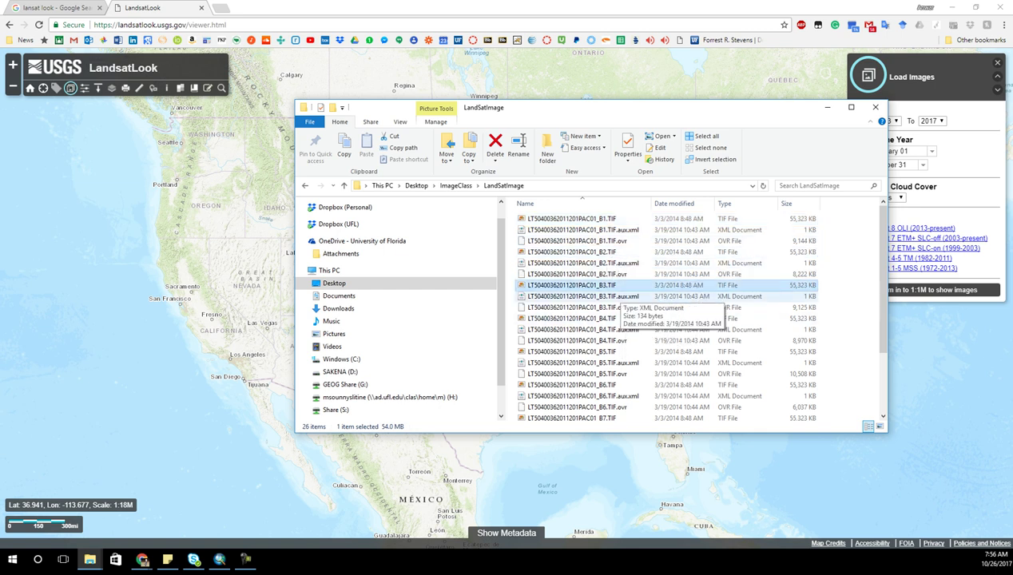
View the band 3 and band 4 TIF images in Windows Photo Viewer, closing each one after viewing.
{"action": "double_click", "coordinate": [592, 285]}
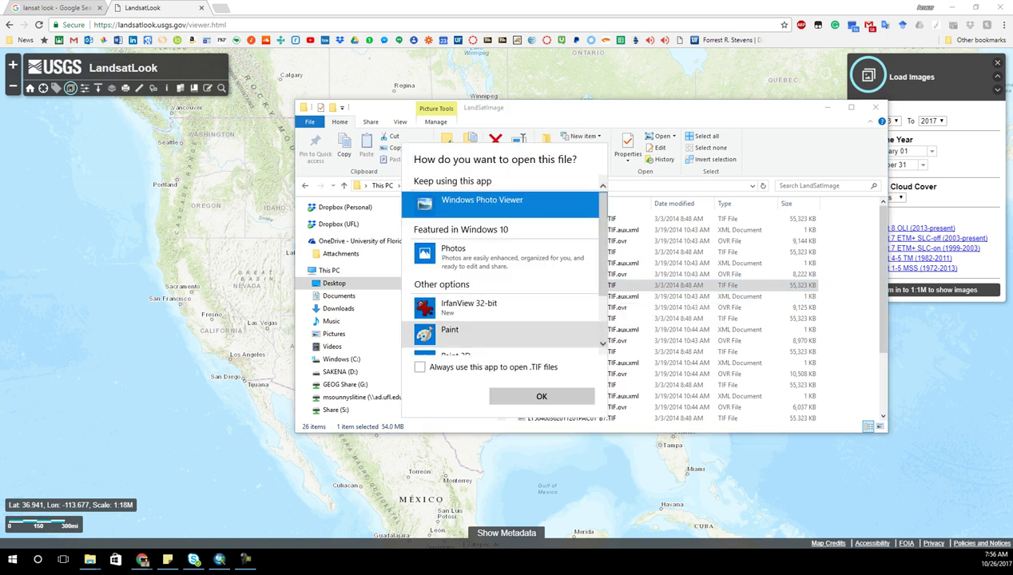
{"action": "left_click", "coordinate": [540, 395]}
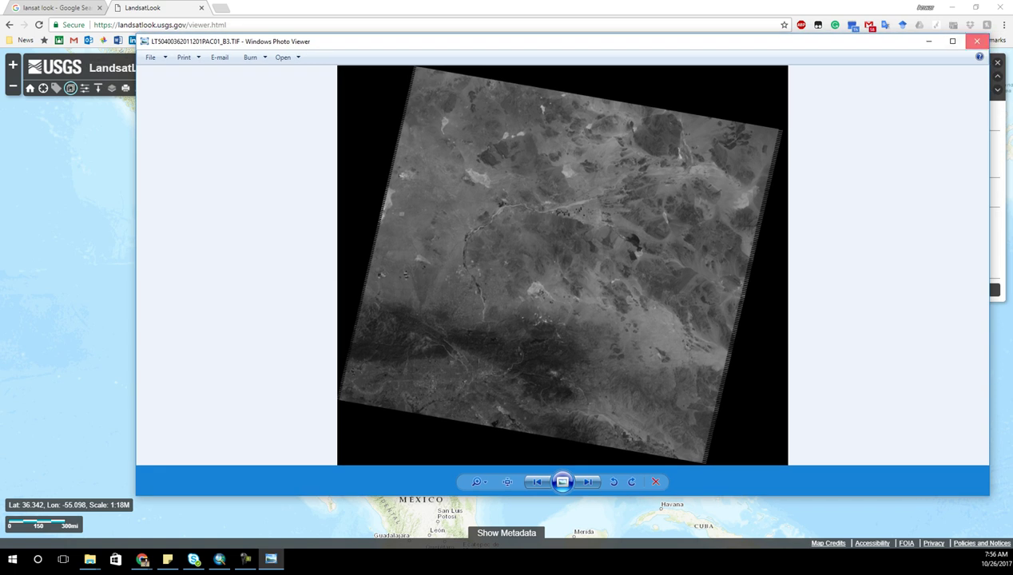
{"action": "left_click", "coordinate": [977, 40]}
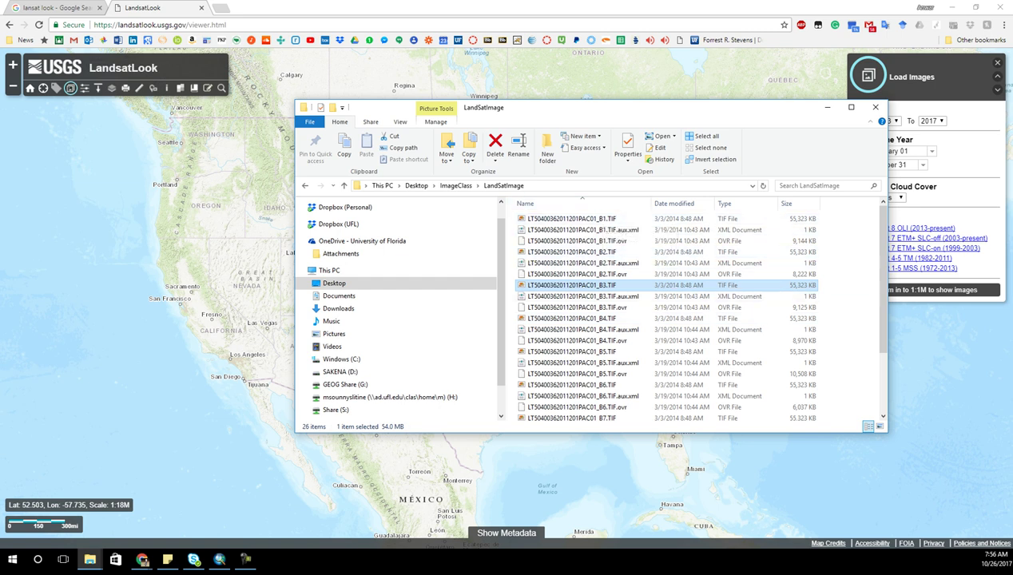
{"action": "left_click", "coordinate": [572, 319]}
{"action": "double_click", "coordinate": [572, 318]}
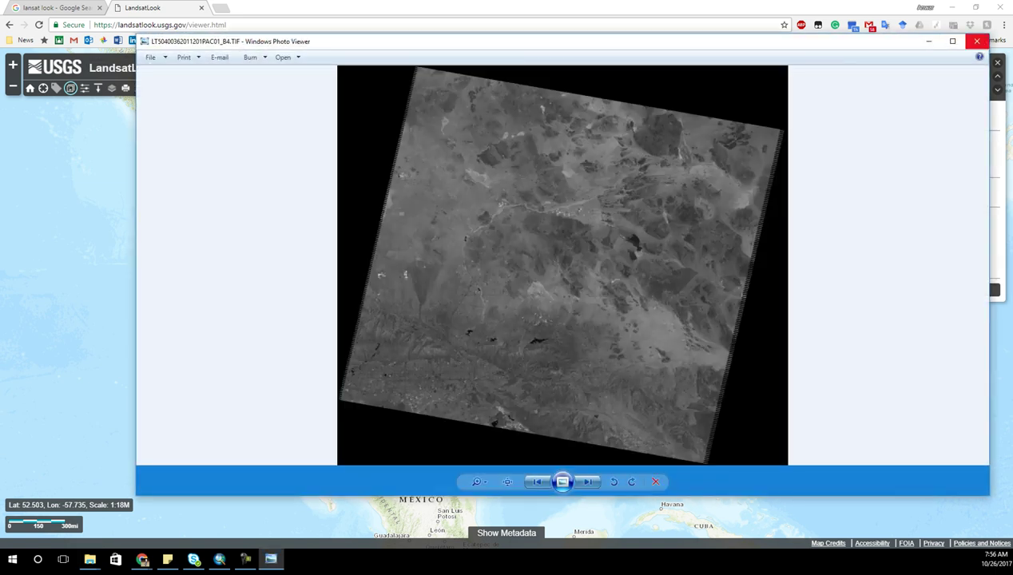
{"action": "left_click", "coordinate": [977, 41]}
{"action": "scroll", "coordinate": [601, 359], "scroll_direction": "down", "scroll_amount": 2}
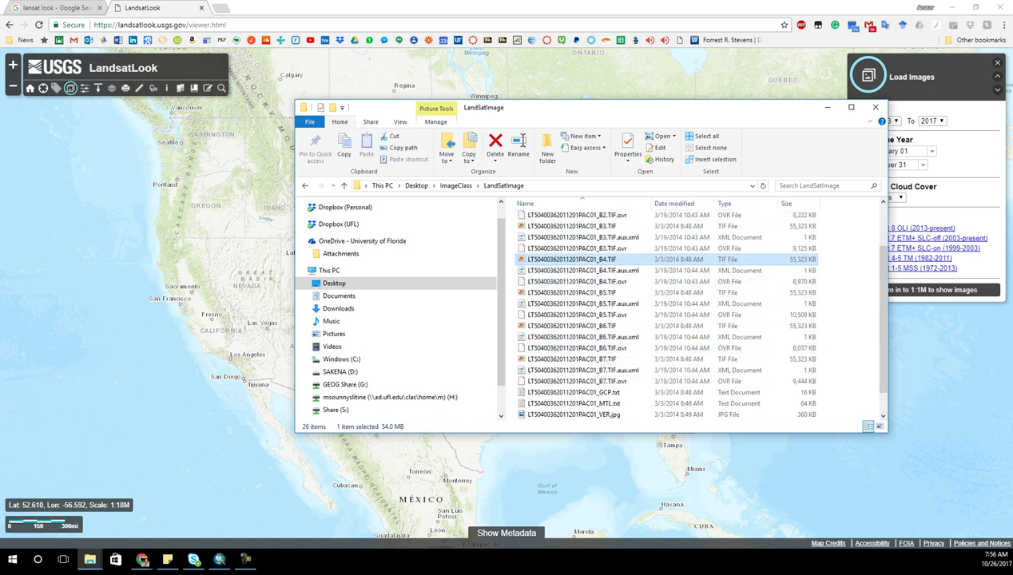
{"action": "scroll", "coordinate": [608, 312], "scroll_direction": "down", "scroll_amount": 1}
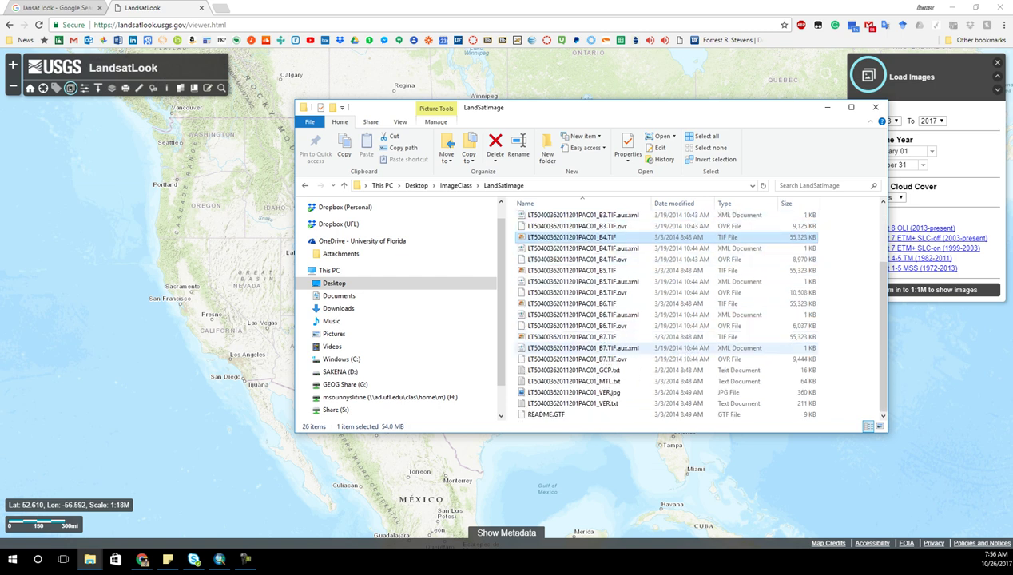
{"action": "left_click", "coordinate": [575, 382]}
{"action": "double_click", "coordinate": [573, 381]}
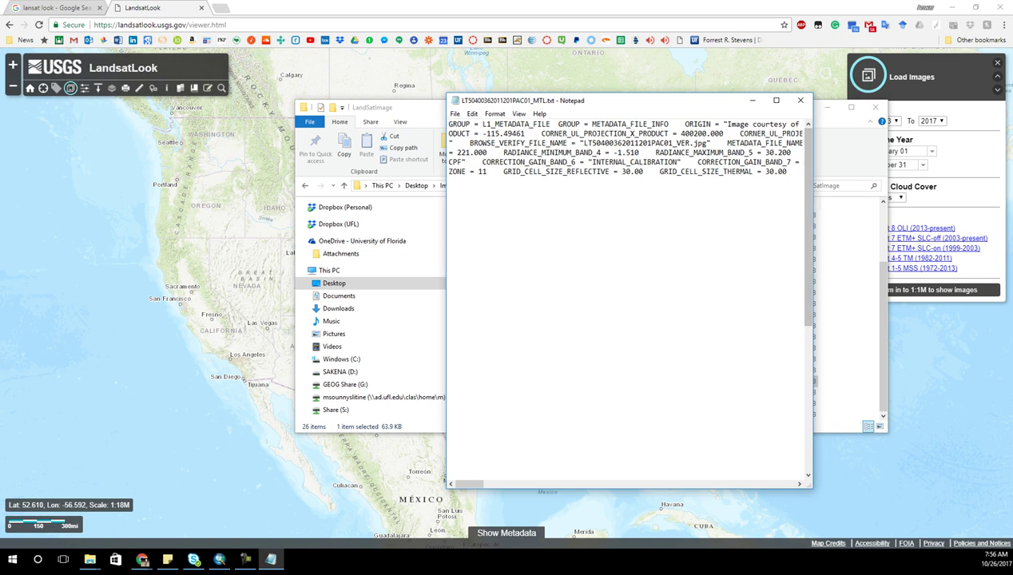
{"action": "left_click_drag", "start_coordinate": [812, 240], "coordinate": [984, 239]}
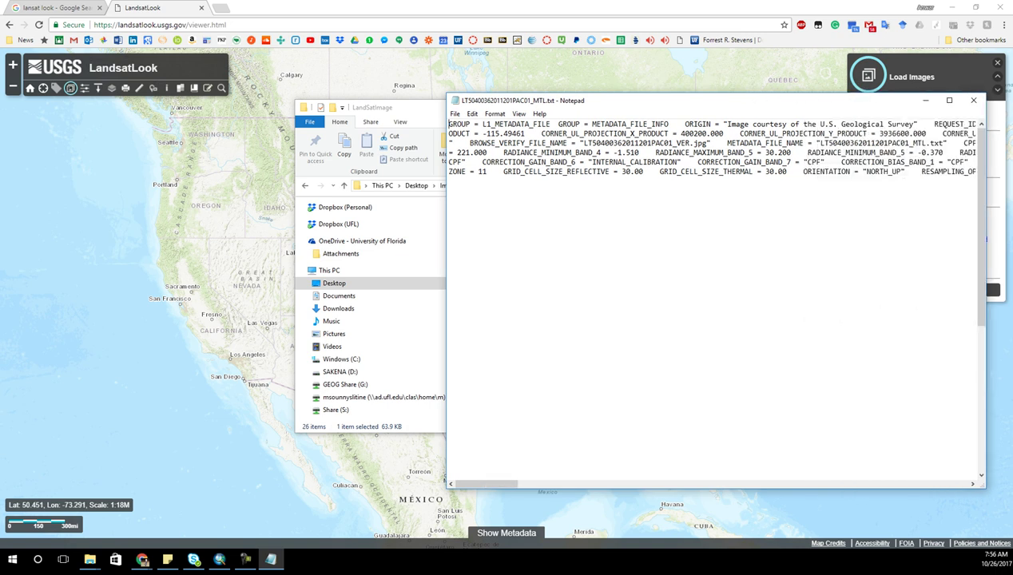
{"action": "left_click_drag", "start_coordinate": [787, 100], "coordinate": [641, 98]}
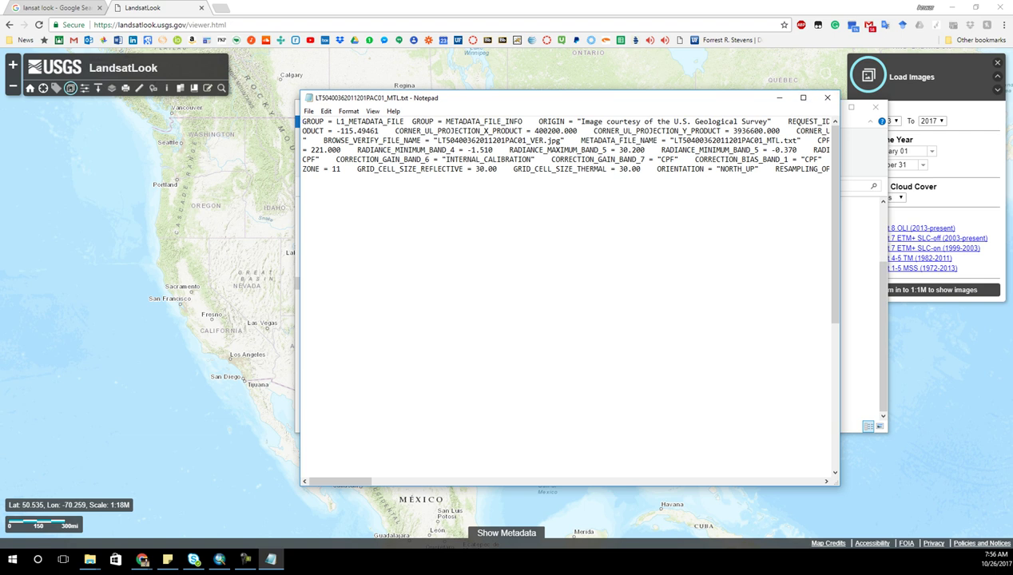
{"action": "left_click_drag", "start_coordinate": [439, 140], "coordinate": [532, 141]}
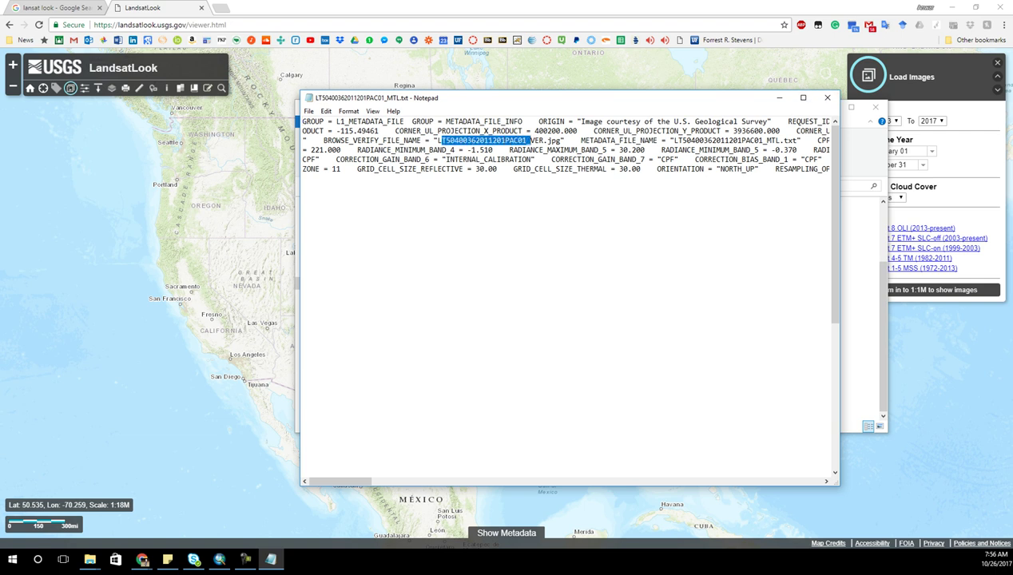
{"action": "left_click_drag", "start_coordinate": [338, 481], "coordinate": [404, 481]}
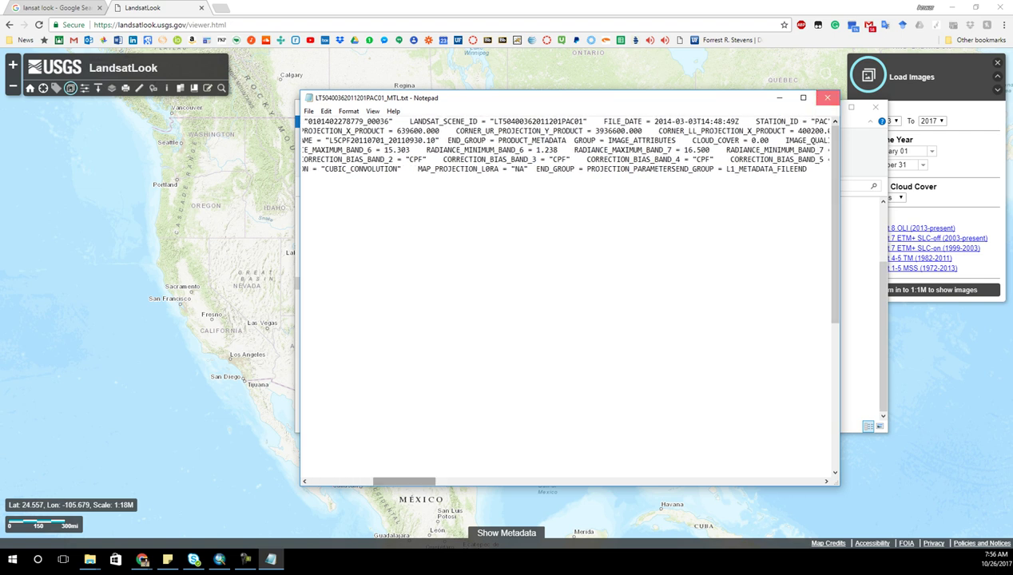
{"action": "left_click", "coordinate": [827, 98]}
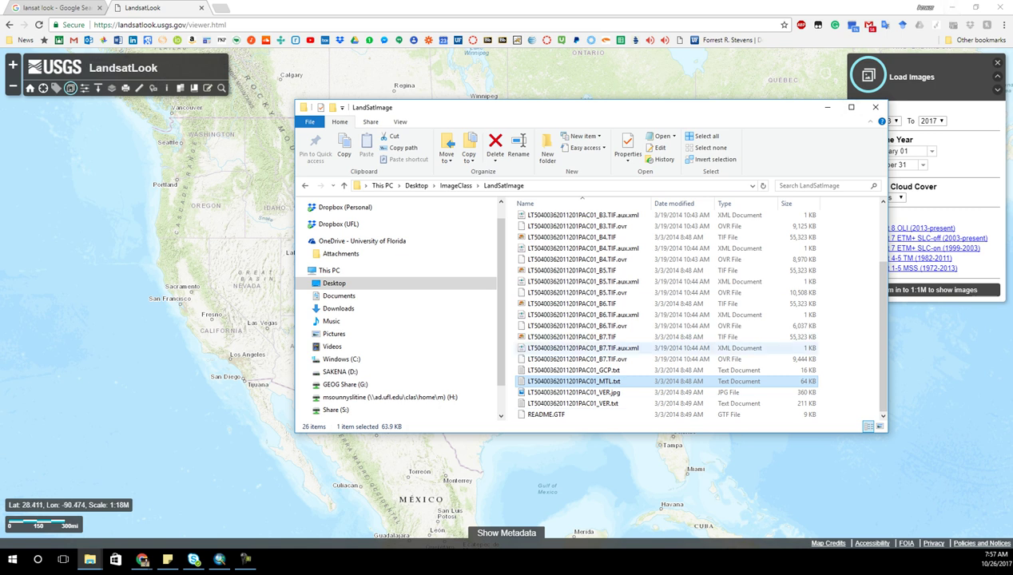
{"action": "left_click", "coordinate": [952, 8]}
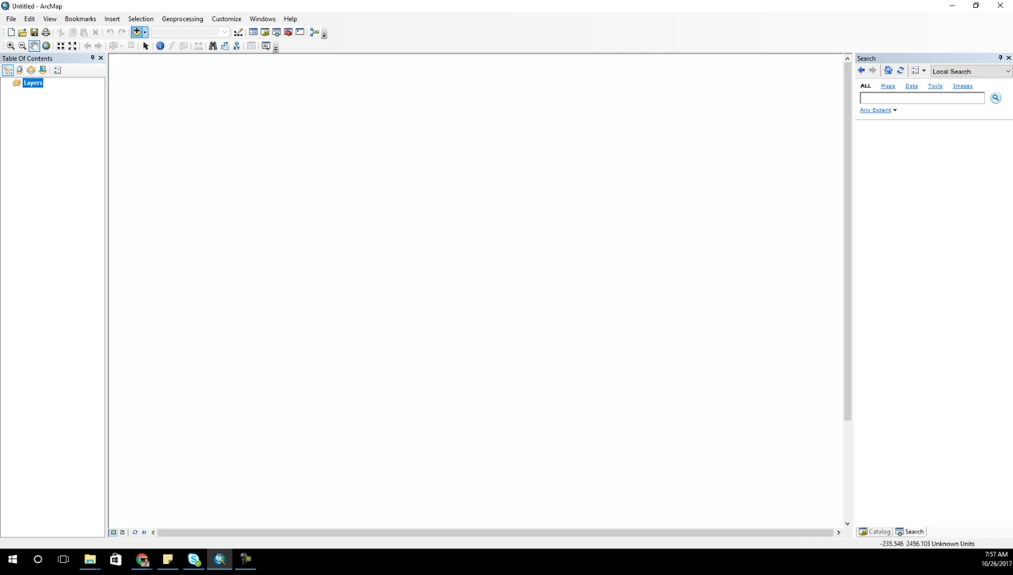
{"action": "left_click", "coordinate": [137, 32]}
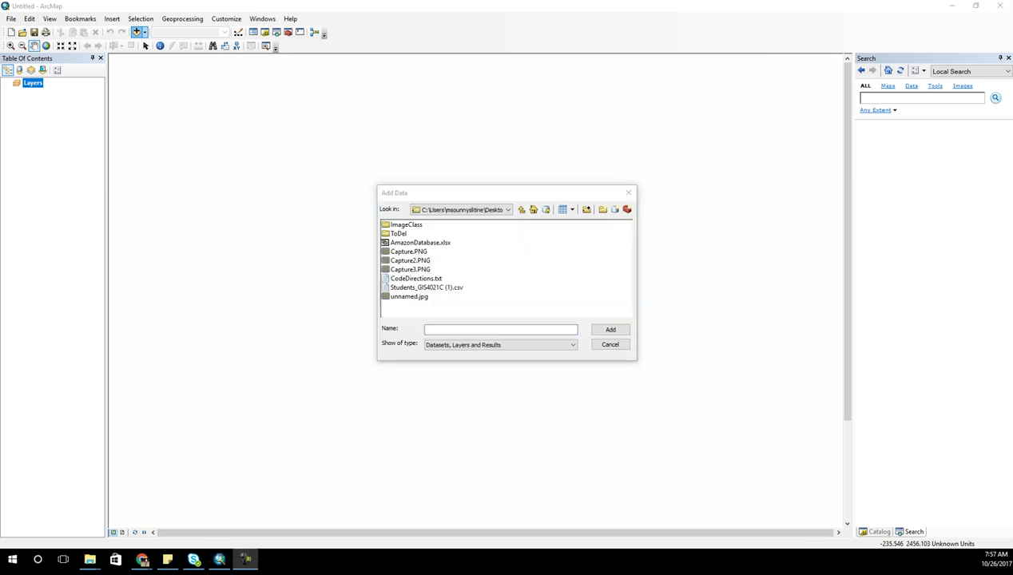
{"action": "left_click", "coordinate": [507, 209]}
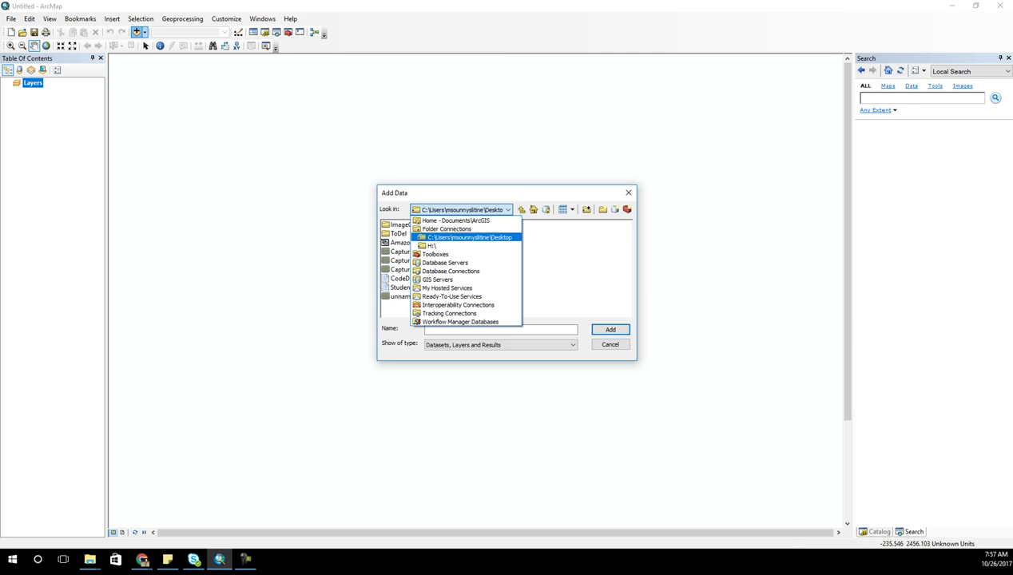
{"action": "left_click", "coordinate": [467, 238]}
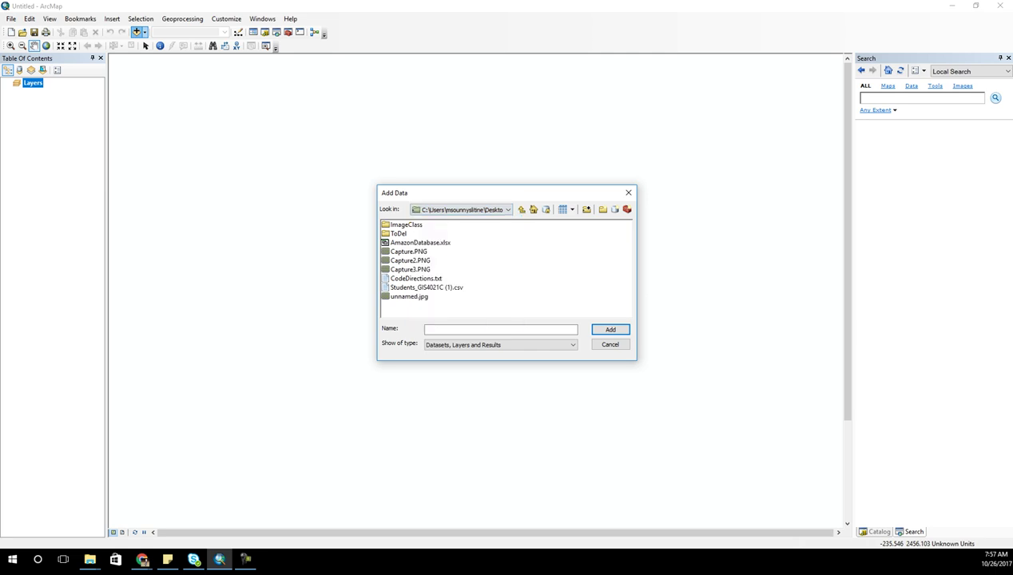
{"action": "left_click", "coordinate": [406, 224]}
{"action": "double_click", "coordinate": [406, 225]}
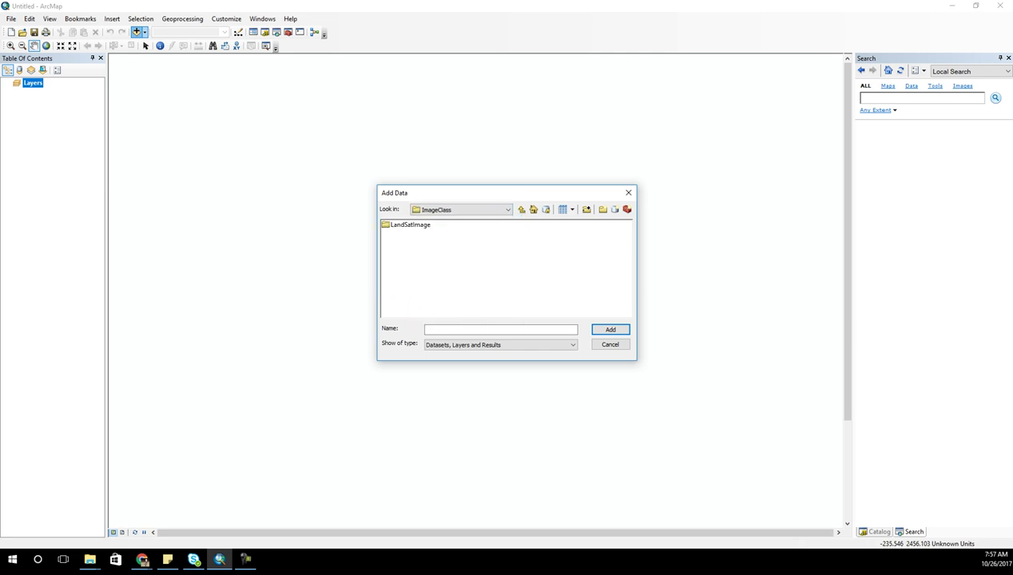
{"action": "double_click", "coordinate": [409, 225]}
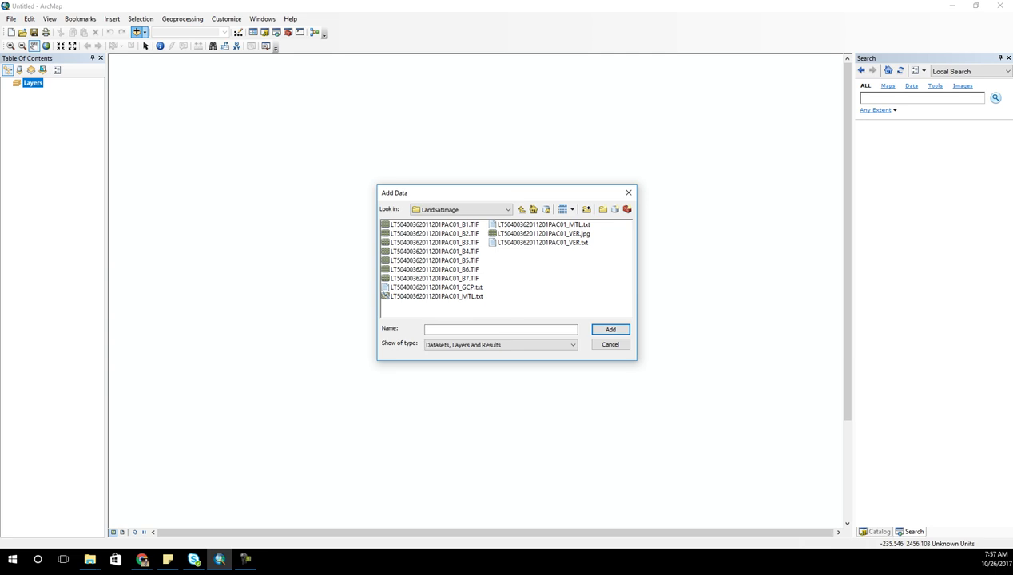
{"action": "left_click", "coordinate": [436, 297]}
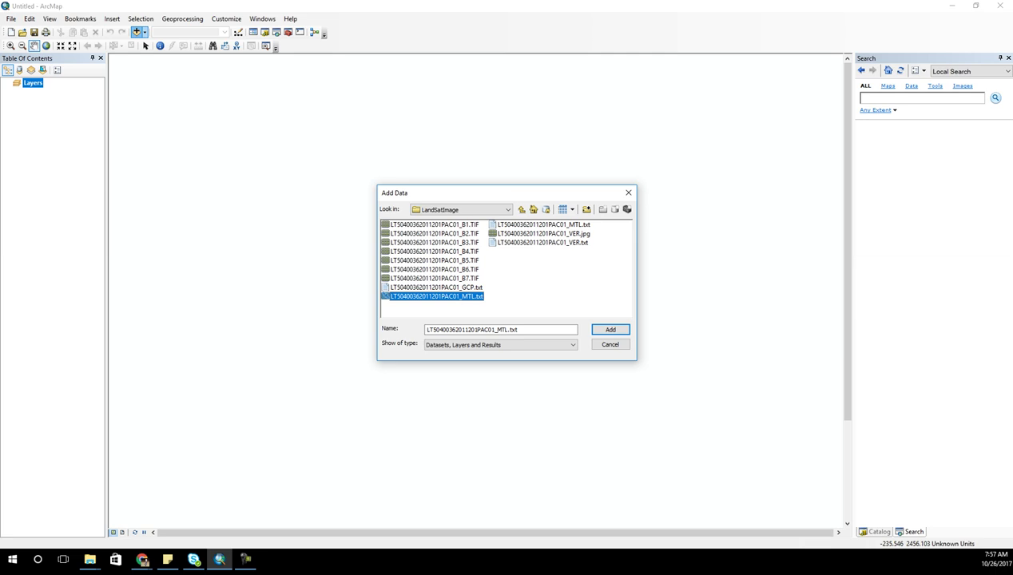
{"action": "left_click", "coordinate": [611, 329]}
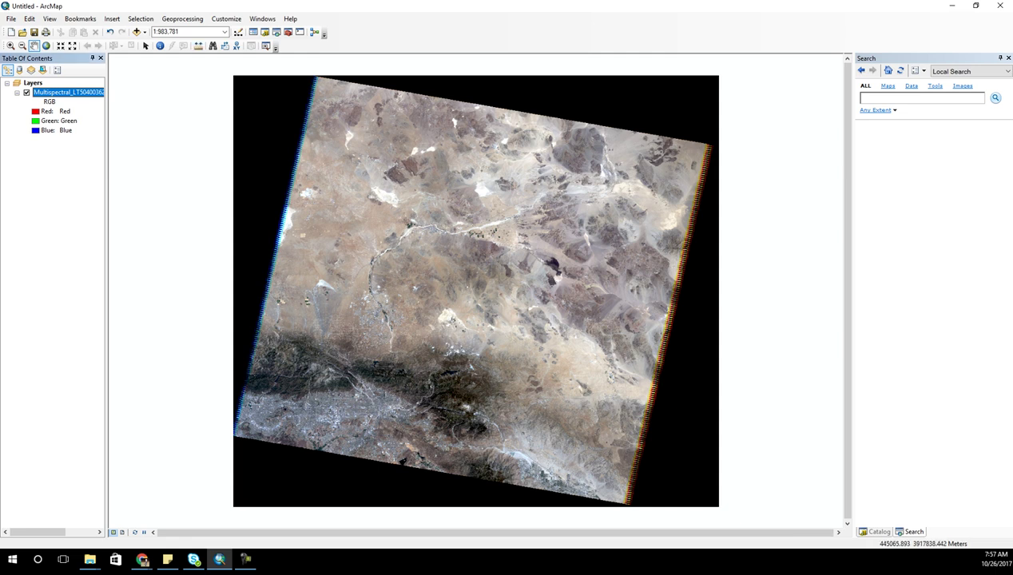
Review the band choices for the Red channel in the multispectral layer's RGB composite symbology, and cancel the layer properties.
{"action": "left_click_drag", "start_coordinate": [415, 360], "coordinate": [441, 321]}
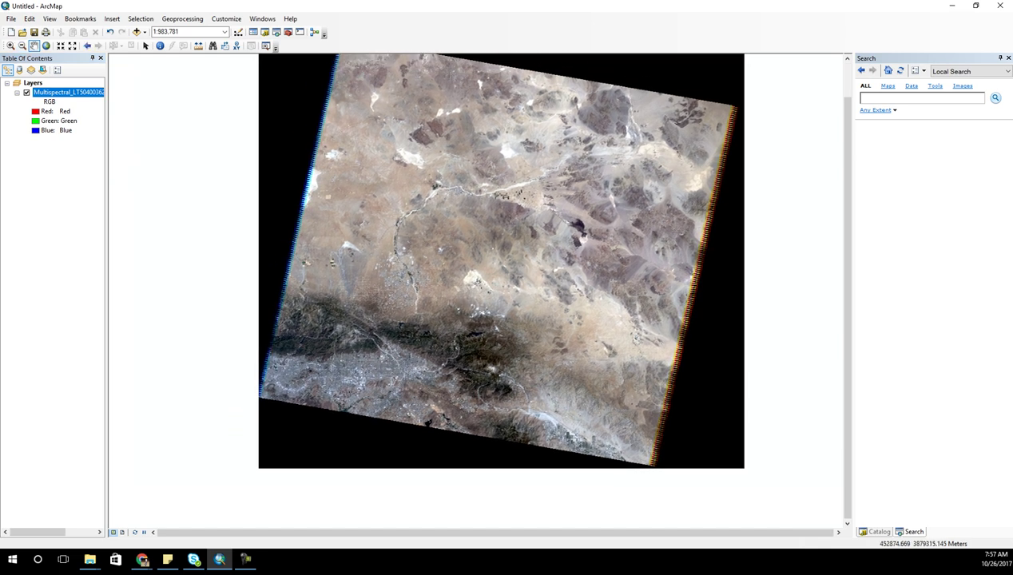
{"action": "left_click_drag", "start_coordinate": [366, 150], "coordinate": [360, 182]}
{"action": "right_click", "coordinate": [65, 92]}
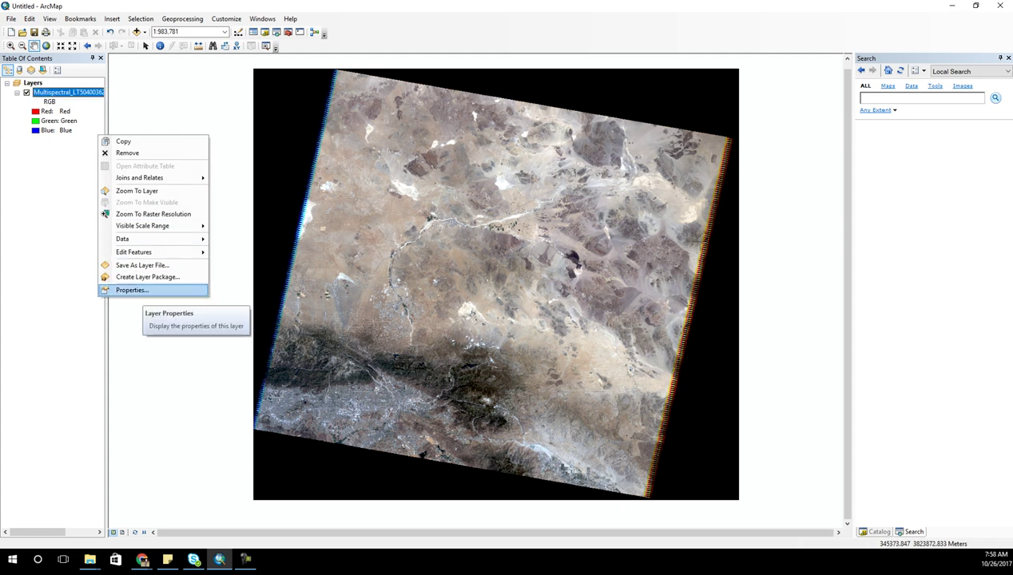
{"action": "left_click", "coordinate": [135, 291]}
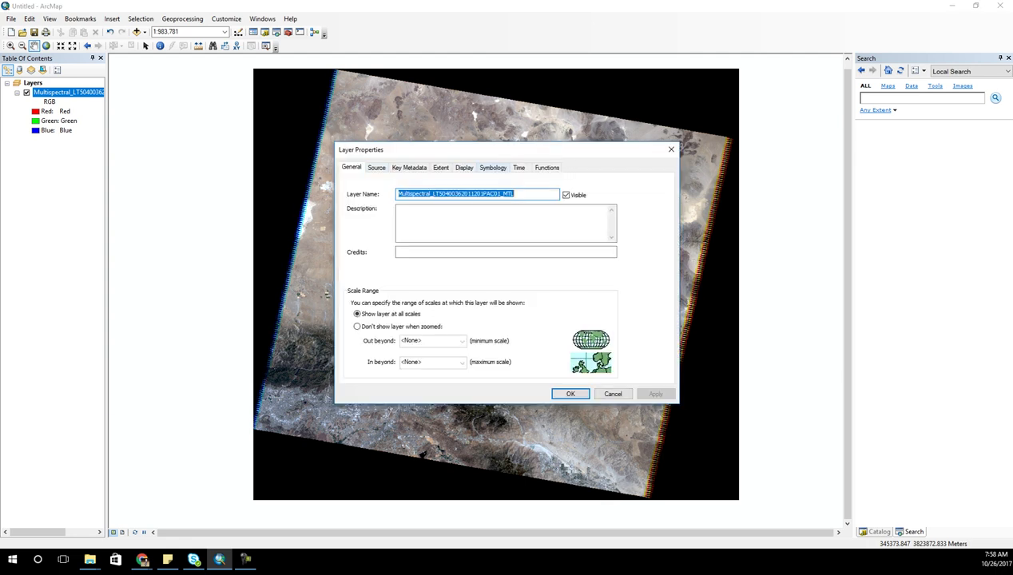
{"action": "left_click", "coordinate": [494, 168]}
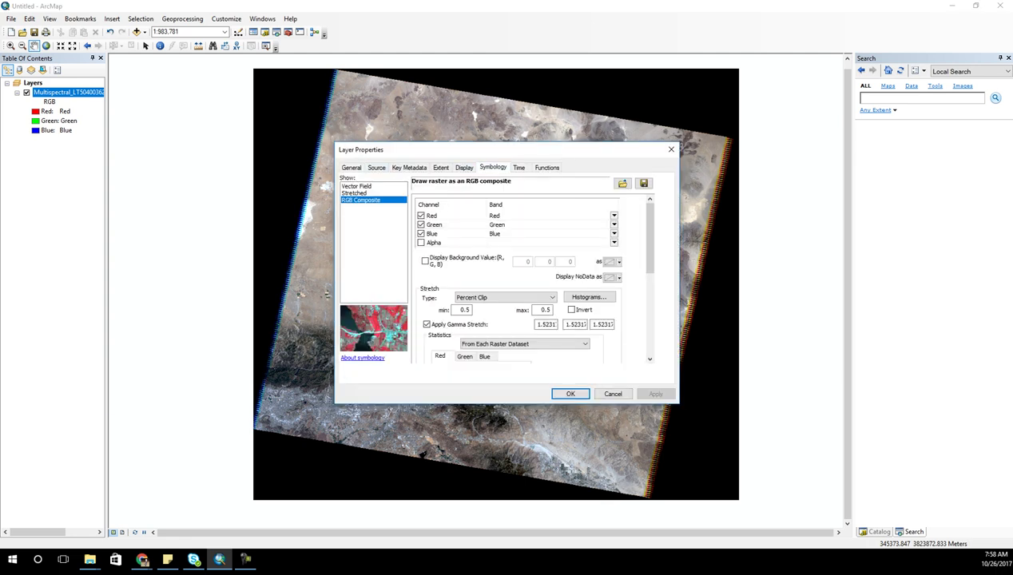
{"action": "left_click", "coordinate": [615, 216]}
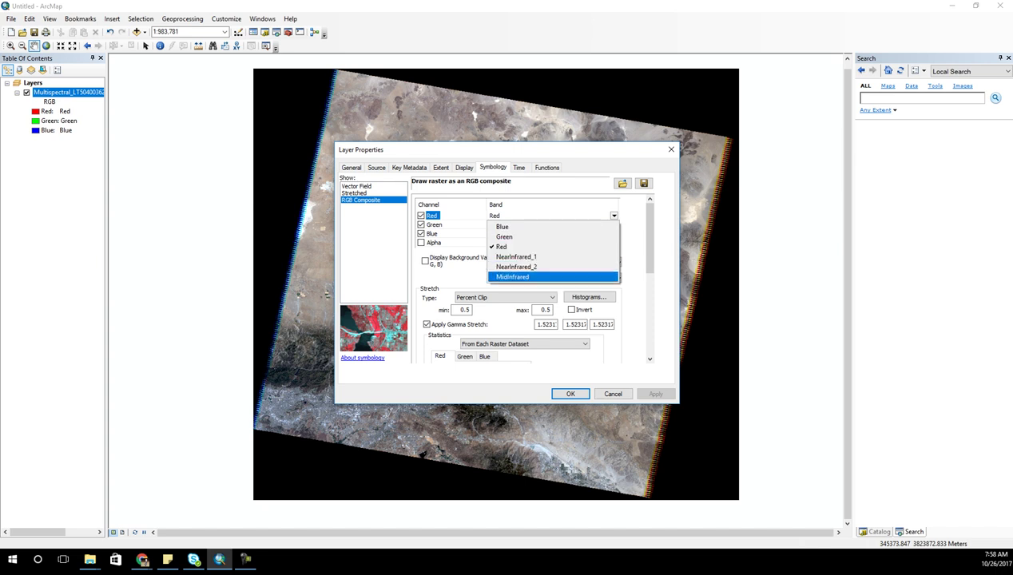
{"action": "left_click", "coordinate": [552, 377]}
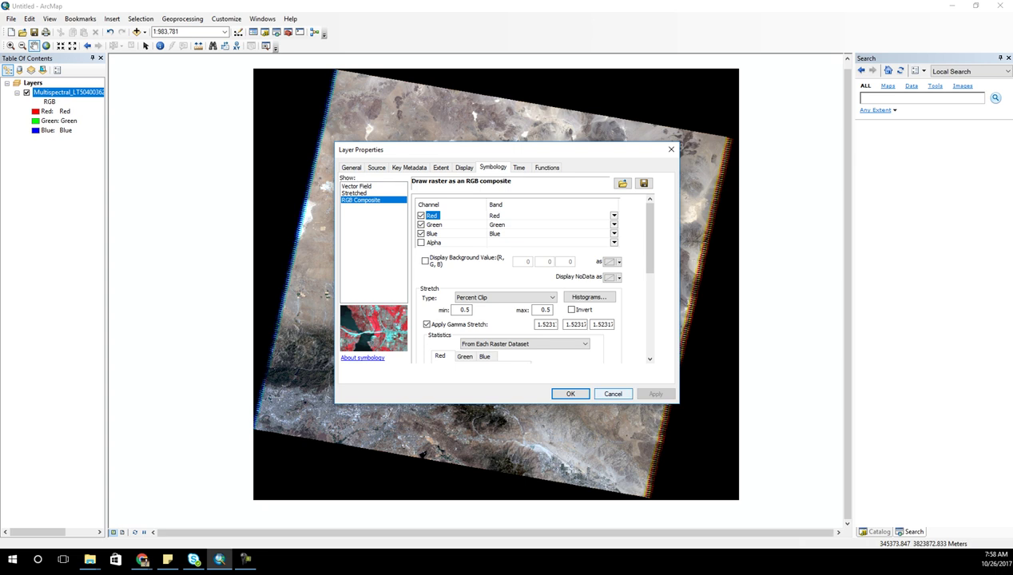
{"action": "left_click", "coordinate": [613, 394]}
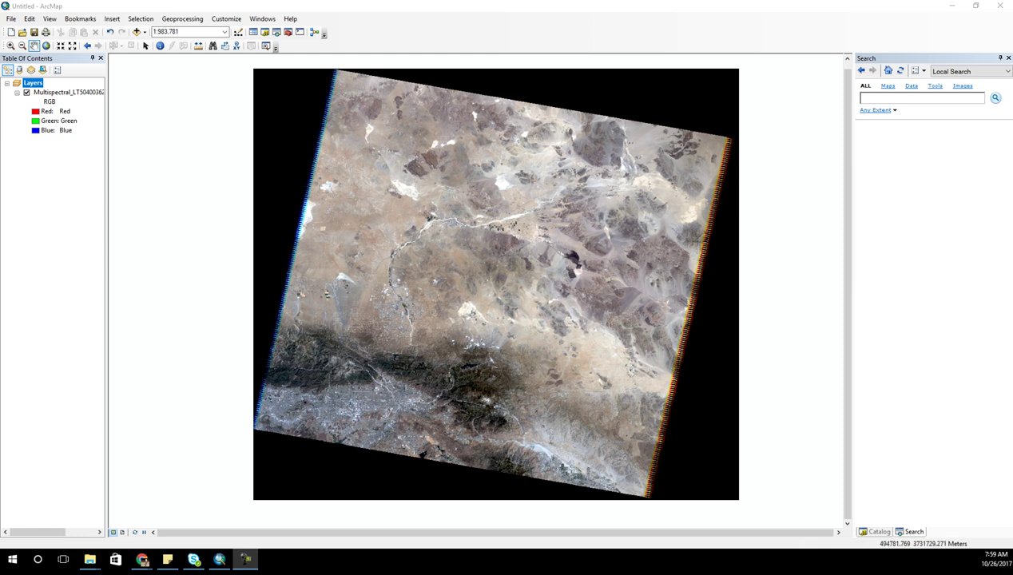
Display the multispectral layer's background value 0, 0, 0 with no color in its RGB composite symbology.
{"action": "right_click", "coordinate": [67, 92]}
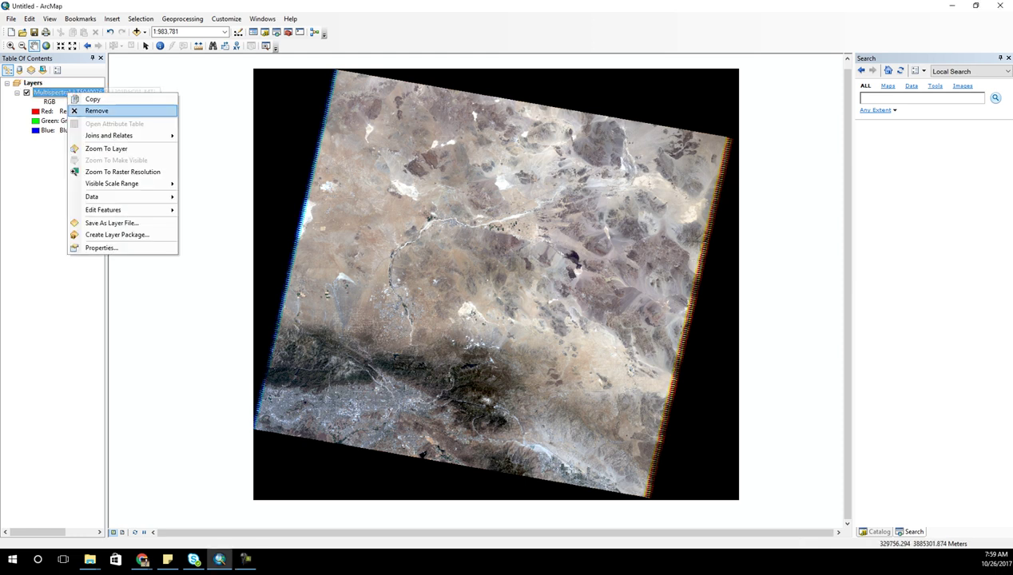
{"action": "left_click", "coordinate": [95, 249]}
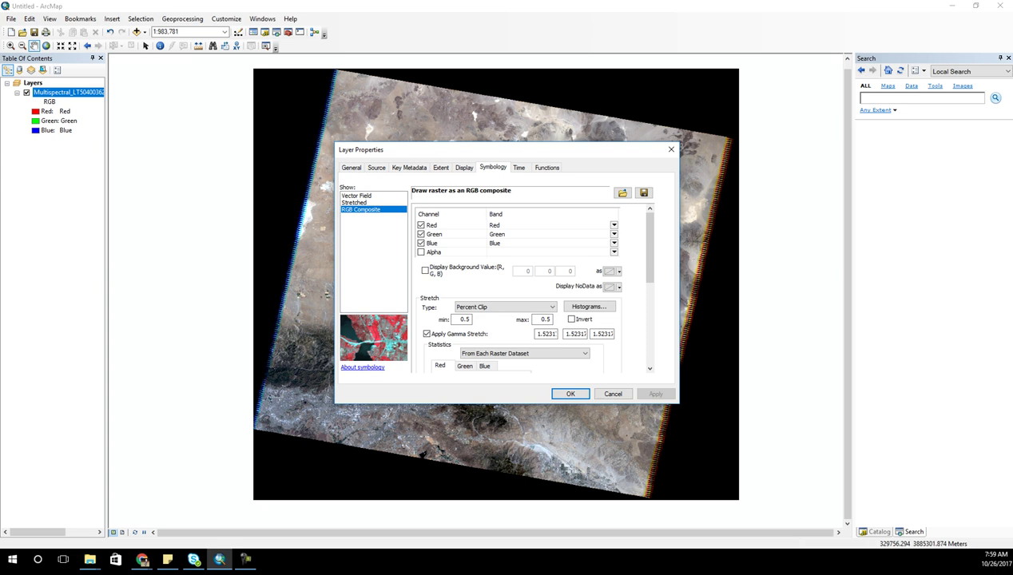
{"action": "left_click", "coordinate": [426, 271]}
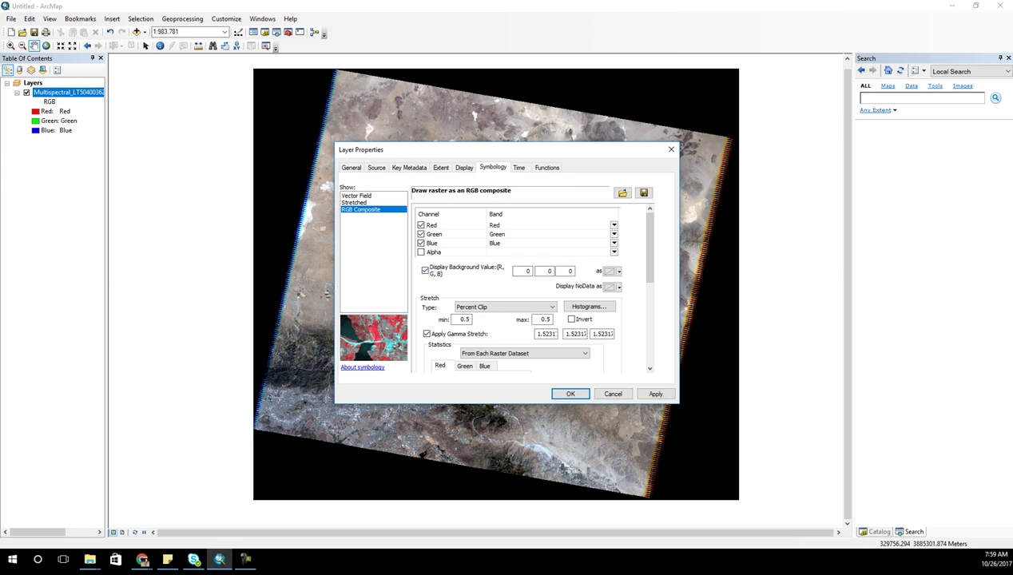
{"action": "left_click", "coordinate": [614, 271]}
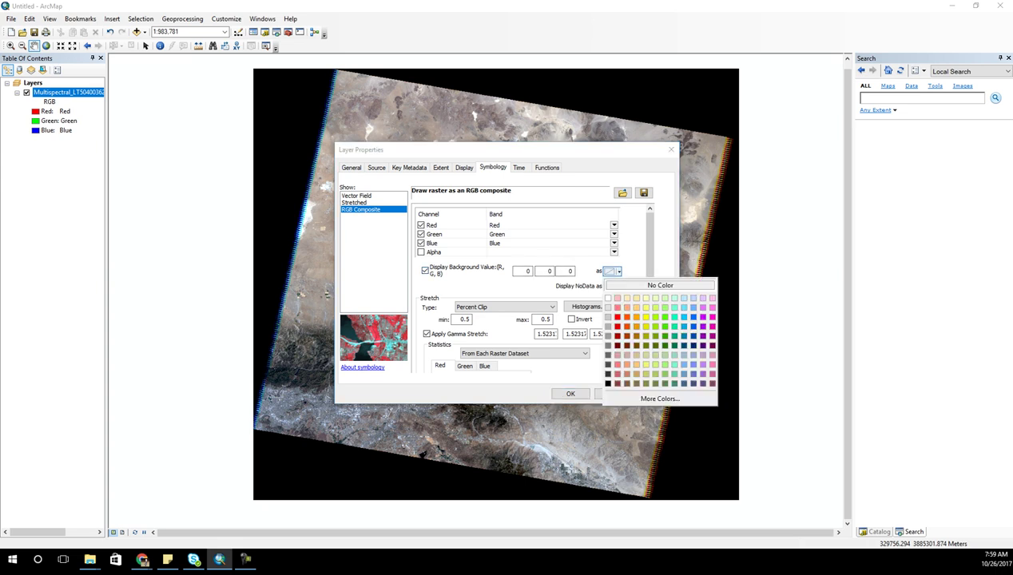
{"action": "left_click", "coordinate": [660, 286]}
{"action": "left_click", "coordinate": [570, 394]}
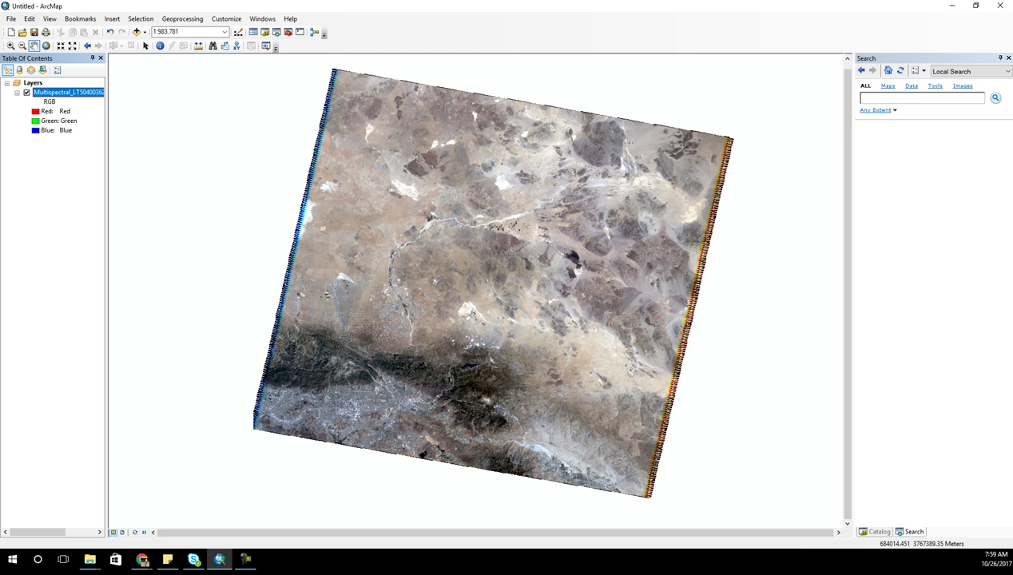
Check in the list of extensions whether Spatial Analyst is enabled, and close the list.
{"action": "key", "text": "F10"}
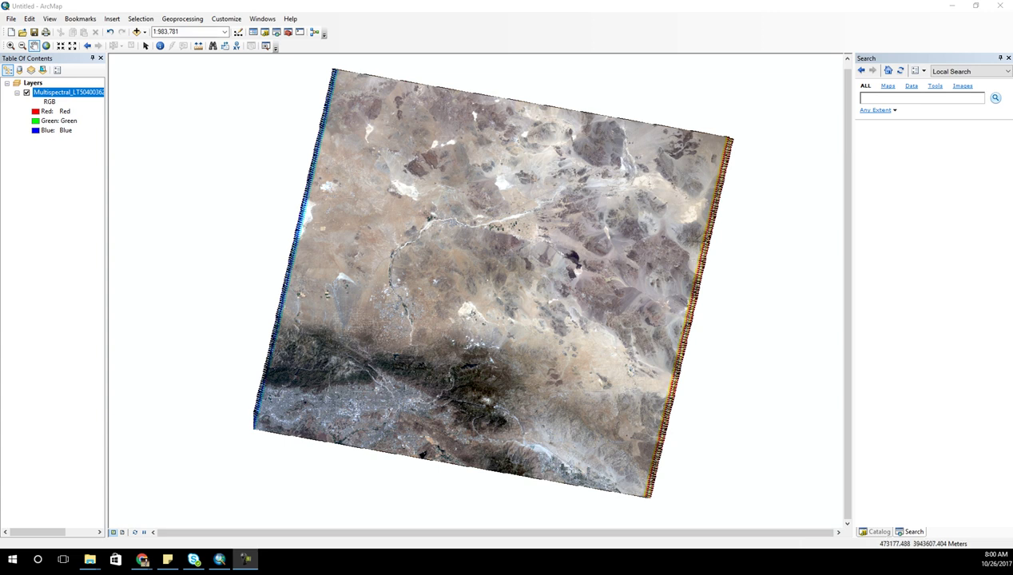
{"action": "key", "text": "alt+Tab"}
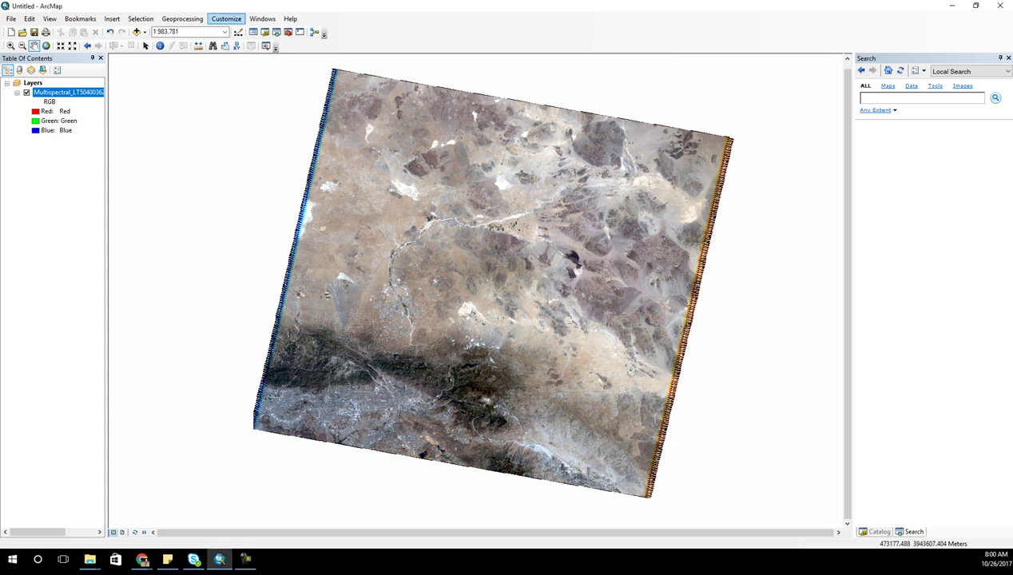
{"action": "left_click", "coordinate": [226, 19]}
{"action": "left_click", "coordinate": [242, 41]}
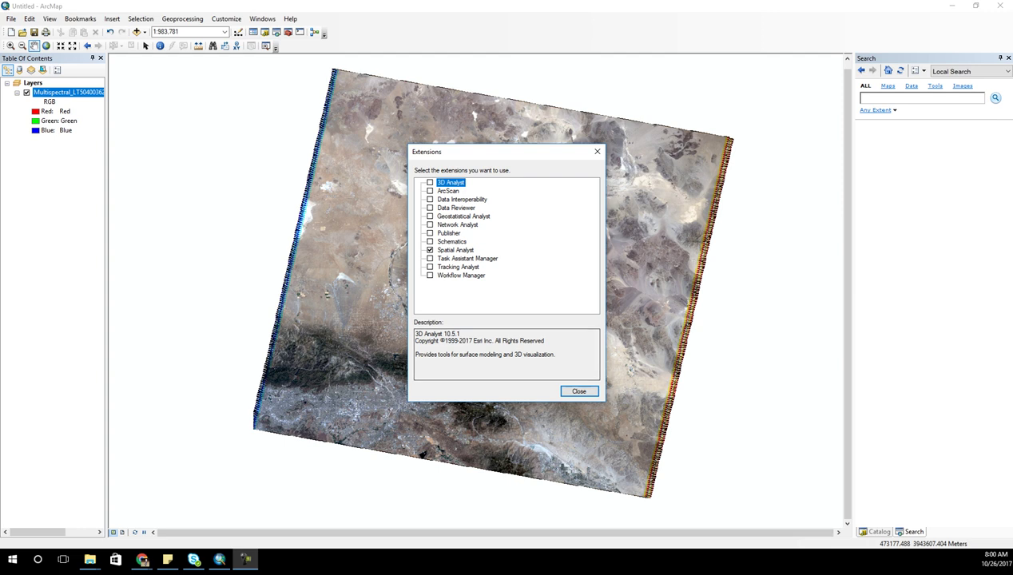
{"action": "left_click", "coordinate": [579, 391]}
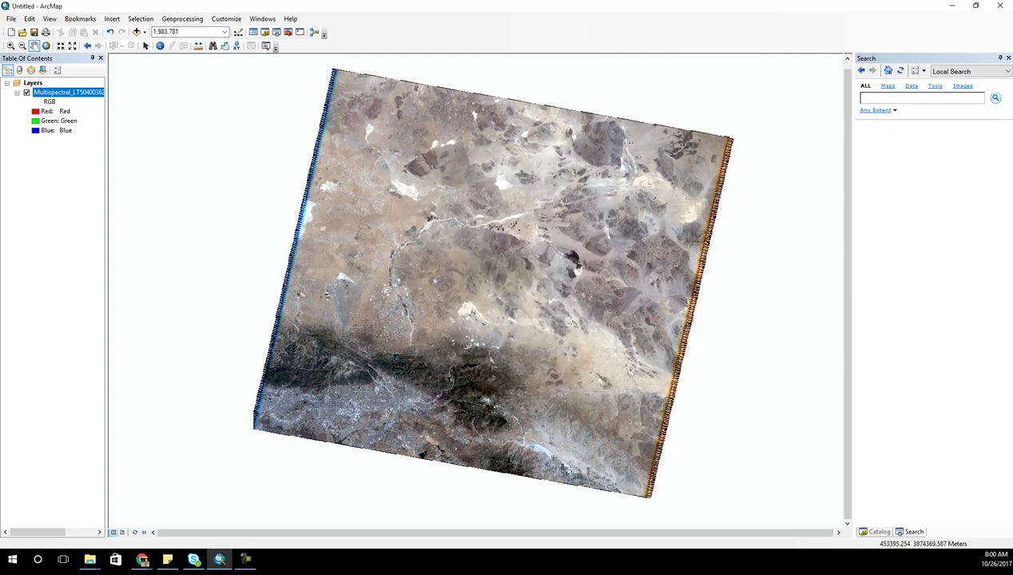
{"action": "left_click", "coordinate": [226, 19]}
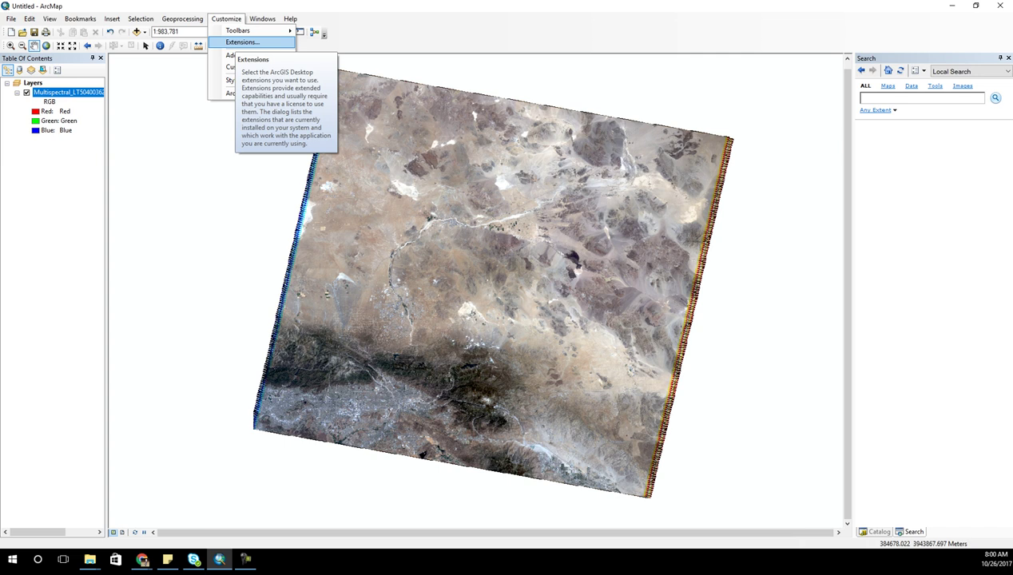
{"action": "left_click", "coordinate": [240, 41]}
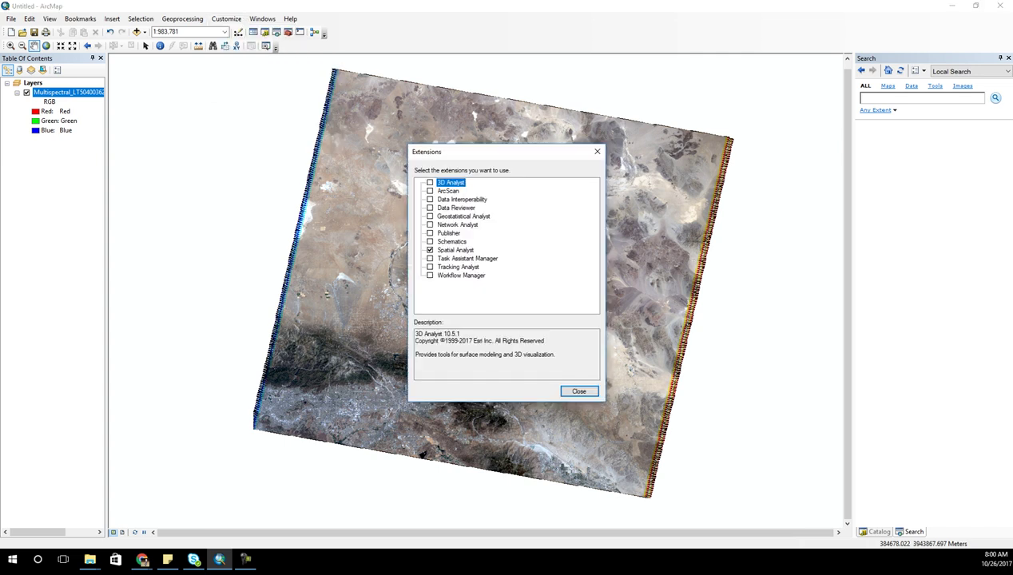
{"action": "left_click", "coordinate": [578, 391]}
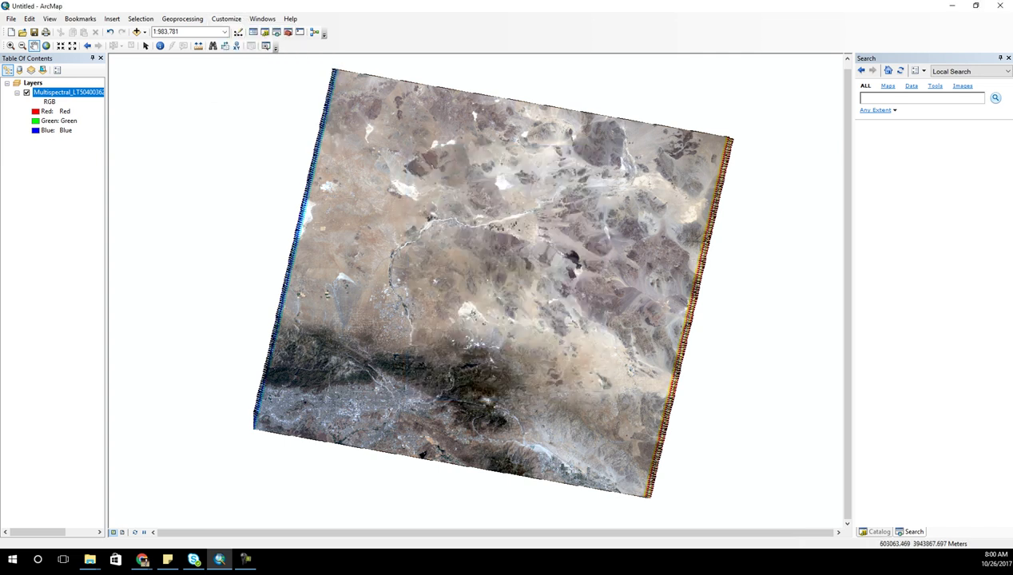
Show the Image Classification toolbar and place it over the upper-right part of the Landsat image.
{"action": "right_click", "coordinate": [528, 38]}
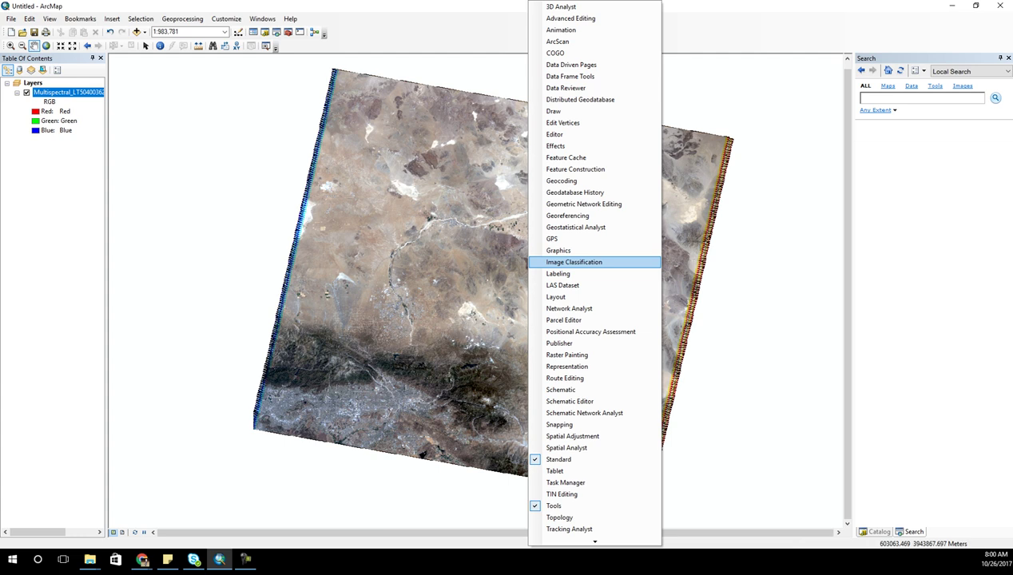
{"action": "left_click", "coordinate": [574, 262]}
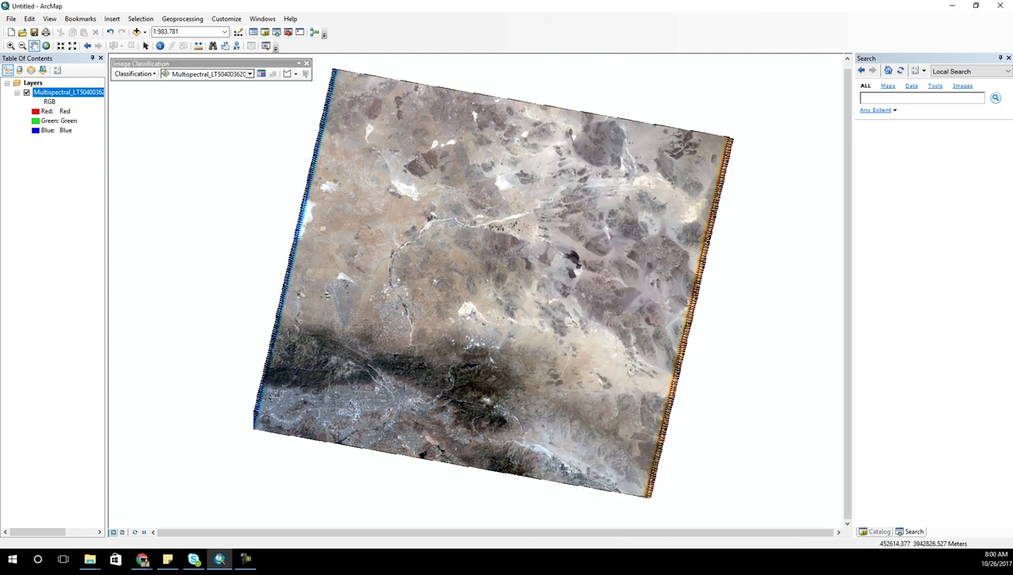
{"action": "left_click_drag", "start_coordinate": [159, 63], "coordinate": [575, 71]}
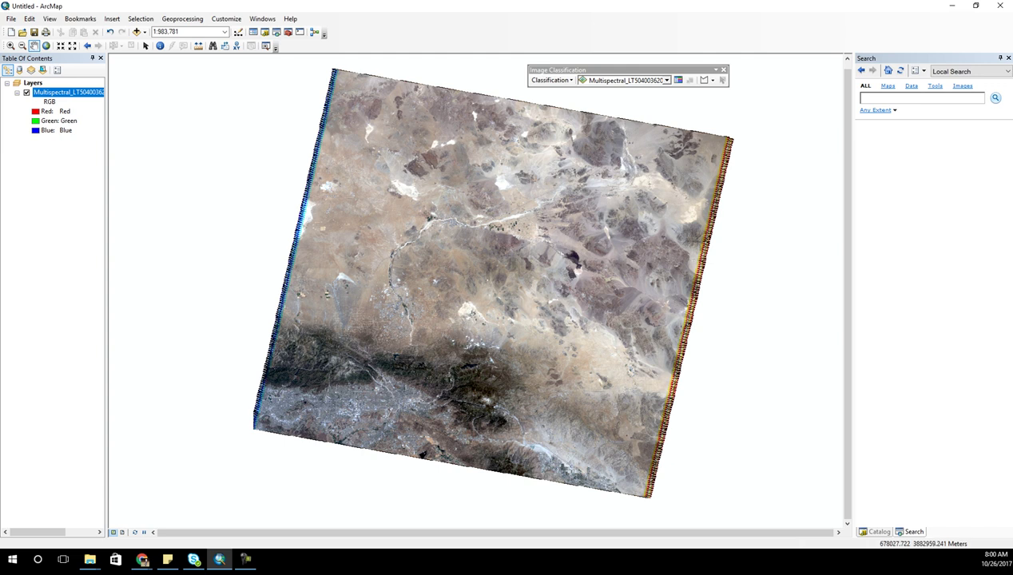
{"action": "key", "text": "F10"}
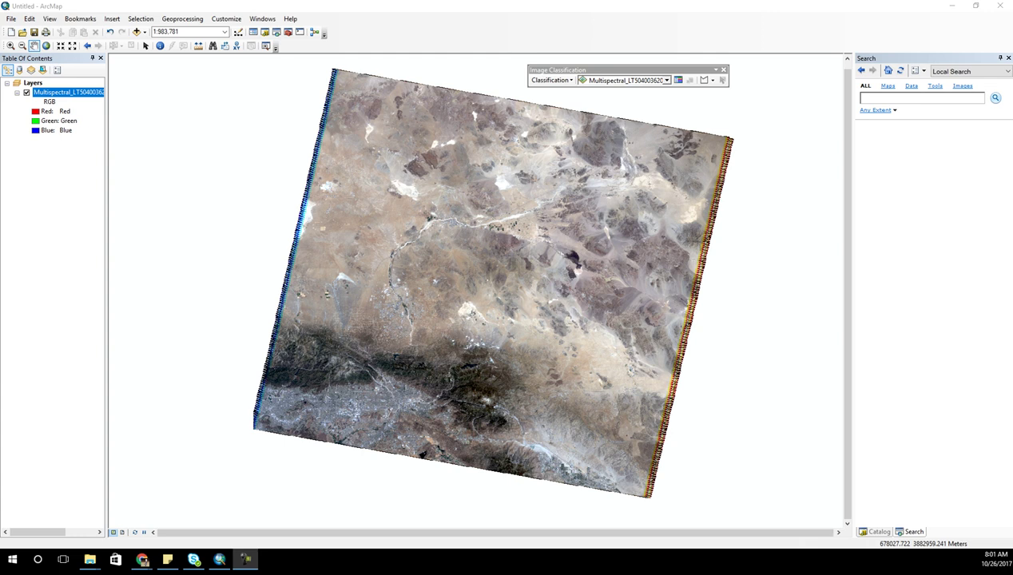
{"action": "left_click_drag", "start_coordinate": [559, 69], "coordinate": [590, 94]}
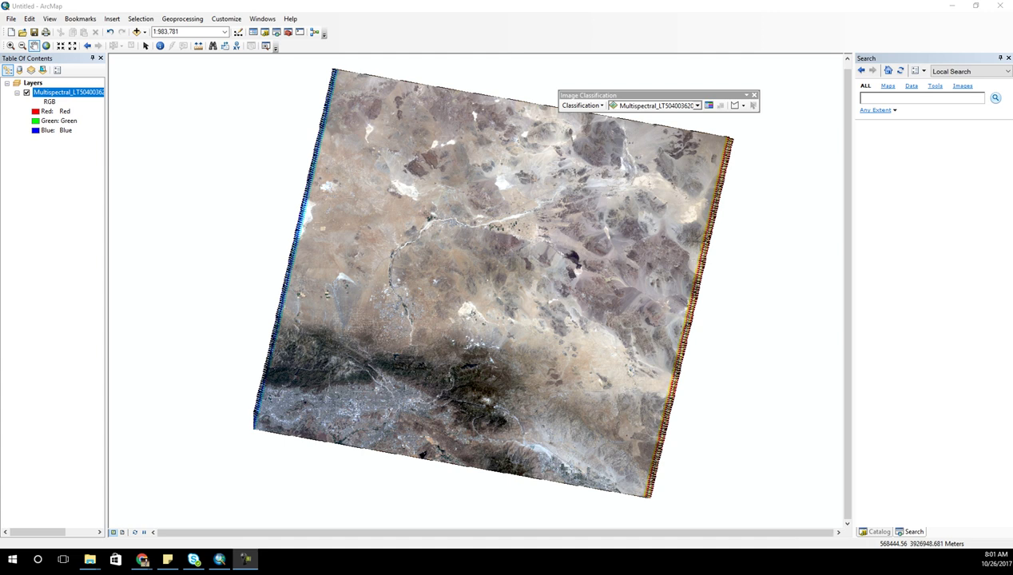
Draw a four-sided training sample polygon over the dark hills in the northeast part of the Landsat image.
{"action": "left_click", "coordinate": [735, 105]}
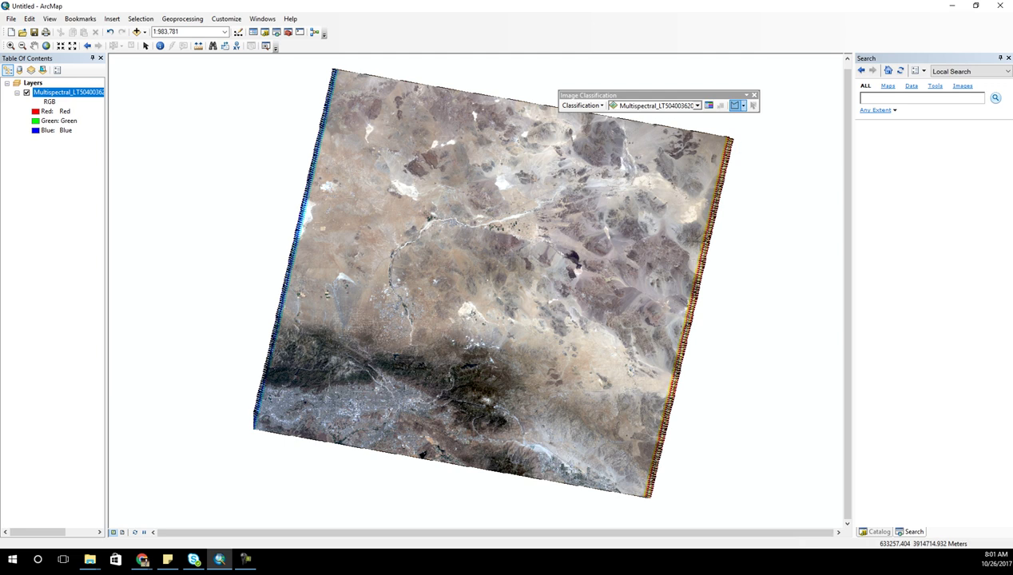
{"action": "left_click", "coordinate": [590, 210]}
{"action": "left_click", "coordinate": [632, 187]}
{"action": "left_click", "coordinate": [635, 216]}
{"action": "double_click", "coordinate": [585, 232]}
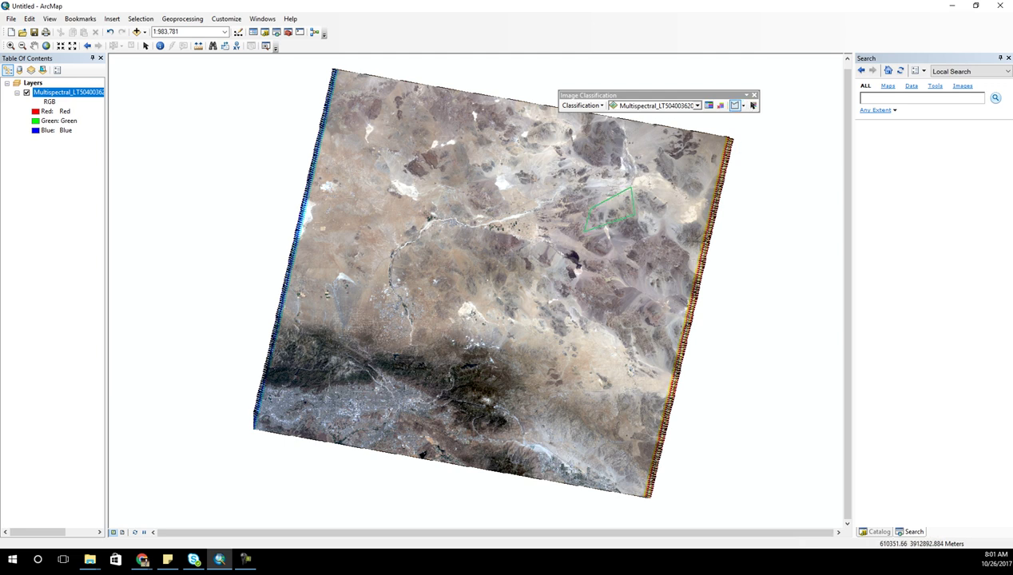
Activate training sample selection, open the Training Sample Manager, and place its window clear of the drawn polygon.
{"action": "left_click", "coordinate": [753, 105]}
{"action": "left_click", "coordinate": [576, 259]}
{"action": "left_click_drag", "start_coordinate": [505, 220], "coordinate": [438, 182]}
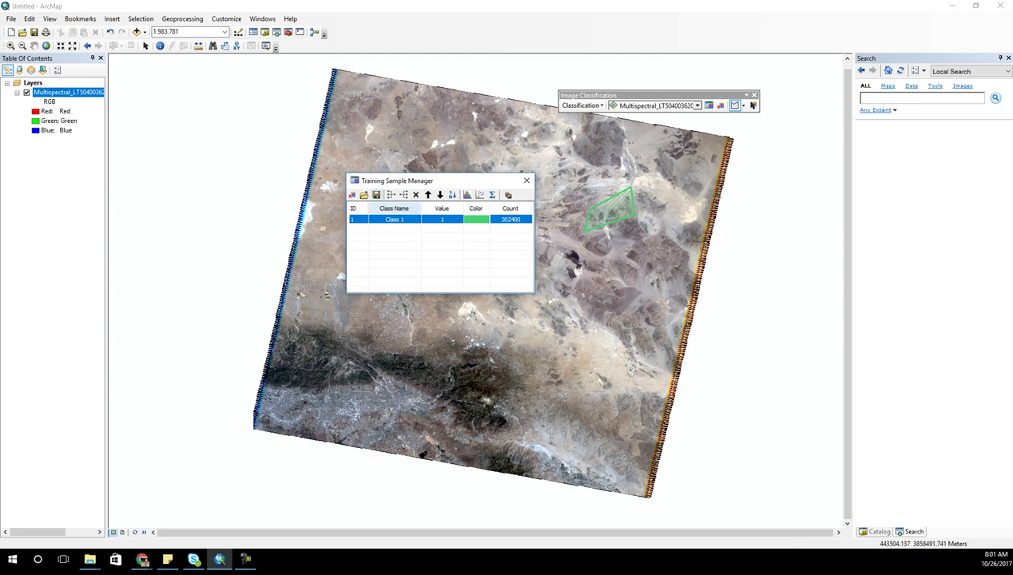
Delete the Class 1 training sample and close the Training Sample Manager.
{"action": "left_click", "coordinate": [416, 195]}
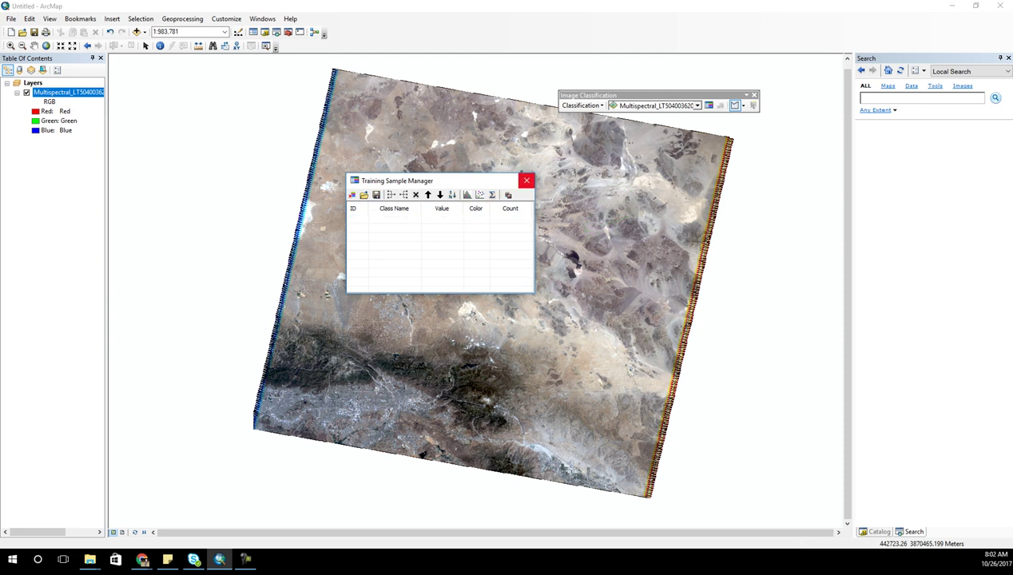
{"action": "key", "text": "alt+Tab"}
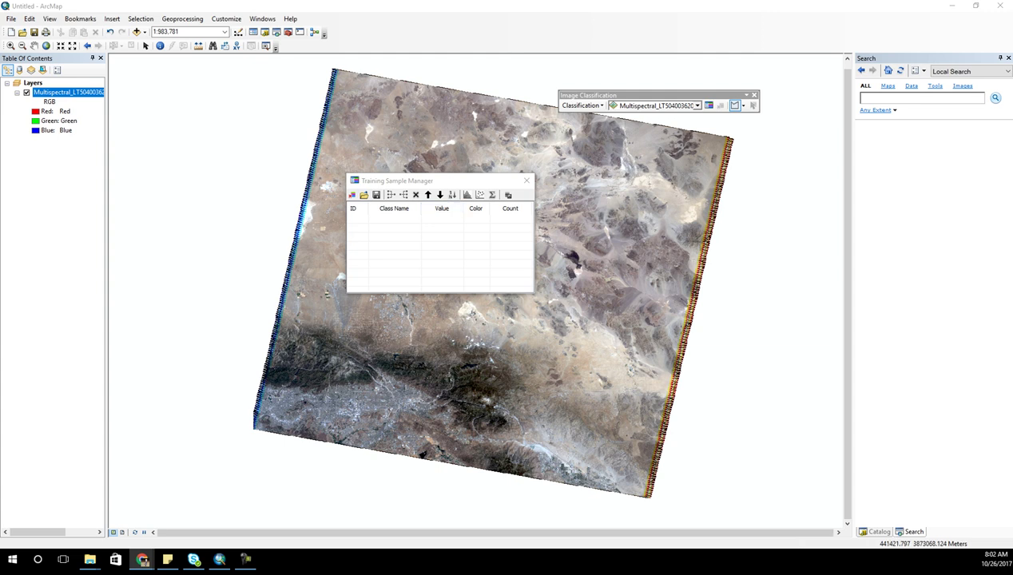
{"action": "left_click", "coordinate": [527, 181]}
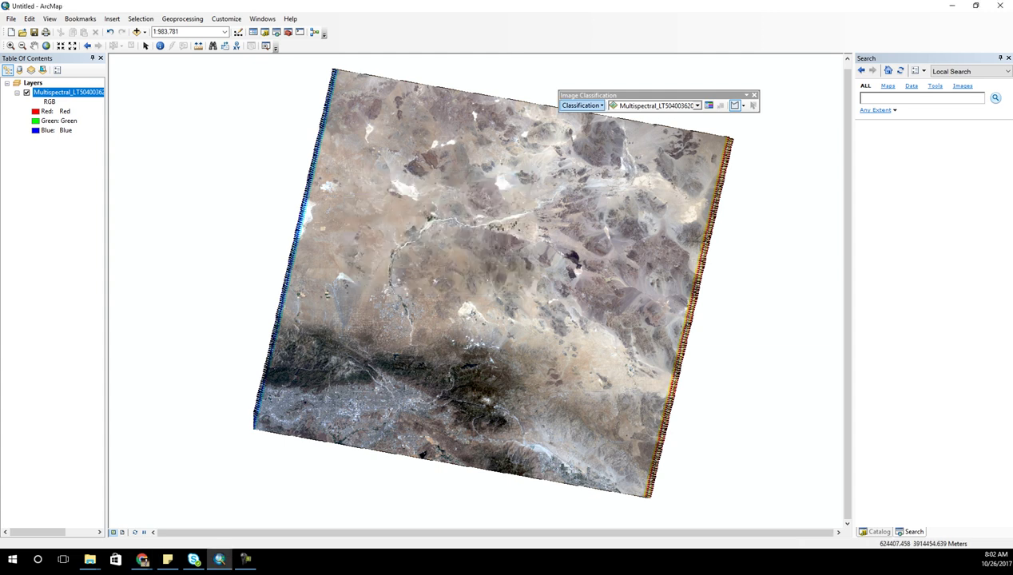
Check which classification methods the Image Classification toolbar offers.
{"action": "left_click", "coordinate": [581, 105]}
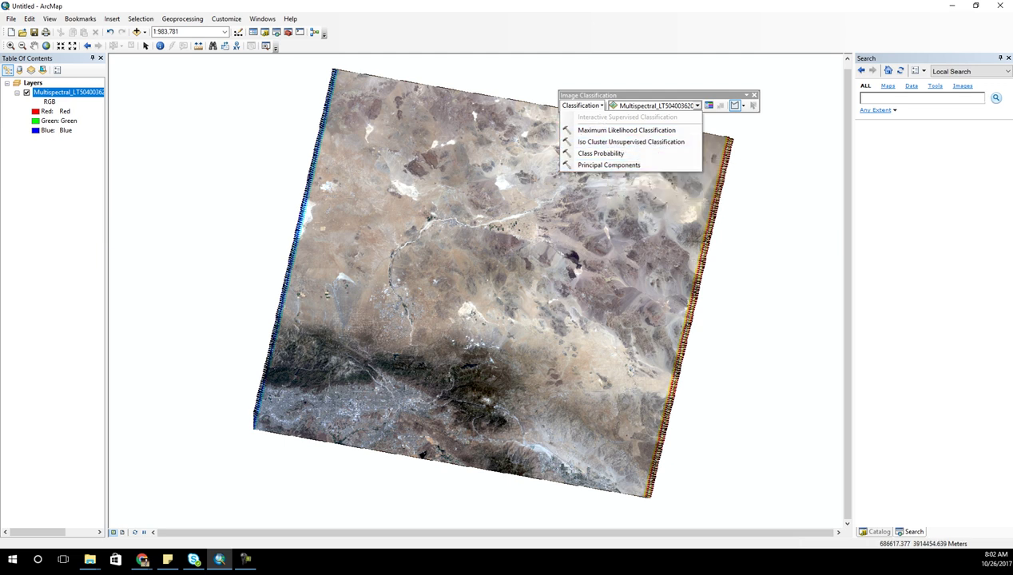
{"action": "left_click", "coordinate": [245, 559]}
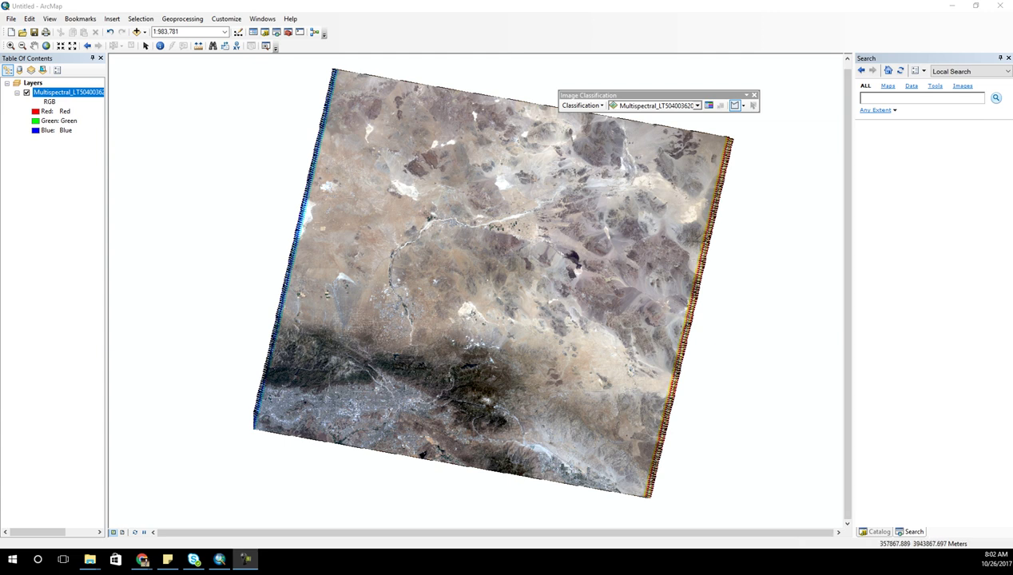
Add the AOI.shp shapefile from the ImageClass folder to the map.
{"action": "left_click", "coordinate": [137, 31]}
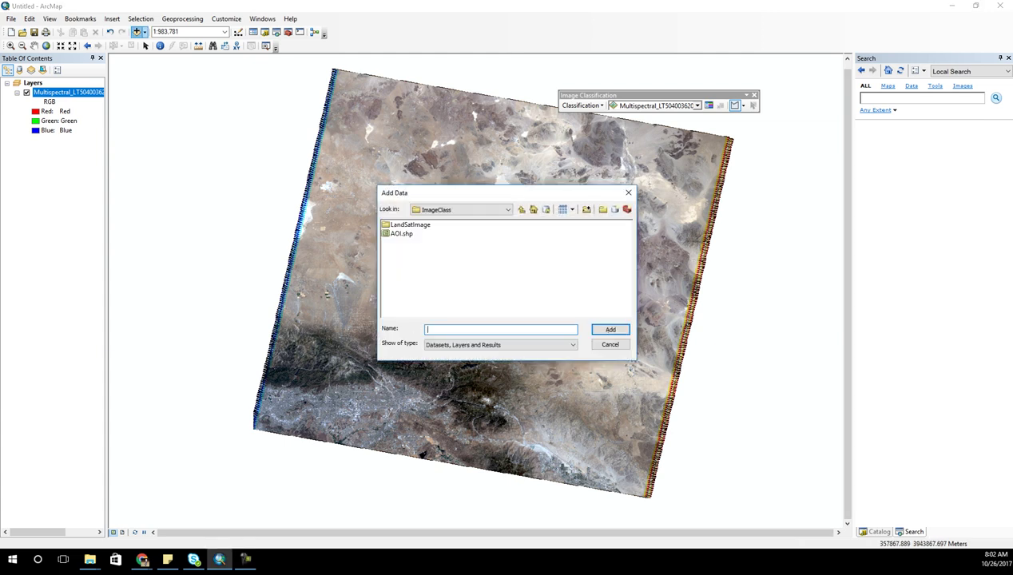
{"action": "left_click", "coordinate": [401, 234]}
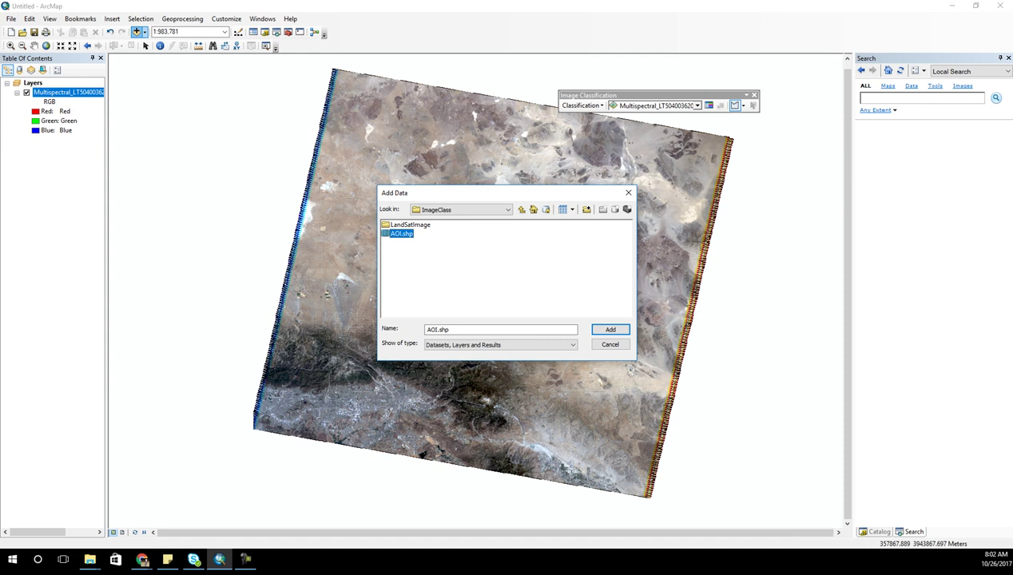
{"action": "left_click", "coordinate": [611, 329]}
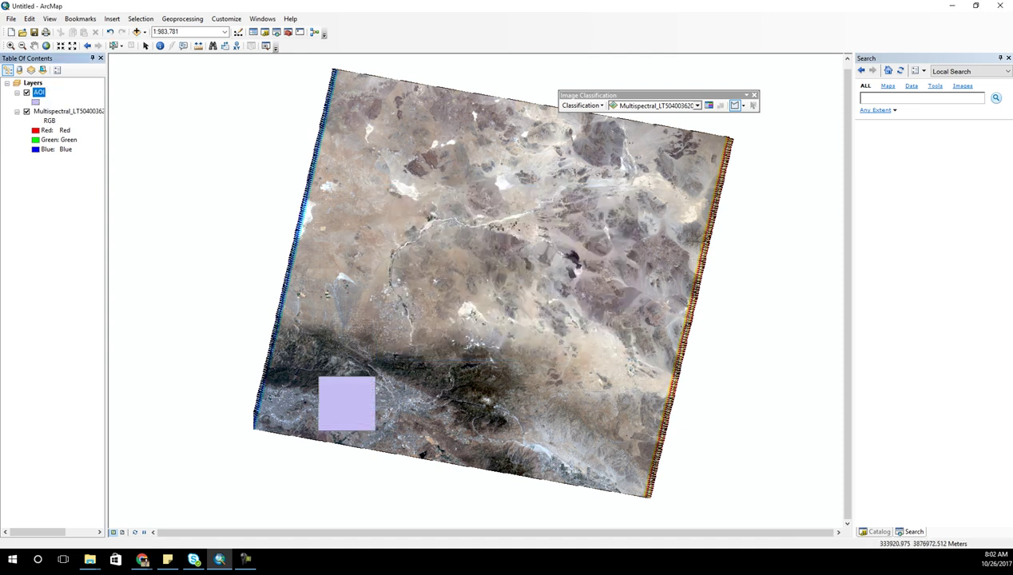
Symbolize the AOI layer with no fill color and a red outline.
{"action": "left_click", "coordinate": [36, 102]}
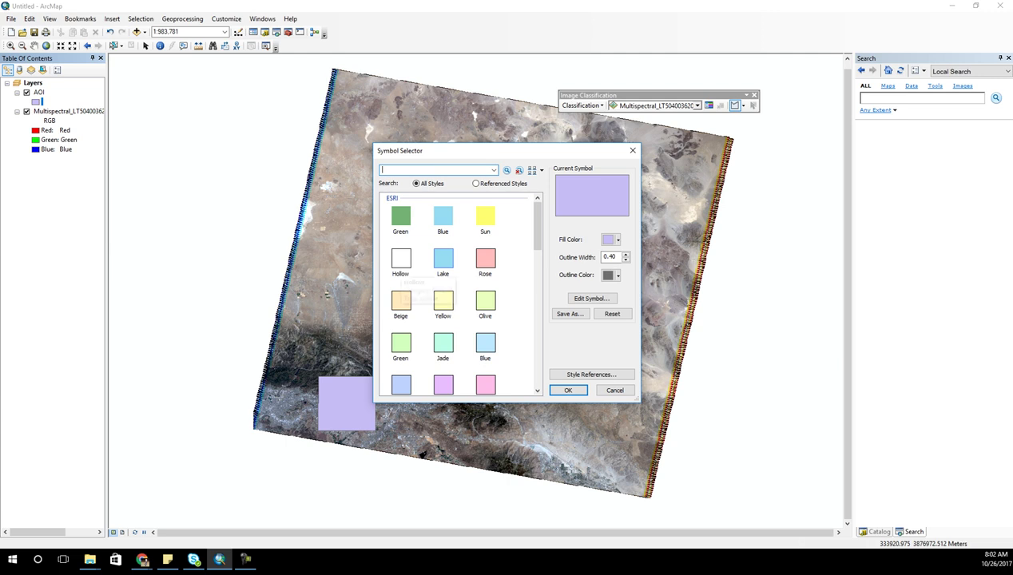
{"action": "left_click", "coordinate": [617, 240]}
{"action": "left_click", "coordinate": [631, 252]}
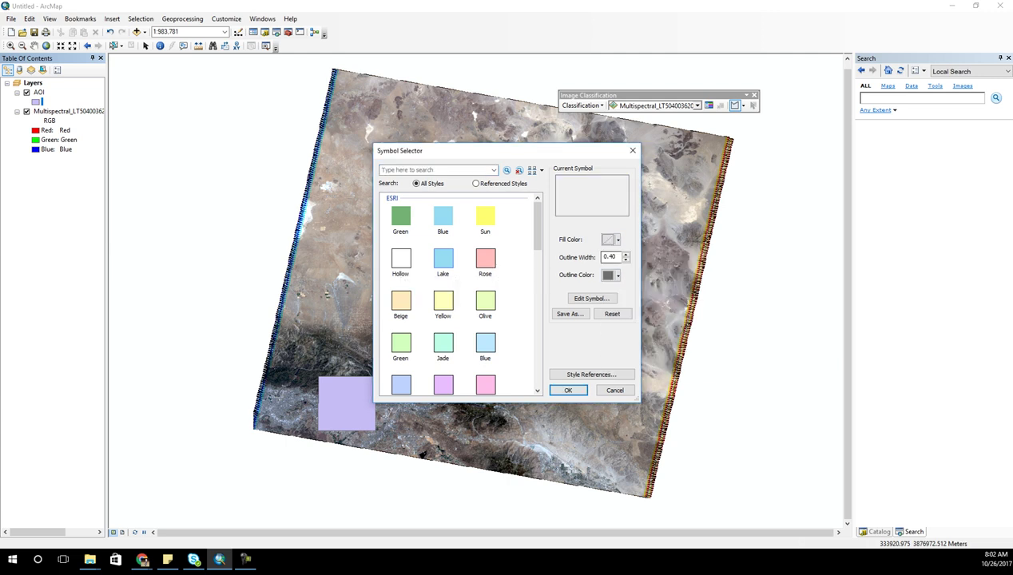
{"action": "left_click", "coordinate": [568, 390]}
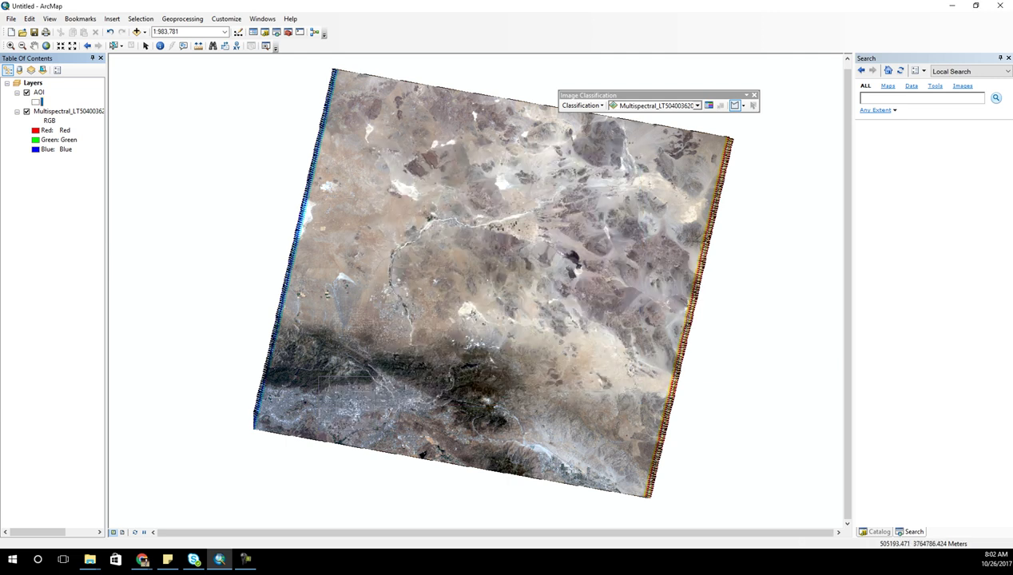
{"action": "left_click", "coordinate": [36, 102]}
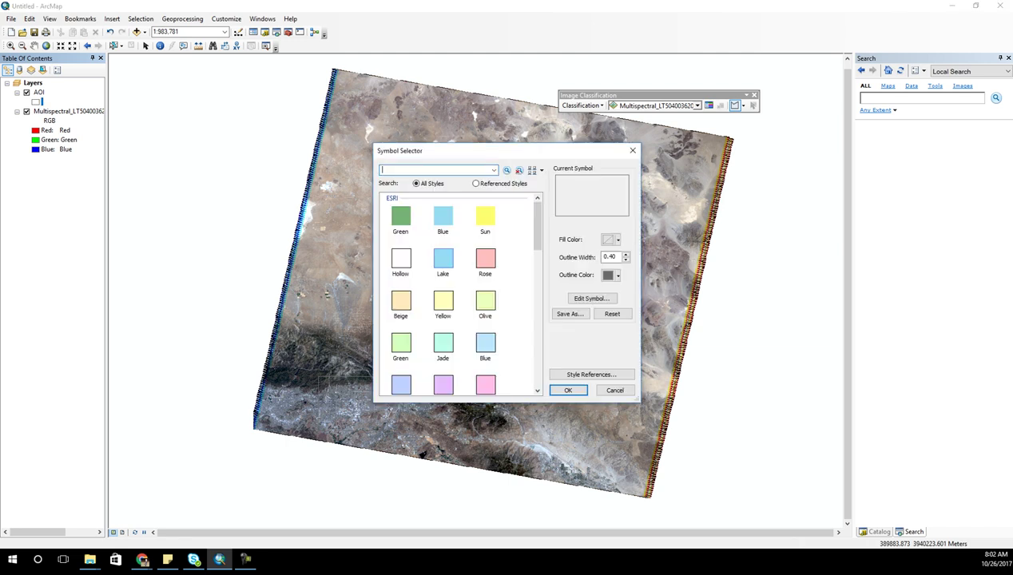
{"action": "left_click", "coordinate": [610, 275]}
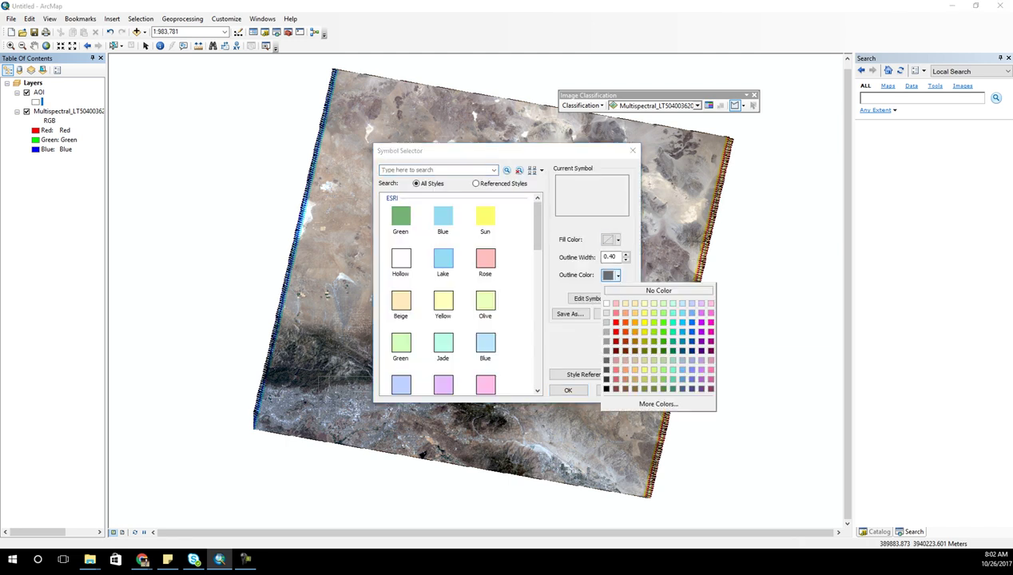
{"action": "left_click", "coordinate": [615, 322]}
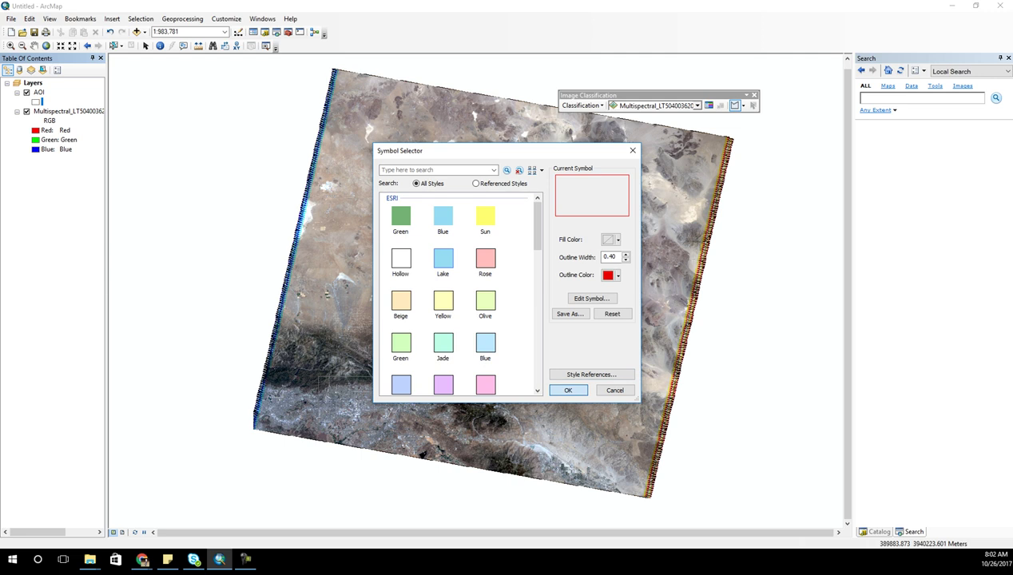
{"action": "left_click", "coordinate": [568, 390]}
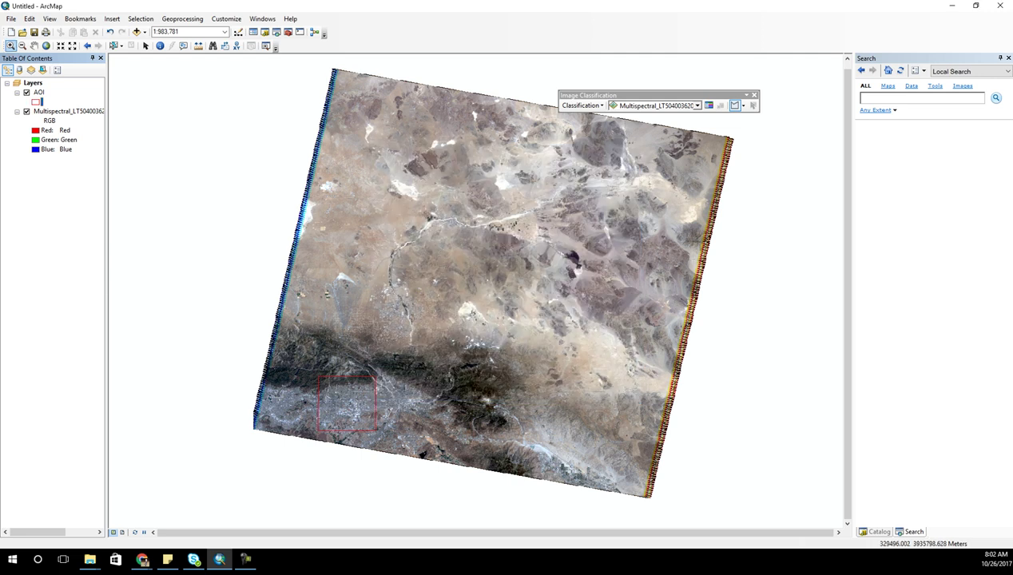
Zoom to the red AOI rectangle and dock the Image Classification toolbar with the other toolbars.
{"action": "left_click", "coordinate": [11, 46]}
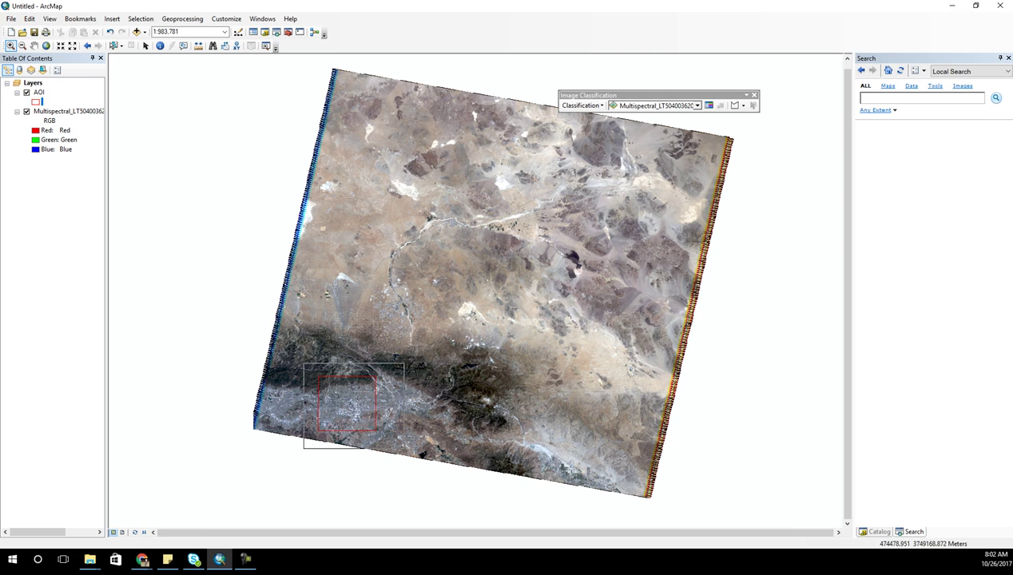
{"action": "left_click_drag", "start_coordinate": [305, 363], "coordinate": [399, 449]}
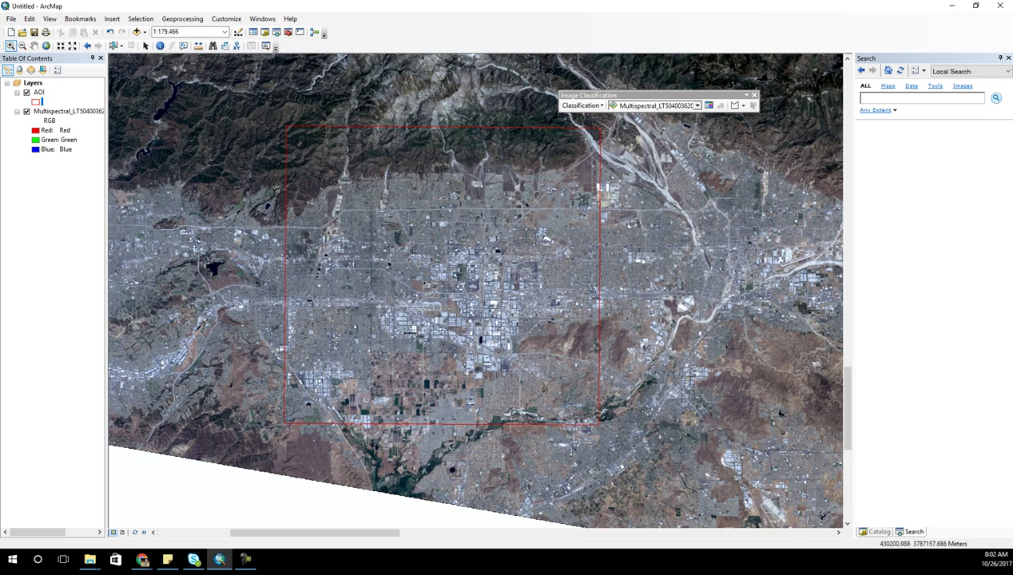
{"action": "scroll", "coordinate": [373, 282], "scroll_direction": "up", "scroll_amount": 1}
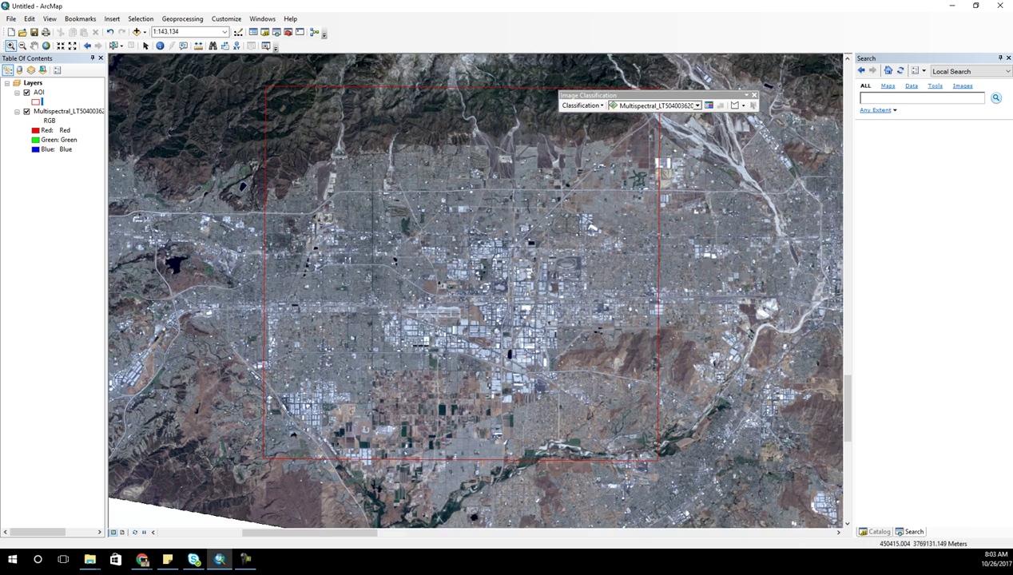
{"action": "left_click_drag", "start_coordinate": [647, 96], "coordinate": [633, 45]}
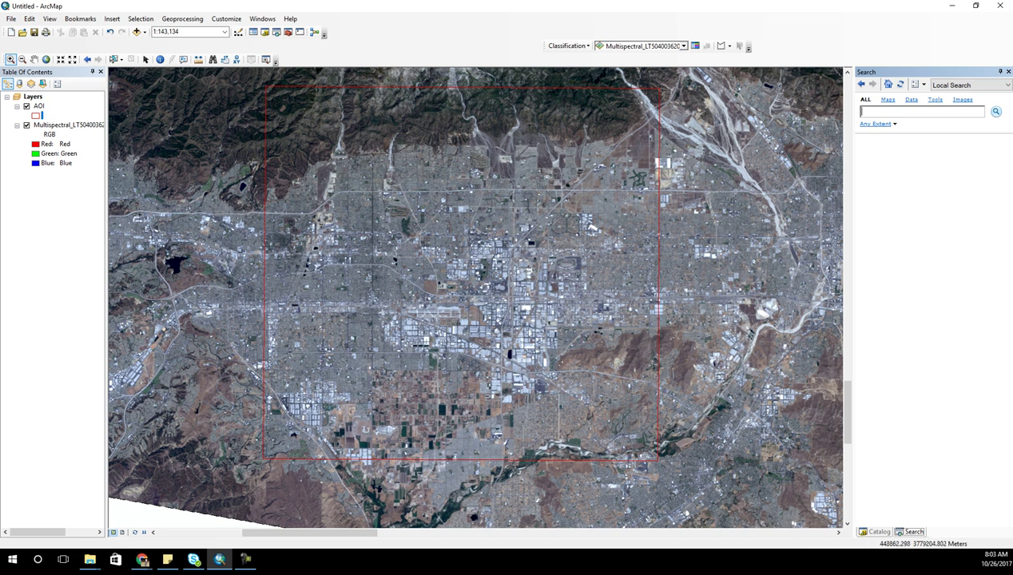
{"action": "key", "text": "F10"}
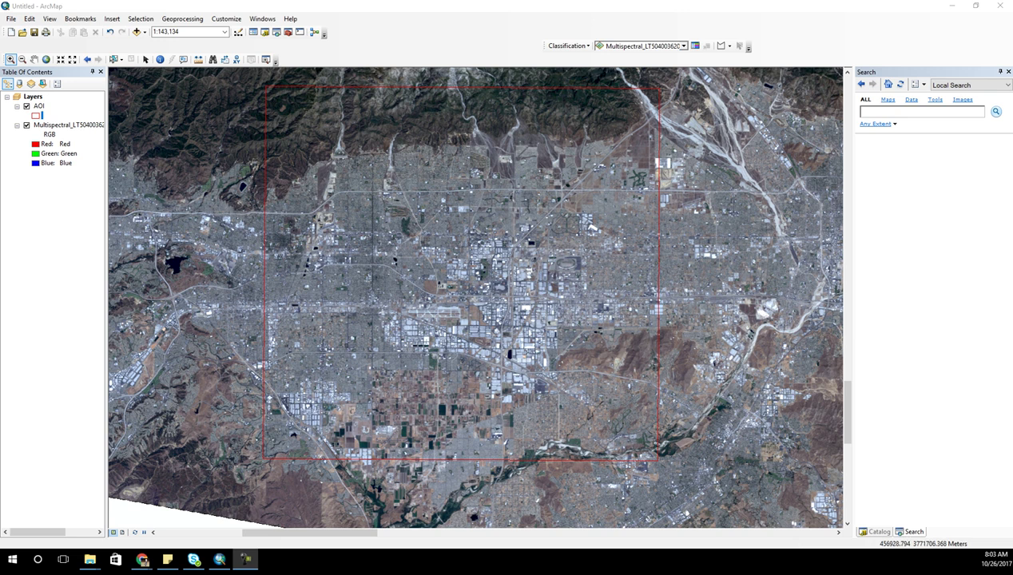
Examine the Landsat image's pixel detail over urban blocks inside the AOI, returning to the full layer extent in between.
{"action": "left_click_drag", "start_coordinate": [368, 269], "coordinate": [410, 304]}
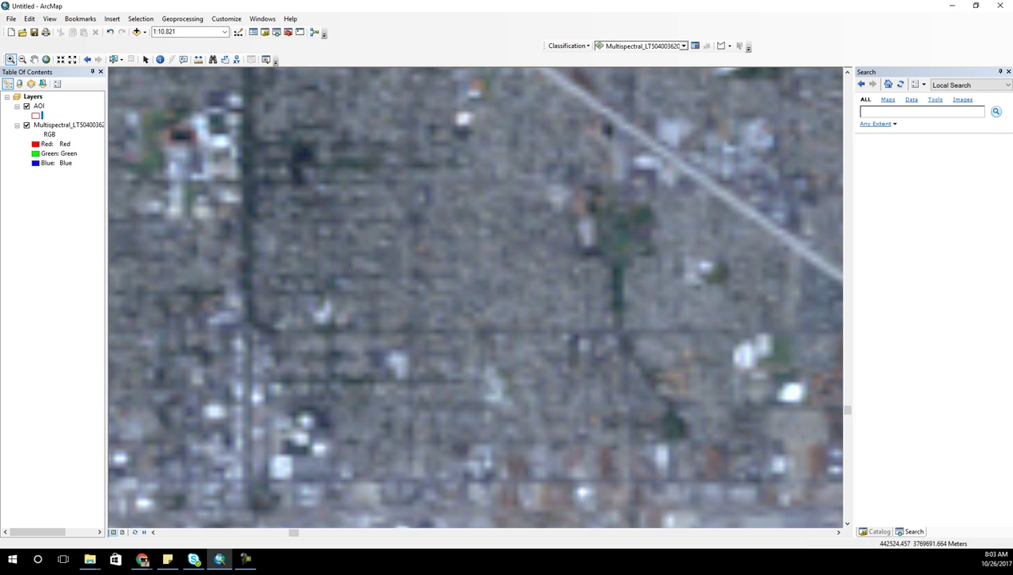
{"action": "right_click", "coordinate": [58, 126]}
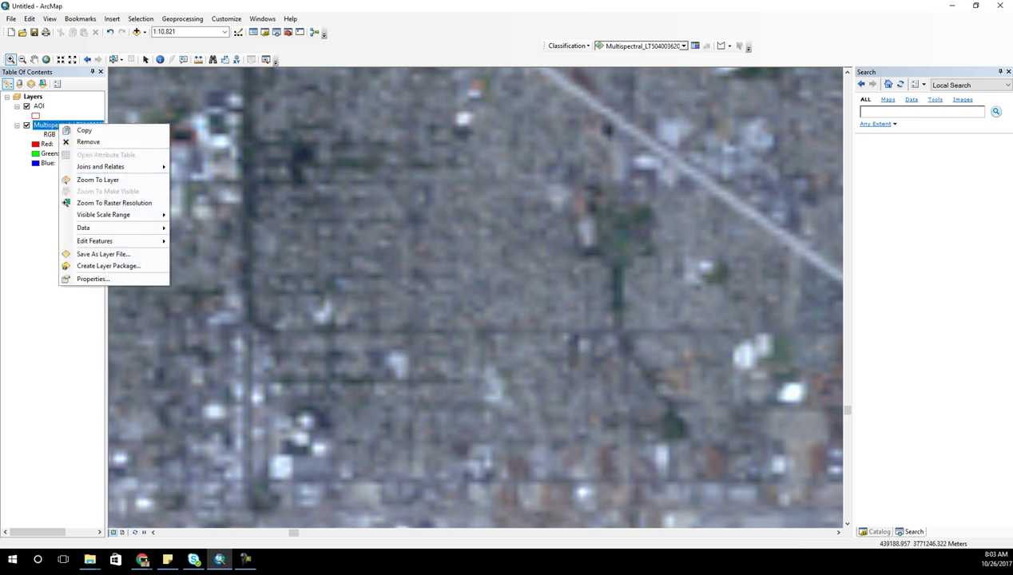
{"action": "left_click", "coordinate": [98, 179]}
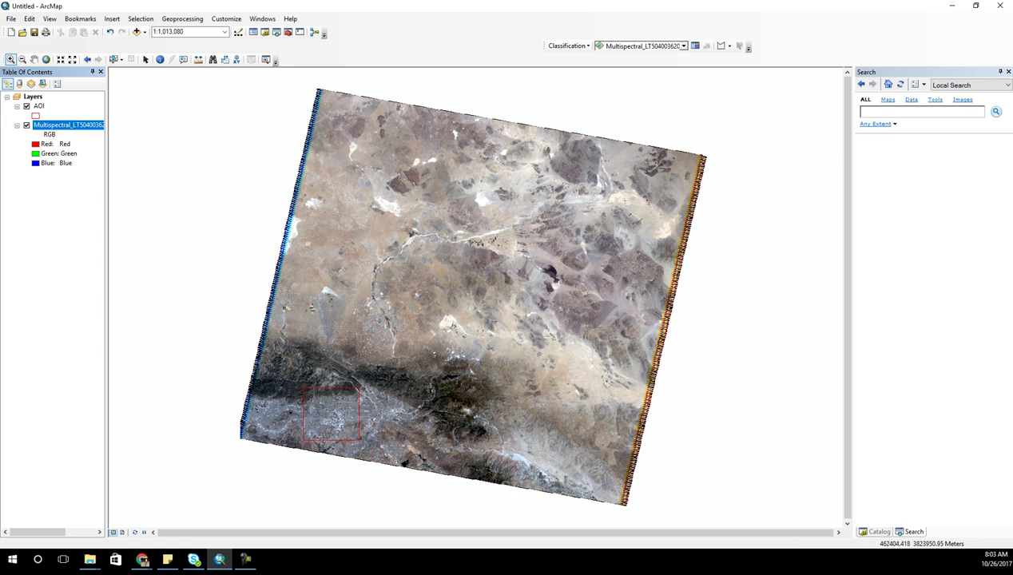
{"action": "left_click_drag", "start_coordinate": [291, 379], "coordinate": [384, 480]}
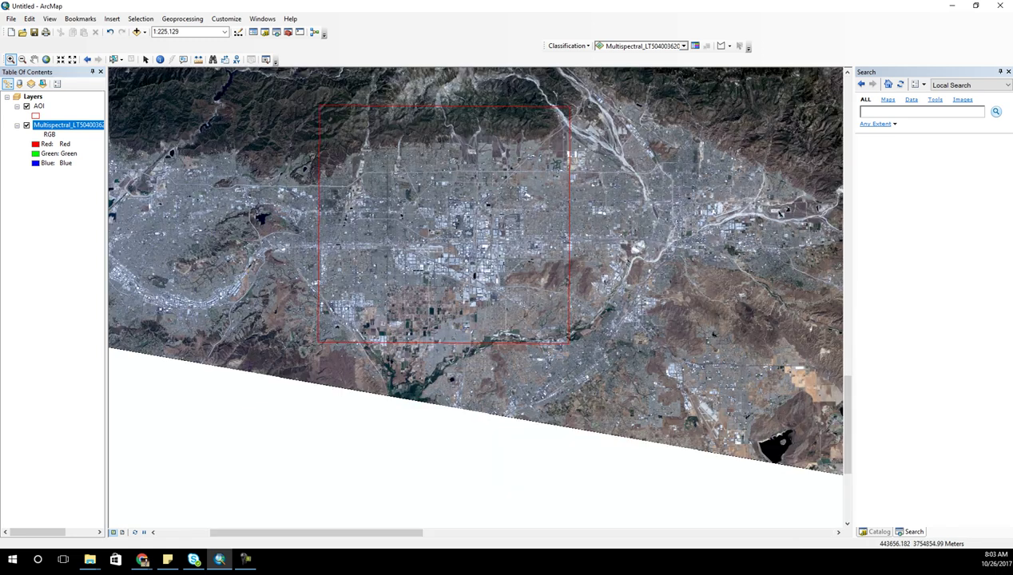
{"action": "left_click_drag", "start_coordinate": [299, 99], "coordinate": [575, 388]}
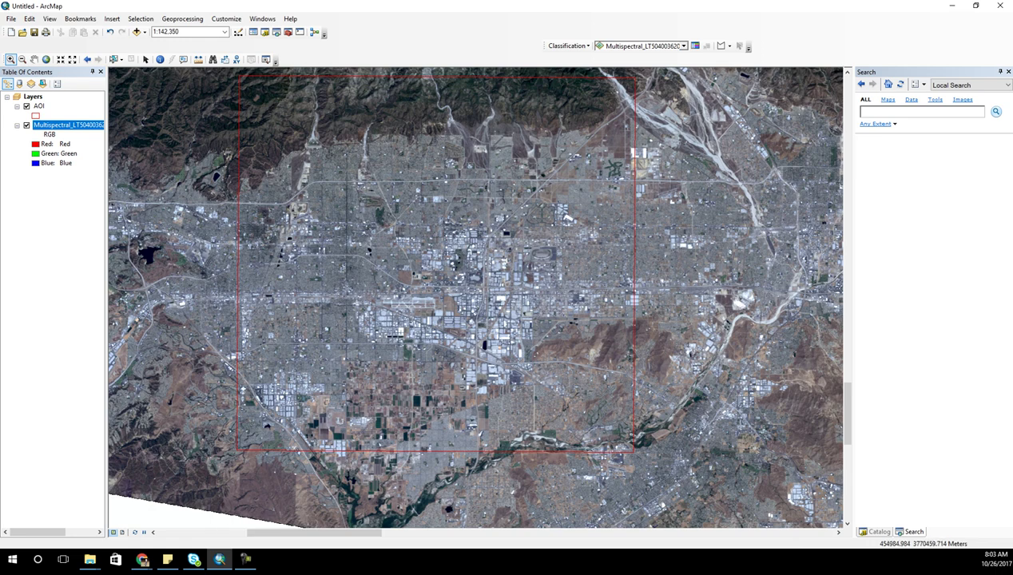
{"action": "left_click_drag", "start_coordinate": [477, 250], "coordinate": [563, 336]}
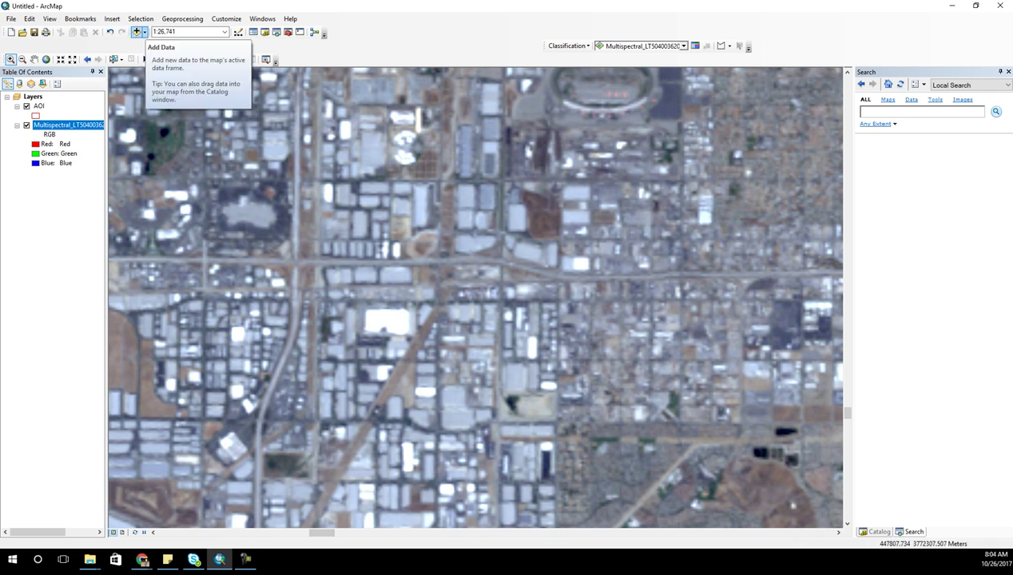
Add the Imagery basemap to the map.
{"action": "left_click", "coordinate": [144, 32]}
{"action": "left_click", "coordinate": [163, 52]}
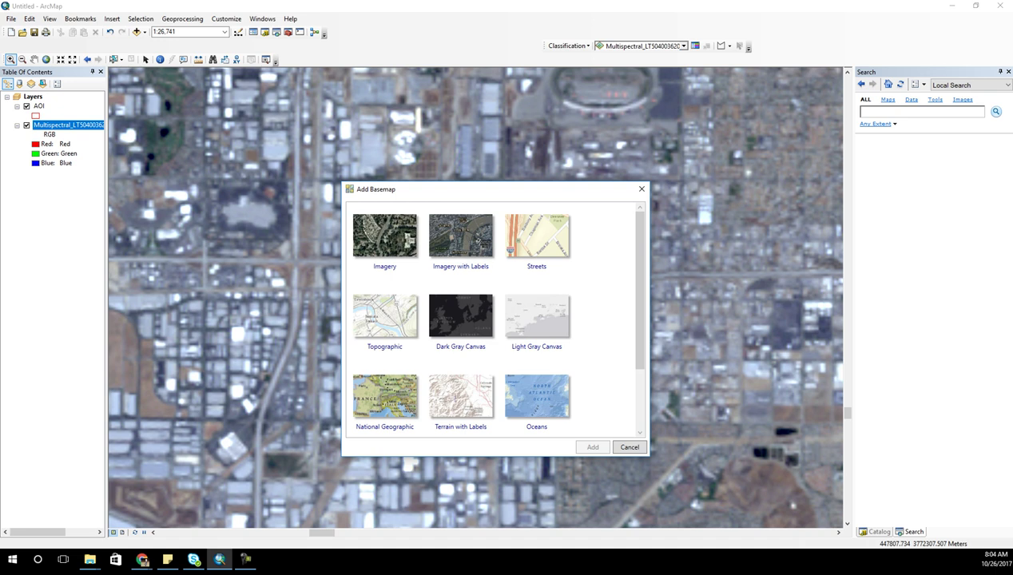
{"action": "left_click", "coordinate": [385, 243]}
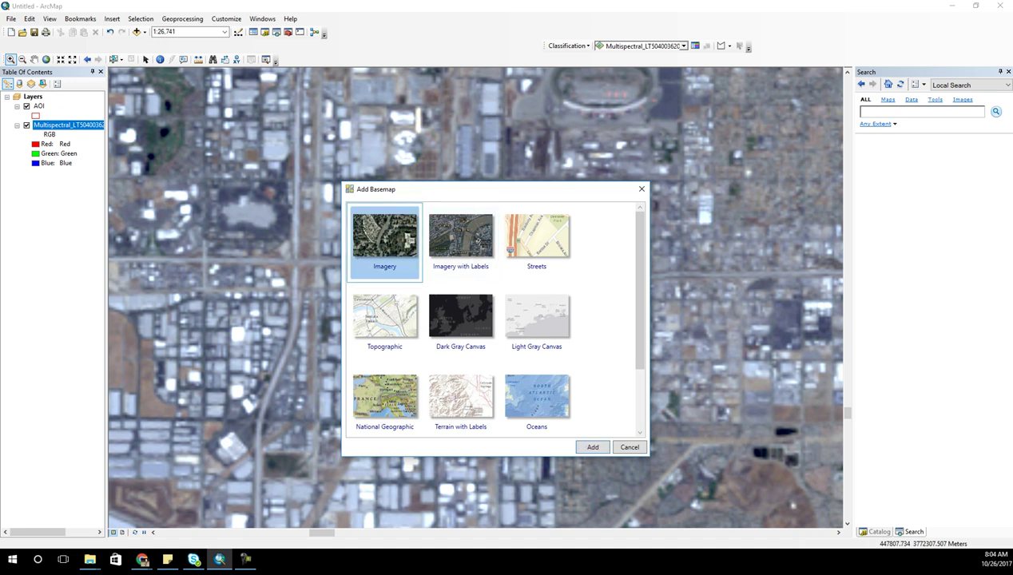
{"action": "left_click", "coordinate": [593, 448]}
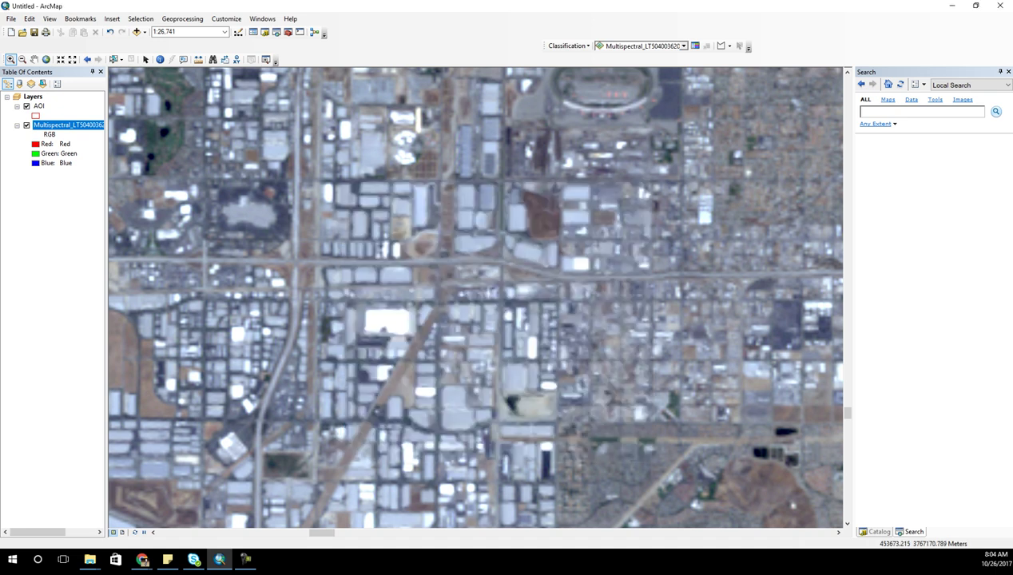
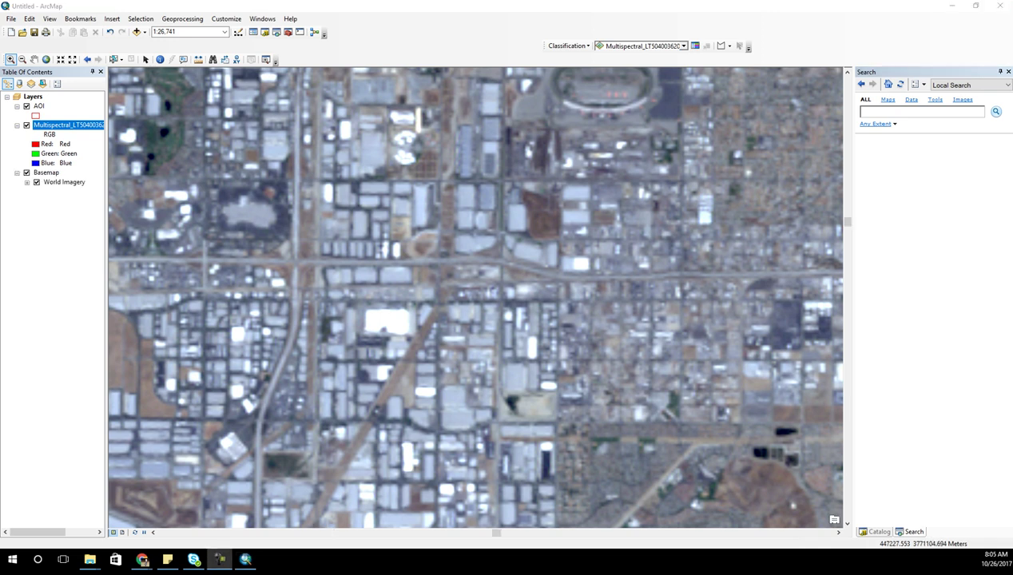
Compare the Landsat layer with the World Imagery basemap over the industrial district and the oval racetrack by toggling the Landsat layer's visibility.
{"action": "left_click", "coordinate": [26, 126]}
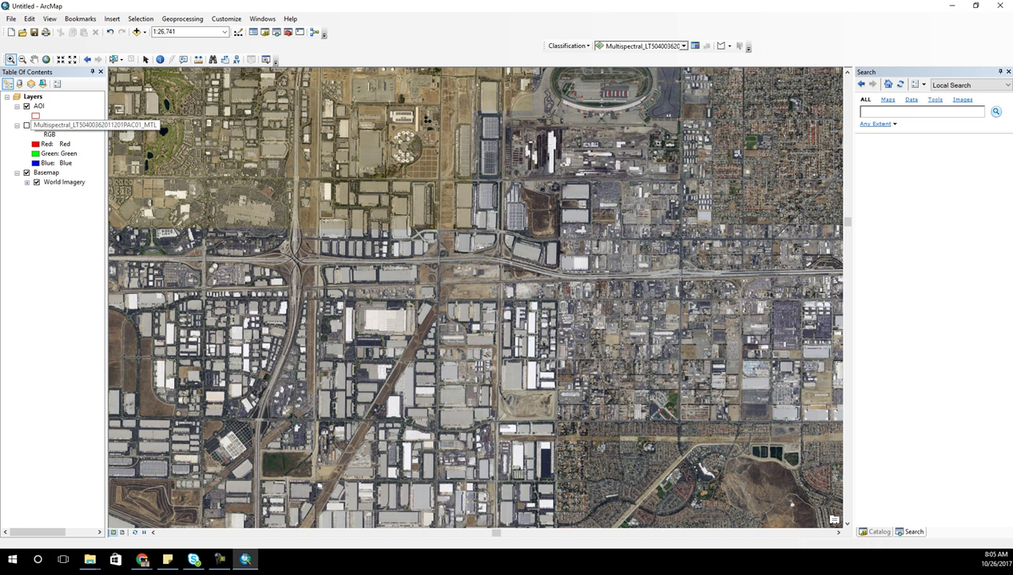
{"action": "left_click", "coordinate": [27, 126]}
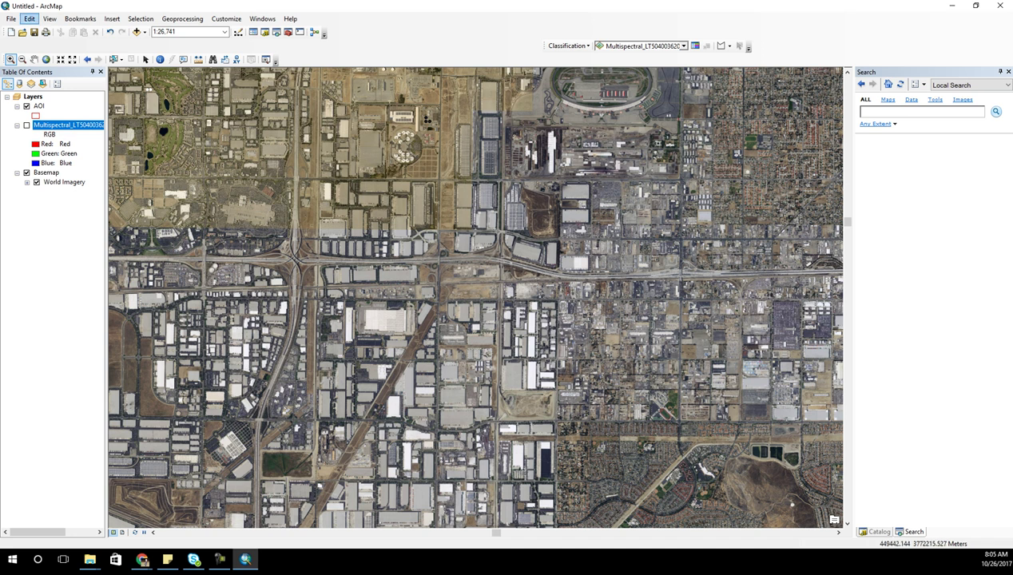
{"action": "left_click", "coordinate": [26, 125]}
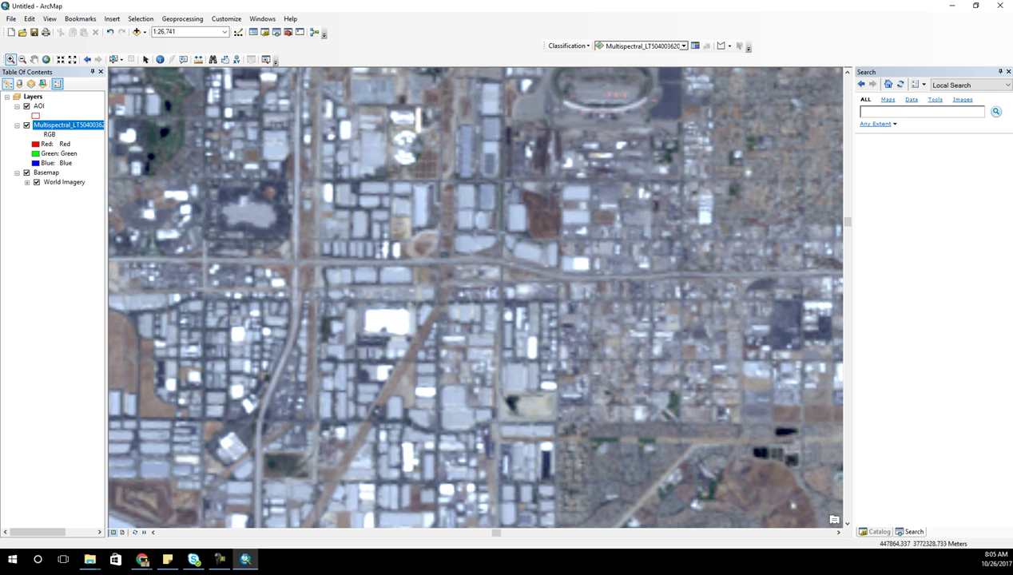
{"action": "left_click", "coordinate": [35, 59]}
{"action": "left_click_drag", "start_coordinate": [431, 160], "coordinate": [243, 331]}
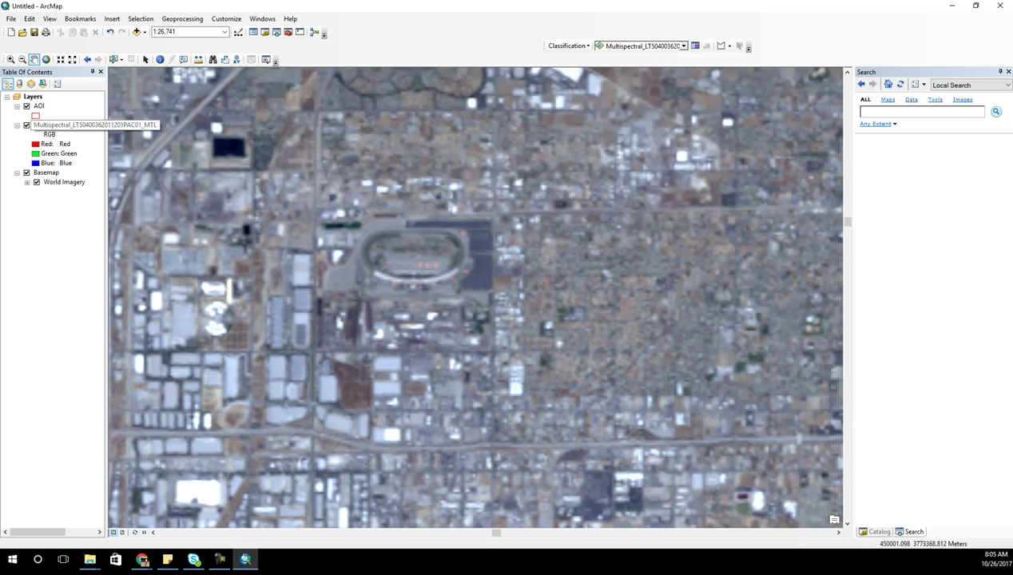
{"action": "left_click", "coordinate": [26, 125]}
{"action": "left_click", "coordinate": [27, 125]}
{"action": "left_click", "coordinate": [27, 125]}
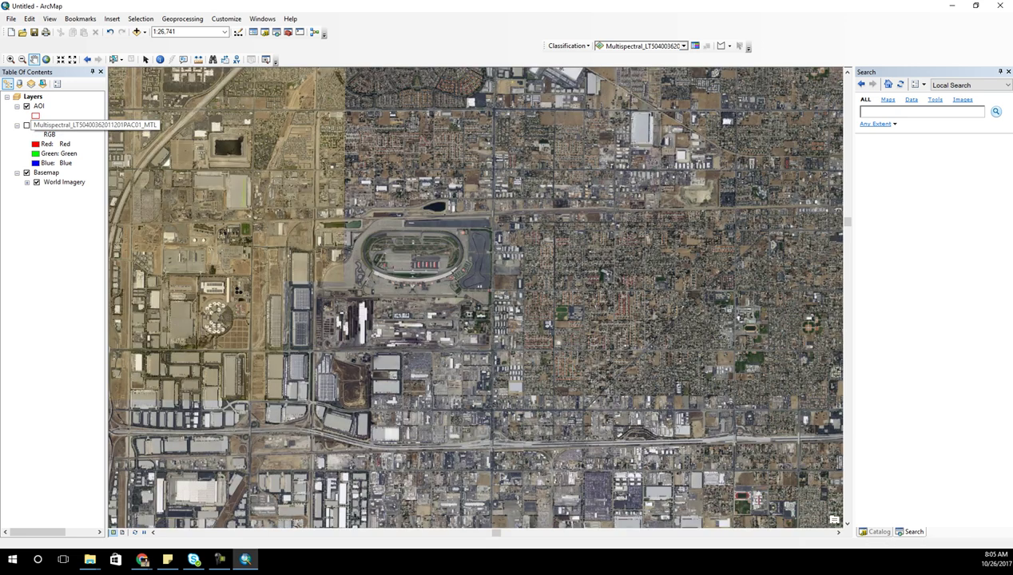
Draw a four-sided training sample polygon over the dense residential area east of the oval racetrack on the World Imagery basemap.
{"action": "left_click", "coordinate": [68, 124]}
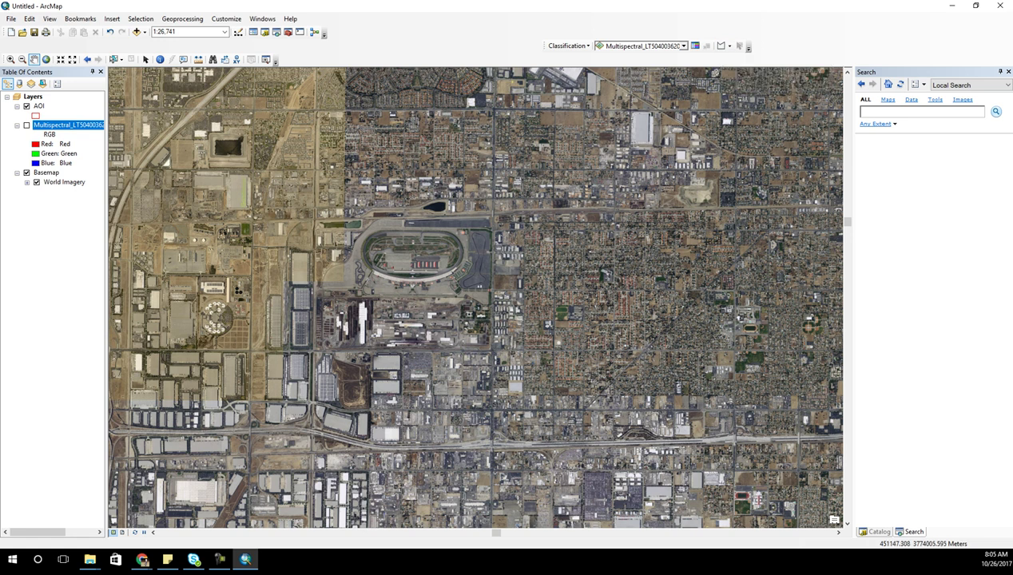
{"action": "left_click", "coordinate": [27, 124]}
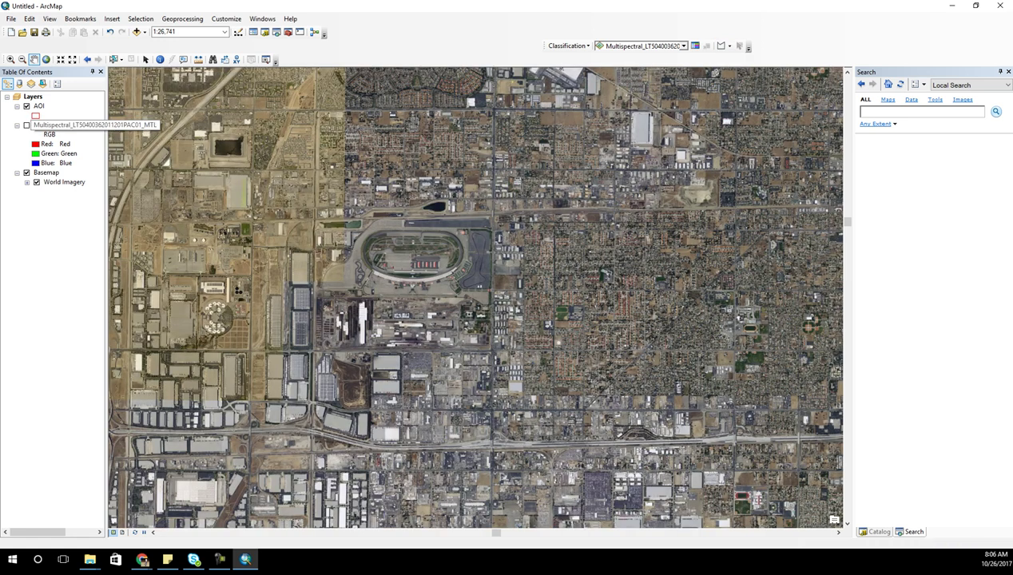
{"action": "left_click", "coordinate": [67, 125]}
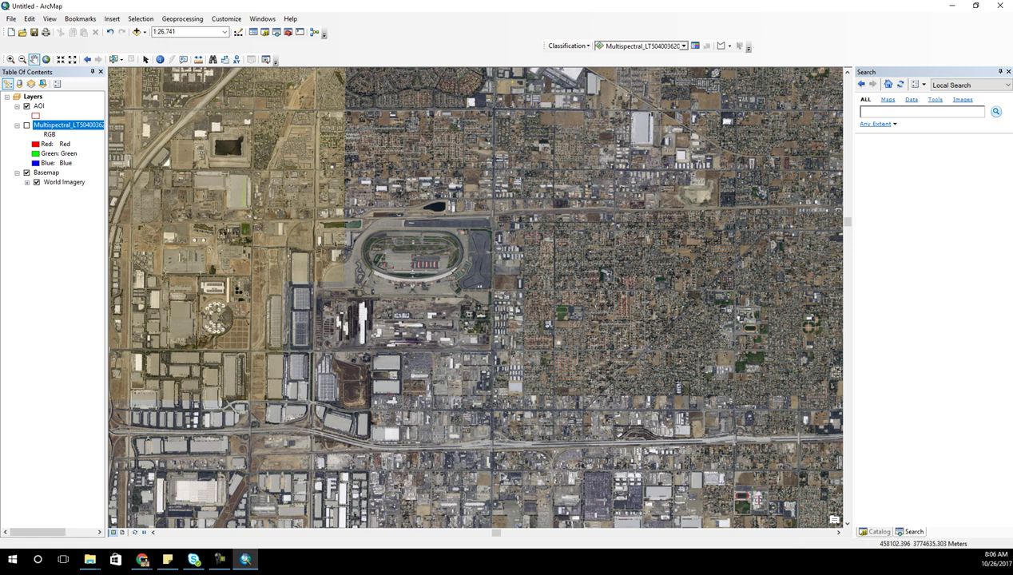
{"action": "left_click", "coordinate": [720, 47]}
{"action": "double_click", "coordinate": [679, 234]}
{"action": "left_click", "coordinate": [12, 59]}
{"action": "left_click_drag", "start_coordinate": [557, 219], "coordinate": [715, 345]}
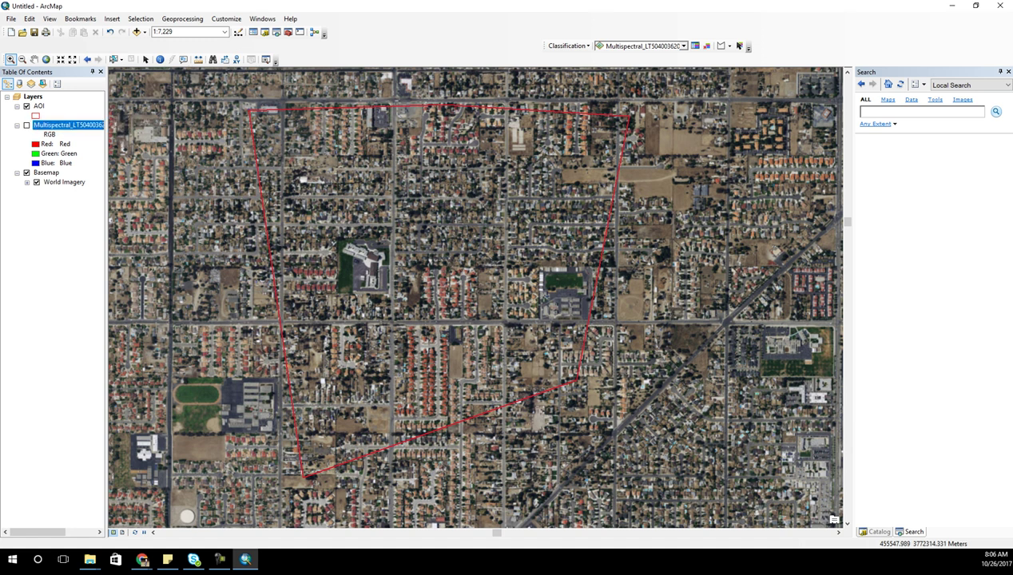
Compare the Landsat image with the basemap over the residential blocks and green park in the western AOI by toggling the Landsat layer.
{"action": "left_click", "coordinate": [38, 106]}
{"action": "right_click", "coordinate": [38, 105]}
{"action": "left_click", "coordinate": [76, 157]}
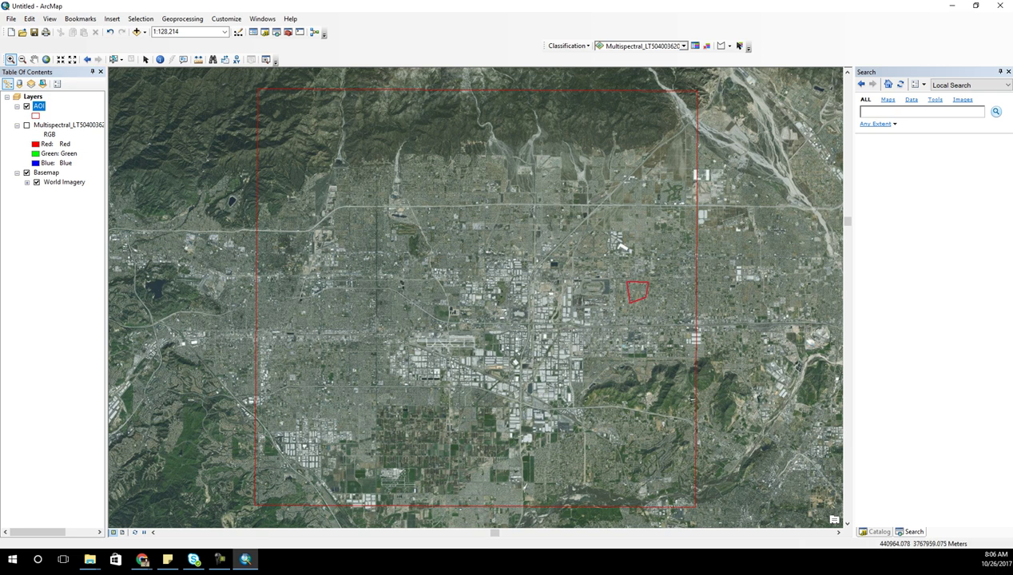
{"action": "left_click_drag", "start_coordinate": [300, 282], "coordinate": [395, 342]}
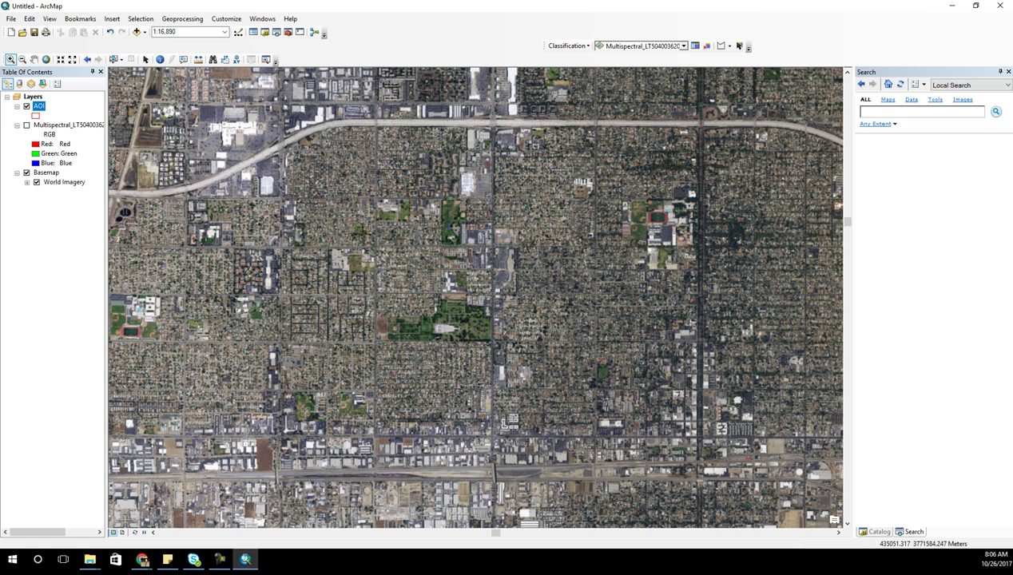
{"action": "left_click", "coordinate": [26, 125]}
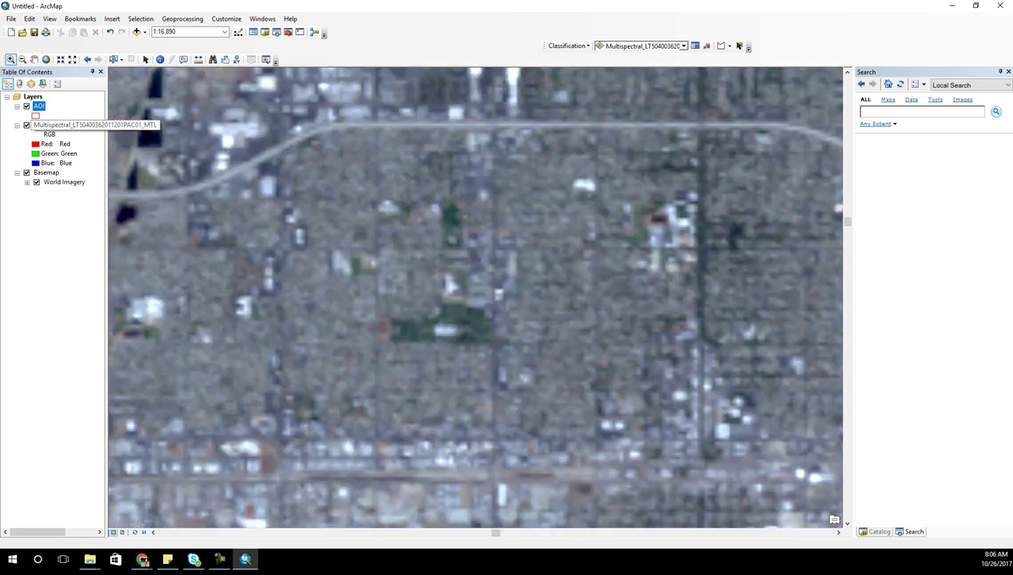
{"action": "left_click", "coordinate": [26, 126]}
{"action": "left_click", "coordinate": [26, 125]}
{"action": "left_click", "coordinate": [27, 126]}
{"action": "left_click", "coordinate": [27, 125]}
{"action": "left_click", "coordinate": [27, 126]}
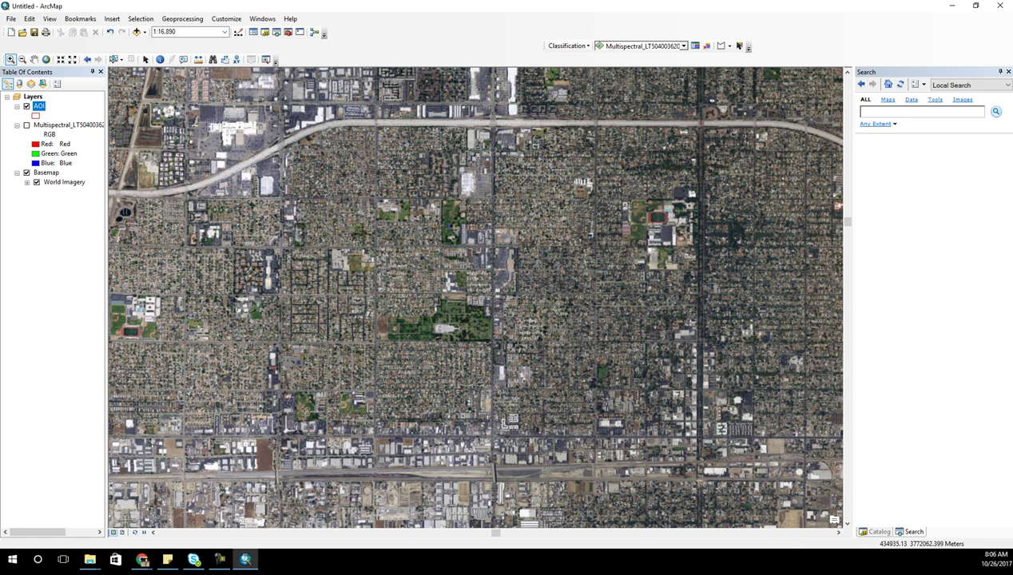
{"action": "left_click", "coordinate": [26, 125]}
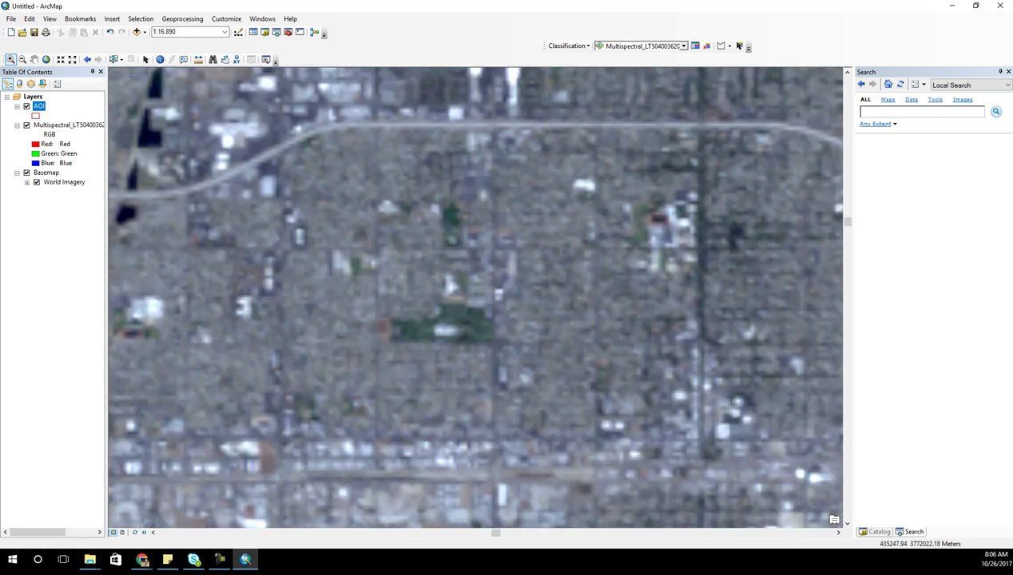
{"action": "left_click", "coordinate": [26, 125]}
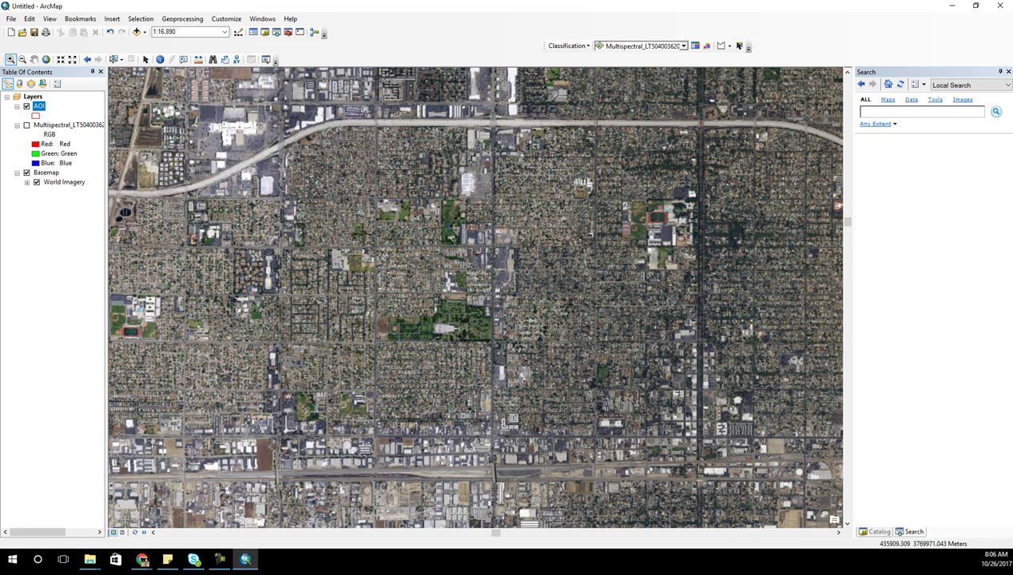
Draw a training sample polygon around the rectangular housing block enclosed by the main streets in the western AOI.
{"action": "left_click_drag", "start_coordinate": [165, 332], "coordinate": [279, 403]}
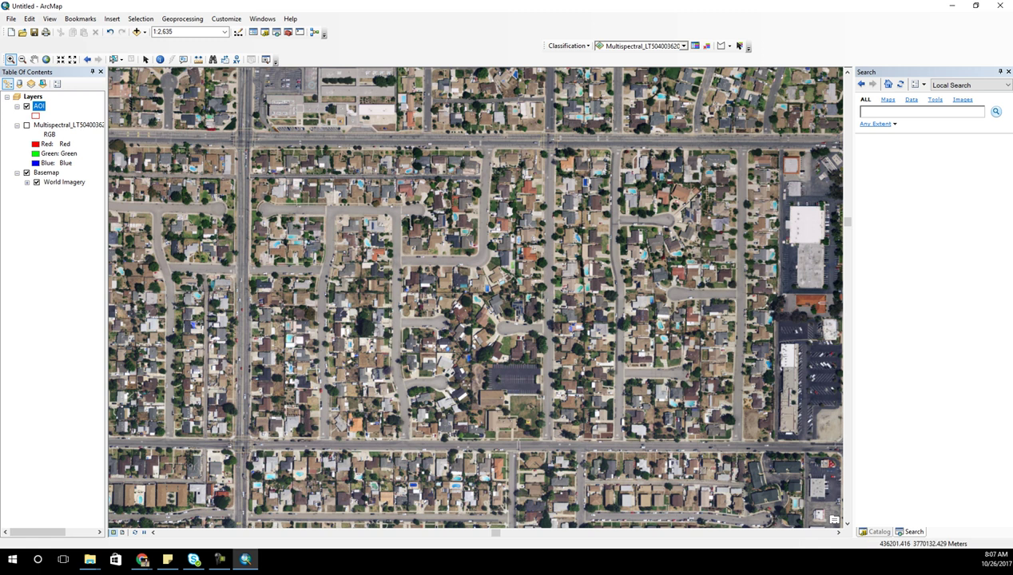
{"action": "left_click", "coordinate": [721, 46]}
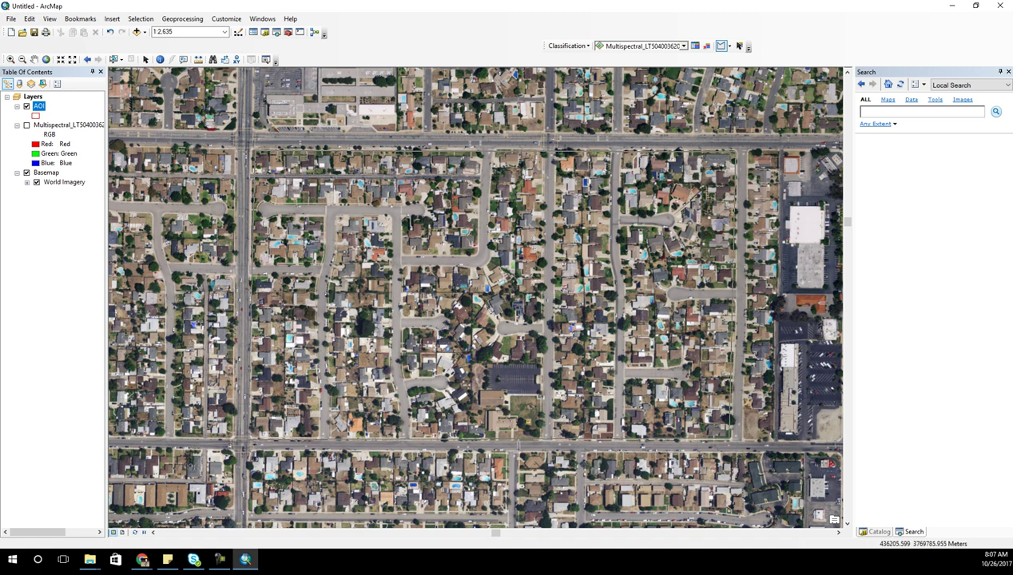
{"action": "left_click", "coordinate": [736, 439]}
{"action": "right_click", "coordinate": [40, 105]}
{"action": "left_click", "coordinate": [56, 84]}
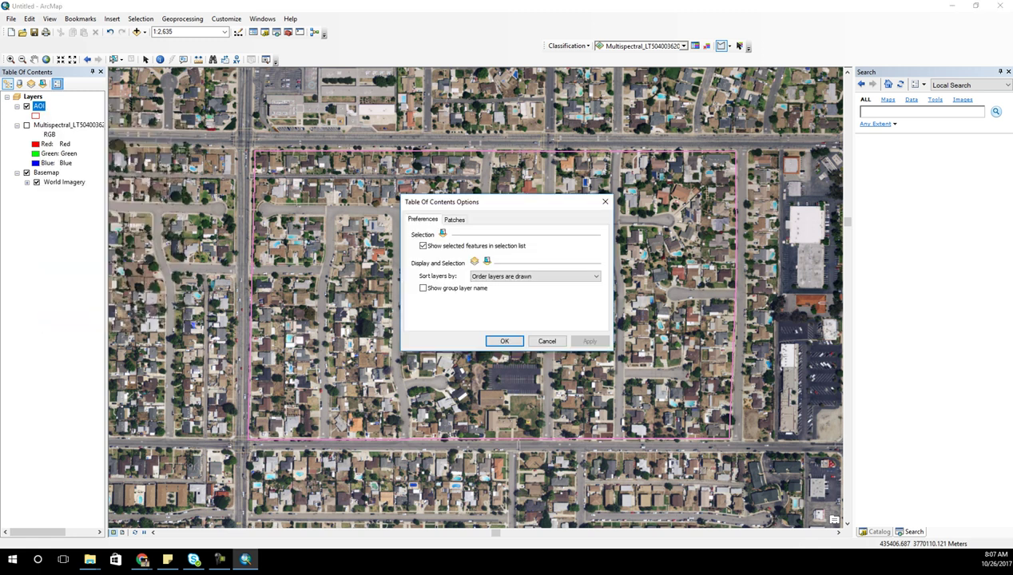
{"action": "left_click", "coordinate": [605, 202]}
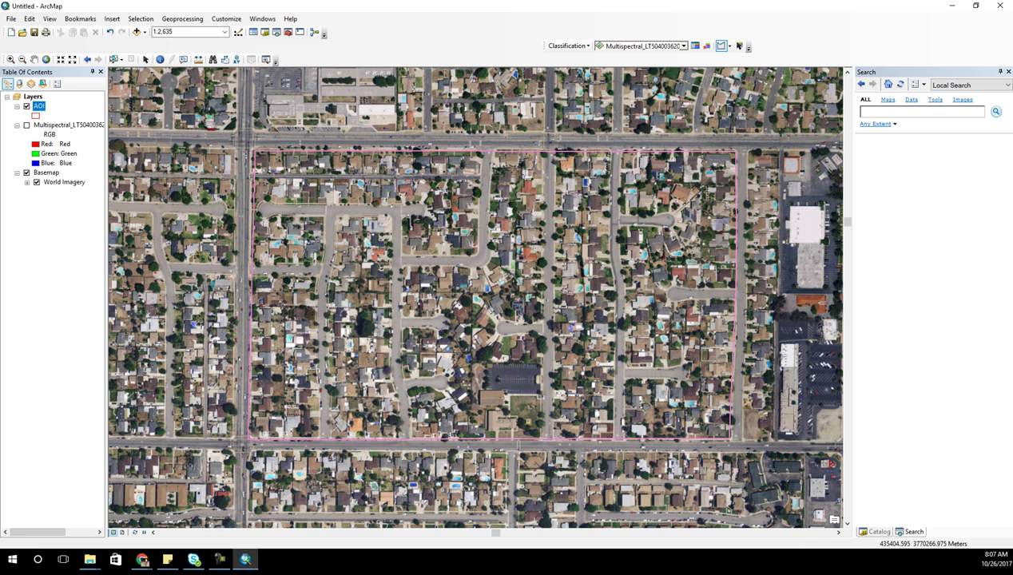
Draw a four-sided training sample polygon over the houses east of the shopping center and its parking lot.
{"action": "left_click", "coordinate": [34, 59]}
{"action": "left_click_drag", "start_coordinate": [479, 208], "coordinate": [479, 378]}
{"action": "left_click_drag", "start_coordinate": [511, 207], "coordinate": [434, 410]}
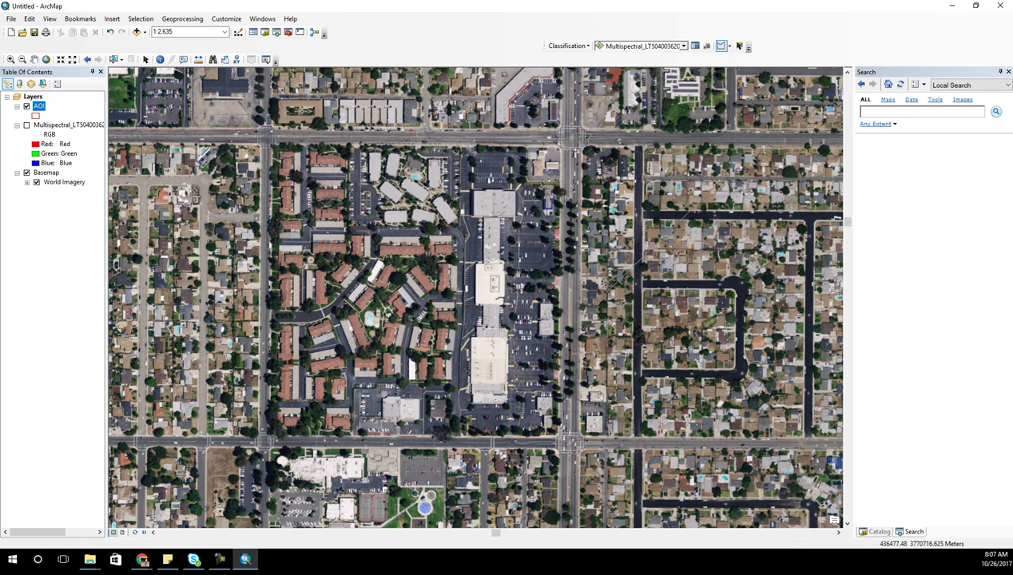
{"action": "left_click", "coordinate": [742, 406]}
{"action": "double_click", "coordinate": [785, 288]}
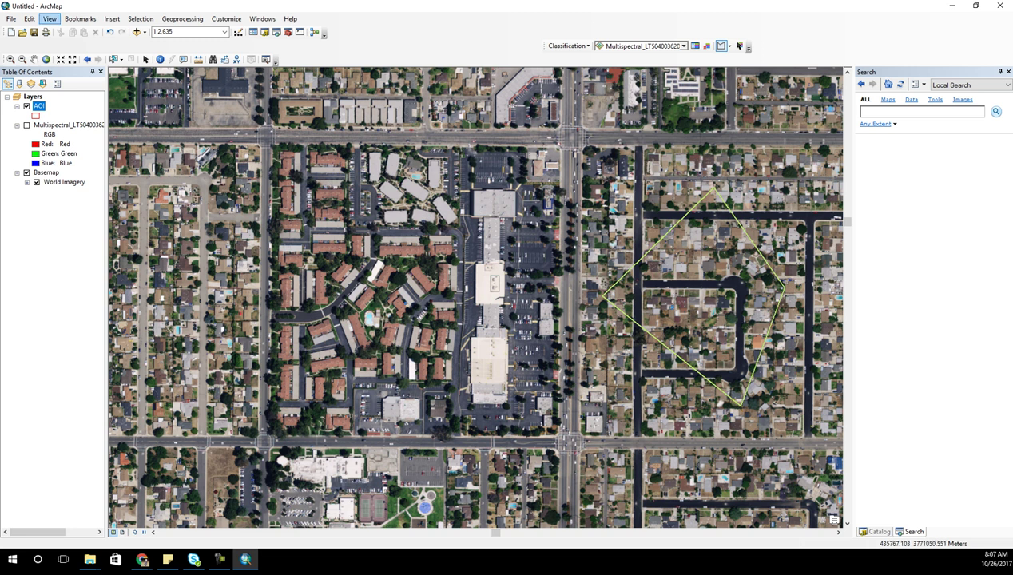
Draw a training sample polygon over the houses south of the freeway, east of the two round ponds.
{"action": "left_click", "coordinate": [34, 59]}
{"action": "left_click_drag", "start_coordinate": [264, 120], "coordinate": [720, 495]}
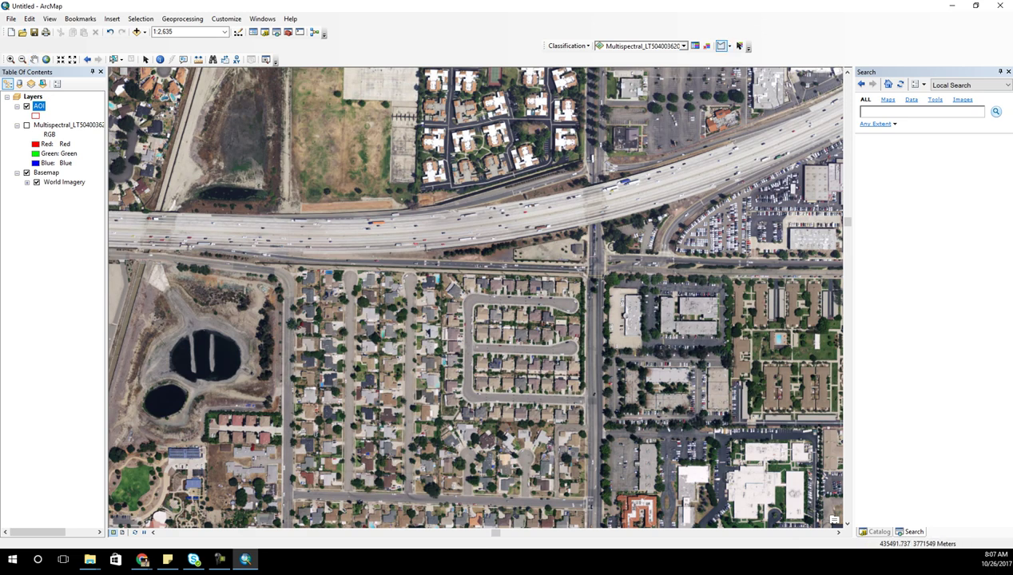
{"action": "left_click", "coordinate": [394, 360]}
{"action": "left_click", "coordinate": [425, 472]}
{"action": "left_click", "coordinate": [525, 469]}
Draw a five-sided training sample polygon over the north-central residential area, south of the white-roofed mobile home parks.
{"action": "right_click", "coordinate": [38, 105]}
{"action": "left_click", "coordinate": [88, 158]}
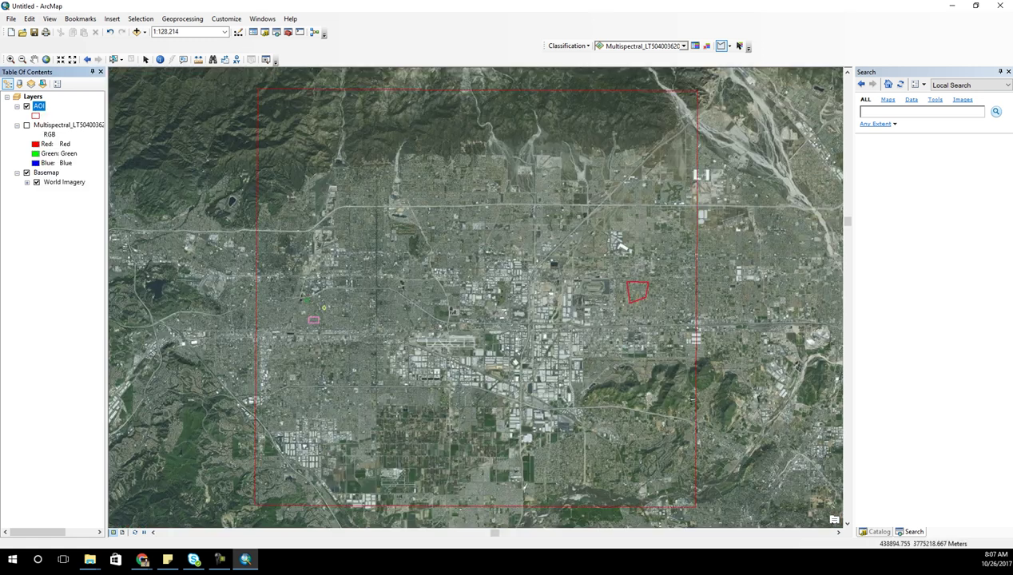
{"action": "left_click", "coordinate": [10, 59]}
{"action": "left_click_drag", "start_coordinate": [416, 159], "coordinate": [539, 288]}
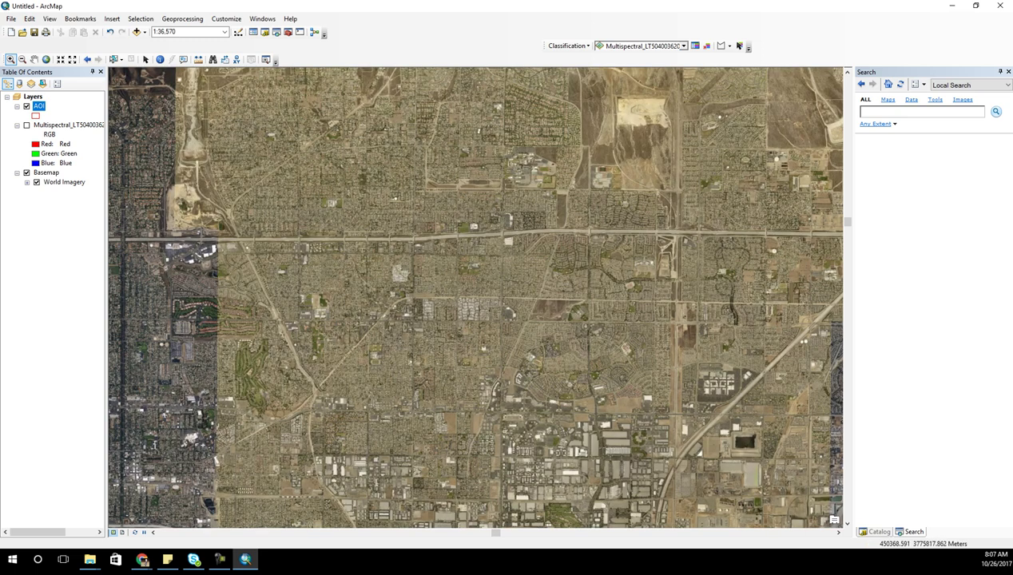
{"action": "left_click_drag", "start_coordinate": [388, 283], "coordinate": [540, 413]}
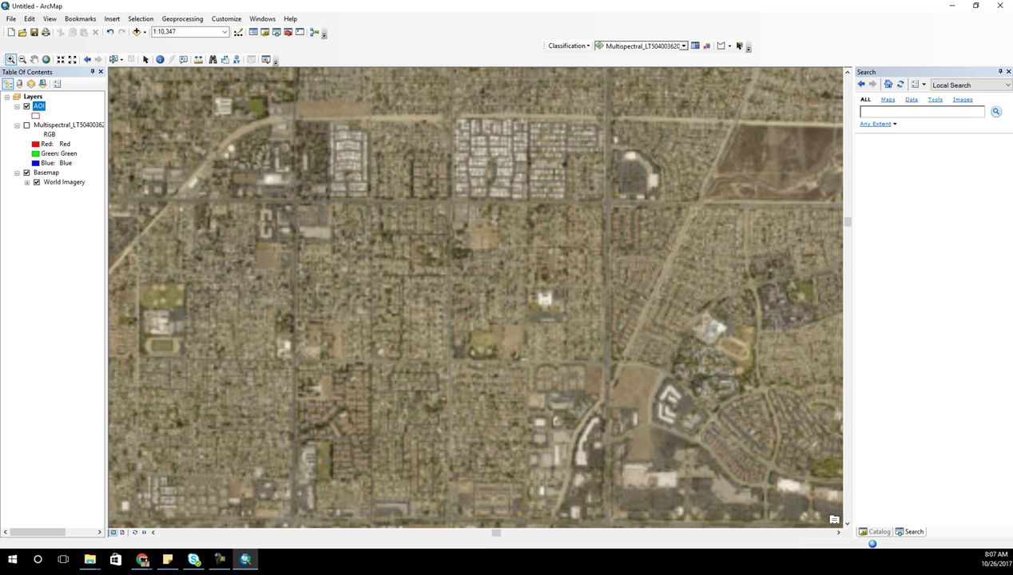
{"action": "left_click", "coordinate": [721, 45]}
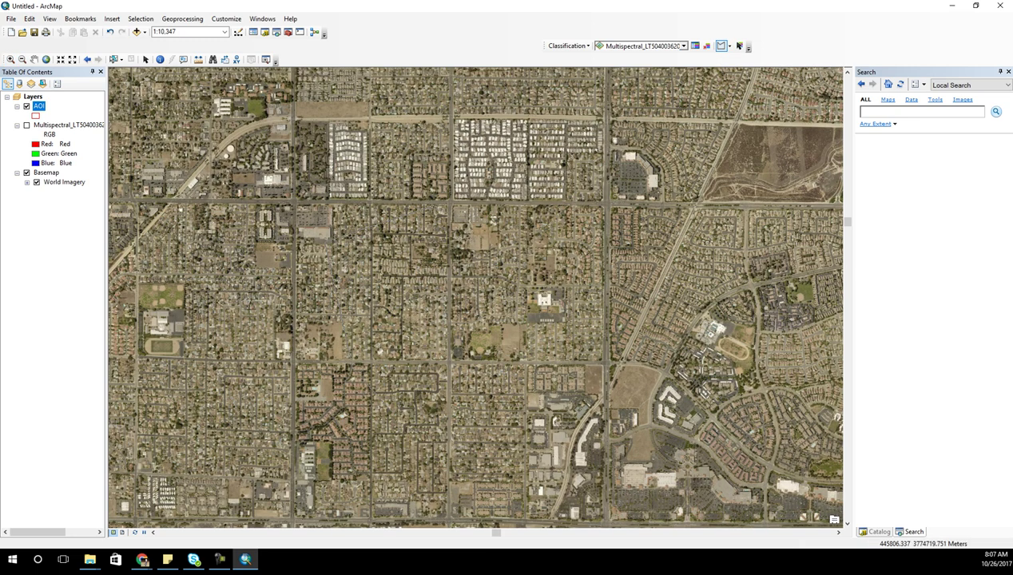
{"action": "double_click", "coordinate": [475, 274]}
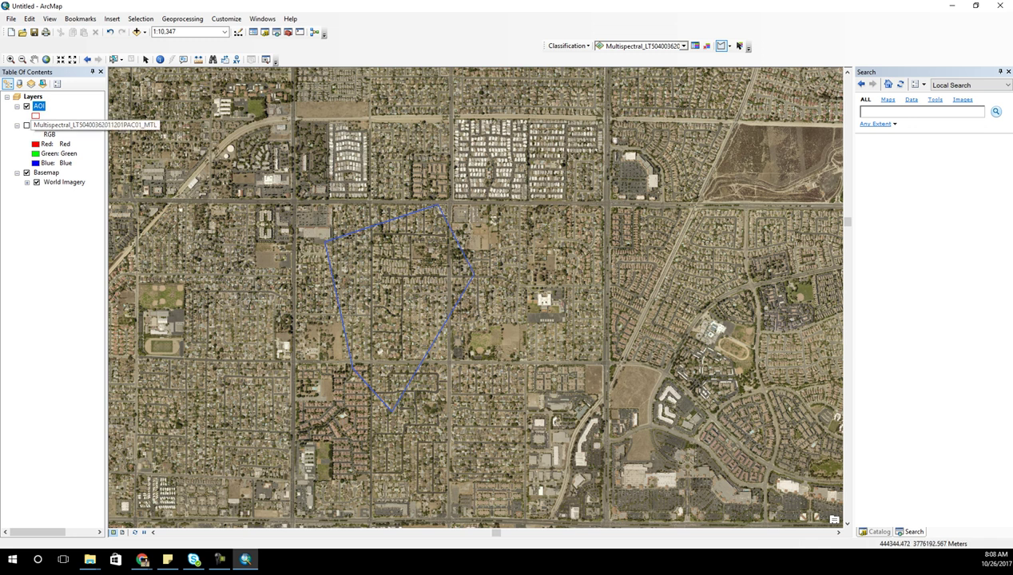
Compare the Landsat image with the basemap around the new north-central residential sample by toggling the Landsat layer.
{"action": "left_click", "coordinate": [27, 125]}
{"action": "left_click", "coordinate": [27, 126]}
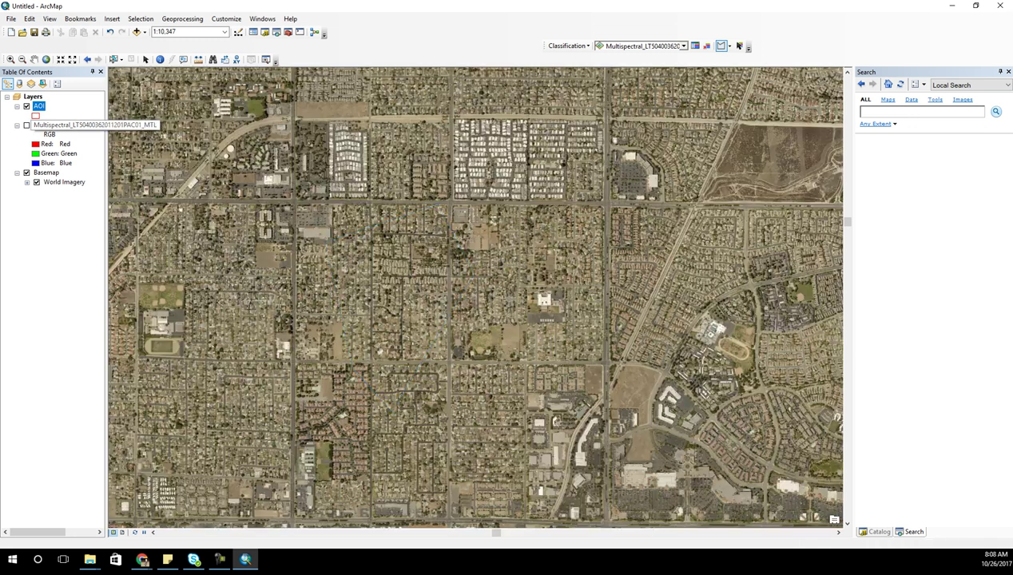
{"action": "left_click", "coordinate": [26, 125]}
{"action": "left_click", "coordinate": [27, 126]}
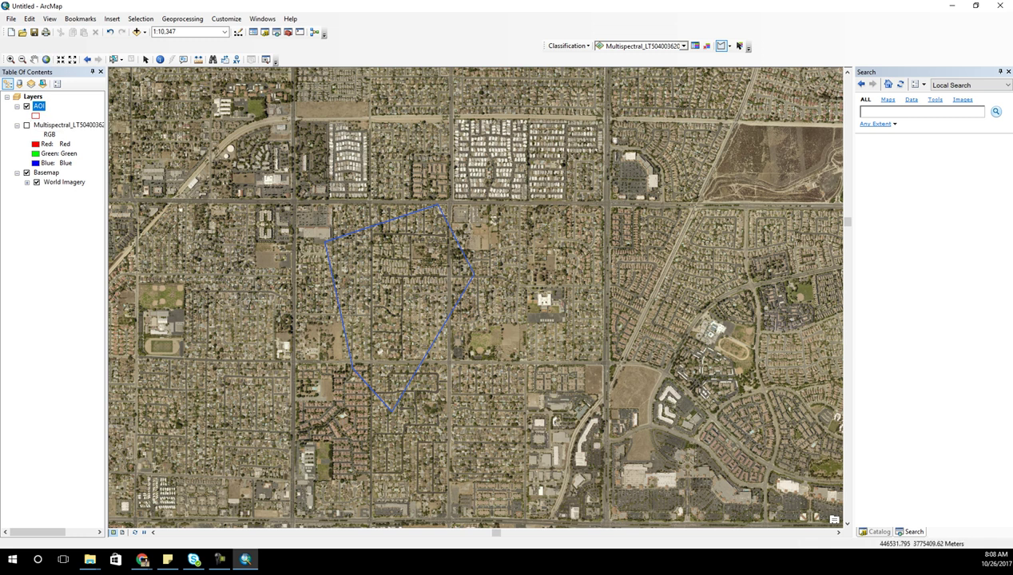
Draw training sample polygons over the white-roofed mobile home park and over the curved-street subdivisions south and north of the freeway.
{"action": "left_click", "coordinate": [500, 125]}
{"action": "left_click", "coordinate": [564, 133]}
{"action": "left_click", "coordinate": [591, 165]}
{"action": "left_click", "coordinate": [35, 59]}
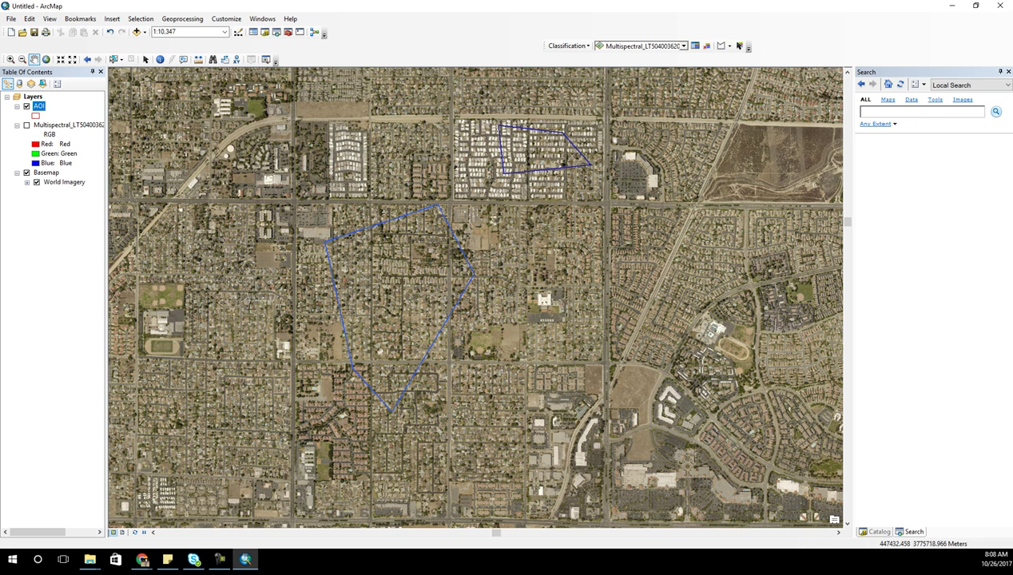
{"action": "left_click_drag", "start_coordinate": [611, 172], "coordinate": [339, 431]}
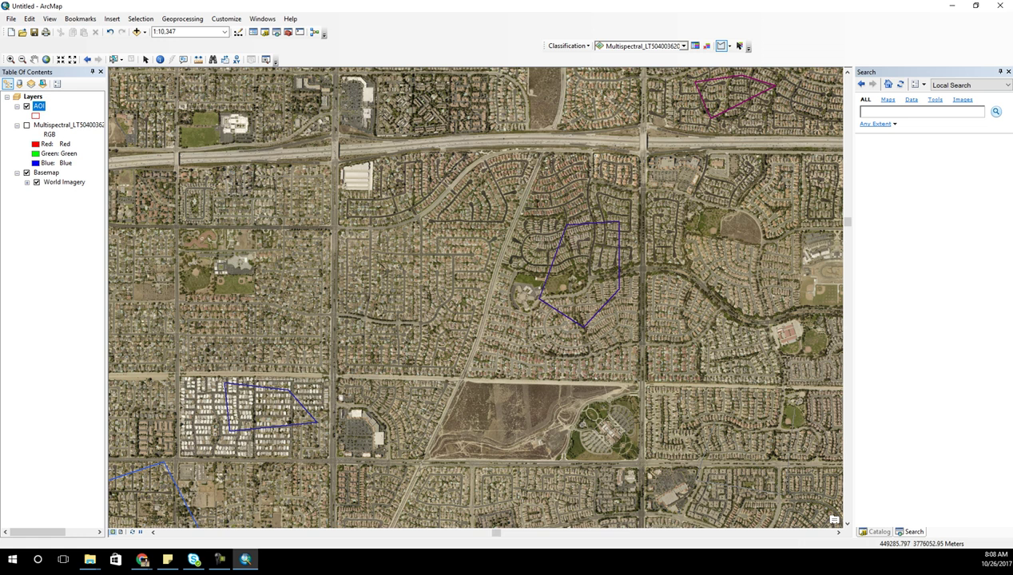
Draw two training sample polygons north of the freeway, around the houses by the white tanks and inside the housing area northeast of them.
{"action": "left_click", "coordinate": [35, 60]}
{"action": "left_click_drag", "start_coordinate": [248, 171], "coordinate": [647, 409]}
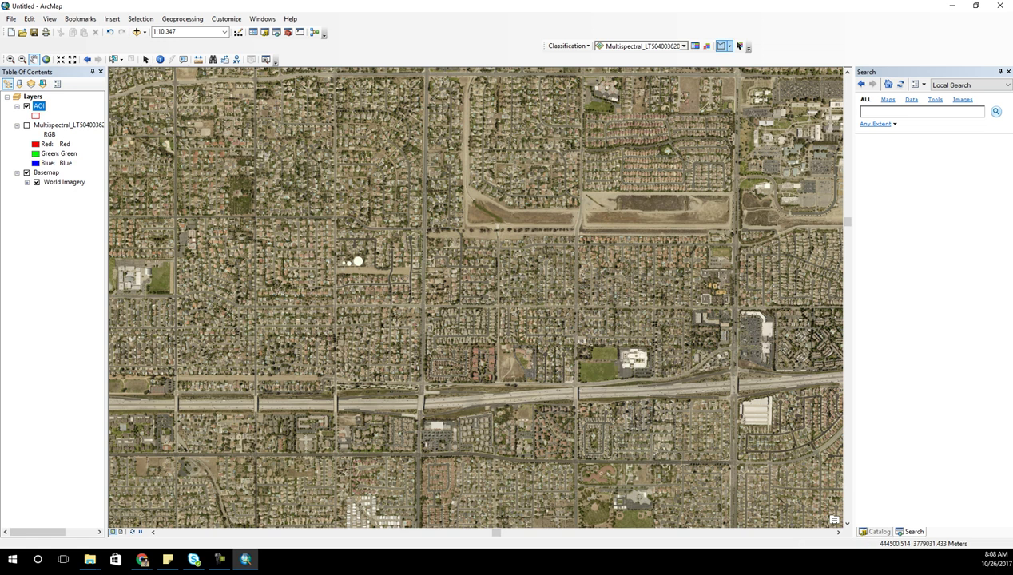
{"action": "left_click", "coordinate": [721, 46]}
{"action": "double_click", "coordinate": [544, 191]}
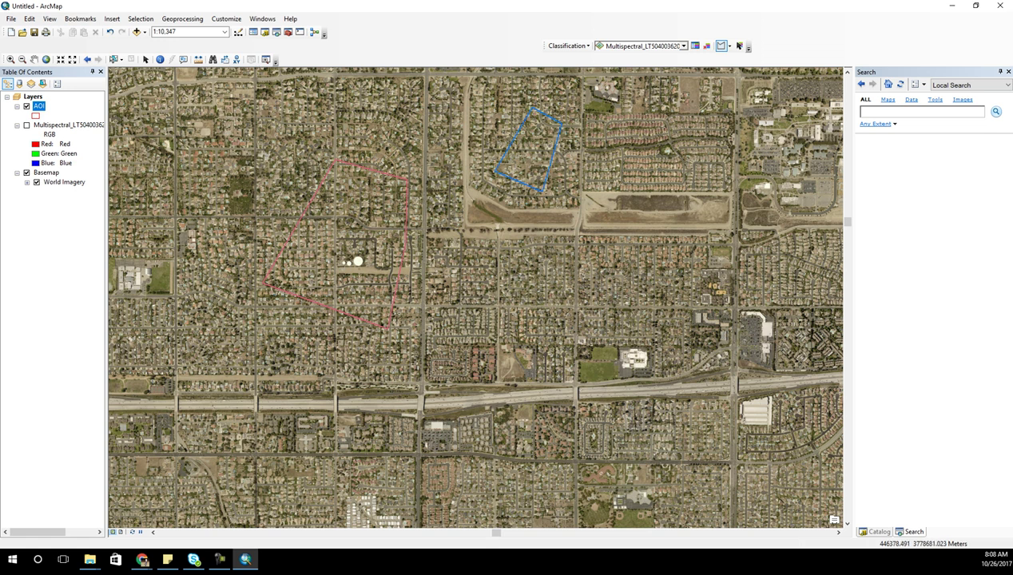
Draw training sample polygons over the red-roofed subdivision above the basins and over two residential areas south of the freeway.
{"action": "left_click", "coordinate": [593, 177]}
{"action": "left_click", "coordinate": [661, 122]}
{"action": "left_click", "coordinate": [697, 126]}
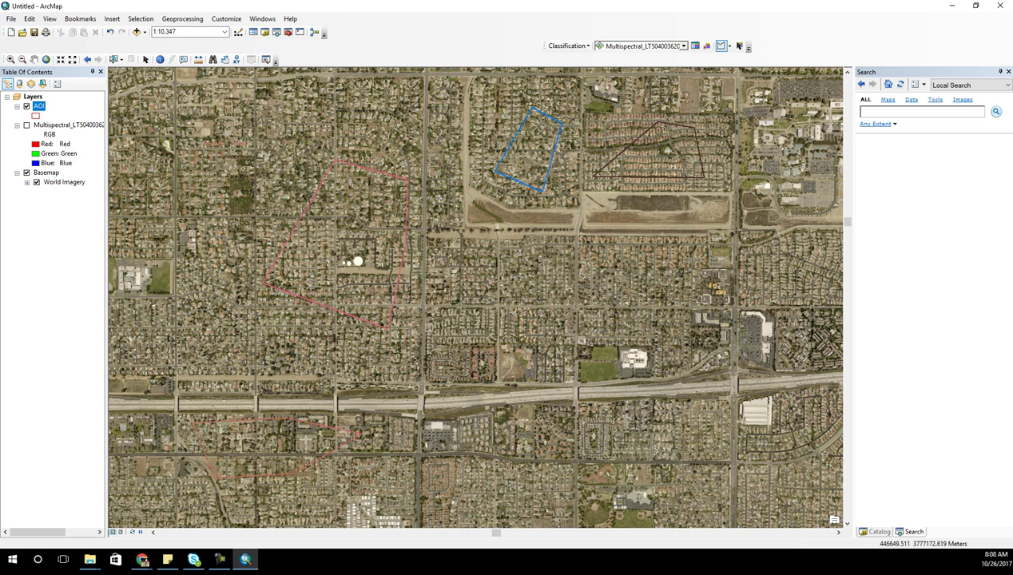
{"action": "left_click", "coordinate": [553, 438]}
{"action": "left_click", "coordinate": [659, 420]}
{"action": "left_click", "coordinate": [696, 445]}
{"action": "left_click", "coordinate": [646, 502]}
{"action": "double_click", "coordinate": [538, 481]}
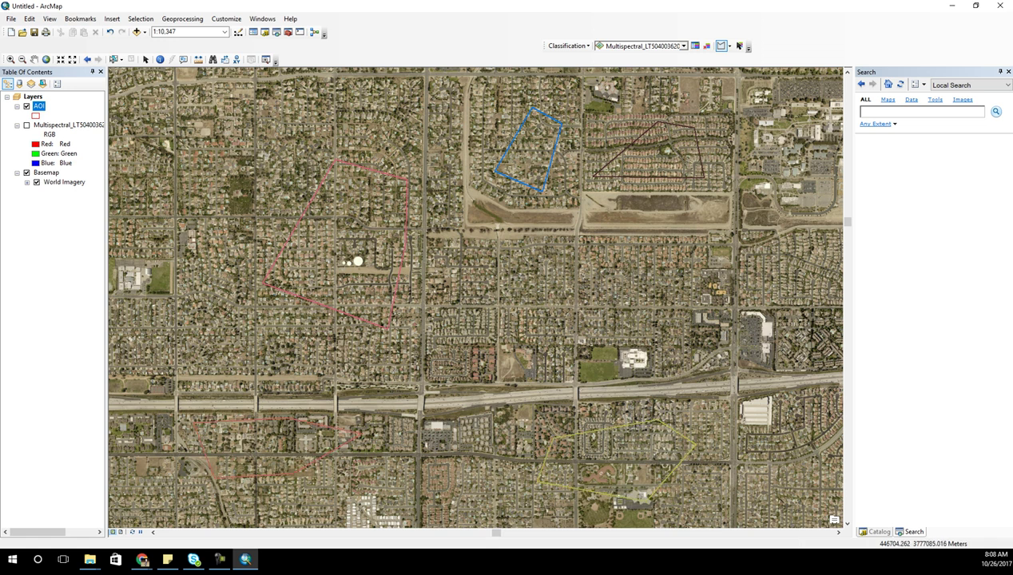
Draw a training sample polygon over the residential neighborhoods south of the freeway in the southwest part of the AOI.
{"action": "right_click", "coordinate": [37, 107]}
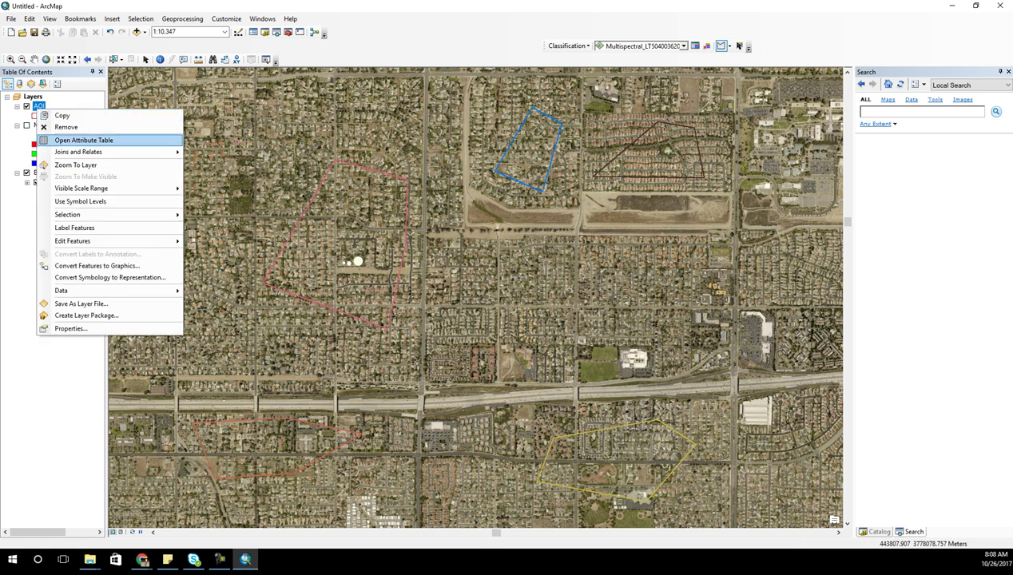
{"action": "left_click", "coordinate": [72, 164]}
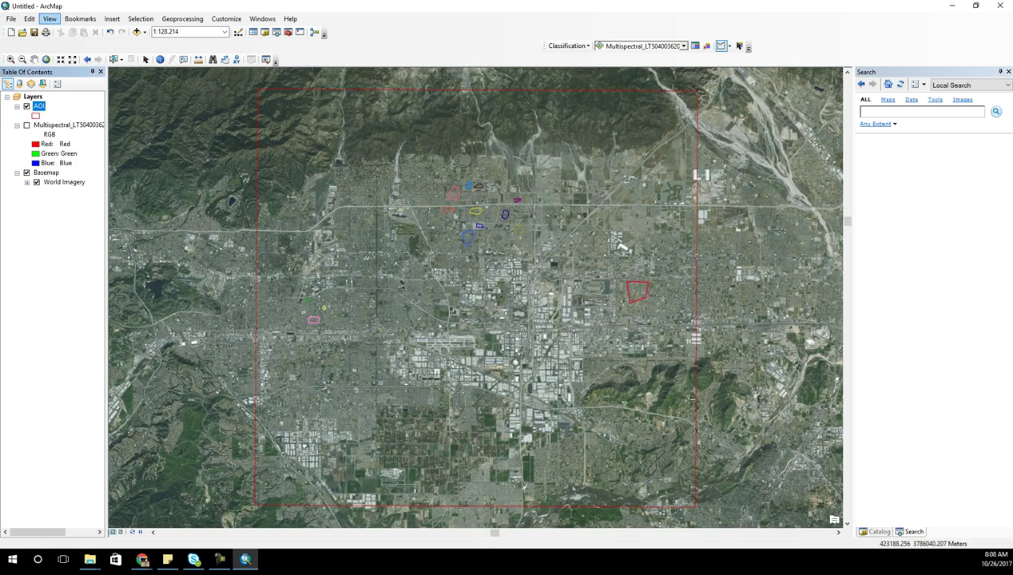
{"action": "left_click", "coordinate": [10, 59]}
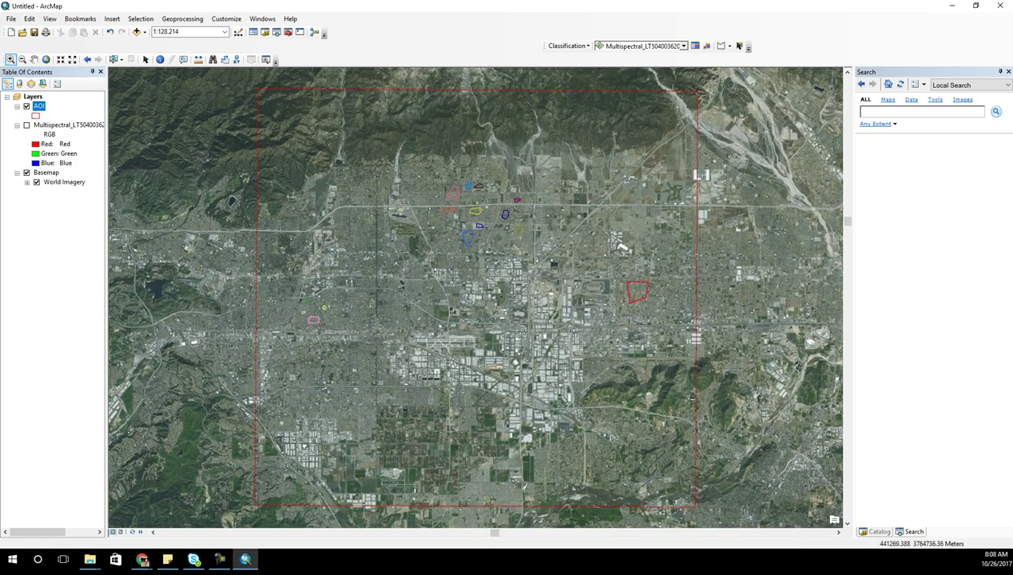
{"action": "left_click_drag", "start_coordinate": [306, 378], "coordinate": [401, 436]}
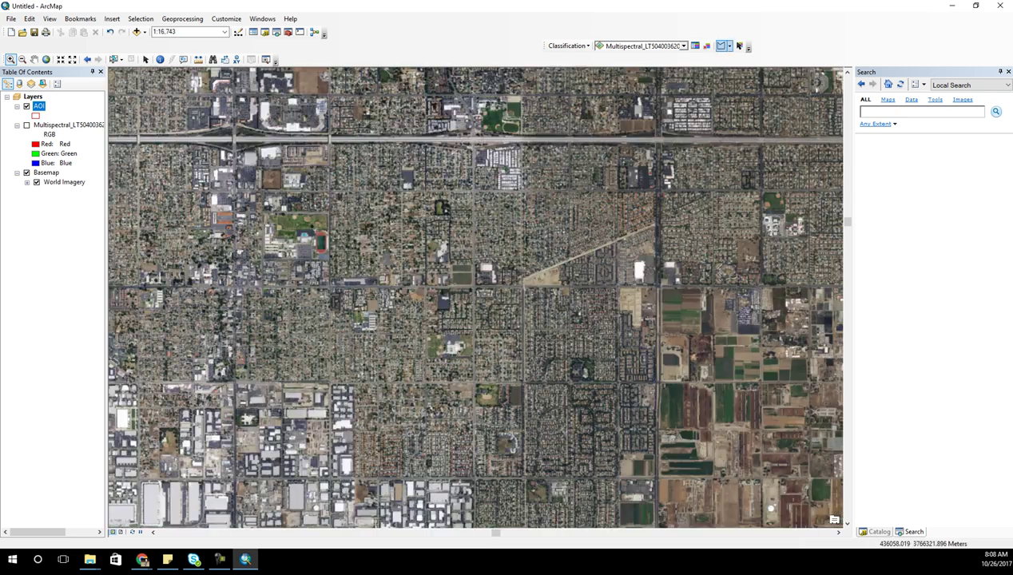
{"action": "left_click", "coordinate": [721, 46]}
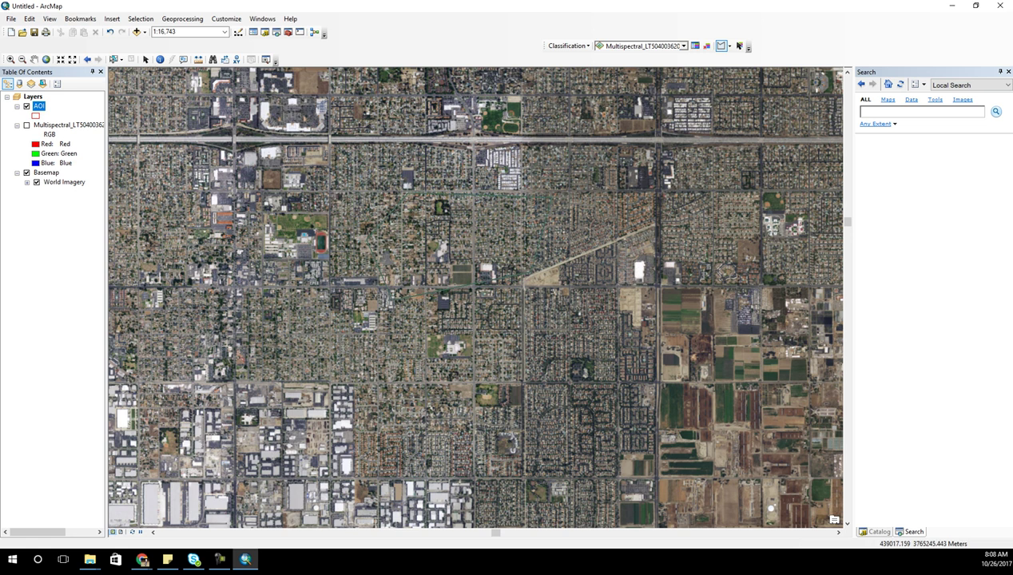
Open and enlarge the Training Sample Manager, and merge all fifteen training classes into one.
{"action": "right_click", "coordinate": [38, 106]}
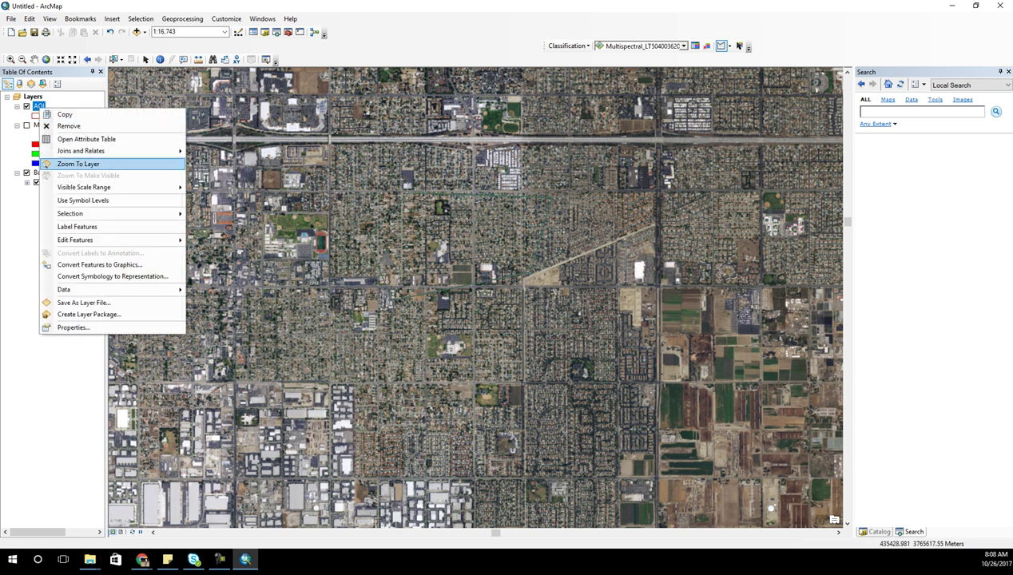
{"action": "left_click", "coordinate": [78, 163]}
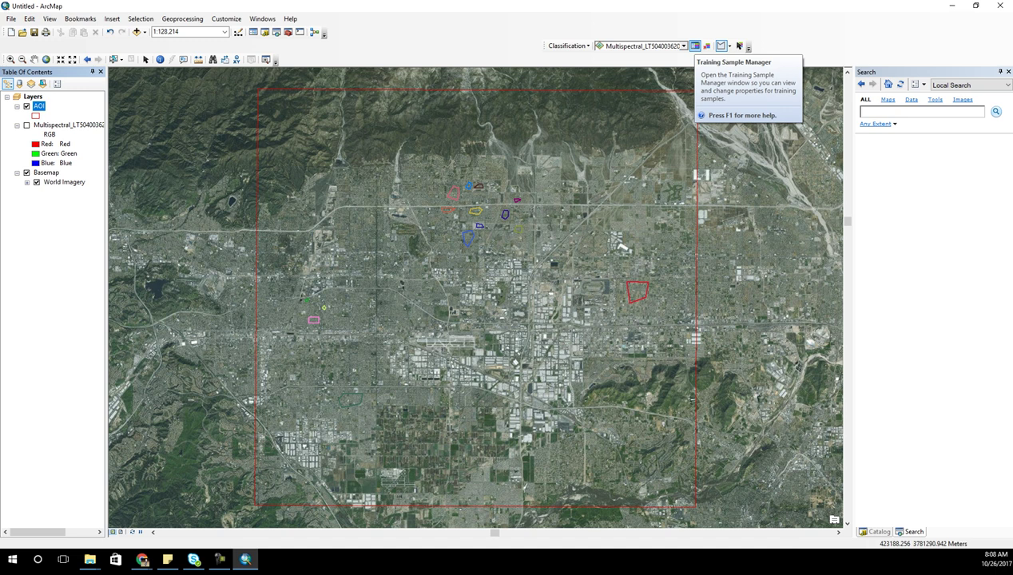
{"action": "left_click", "coordinate": [696, 46]}
{"action": "left_click_drag", "start_coordinate": [533, 292], "coordinate": [781, 433]}
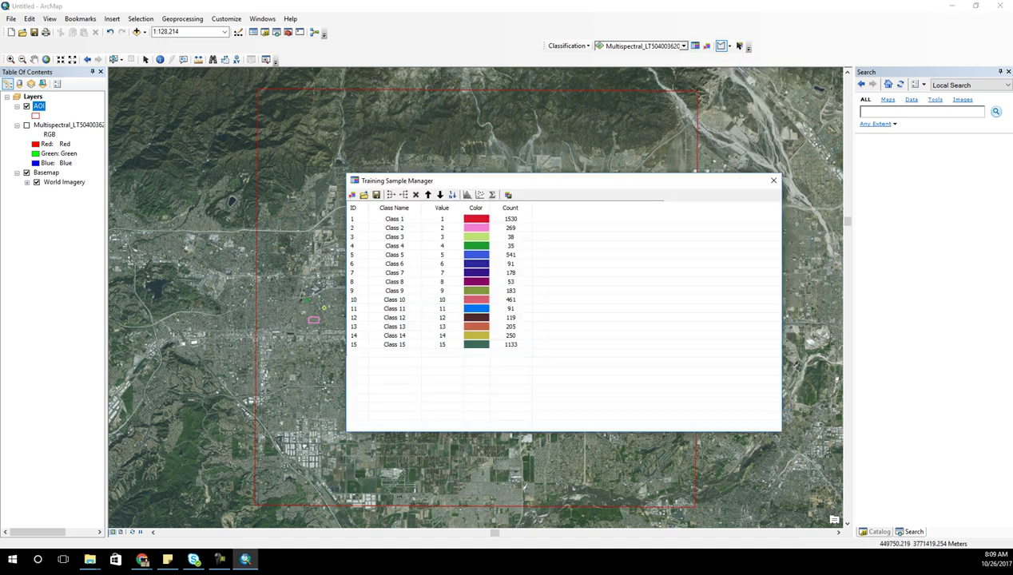
{"action": "left_click", "coordinate": [394, 219]}
{"action": "left_click", "coordinate": [354, 219]}
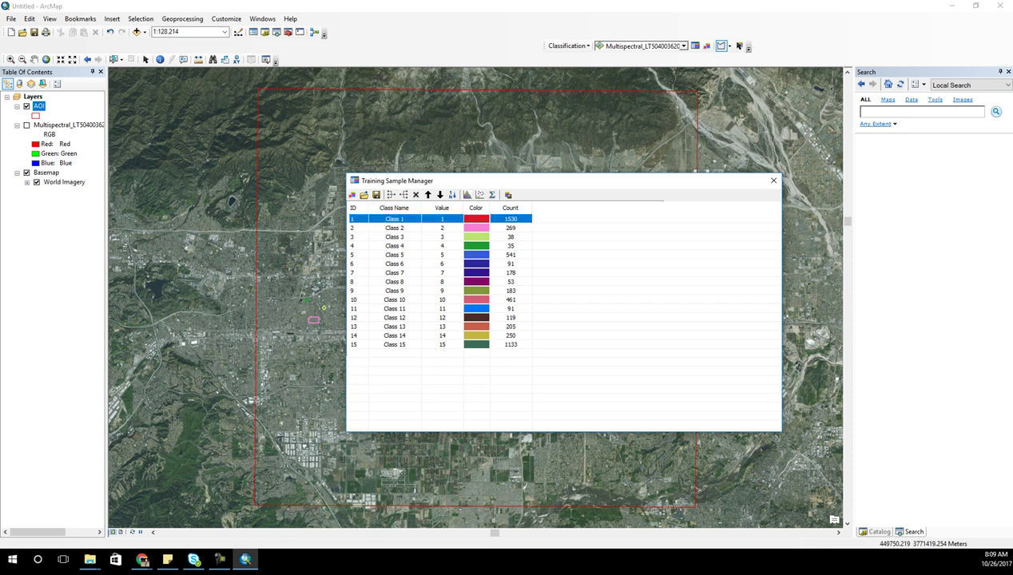
{"action": "left_click", "coordinate": [443, 344], "text": "shift"}
{"action": "key", "text": "Return"}
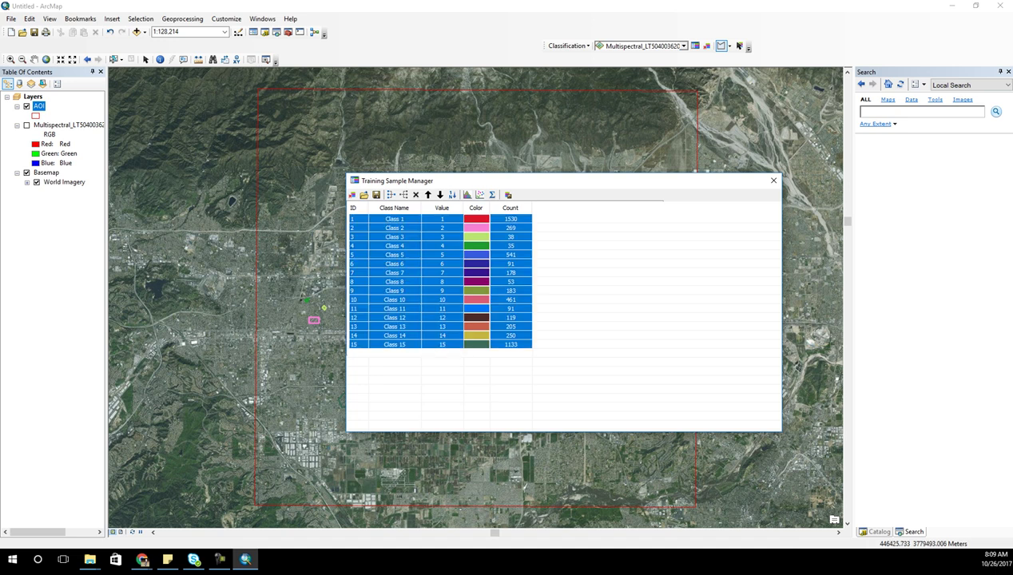
{"action": "left_click", "coordinate": [391, 195]}
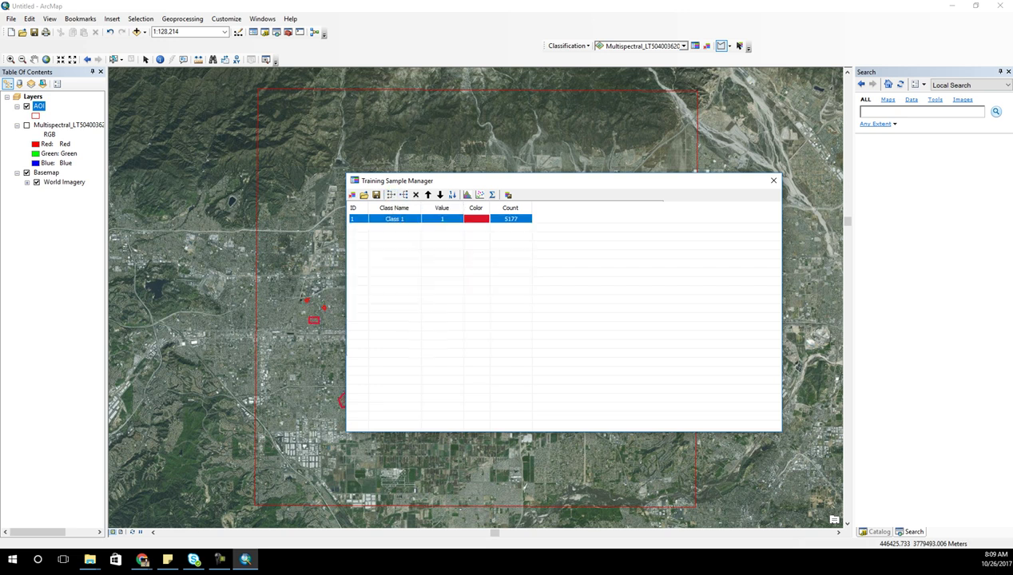
Rename the merged training class as Residential and move the Training Sample Manager away from the training polygons.
{"action": "left_click", "coordinate": [394, 219]}
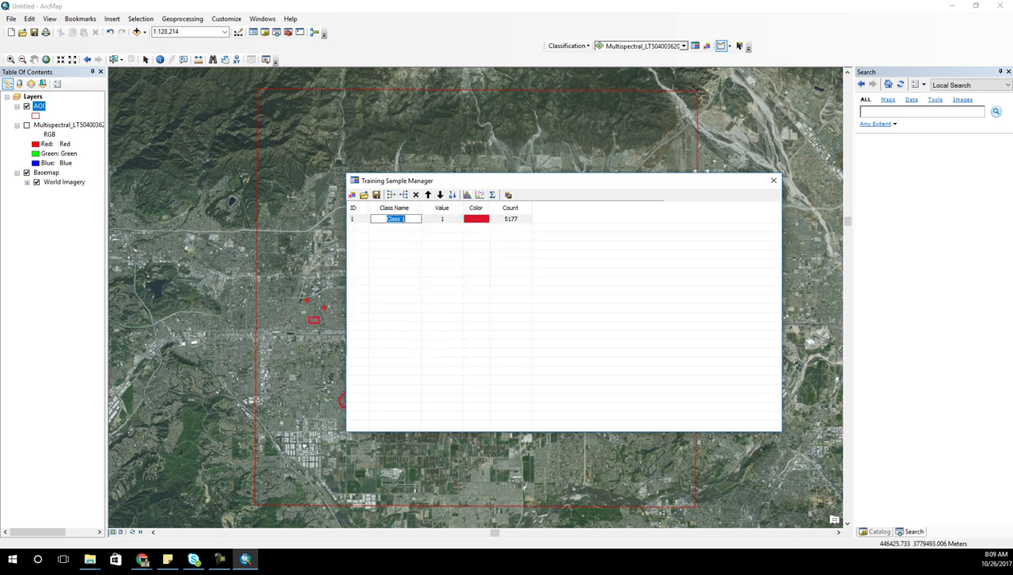
{"action": "type", "text": "Residential"}
{"action": "key", "text": "Return"}
{"action": "left_click_drag", "start_coordinate": [399, 181], "coordinate": [510, 136]}
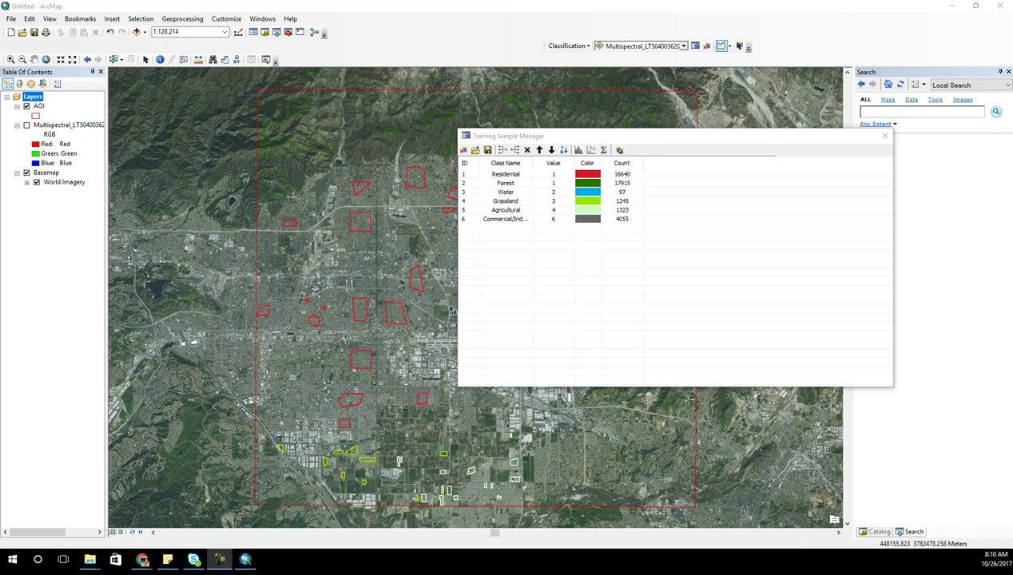
Widen the Class Name column and move the Training Sample Manager aside to uncover the training polygons.
{"action": "left_click_drag", "start_coordinate": [533, 163], "coordinate": [595, 163]}
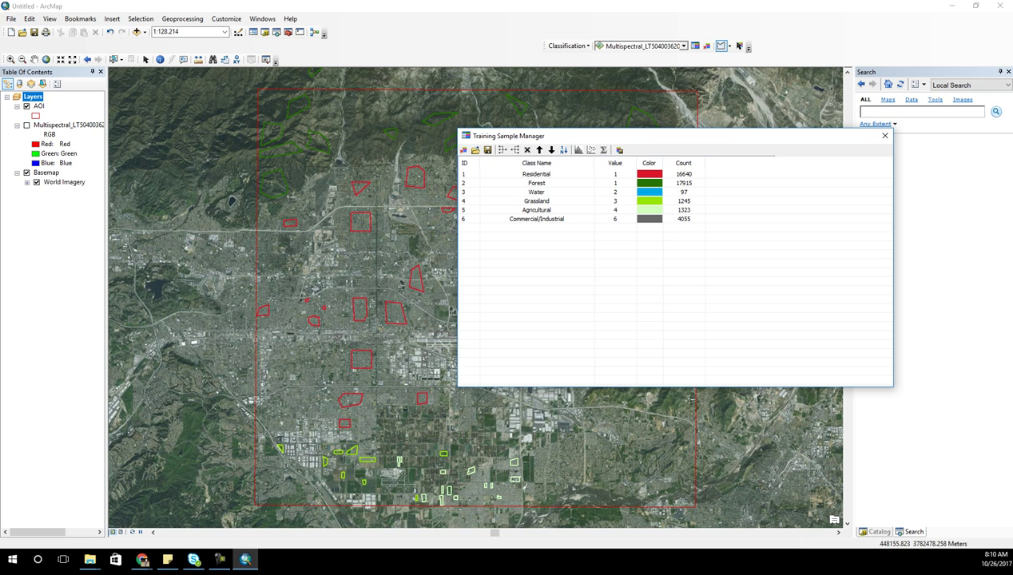
{"action": "left_click_drag", "start_coordinate": [509, 136], "coordinate": [862, 73]}
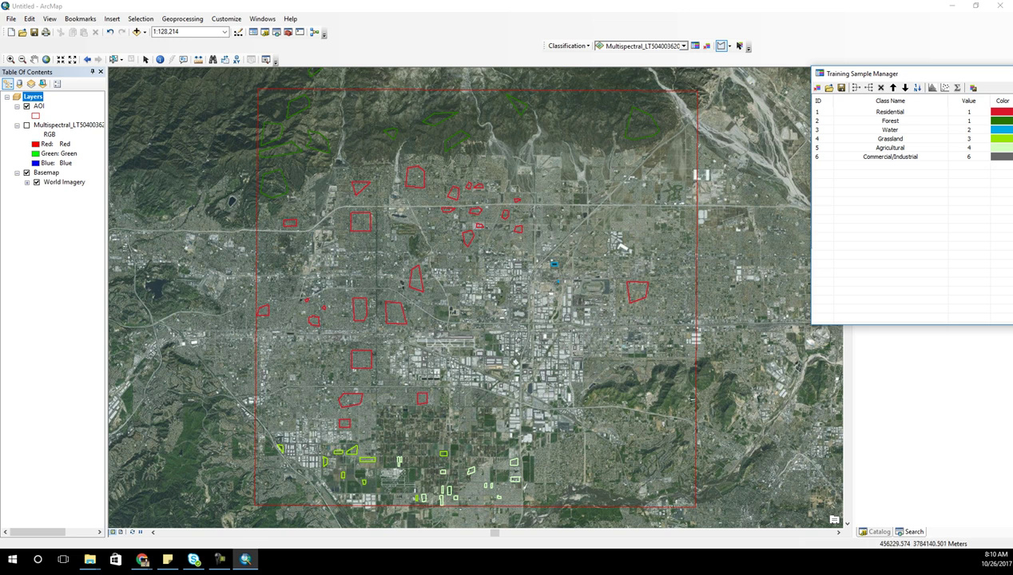
{"action": "left_click_drag", "start_coordinate": [862, 73], "coordinate": [819, 114]}
Change the Commercial/Industrial class color to orange and clear the class selection.
{"action": "double_click", "coordinate": [848, 197]}
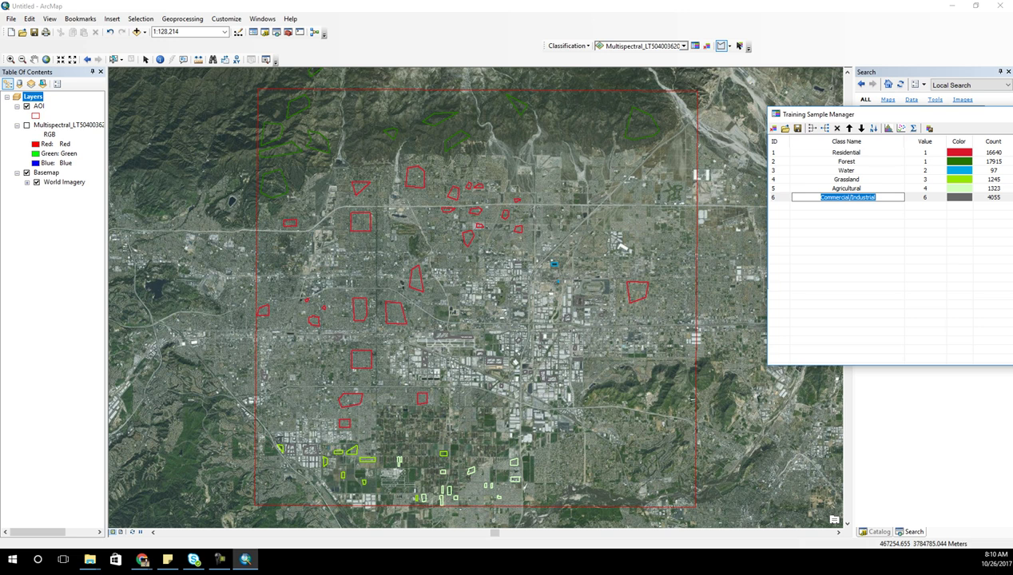
{"action": "key", "text": "Return"}
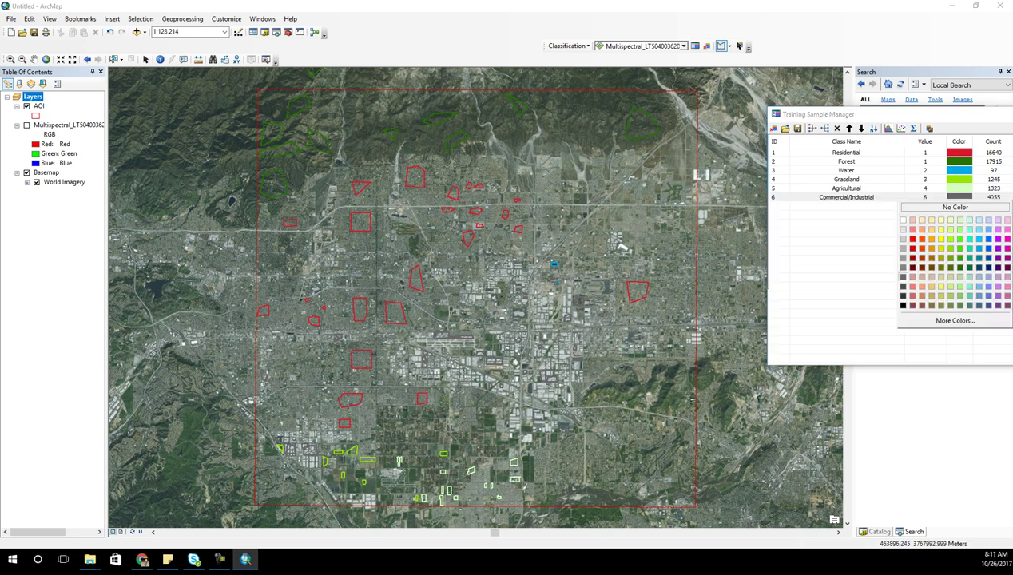
{"action": "left_click", "coordinate": [960, 197]}
{"action": "left_click", "coordinate": [922, 248]}
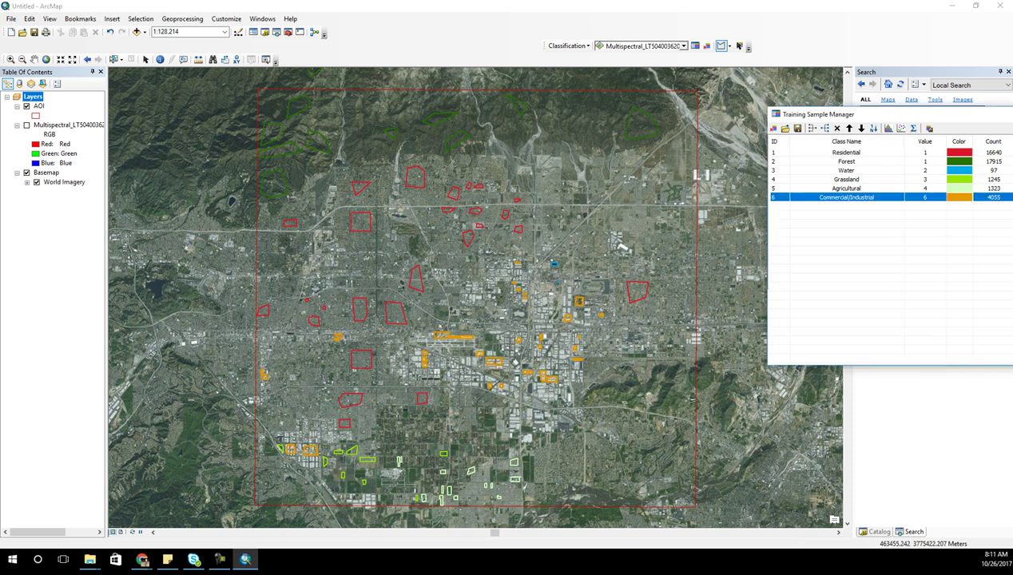
{"action": "left_click", "coordinate": [878, 254]}
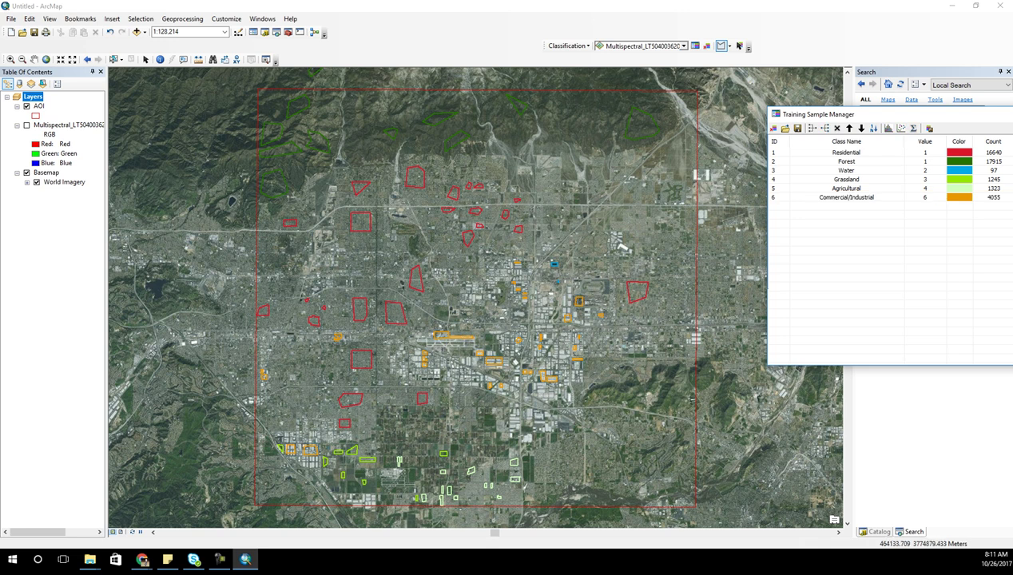
{"action": "left_click", "coordinate": [847, 189]}
{"action": "left_click", "coordinate": [849, 188]}
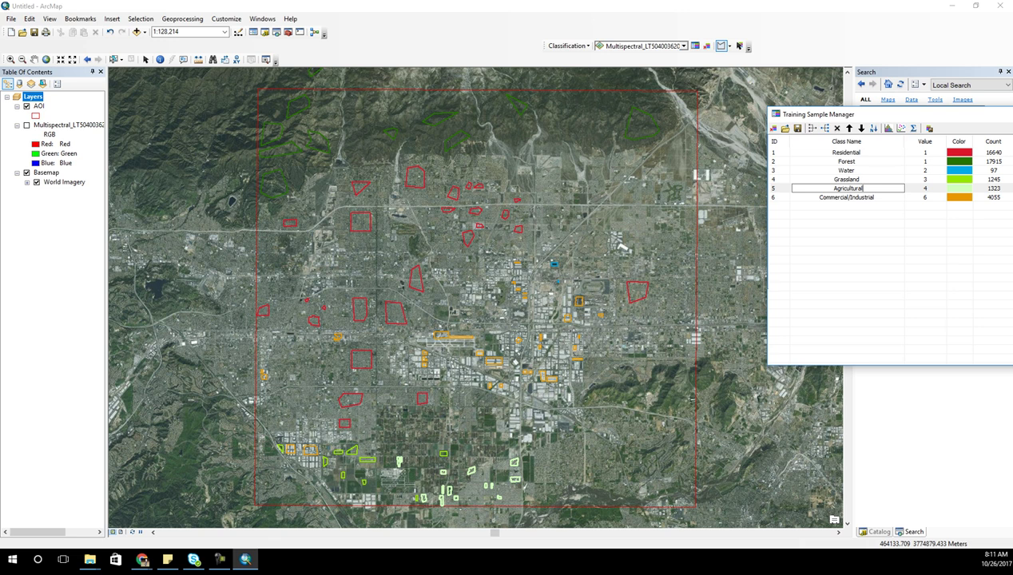
{"action": "left_click", "coordinate": [959, 179]}
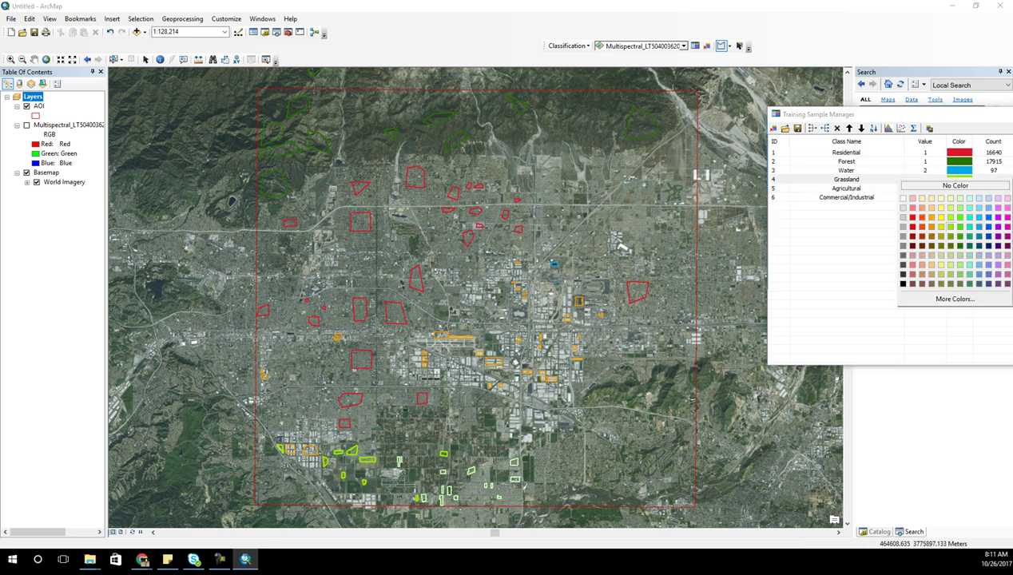
{"action": "left_click", "coordinate": [951, 217]}
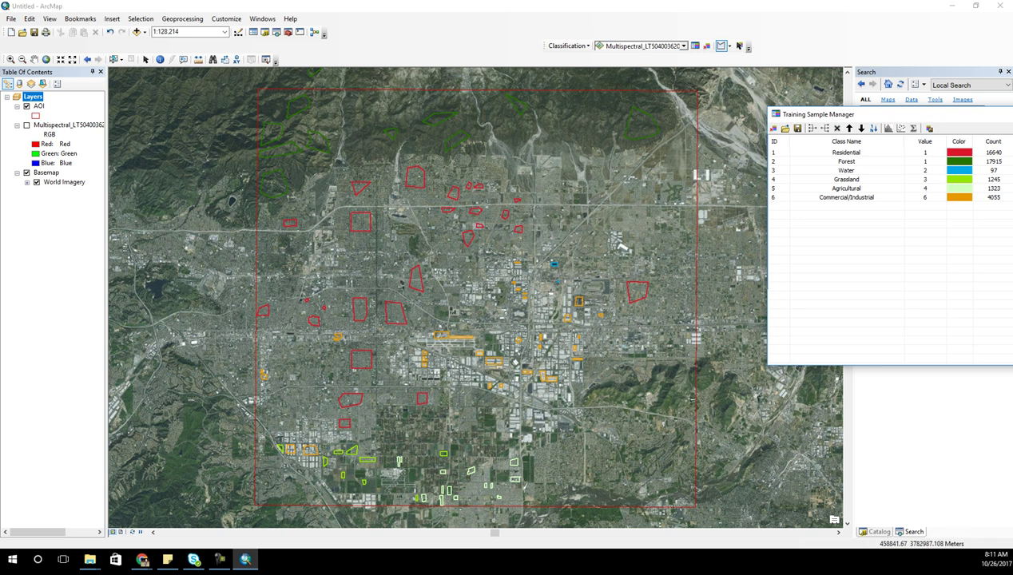
Show the scatterplots for all six training classes in an enlarged floating window, and close that window.
{"action": "left_click_drag", "start_coordinate": [879, 115], "coordinate": [515, 117]}
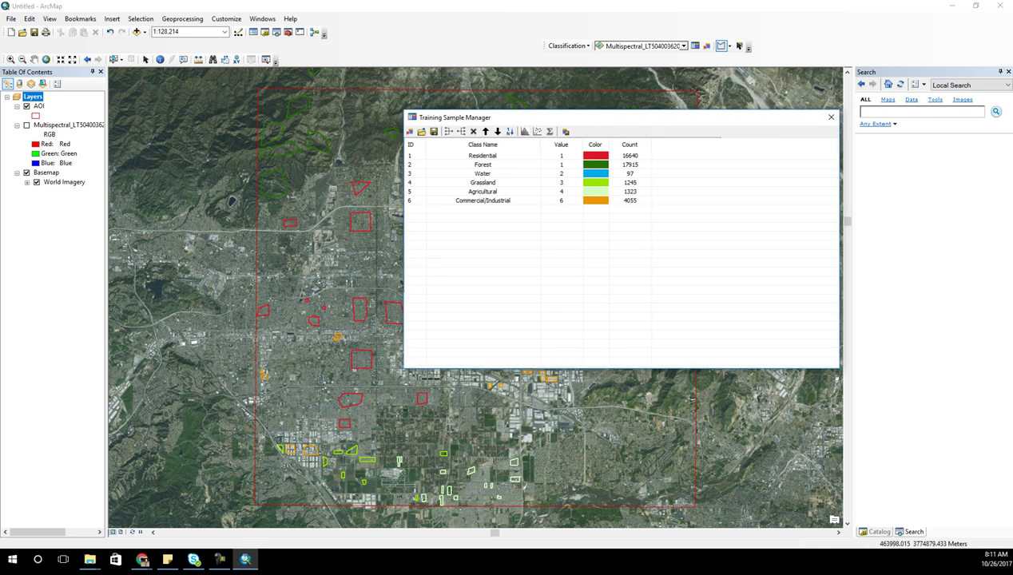
{"action": "left_click", "coordinate": [483, 156]}
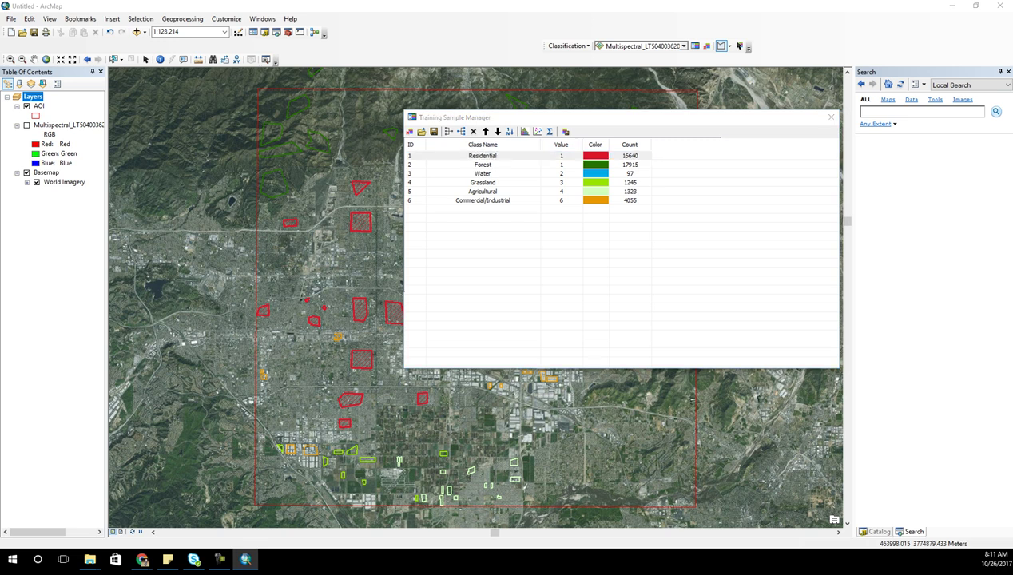
{"action": "left_click", "coordinate": [482, 200], "text": "shift"}
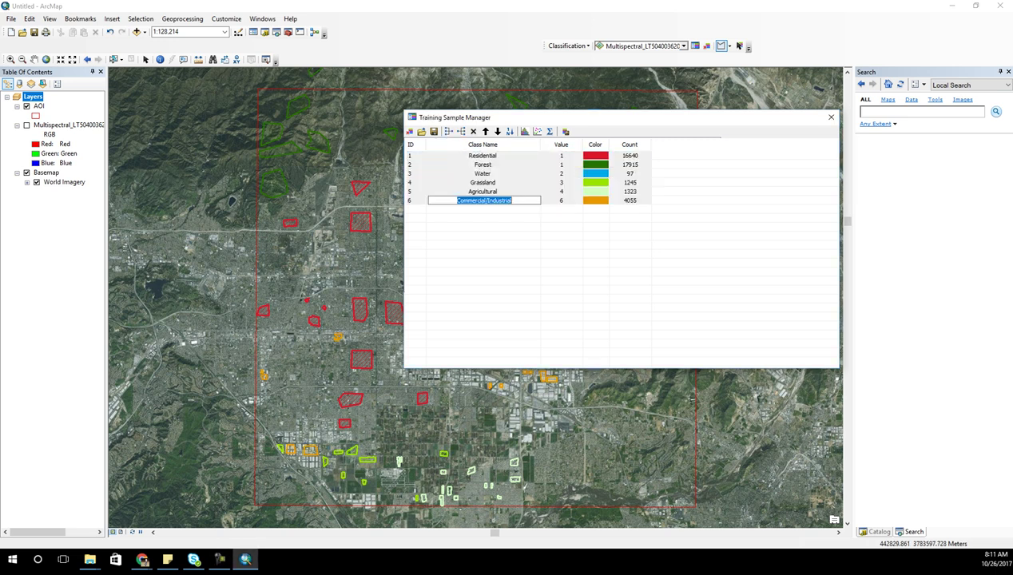
{"action": "key", "text": "Escape"}
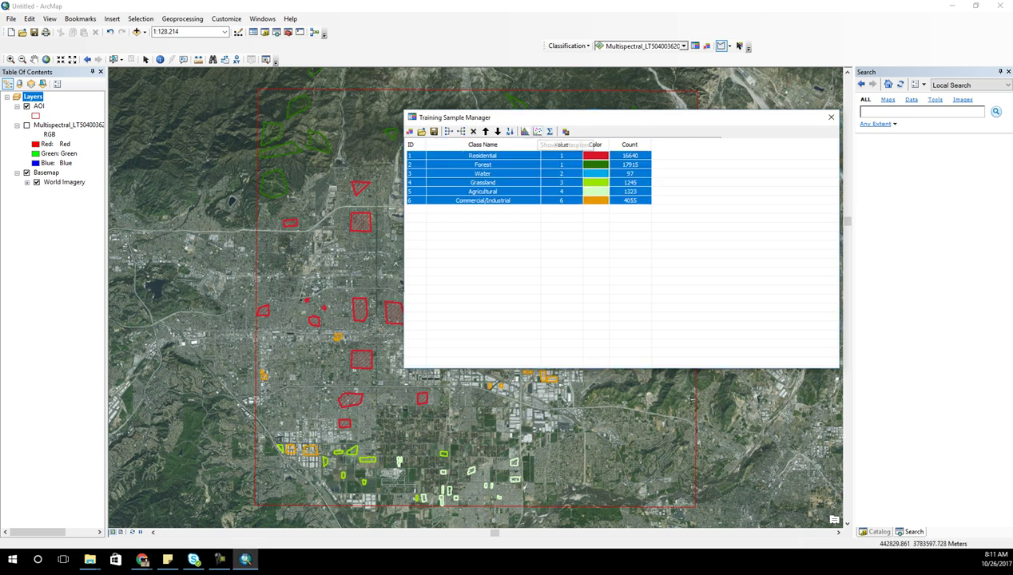
{"action": "left_click", "coordinate": [538, 131]}
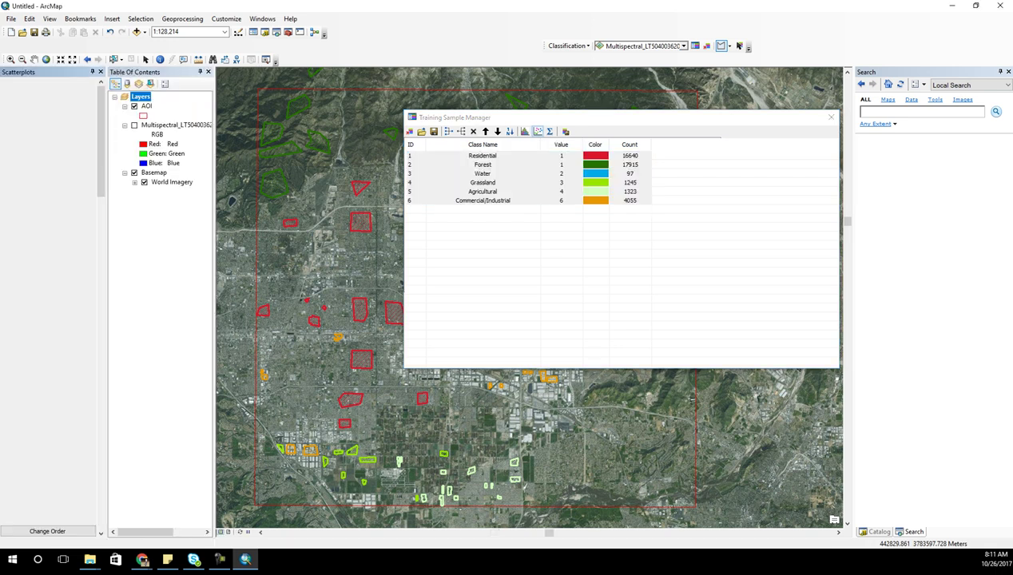
{"action": "left_click_drag", "start_coordinate": [24, 72], "coordinate": [435, 59]}
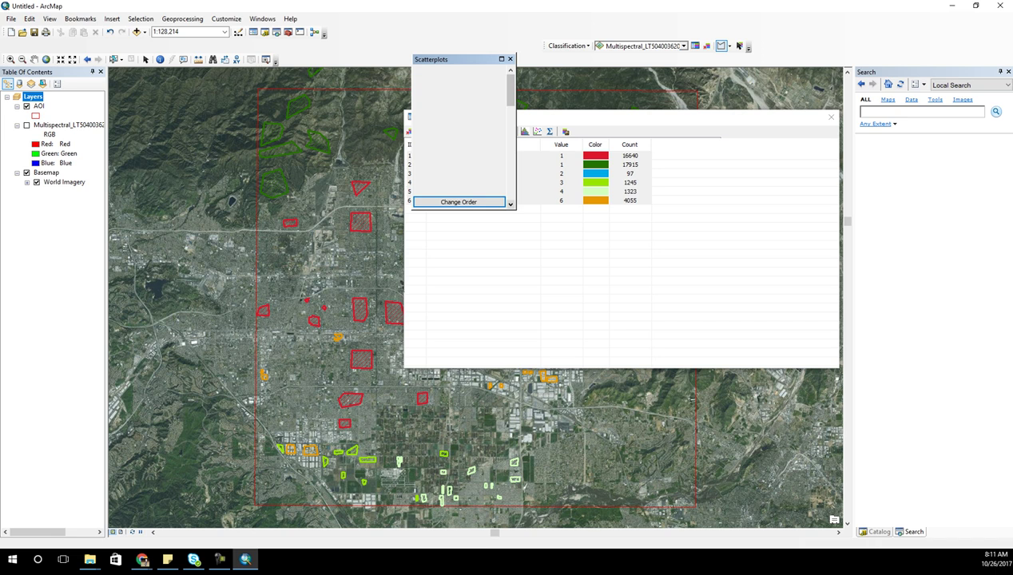
{"action": "left_click_drag", "start_coordinate": [515, 209], "coordinate": [933, 398]}
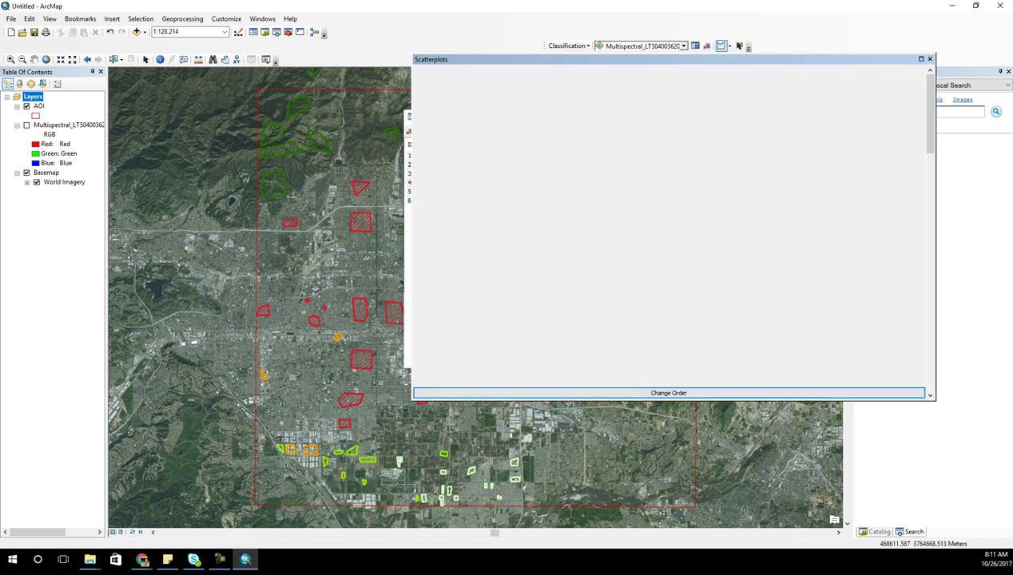
{"action": "left_click", "coordinate": [930, 58]}
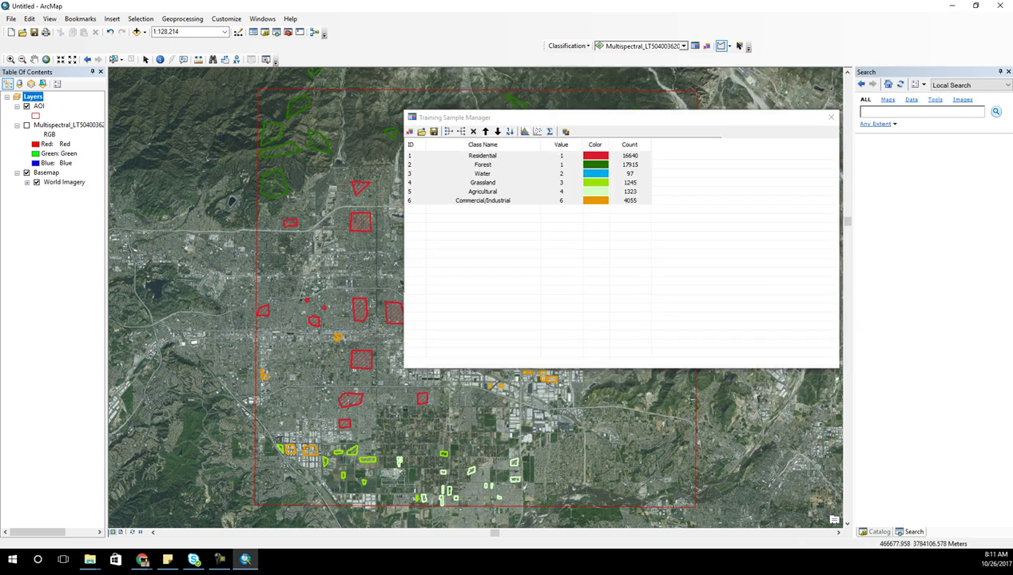
Reselect the six classes from Residential to Commercial/Industrial and try to show their scatterplots again.
{"action": "left_click", "coordinate": [562, 200]}
{"action": "left_click", "coordinate": [485, 156]}
{"action": "left_click", "coordinate": [483, 201], "text": "shift"}
{"action": "left_click", "coordinate": [550, 132]}
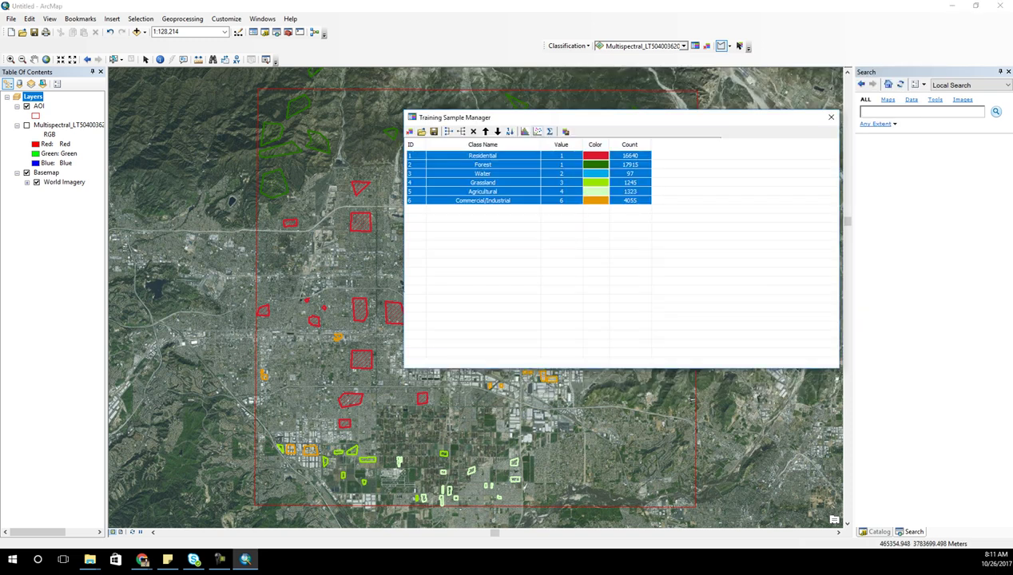
{"action": "left_click", "coordinate": [537, 131]}
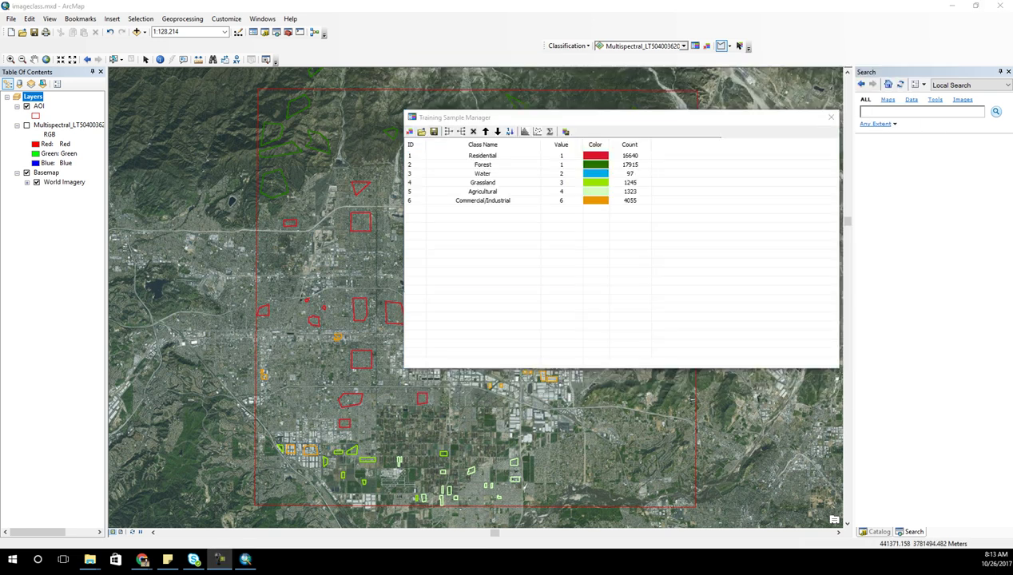
{"action": "left_click", "coordinate": [483, 156]}
{"action": "left_click", "coordinate": [410, 156]}
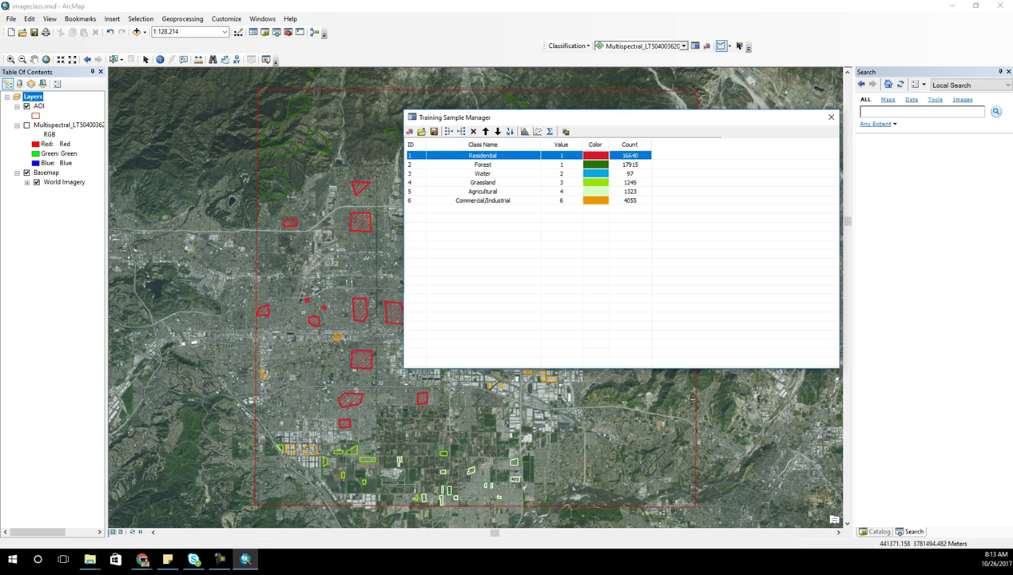
{"action": "double_click", "coordinate": [505, 200]}
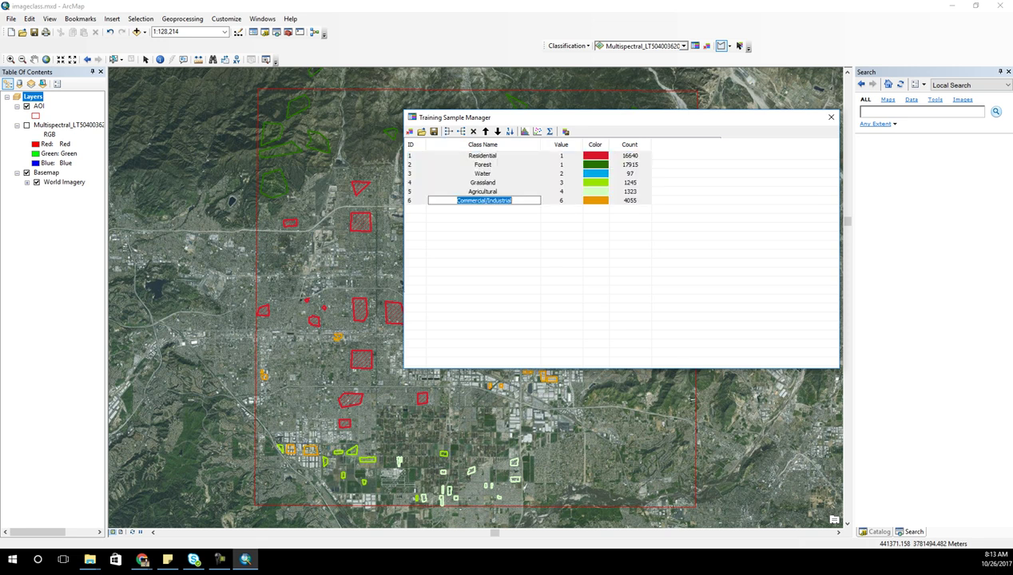
{"action": "left_click", "coordinate": [562, 173]}
{"action": "left_click", "coordinate": [484, 156]}
{"action": "left_click", "coordinate": [562, 182]}
{"action": "left_click", "coordinate": [552, 240]}
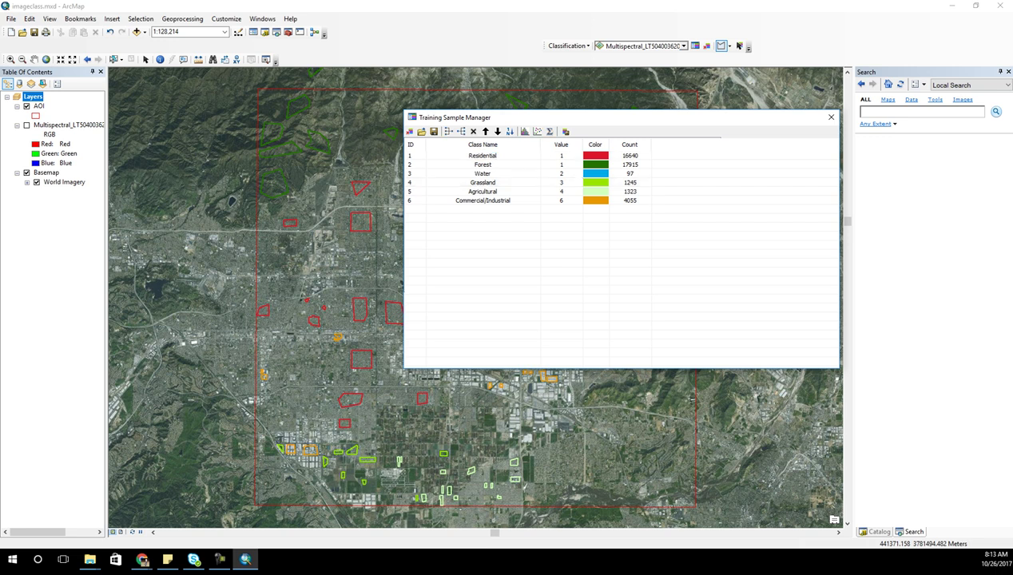
Save the training samples as a shapefile named TrainingSamples in the ImageClass folder on the Desktop.
{"action": "left_click", "coordinate": [434, 132]}
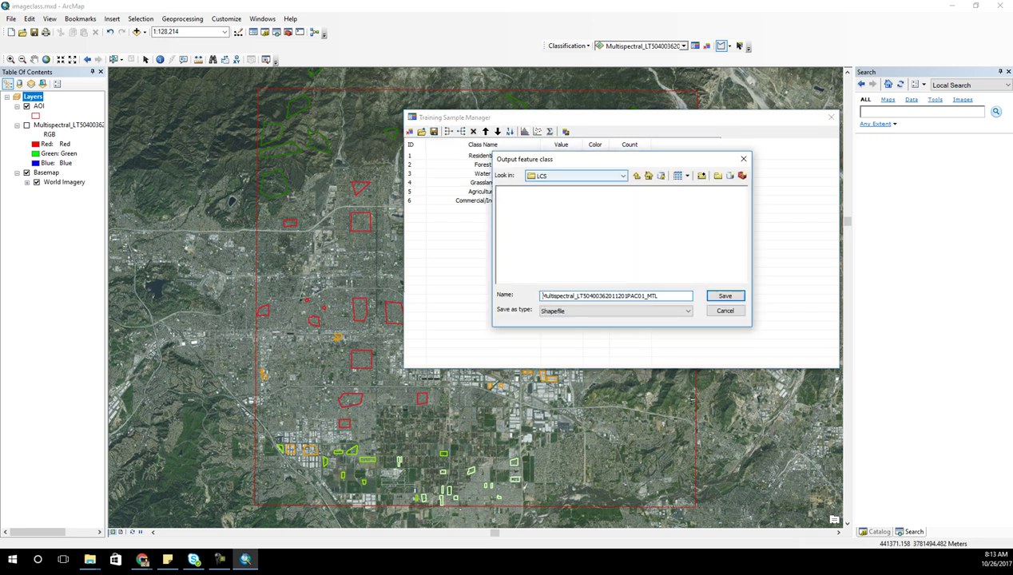
{"action": "left_click", "coordinate": [622, 176]}
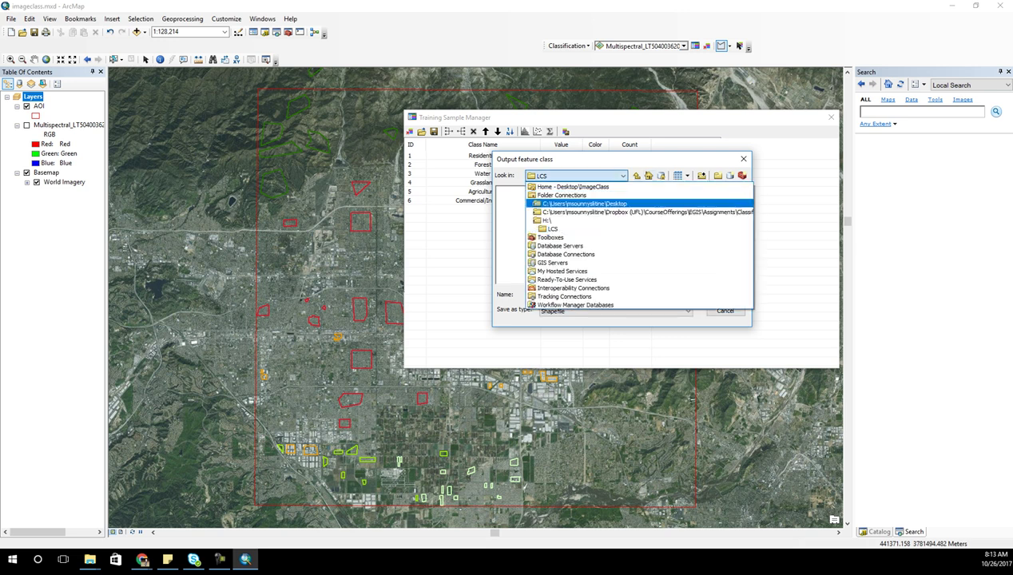
{"action": "left_click", "coordinate": [595, 203]}
{"action": "double_click", "coordinate": [521, 191]}
{"action": "double_click", "coordinate": [599, 295]}
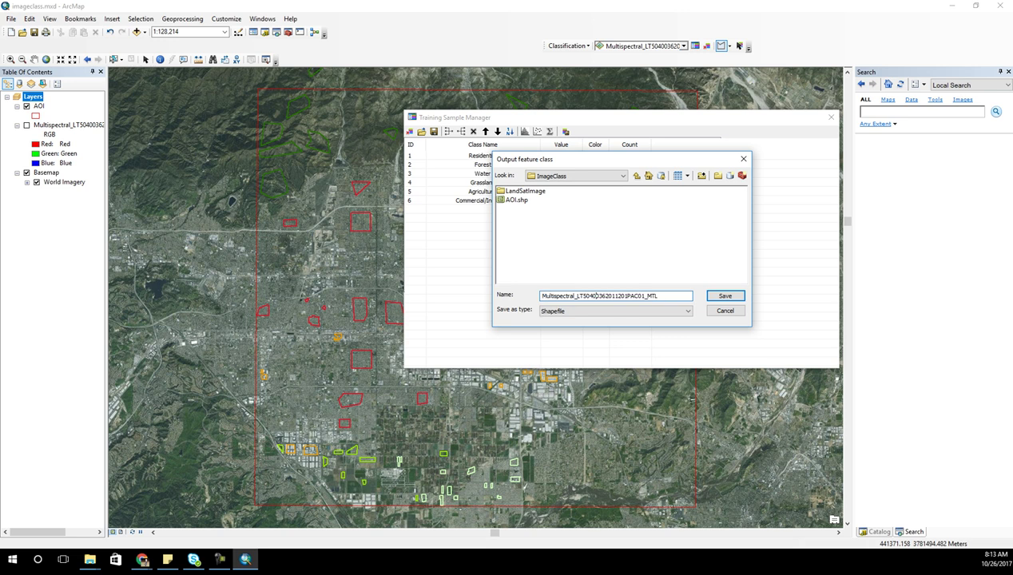
{"action": "double_click", "coordinate": [599, 296]}
{"action": "type", "text": "TrainingS"}
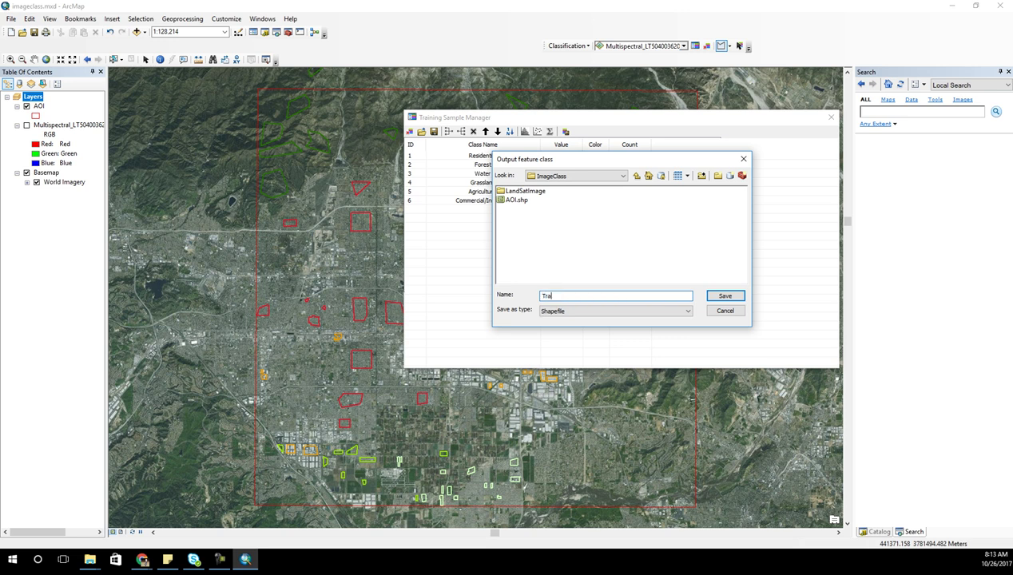
{"action": "type", "text": "amples."}
{"action": "key", "text": "Return"}
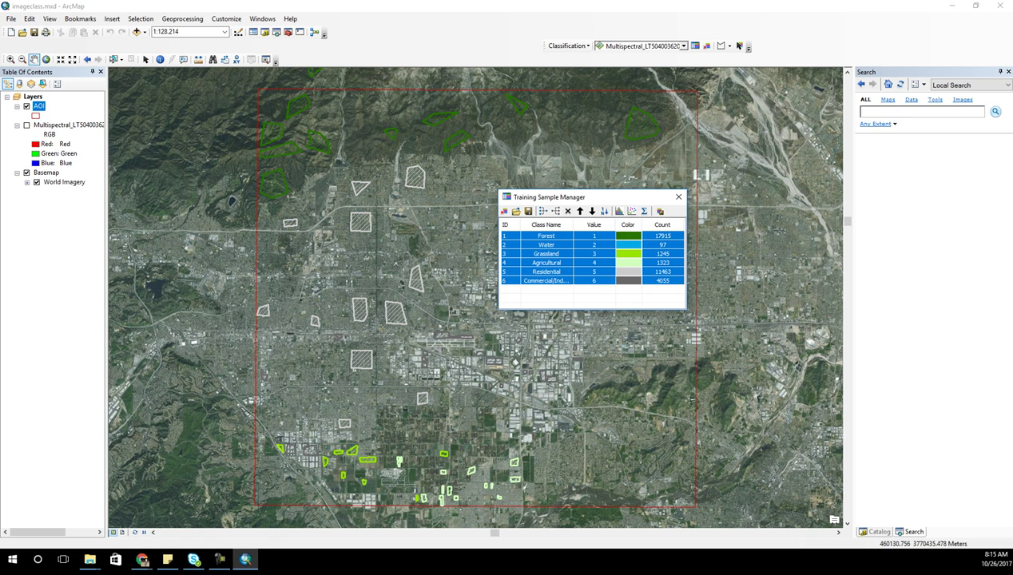
Enlarge the Training Sample Manager window and check the full name of the Commercial/Industrial class without changing it.
{"action": "left_click_drag", "start_coordinate": [685, 308], "coordinate": [745, 342]}
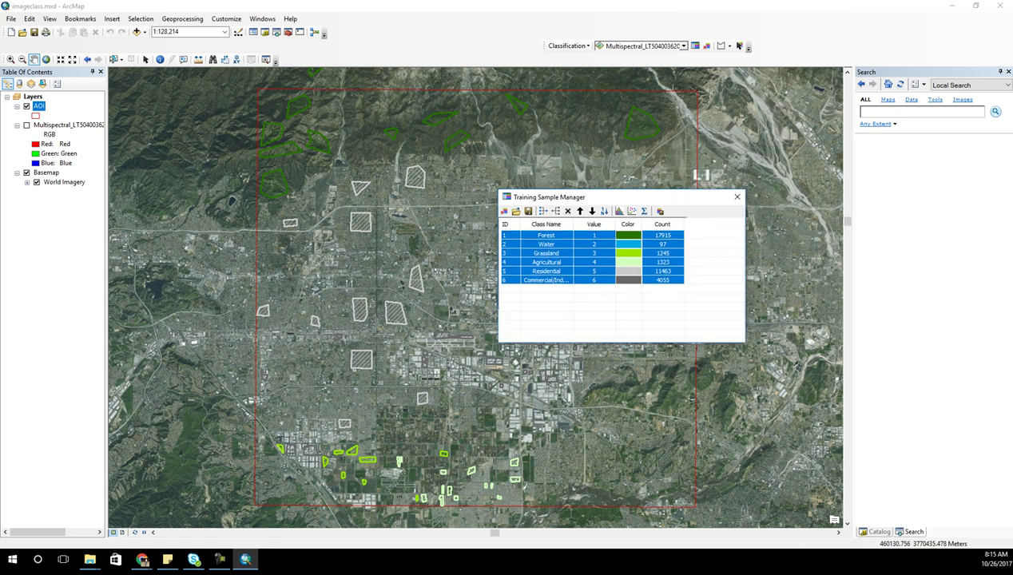
{"action": "left_click", "coordinate": [547, 280]}
{"action": "left_click", "coordinate": [594, 236]}
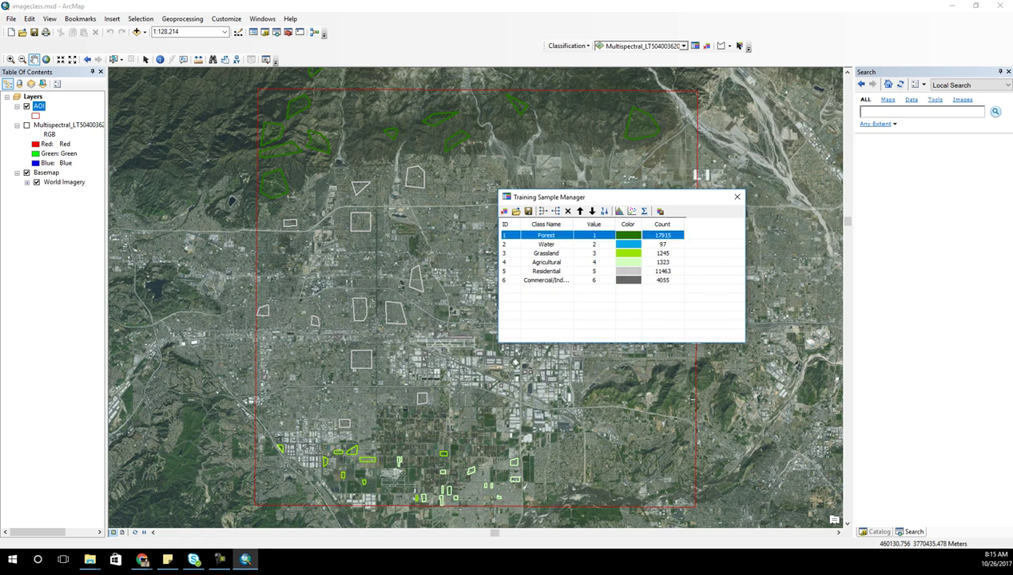
{"action": "left_click", "coordinate": [545, 279]}
{"action": "left_click", "coordinate": [545, 280]}
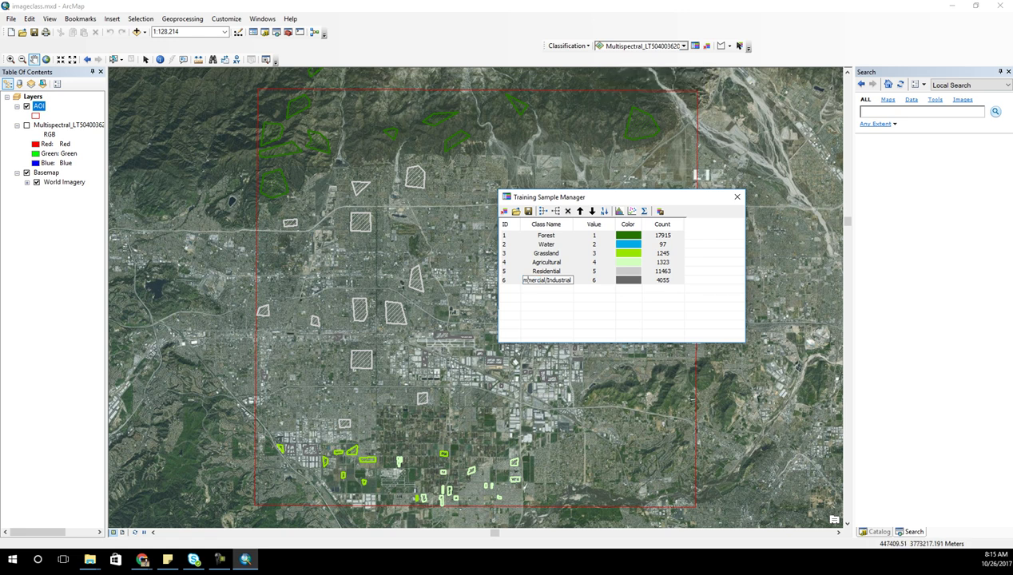
{"action": "key", "text": "Return"}
Show the scatterplots for all six classes from Forest to Commercial/Industrial, and move and enlarge the Scatterplots window over the map.
{"action": "left_click", "coordinate": [546, 235]}
{"action": "left_click", "coordinate": [546, 279], "text": "shift"}
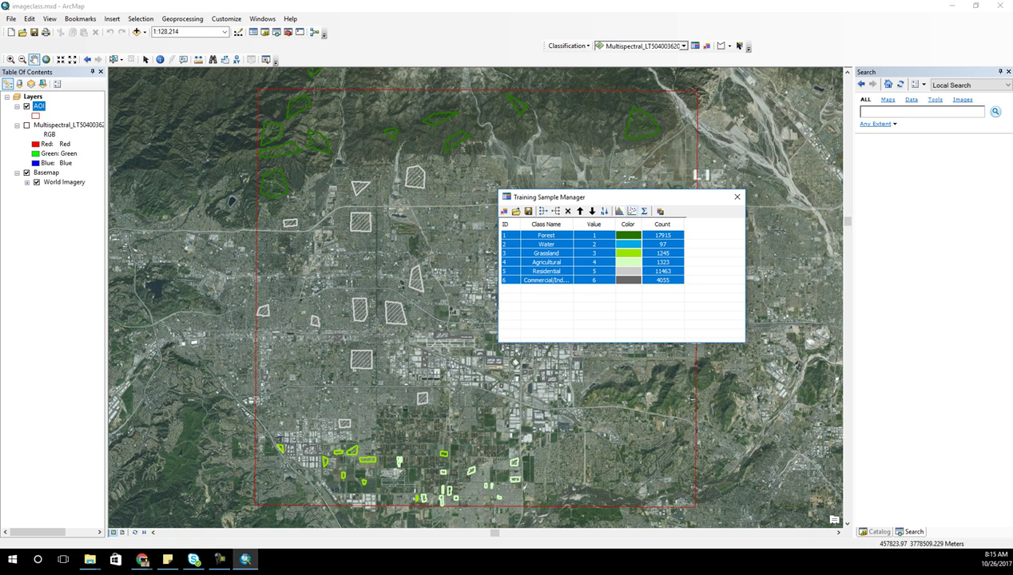
{"action": "left_click", "coordinate": [632, 211]}
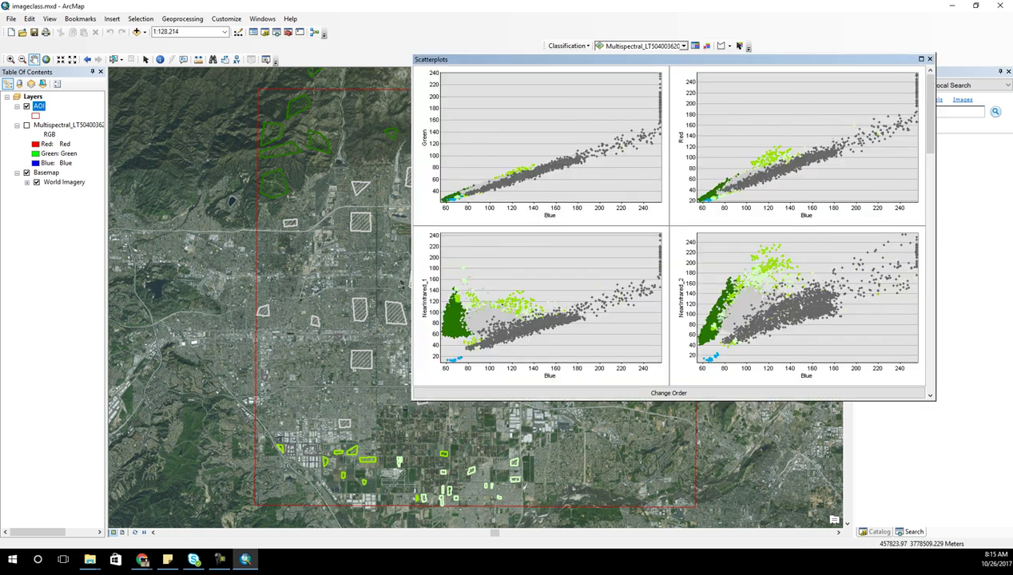
{"action": "left_click_drag", "start_coordinate": [863, 59], "coordinate": [698, 104]}
{"action": "left_click", "coordinate": [765, 104]}
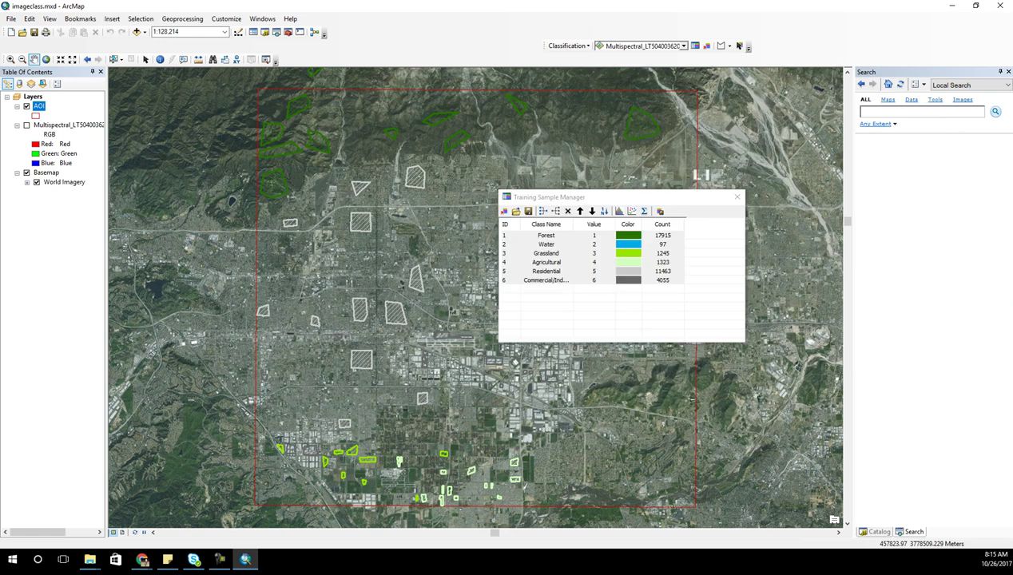
{"action": "left_click_drag", "start_coordinate": [48, 72], "coordinate": [282, 60]}
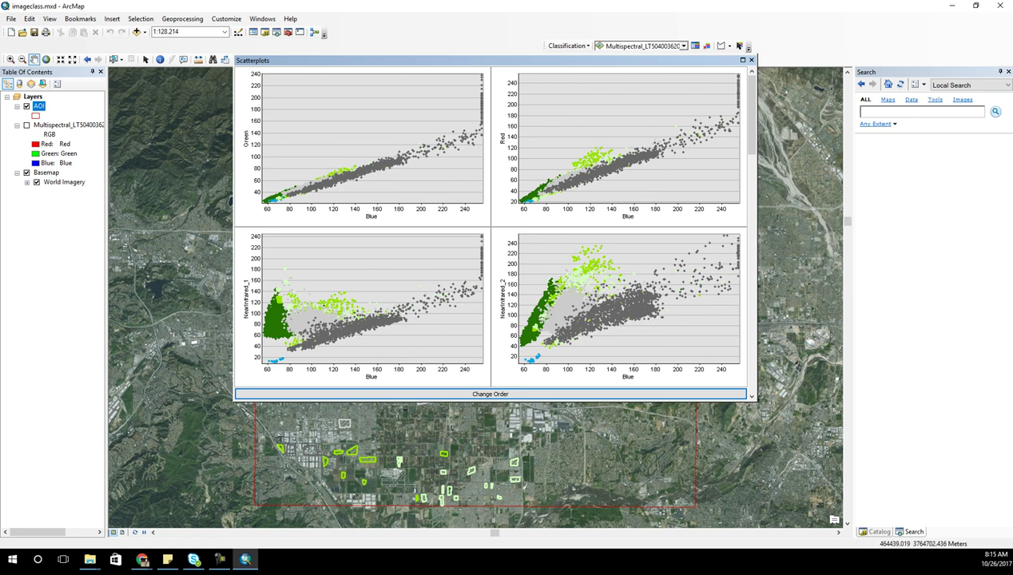
{"action": "left_click_drag", "start_coordinate": [757, 401], "coordinate": [881, 478]}
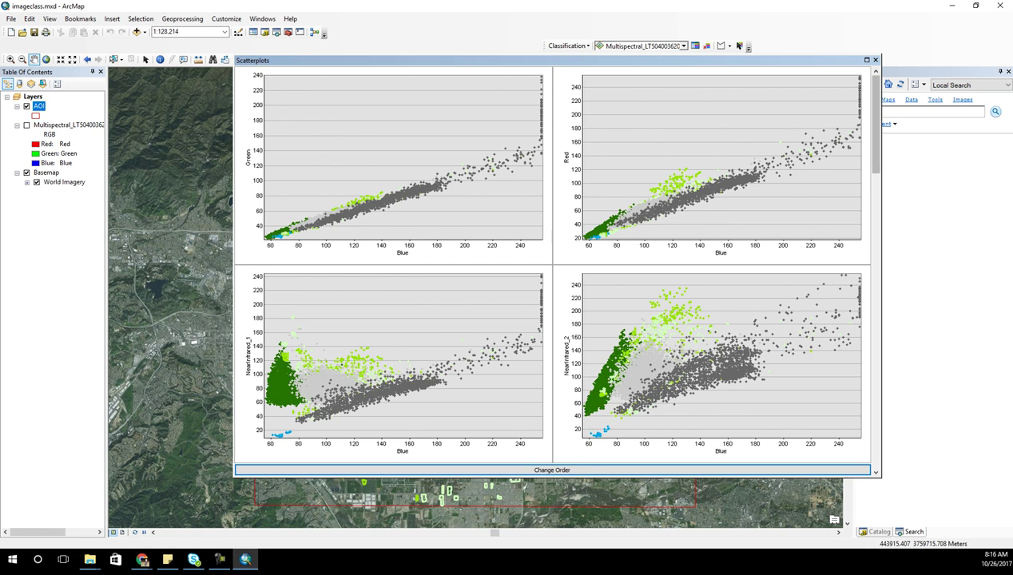
Examine how well the classes separate in the scatterplots of every band pair, and close the Scatterplots window.
{"action": "left_click", "coordinate": [875, 240]}
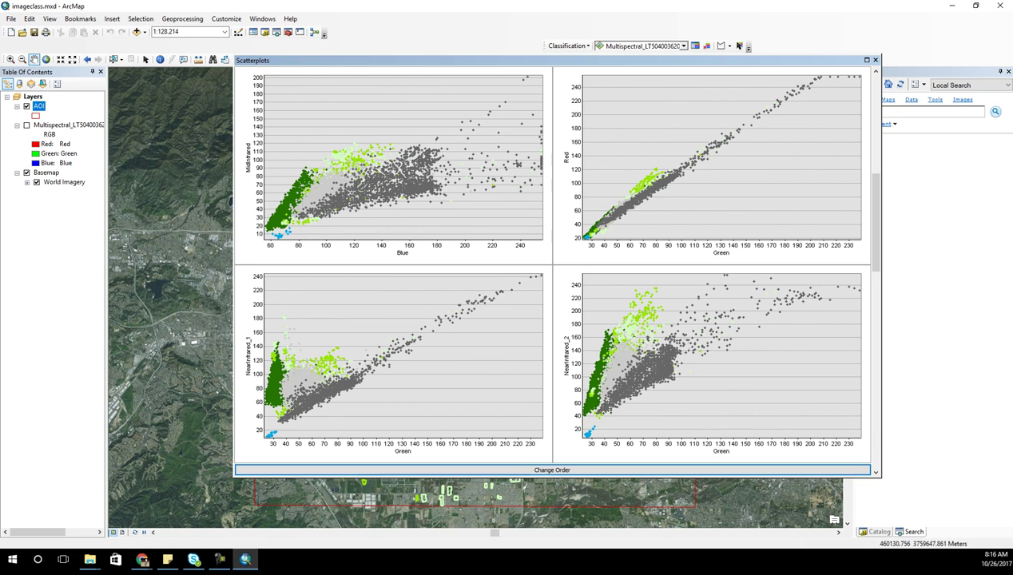
{"action": "left_click", "coordinate": [876, 360]}
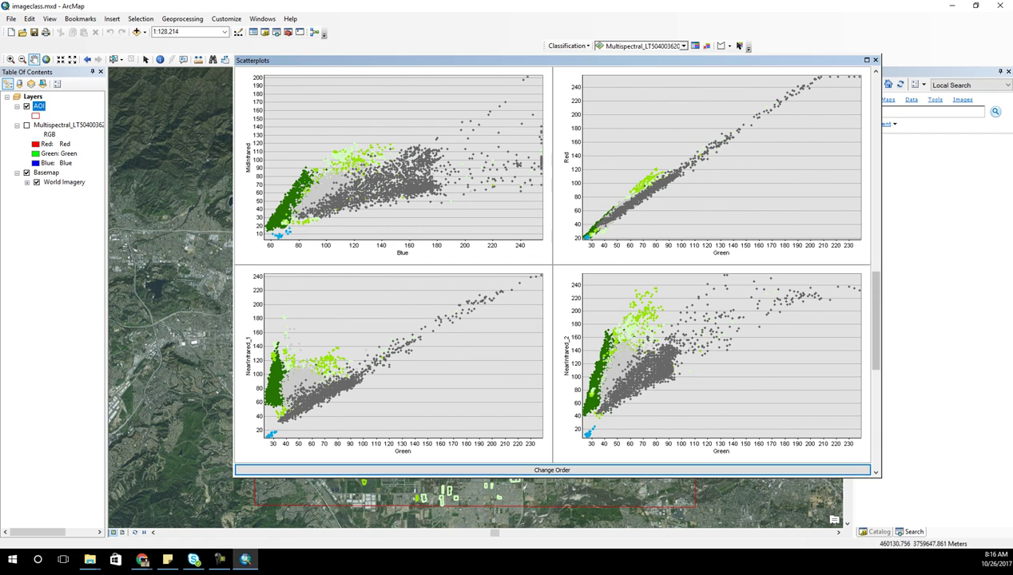
{"action": "scroll", "coordinate": [553, 264], "scroll_direction": "down", "scroll_amount": 1}
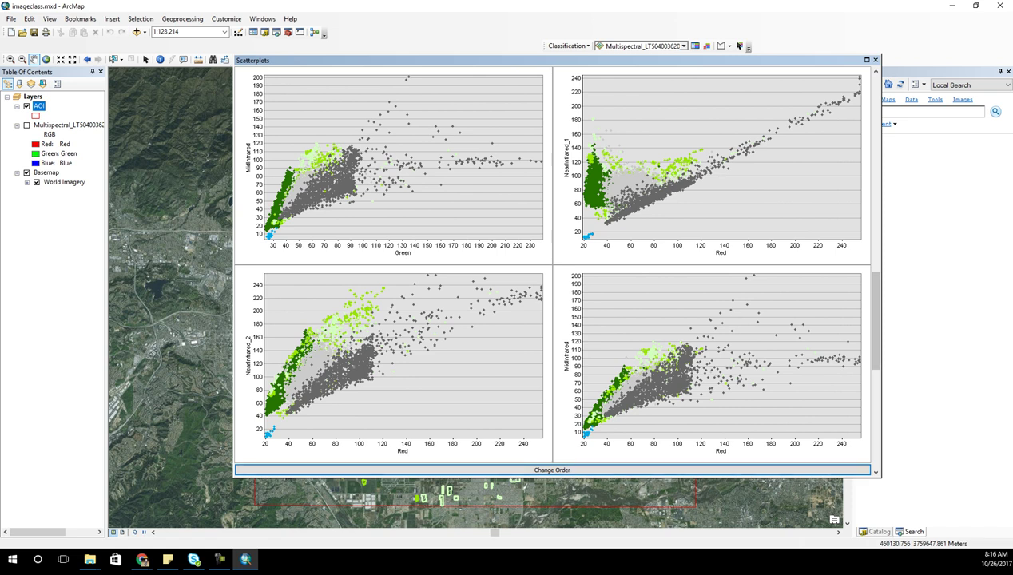
{"action": "scroll", "coordinate": [552, 264], "scroll_direction": "down", "scroll_amount": 1}
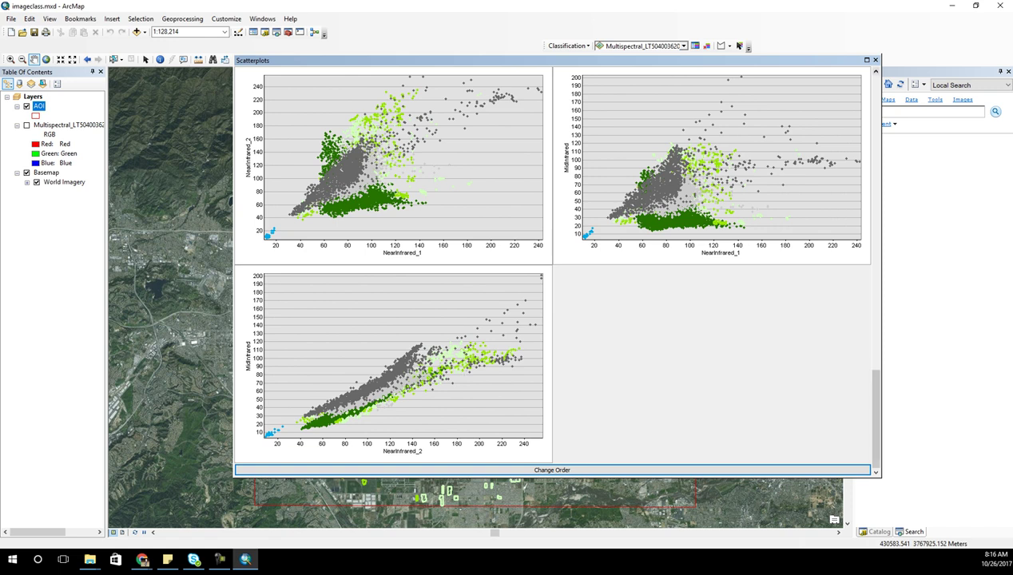
{"action": "left_click", "coordinate": [876, 320]}
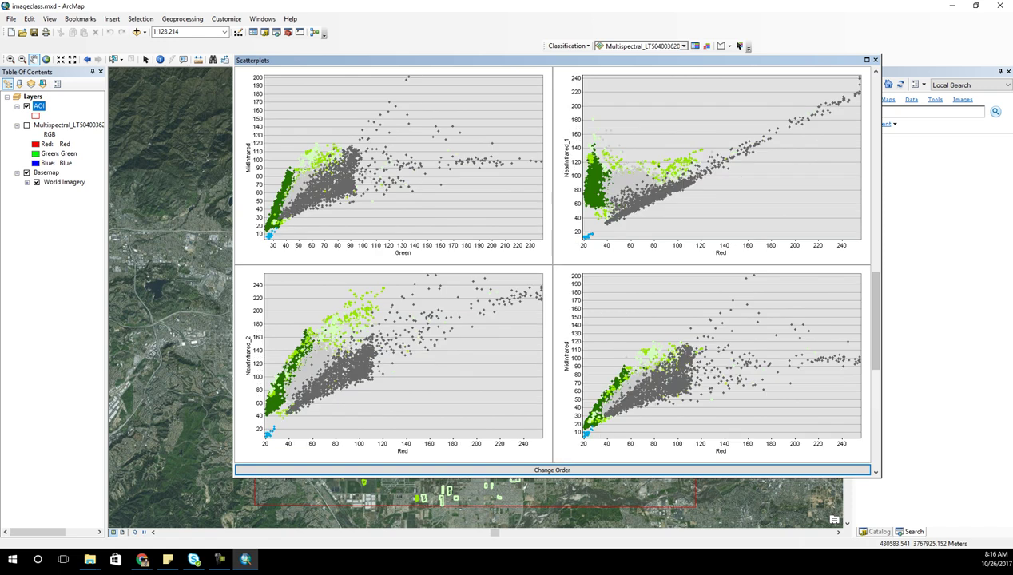
{"action": "scroll", "coordinate": [552, 264], "scroll_direction": "up", "scroll_amount": 3}
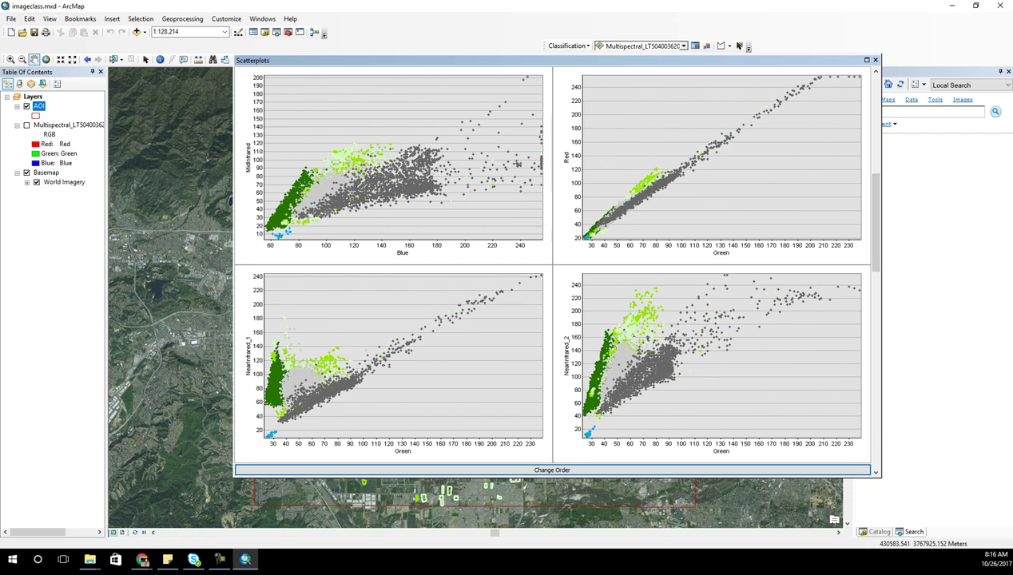
{"action": "scroll", "coordinate": [551, 264], "scroll_direction": "up", "scroll_amount": 3}
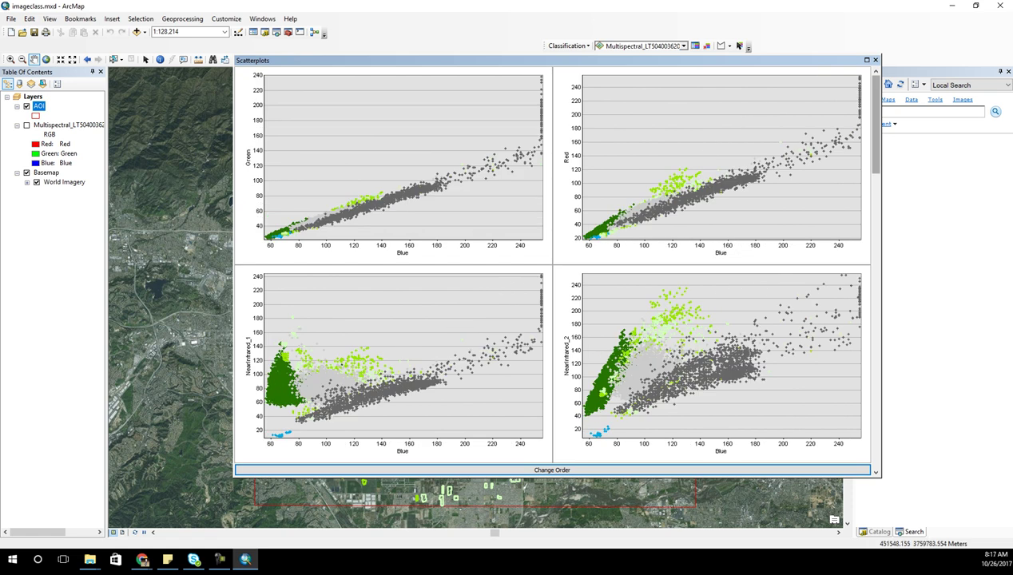
{"action": "key", "text": "F10"}
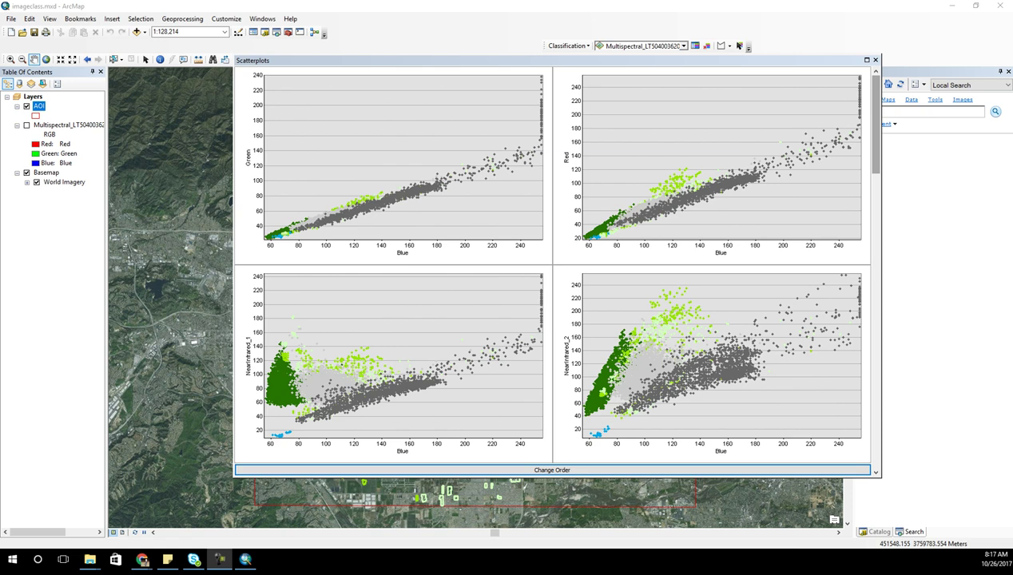
{"action": "left_click", "coordinate": [876, 60]}
Create a signature file from the six training classes and save it in the ImageClass folder under the suggested name.
{"action": "left_click_drag", "start_coordinate": [560, 197], "coordinate": [503, 195]}
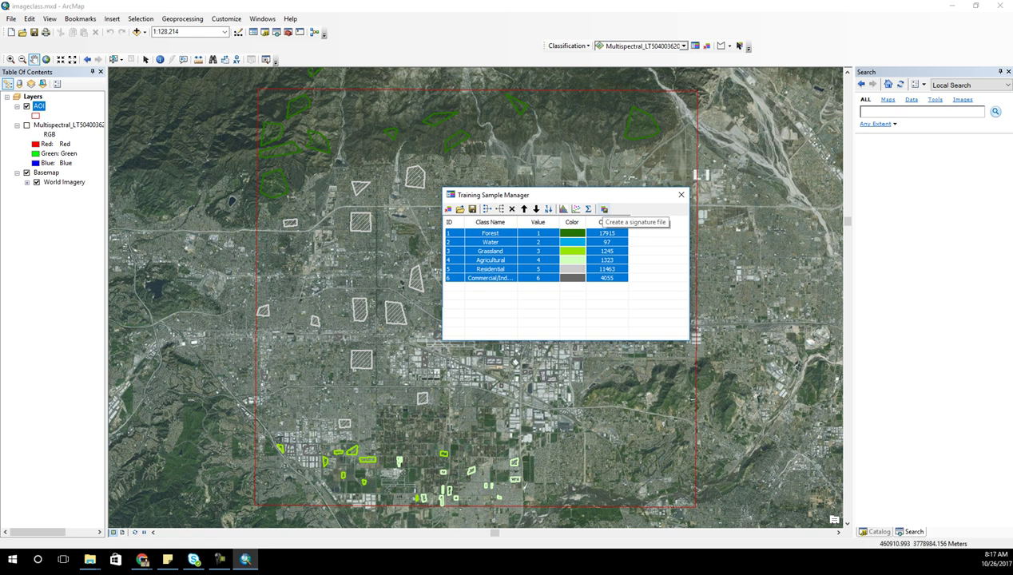
{"action": "left_click", "coordinate": [604, 209]}
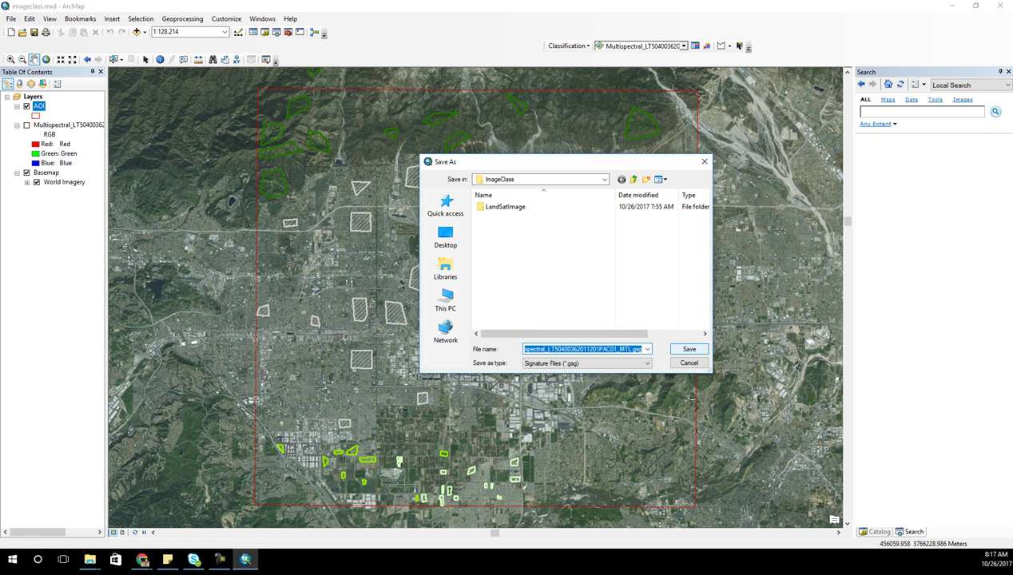
{"action": "left_click", "coordinate": [689, 349]}
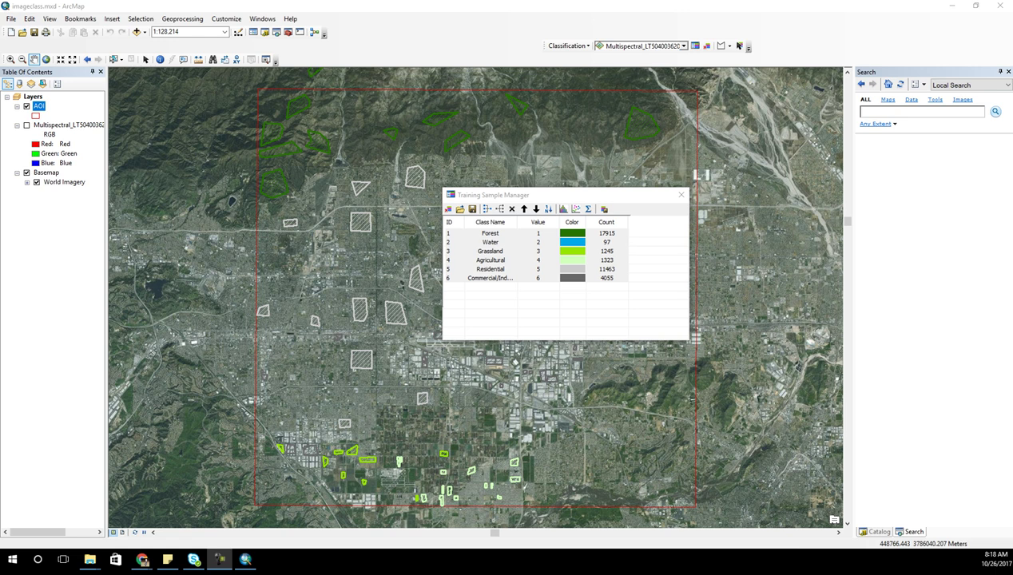
Undock the Image Classification toolbar over the map and open the Maximum Likelihood Classification tool.
{"action": "left_click_drag", "start_coordinate": [546, 45], "coordinate": [520, 110]}
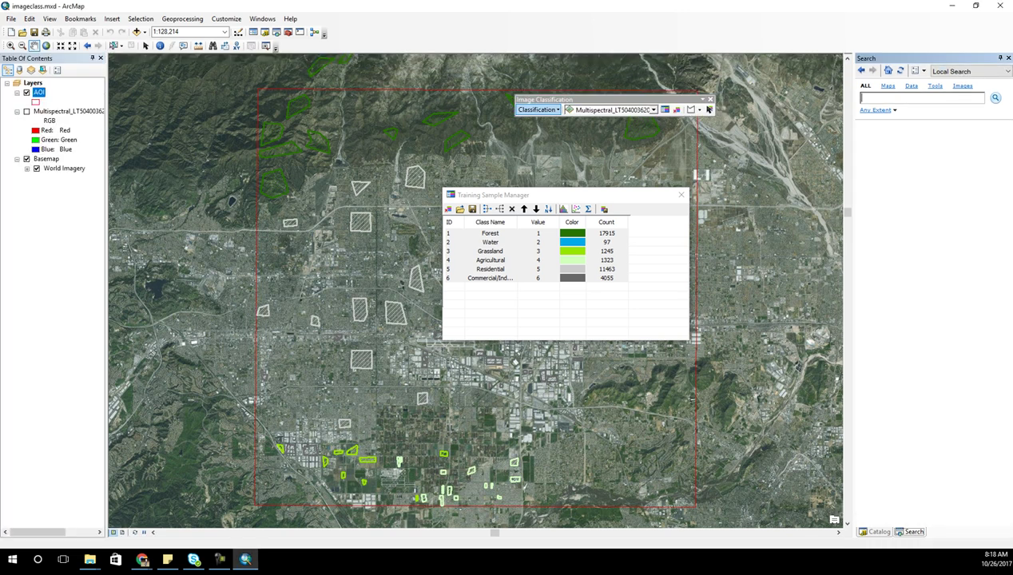
{"action": "left_click", "coordinate": [538, 109]}
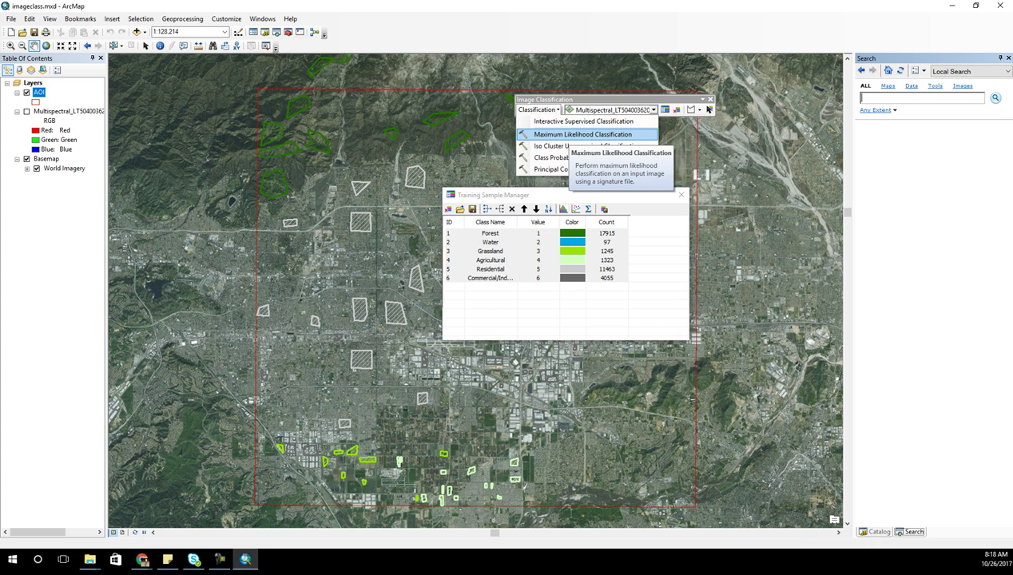
{"action": "left_click", "coordinate": [584, 135]}
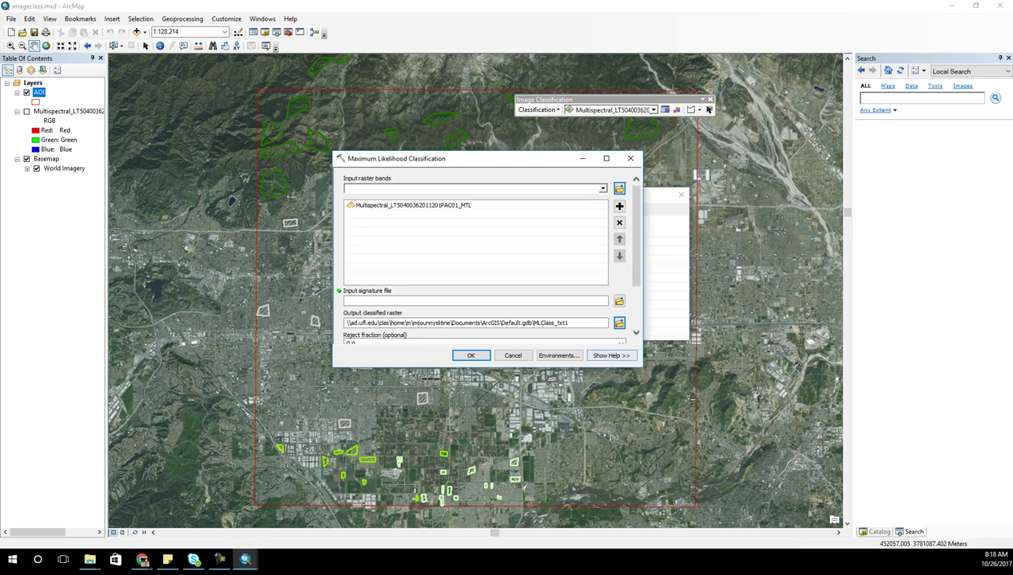
Open the full help for the Maximum Likelihood Classification tool and look through its usage notes and parameter descriptions.
{"action": "left_click", "coordinate": [610, 355]}
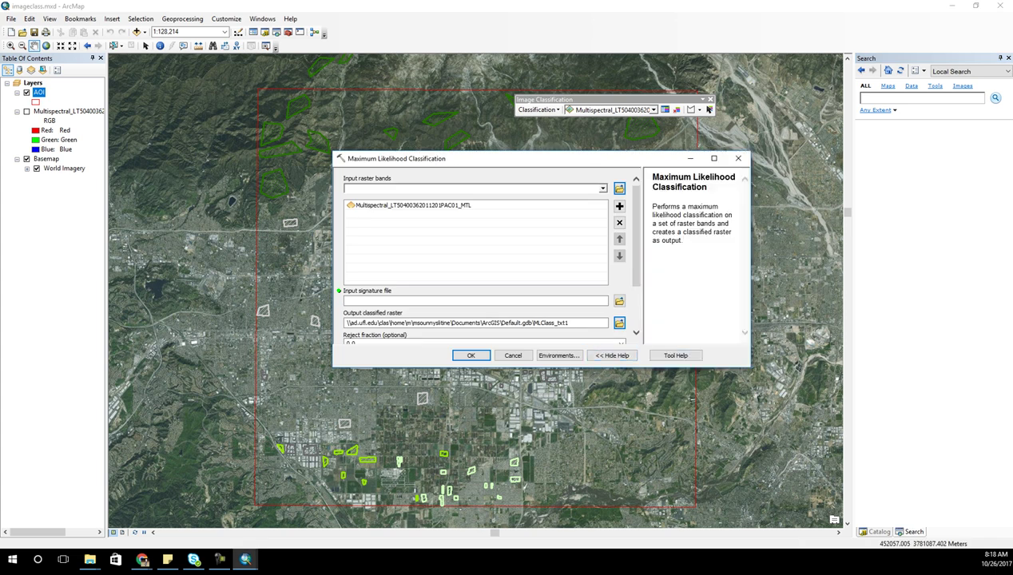
{"action": "left_click", "coordinate": [675, 355]}
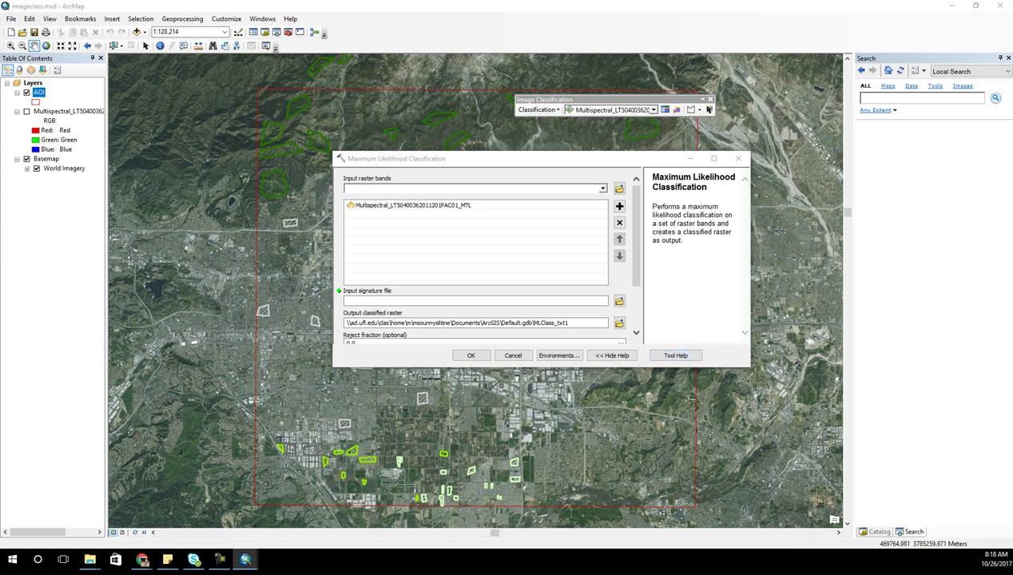
{"action": "left_click_drag", "start_coordinate": [1012, 66], "coordinate": [634, 77]}
{"action": "scroll", "coordinate": [691, 272], "scroll_direction": "down", "scroll_amount": 4}
{"action": "scroll", "coordinate": [691, 271], "scroll_direction": "down", "scroll_amount": 8}
{"action": "scroll", "coordinate": [695, 271], "scroll_direction": "down", "scroll_amount": 10}
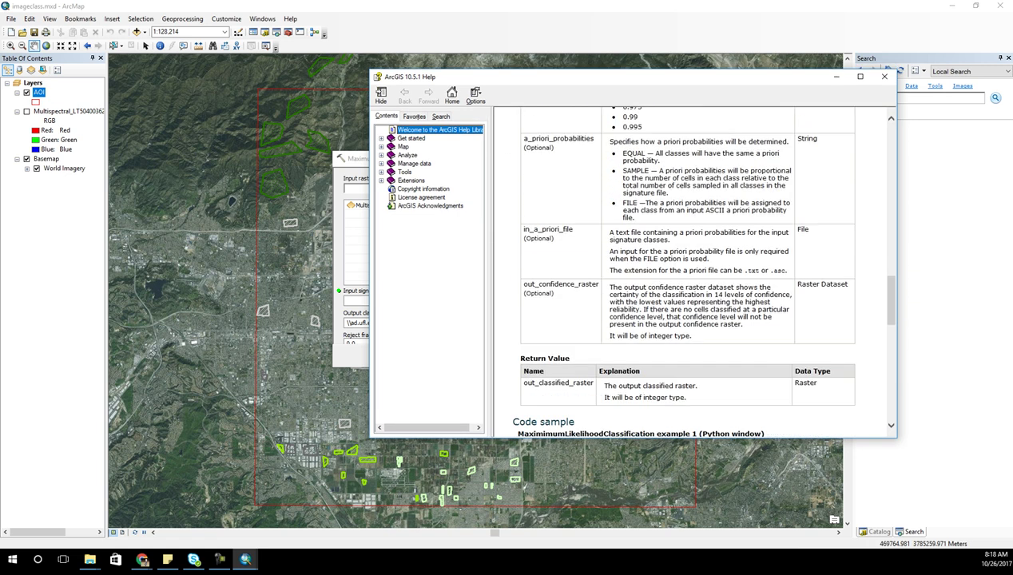
{"action": "scroll", "coordinate": [696, 272], "scroll_direction": "up", "scroll_amount": 20}
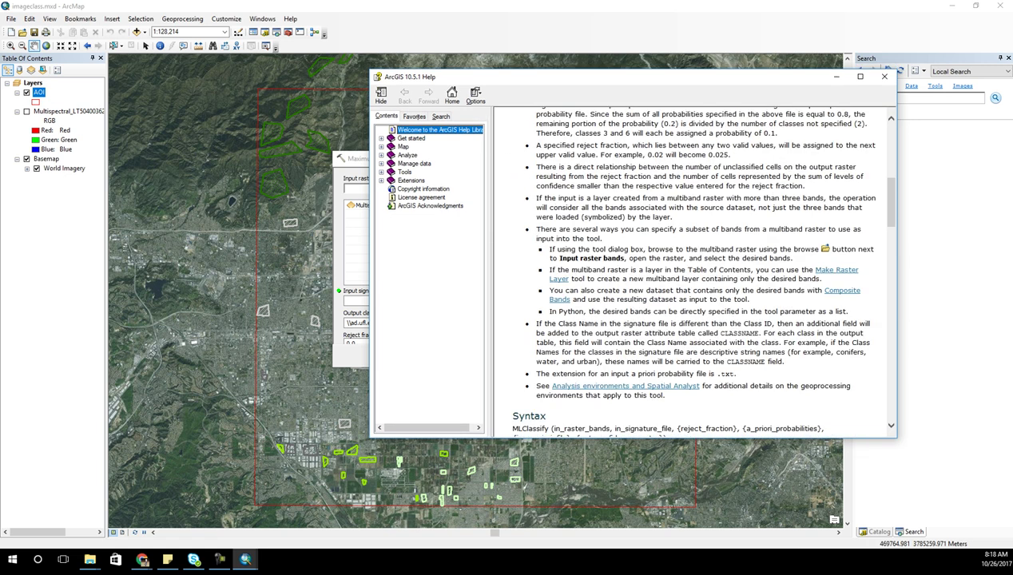
Open the help topic How Maximum Likelihood Classification works and read through its explanation, land-use example and confidence table.
{"action": "left_click", "coordinate": [626, 204]}
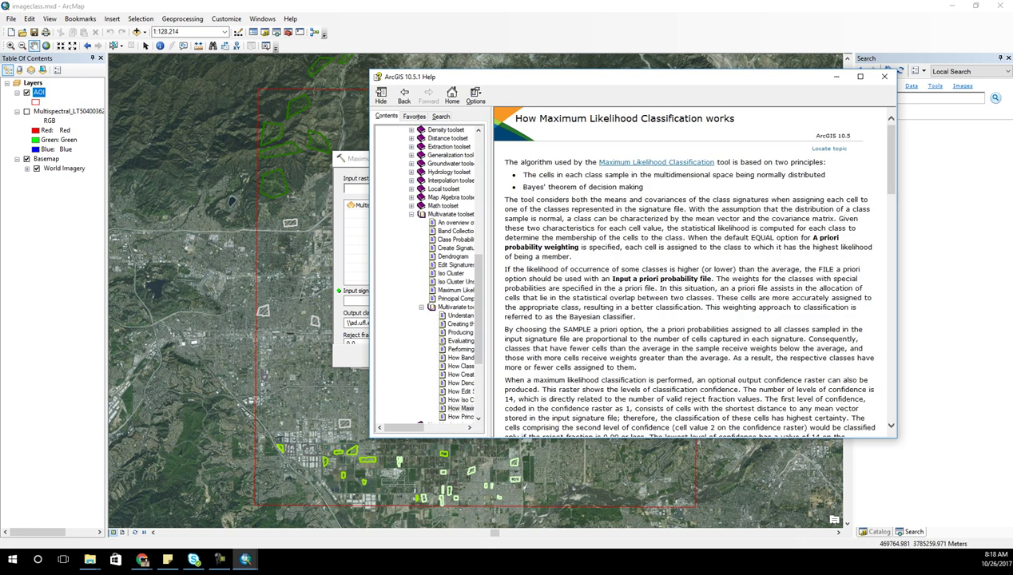
{"action": "scroll", "coordinate": [694, 272], "scroll_direction": "down", "scroll_amount": 12}
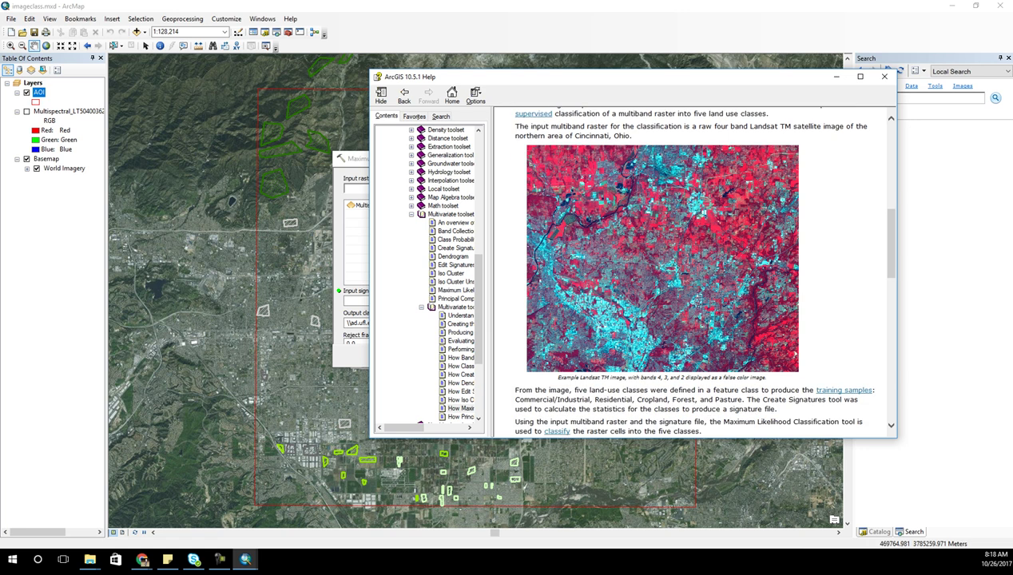
{"action": "scroll", "coordinate": [693, 272], "scroll_direction": "down", "scroll_amount": 8}
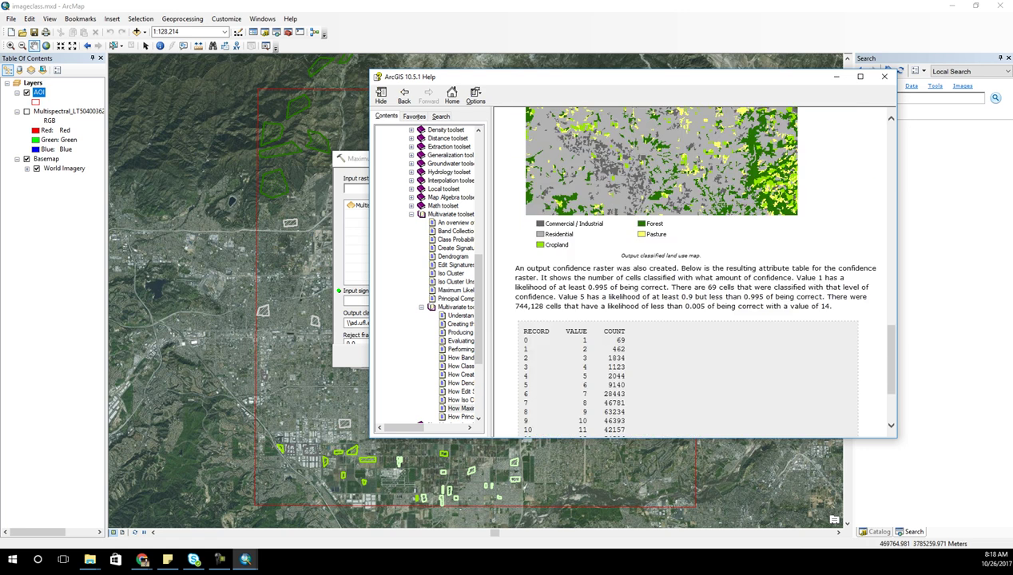
{"action": "scroll", "coordinate": [693, 272], "scroll_direction": "up", "scroll_amount": 2}
{"action": "scroll", "coordinate": [694, 272], "scroll_direction": "down", "scroll_amount": 5}
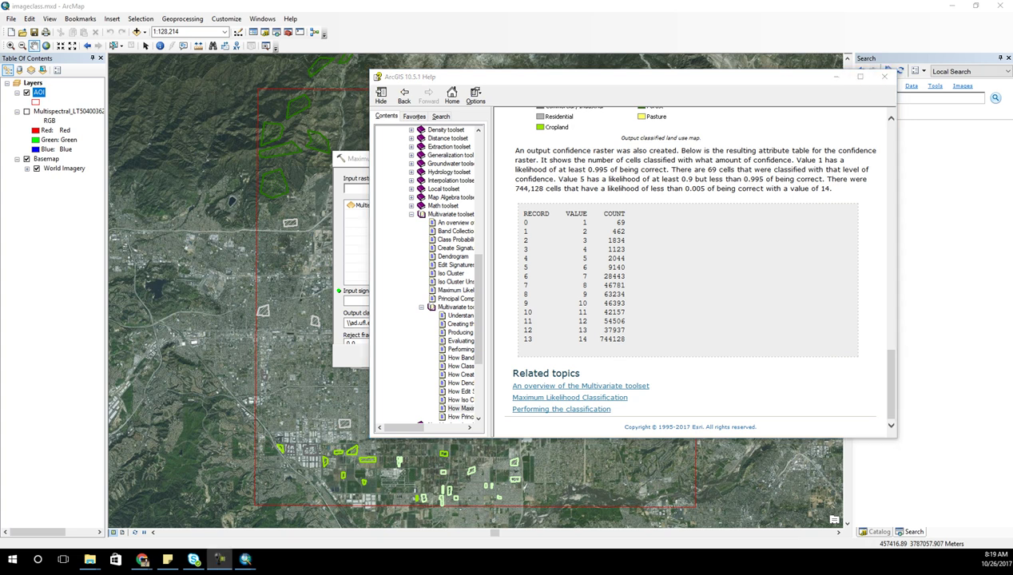
Close the help window and enlarge the Maximum Likelihood Classification dialog to show all its parameters, allowing the blocked ActiveX interaction.
{"action": "left_click", "coordinate": [885, 76]}
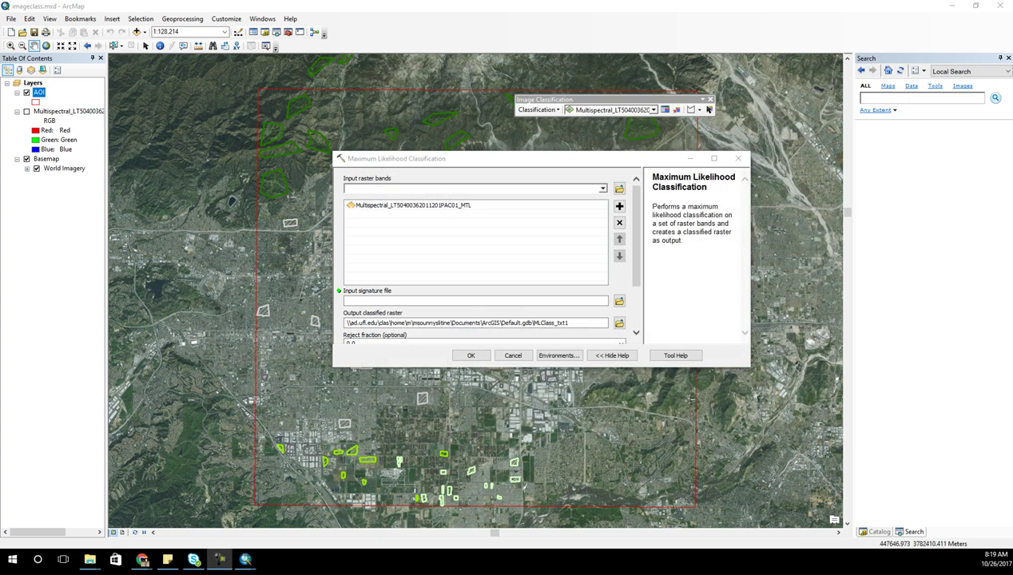
{"action": "left_click_drag", "start_coordinate": [496, 159], "coordinate": [526, 147]}
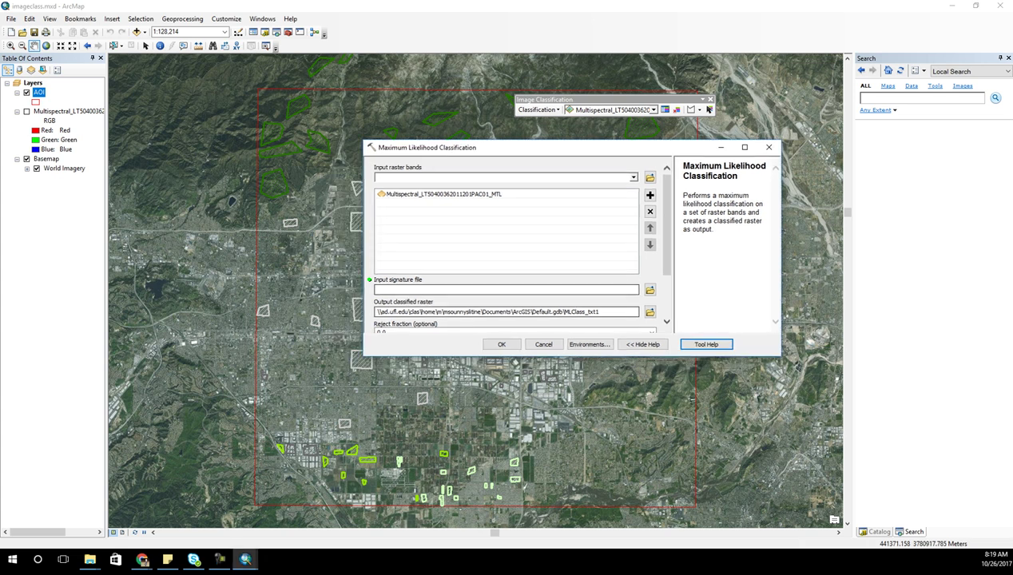
{"action": "left_click_drag", "start_coordinate": [606, 356], "coordinate": [605, 462]}
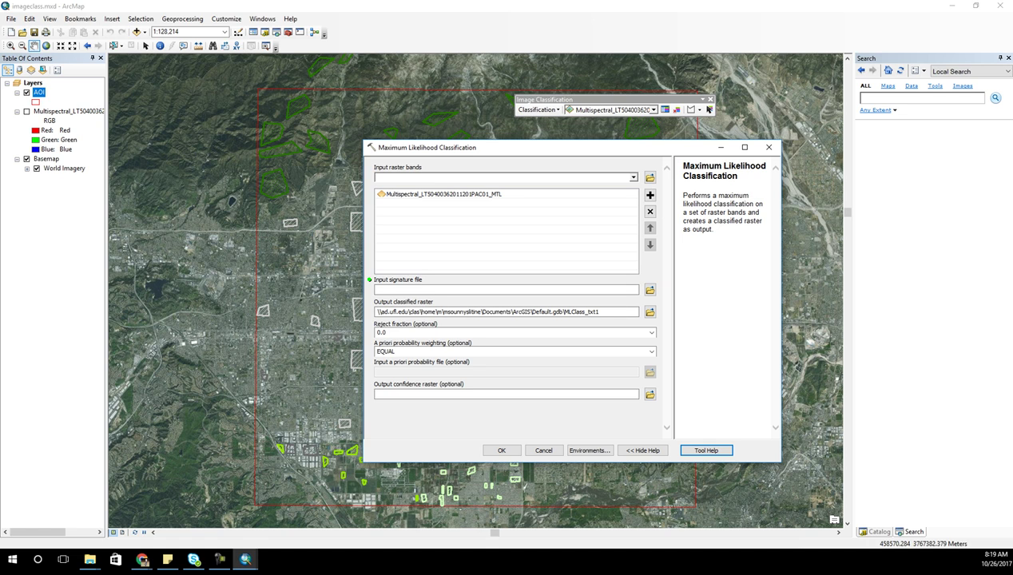
{"action": "left_click", "coordinate": [444, 195]}
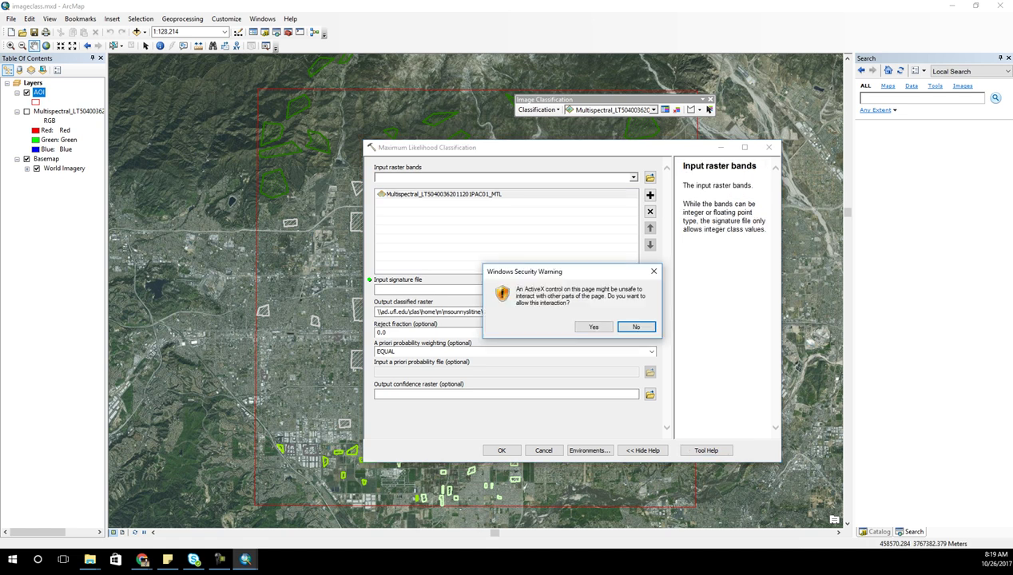
{"action": "left_click", "coordinate": [593, 327]}
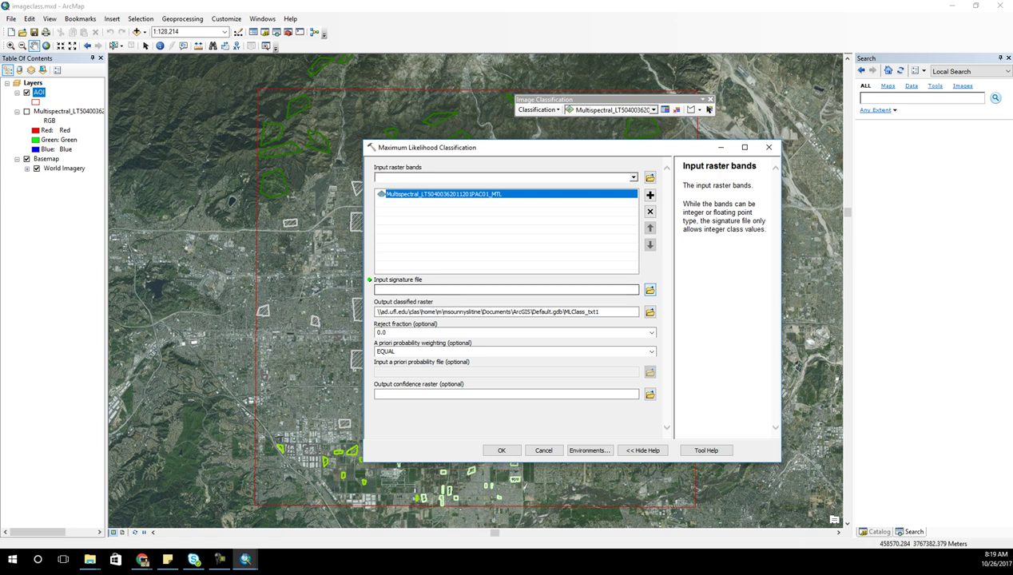
Use tm_multispectral_2000.gsg as the input signature file, name the output raster classyimage in the ImageClass folder, and review the reject fraction and weighting descriptions.
{"action": "left_click", "coordinate": [650, 290]}
{"action": "double_click", "coordinate": [540, 283]}
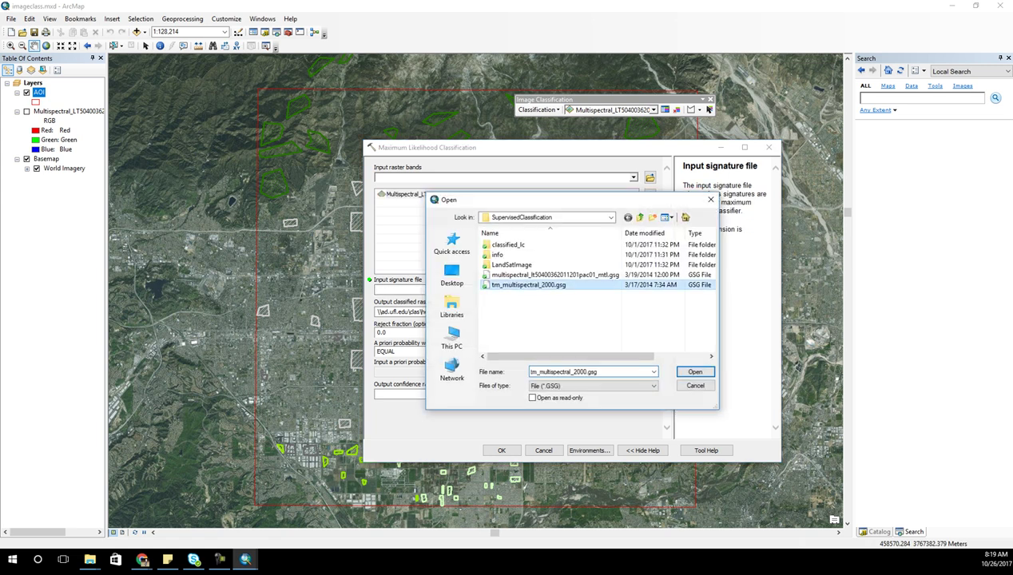
{"action": "left_click", "coordinate": [651, 313]}
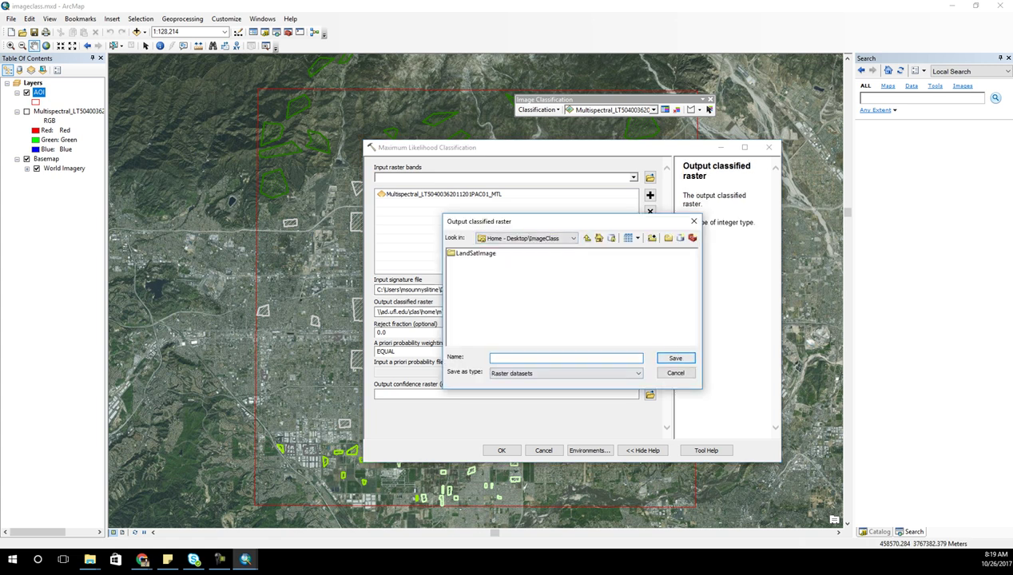
{"action": "type", "text": "classyimage"}
{"action": "key", "text": "Return"}
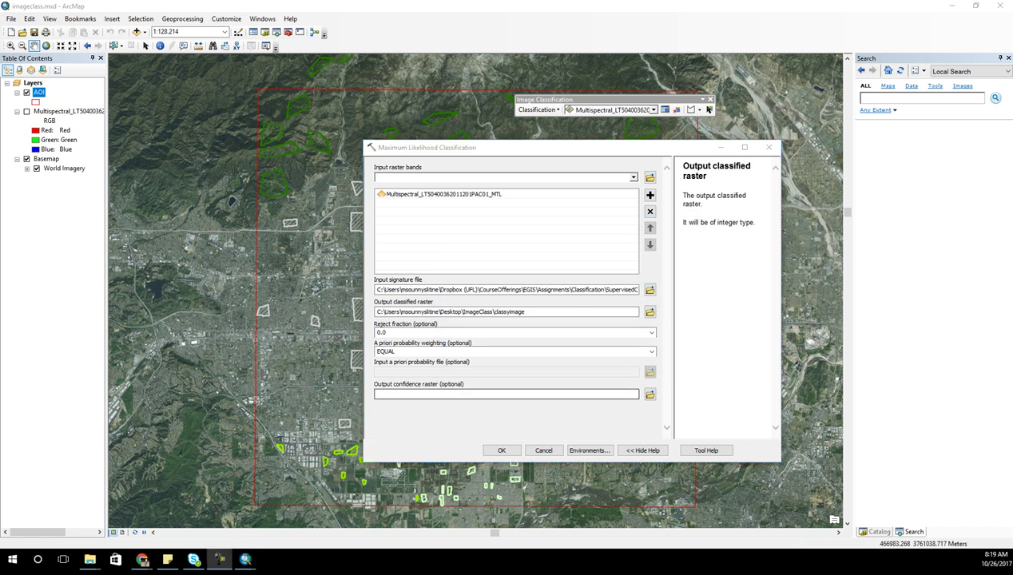
{"action": "left_click", "coordinate": [511, 333]}
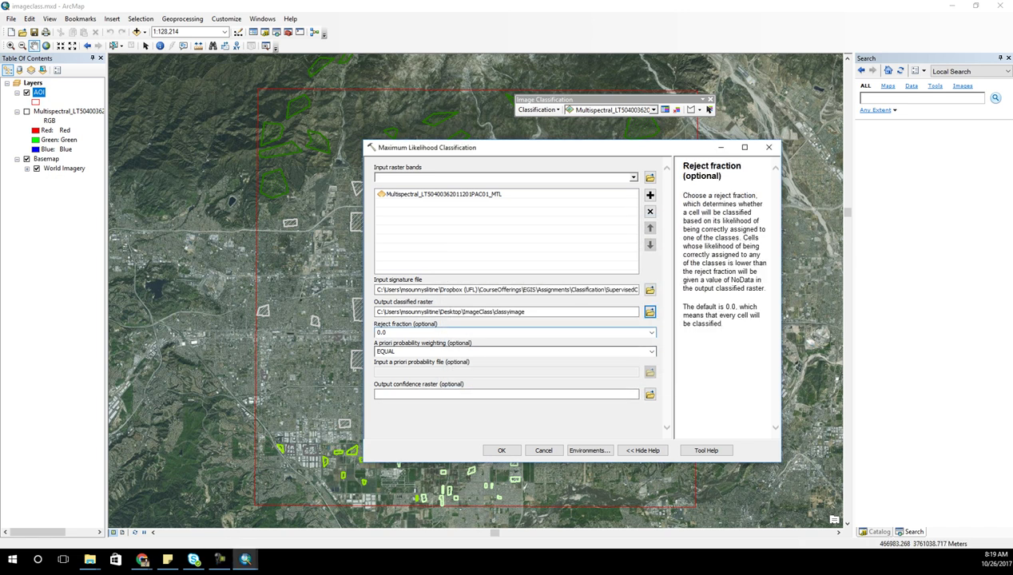
{"action": "key", "text": "Tab"}
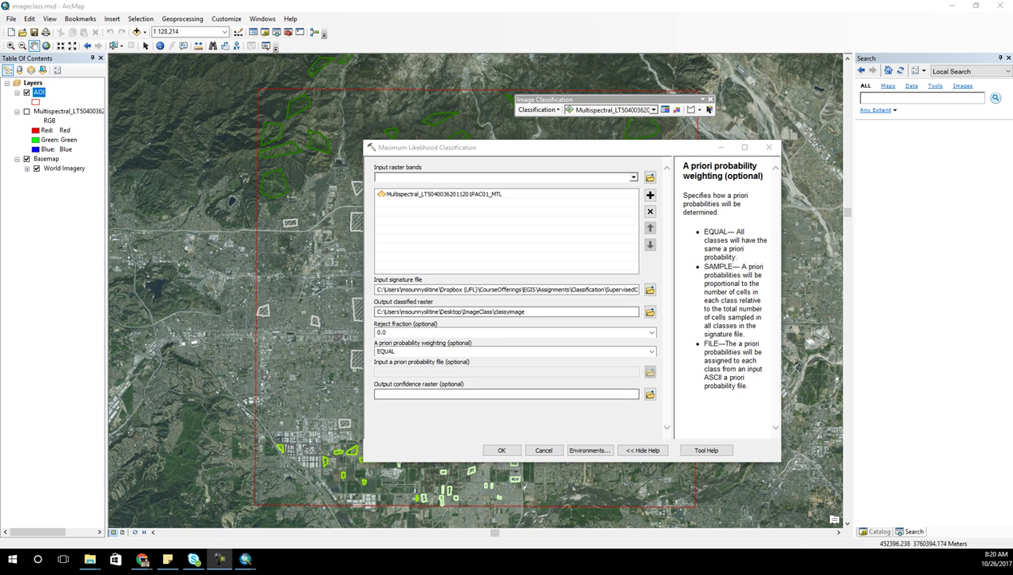
Set the processing extent to Same as layer AOI in the environment settings and run the maximum likelihood classification.
{"action": "left_click", "coordinate": [590, 451]}
{"action": "left_click", "coordinate": [589, 451]}
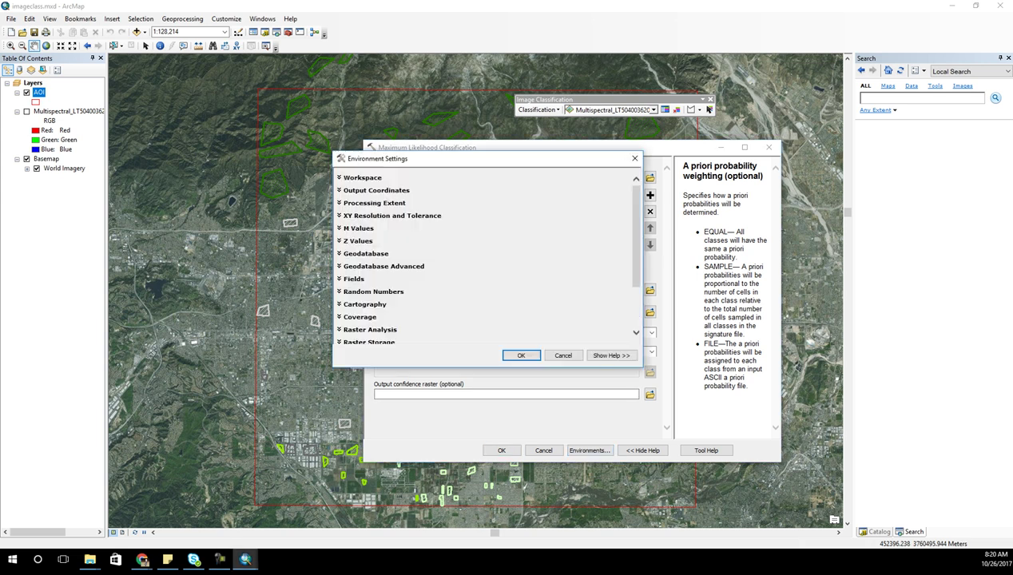
{"action": "left_click", "coordinate": [373, 203]}
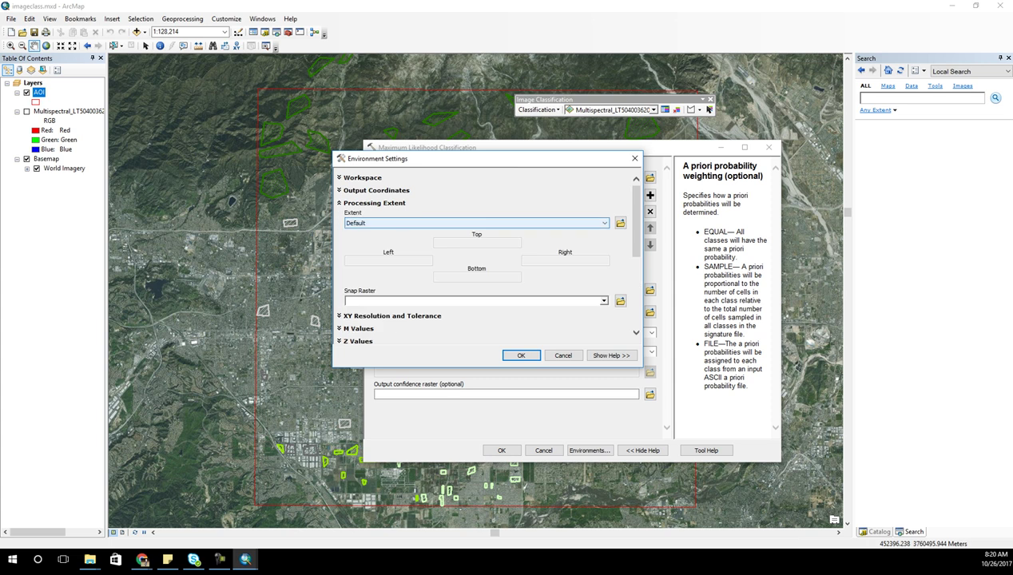
{"action": "left_click", "coordinate": [477, 223]}
{"action": "left_click", "coordinate": [529, 297]}
{"action": "left_click", "coordinate": [477, 223]}
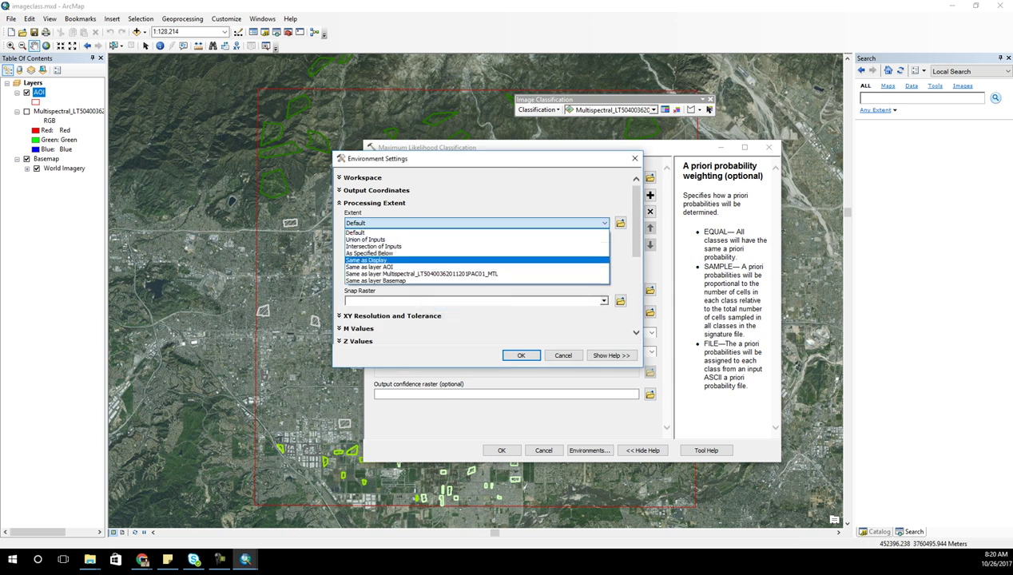
{"action": "left_click", "coordinate": [369, 267]}
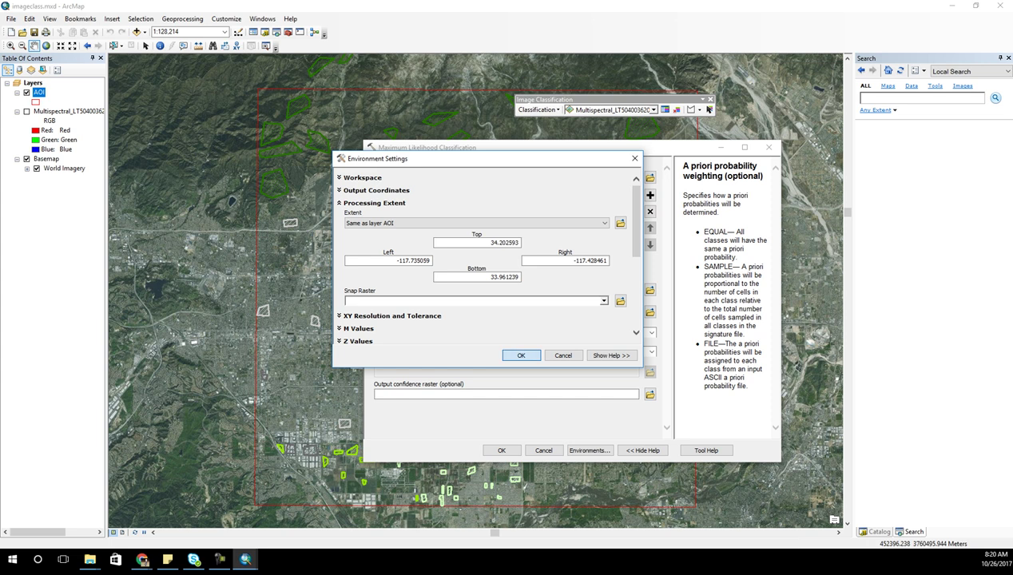
{"action": "left_click", "coordinate": [521, 355]}
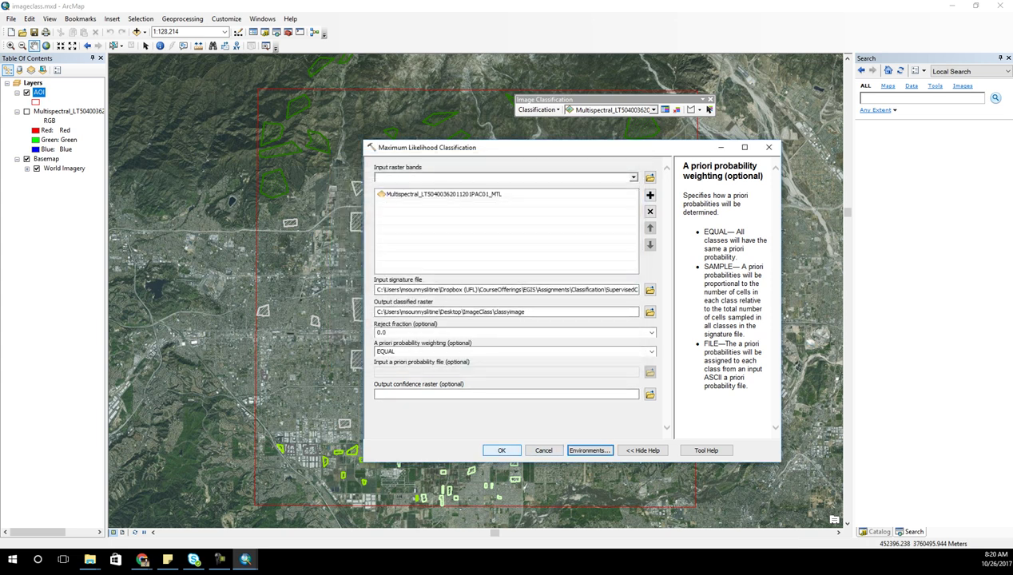
{"action": "left_click", "coordinate": [502, 451]}
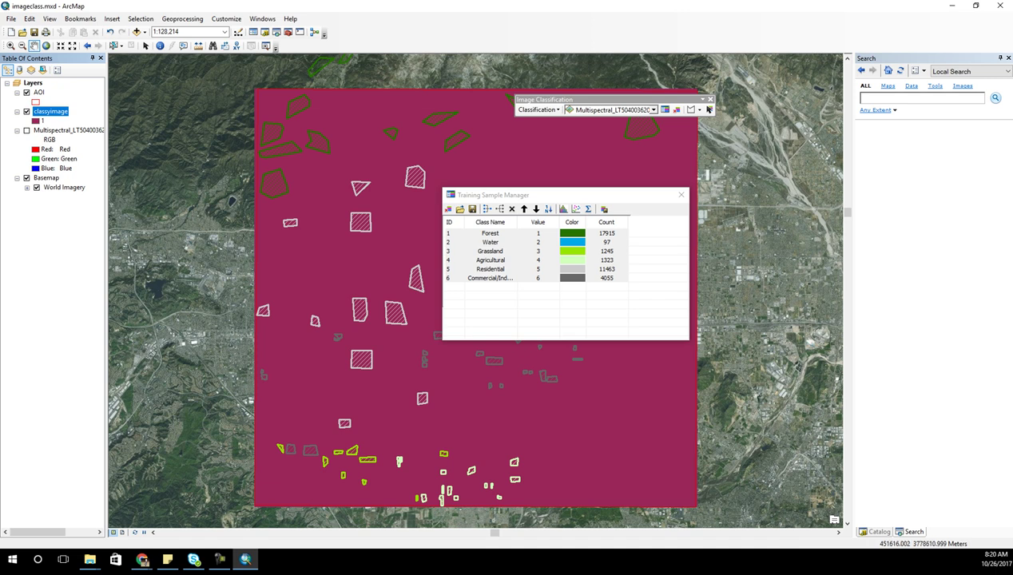
Move the Training Sample Manager off the classified area and examine the attribute table of the classyimage layer.
{"action": "left_click_drag", "start_coordinate": [552, 195], "coordinate": [848, 151]}
{"action": "left_click_drag", "start_coordinate": [775, 151], "coordinate": [747, 175]}
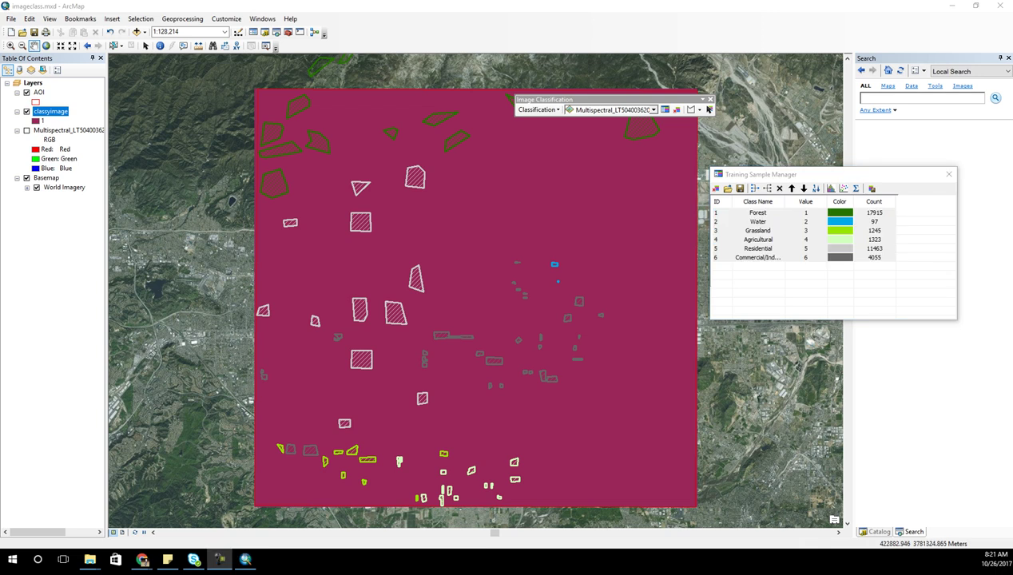
{"action": "right_click", "coordinate": [61, 112]}
{"action": "key", "text": "Escape"}
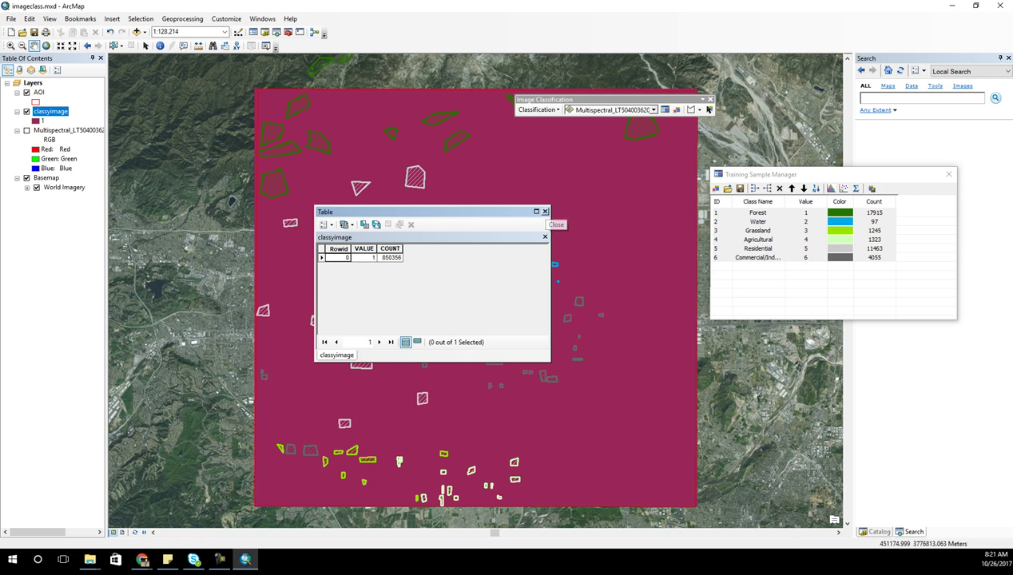
{"action": "left_click", "coordinate": [545, 211]}
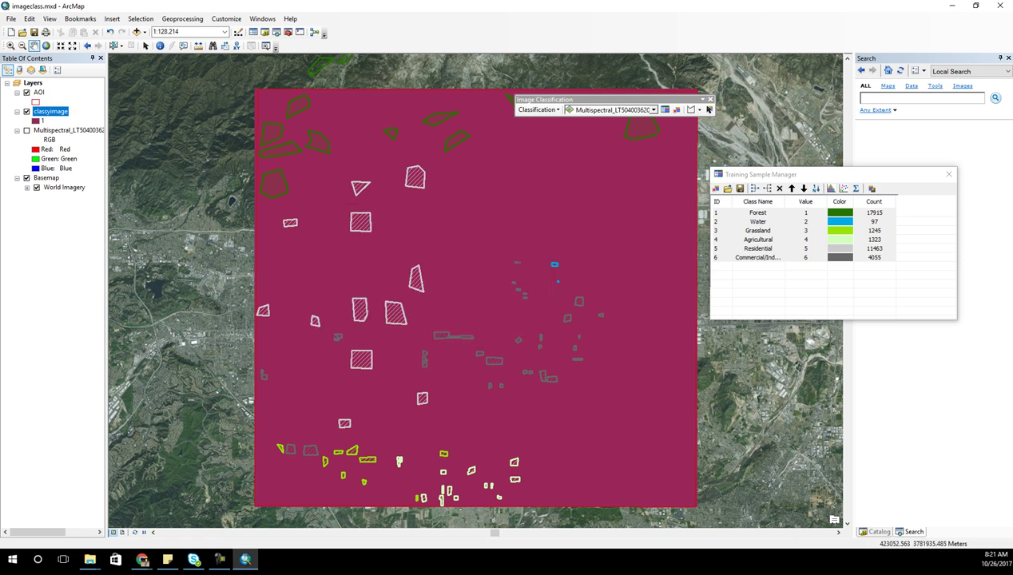
Remove the classyimage layer from the map and turn on the Multispectral Landsat layer.
{"action": "right_click", "coordinate": [50, 111]}
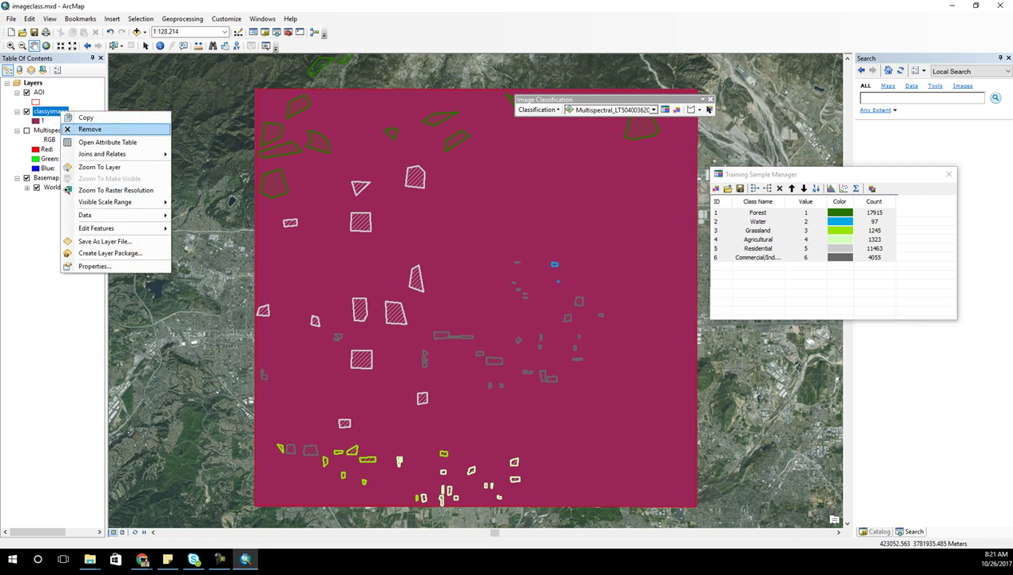
{"action": "left_click", "coordinate": [80, 128]}
{"action": "left_click", "coordinate": [27, 111]}
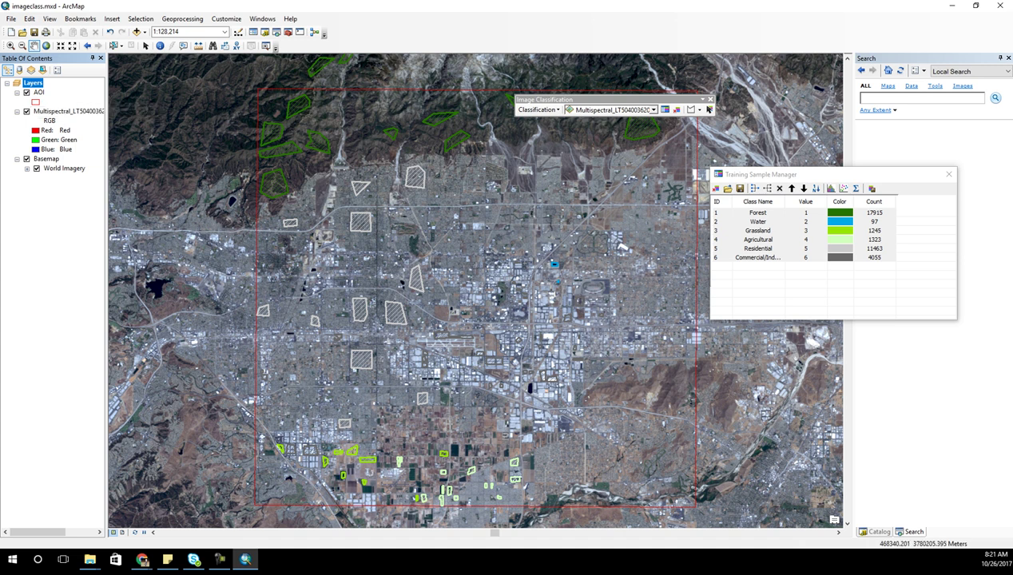
{"action": "left_click", "coordinate": [654, 110]}
{"action": "left_click", "coordinate": [611, 123]}
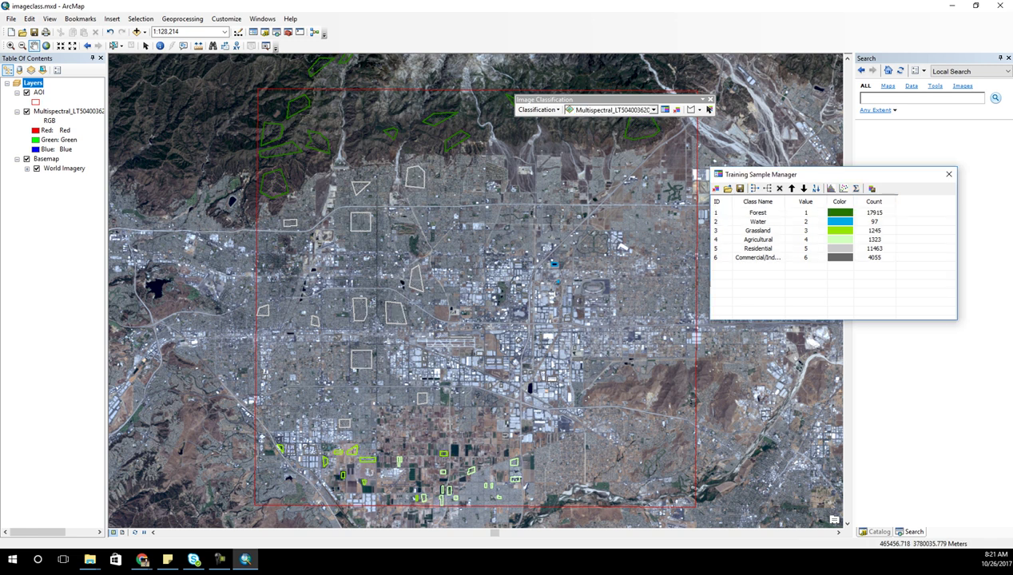
{"action": "left_click", "coordinate": [872, 189]}
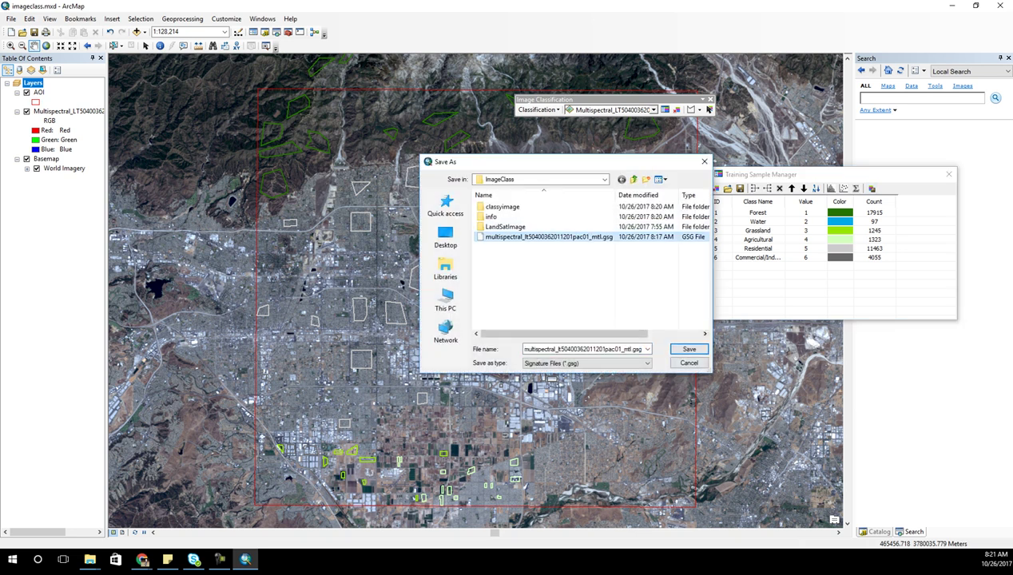
{"action": "left_click", "coordinate": [689, 349]}
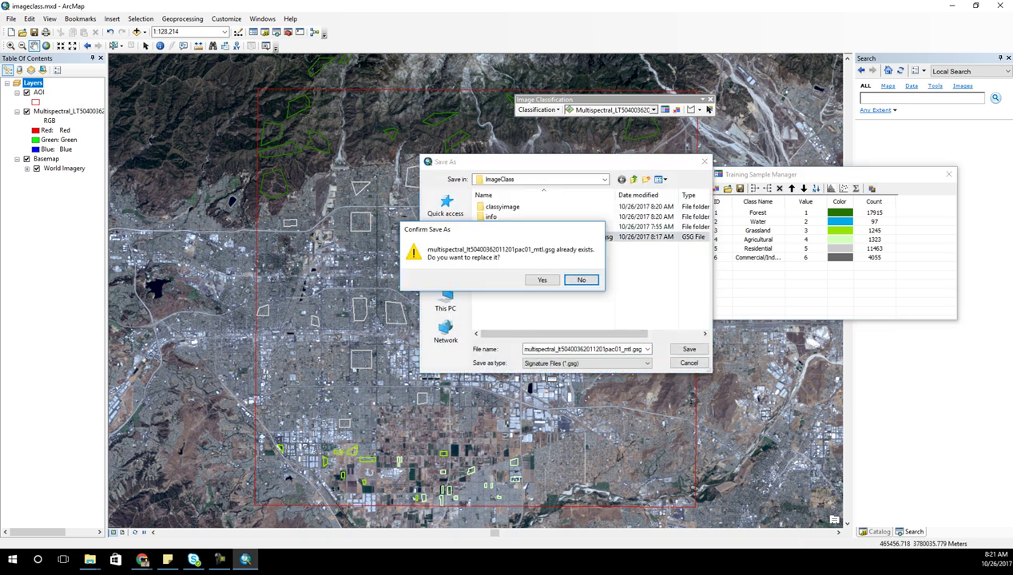
{"action": "left_click", "coordinate": [542, 279]}
{"action": "key", "text": "Return"}
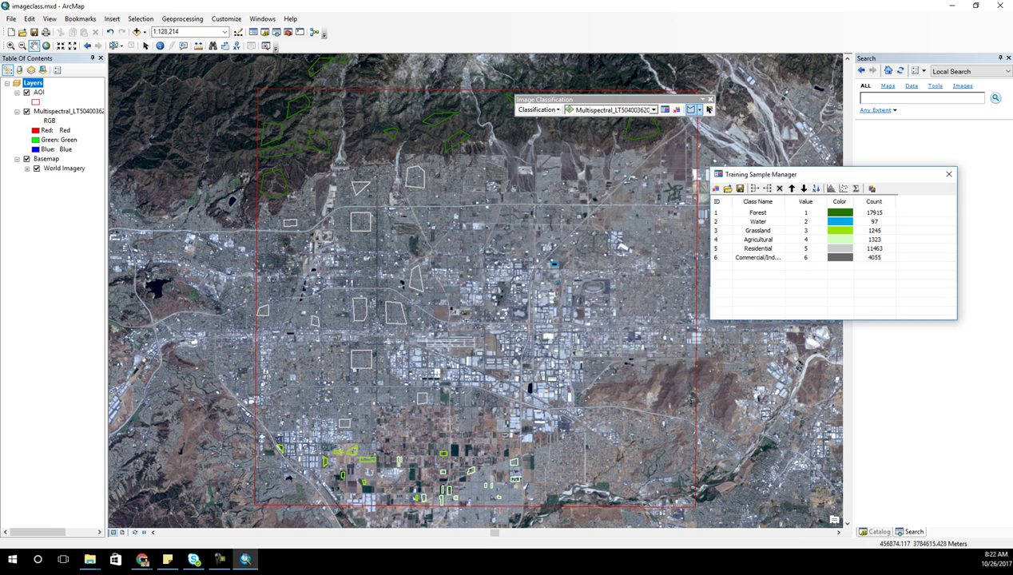
{"action": "left_click", "coordinate": [538, 109]}
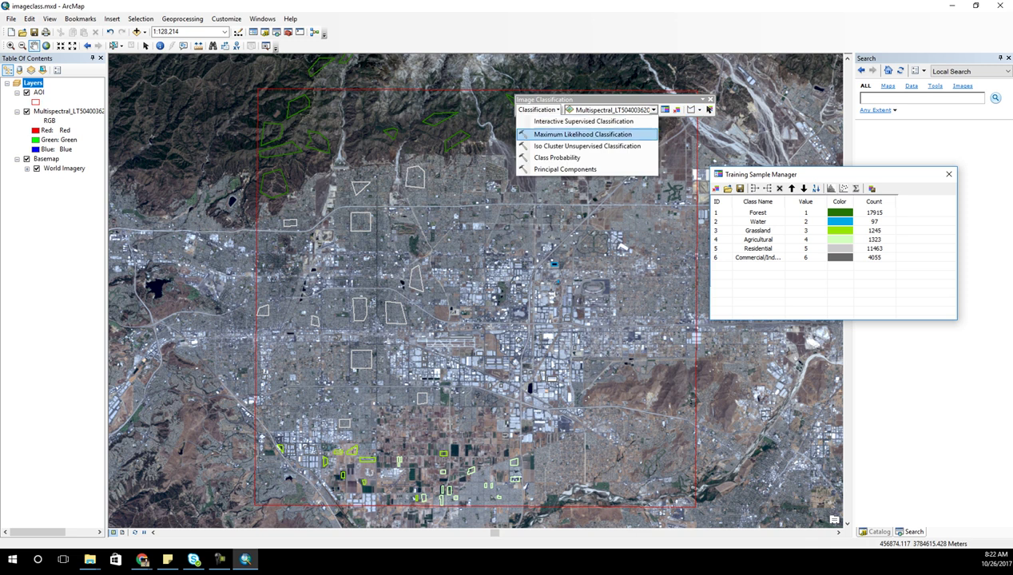
{"action": "left_click", "coordinate": [583, 134]}
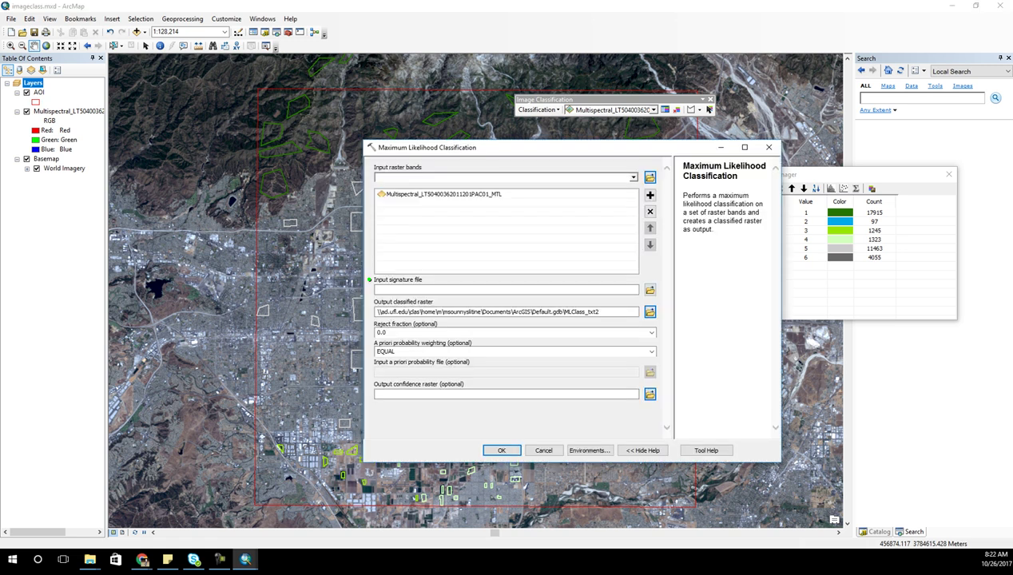
{"action": "left_click", "coordinate": [591, 325]}
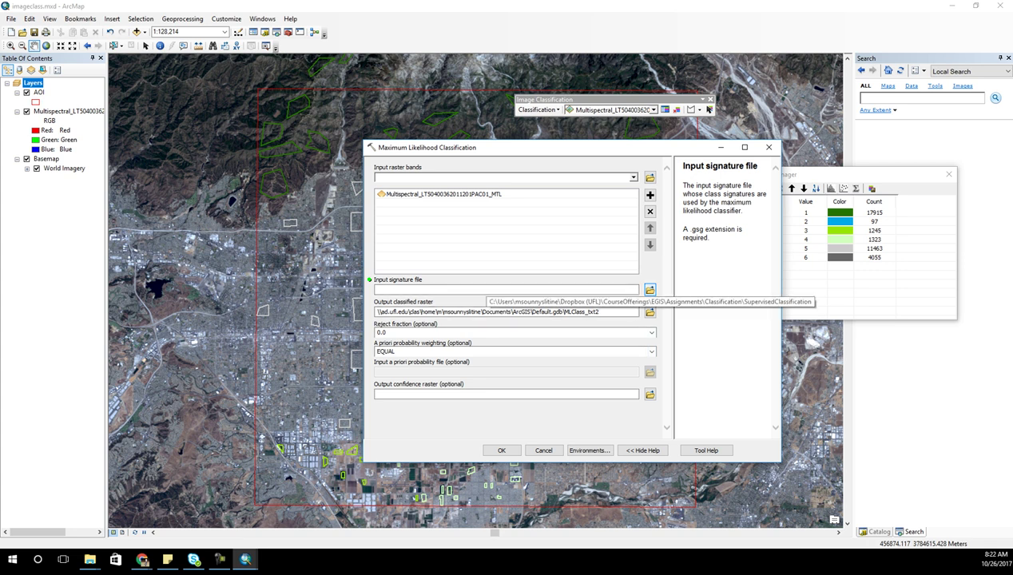
{"action": "left_click", "coordinate": [649, 290]}
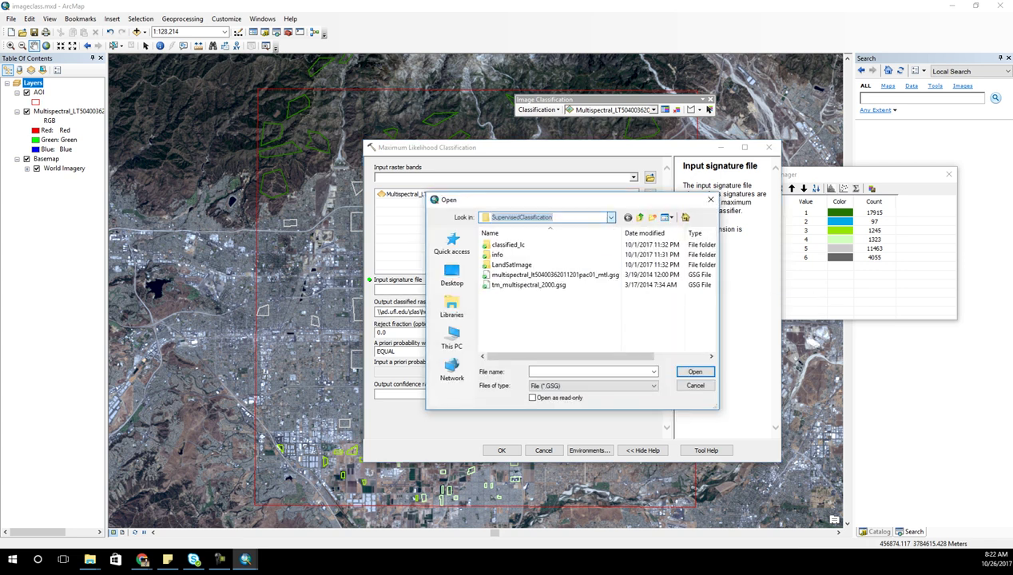
{"action": "left_click", "coordinate": [610, 217]}
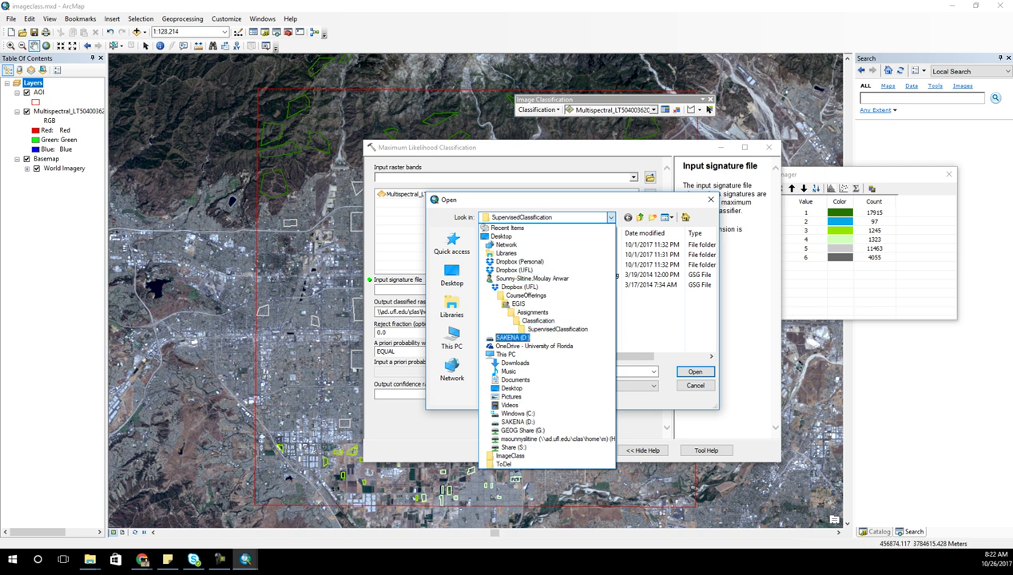
{"action": "left_click", "coordinate": [510, 455]}
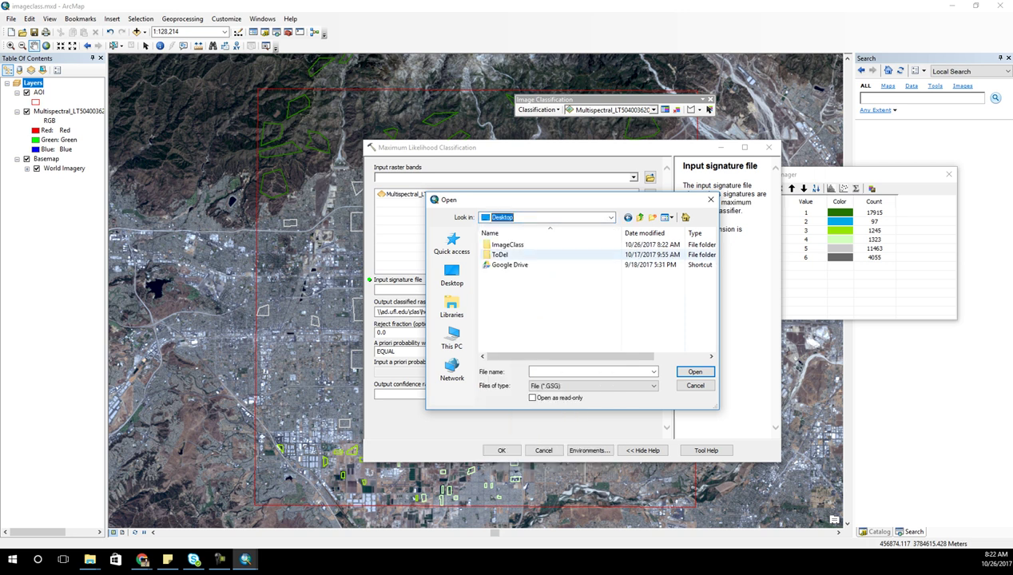
{"action": "left_click", "coordinate": [555, 275]}
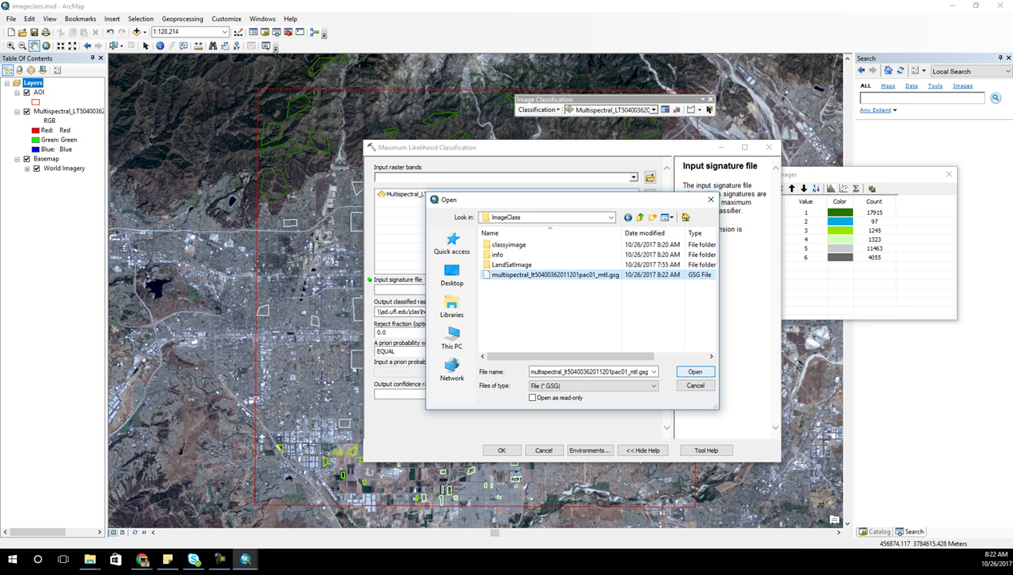
{"action": "left_click", "coordinate": [695, 372]}
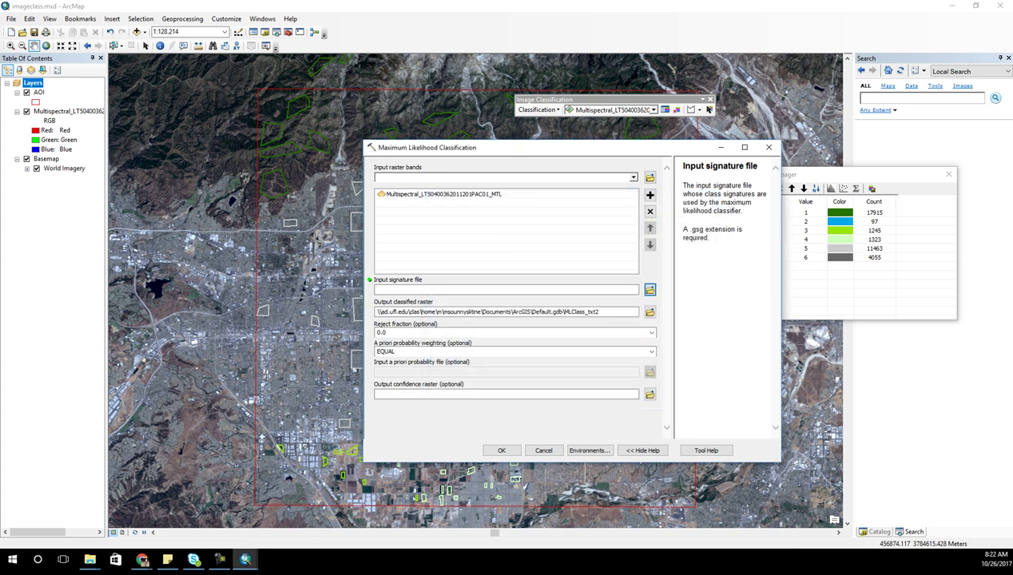
Save the output classified raster as classyimage2 in the ImageClass folder and run the maximum likelihood classification.
{"action": "left_click", "coordinate": [608, 313]}
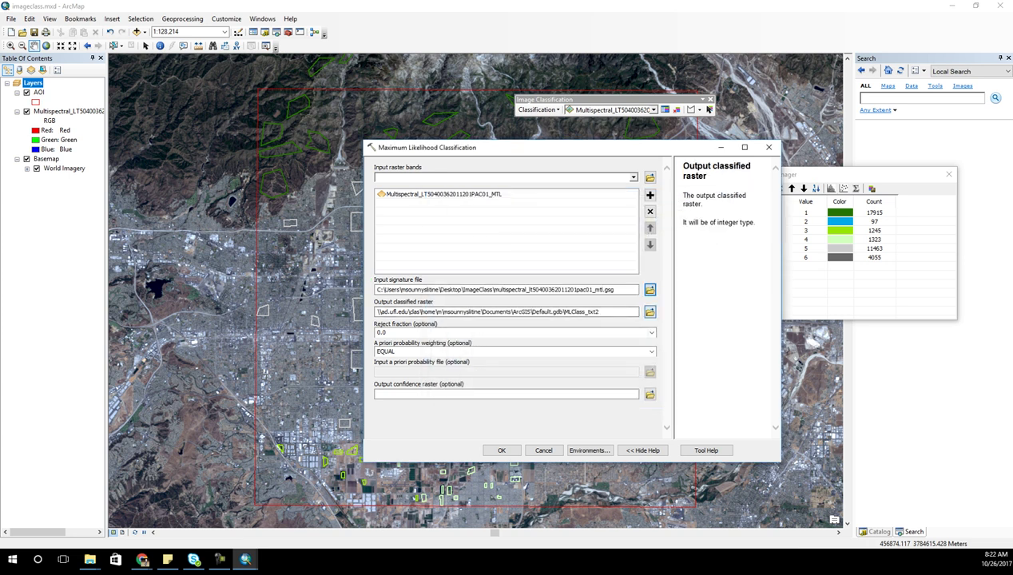
{"action": "left_click", "coordinate": [651, 313]}
{"action": "left_click", "coordinate": [473, 263]}
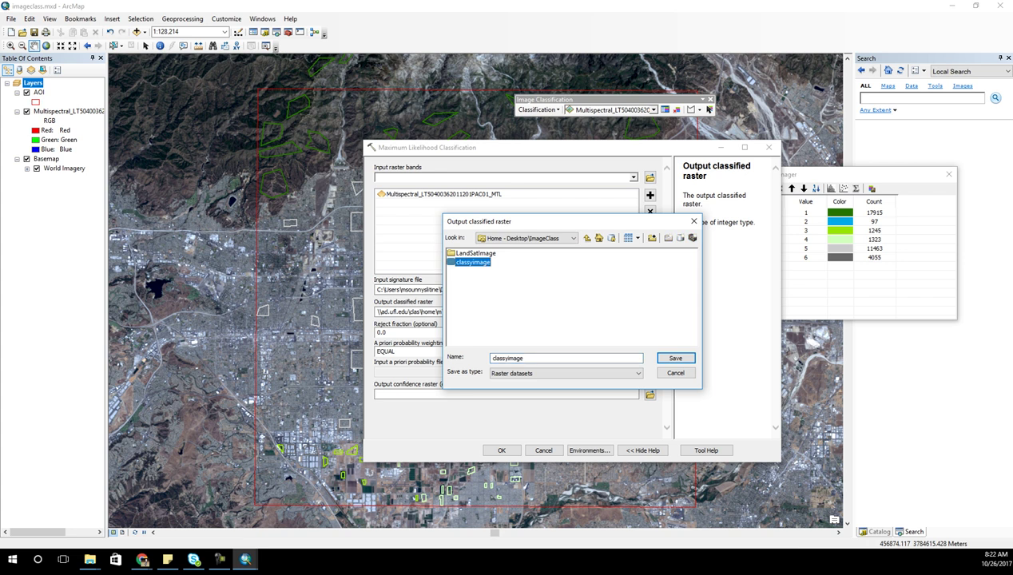
{"action": "left_click", "coordinate": [551, 358]}
{"action": "type", "text": "2"}
{"action": "left_click", "coordinate": [675, 358]}
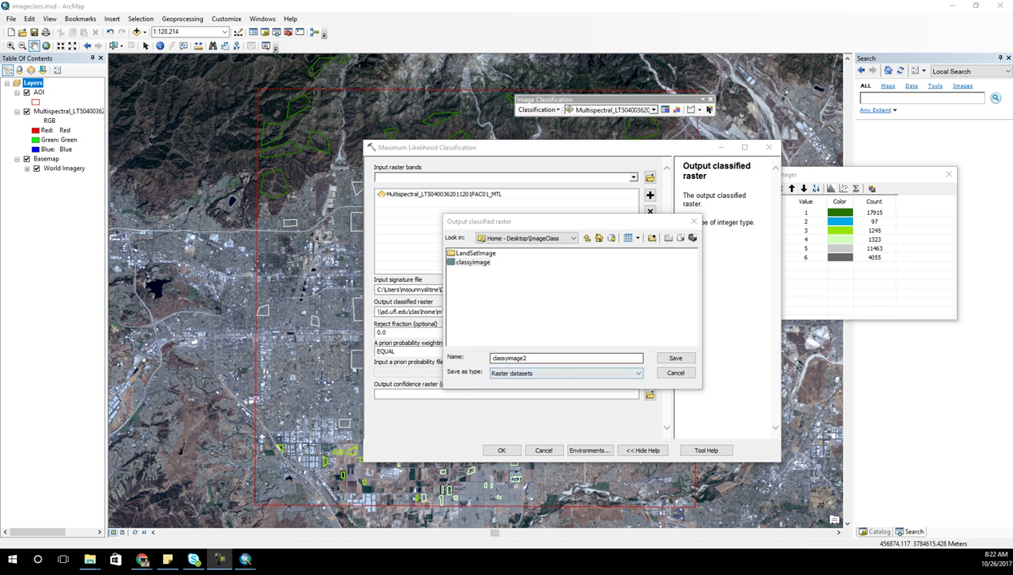
{"action": "left_click", "coordinate": [675, 358]}
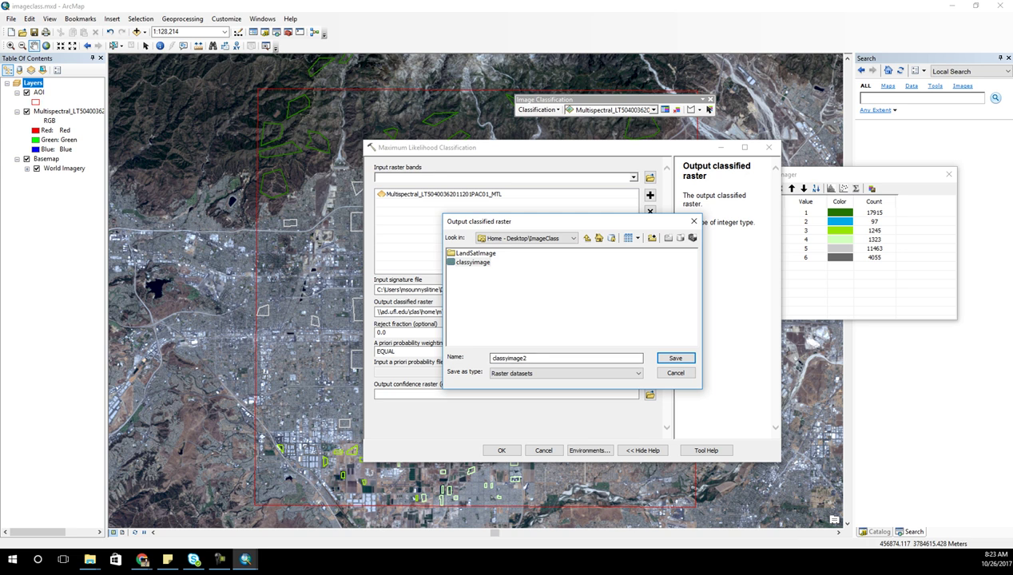
{"action": "key", "text": "Return"}
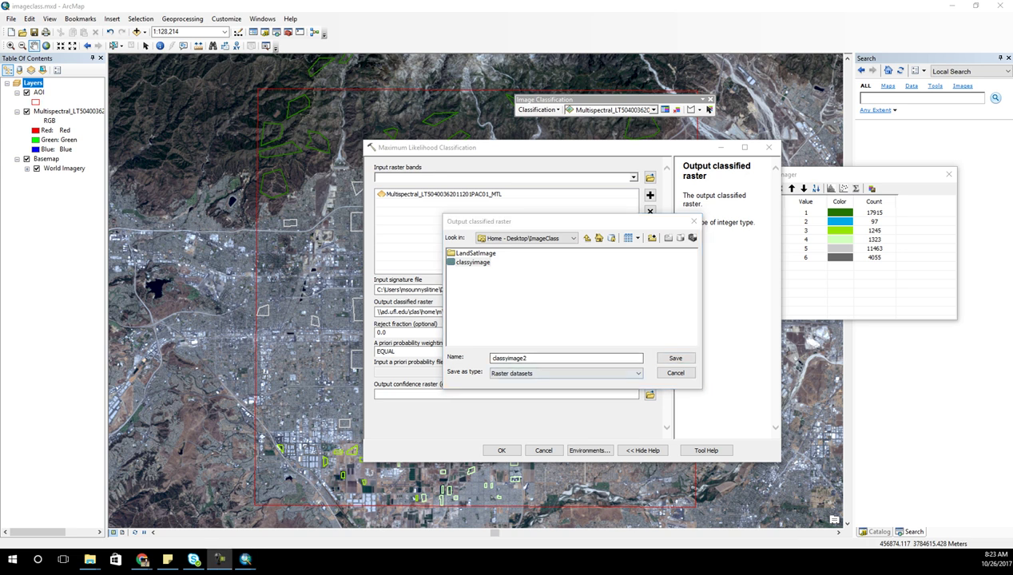
{"action": "left_click", "coordinate": [676, 358]}
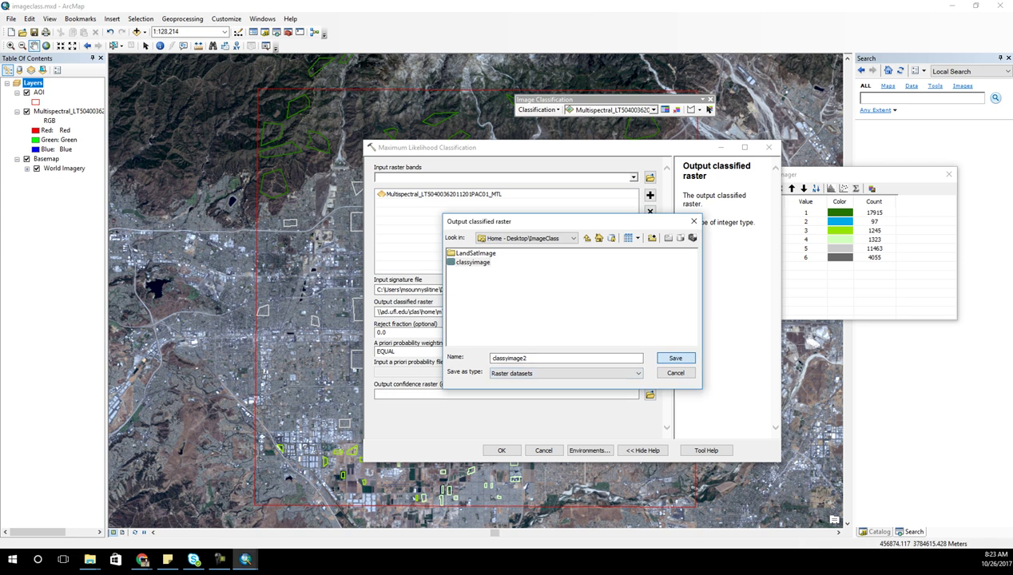
{"action": "key", "text": "Return"}
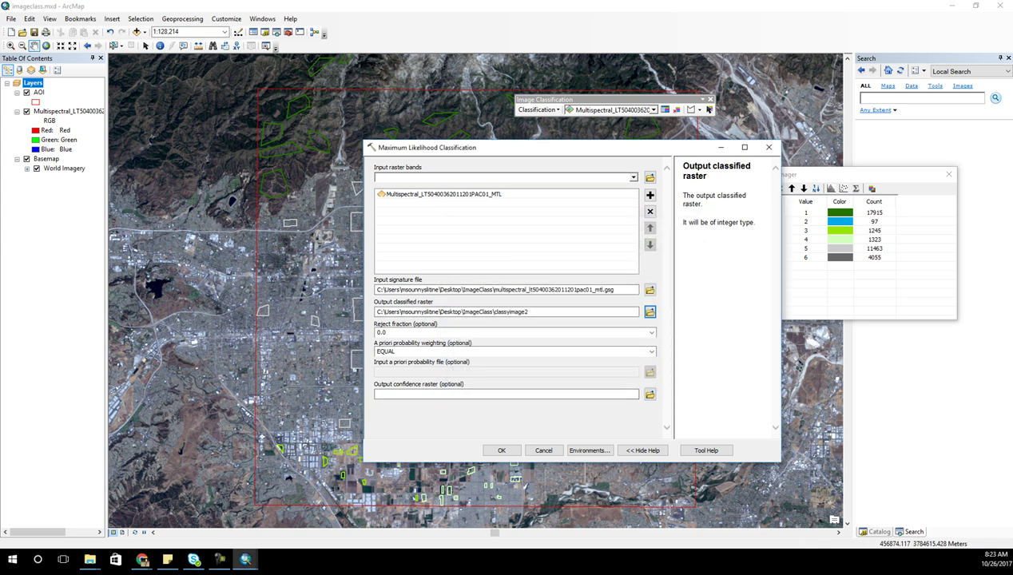
{"action": "key", "text": "Return"}
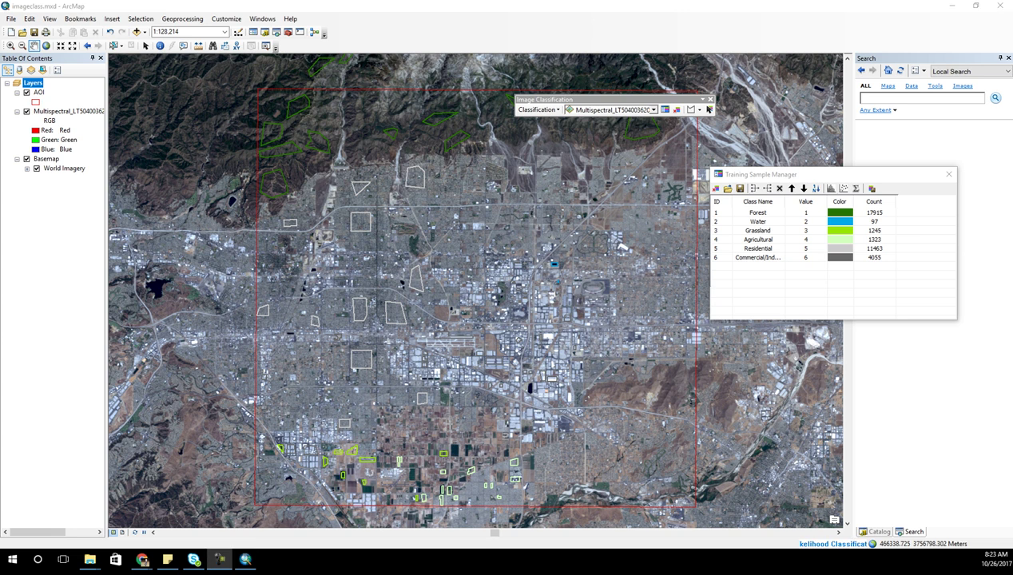
{"action": "left_click", "coordinate": [227, 18]}
{"action": "left_click", "coordinate": [226, 18]}
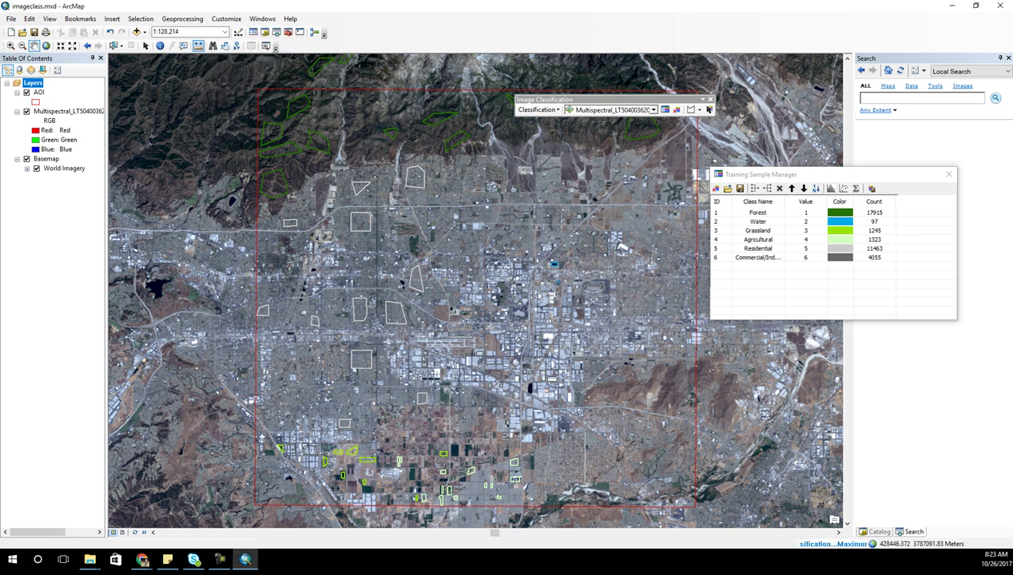
{"action": "left_click", "coordinate": [182, 19]}
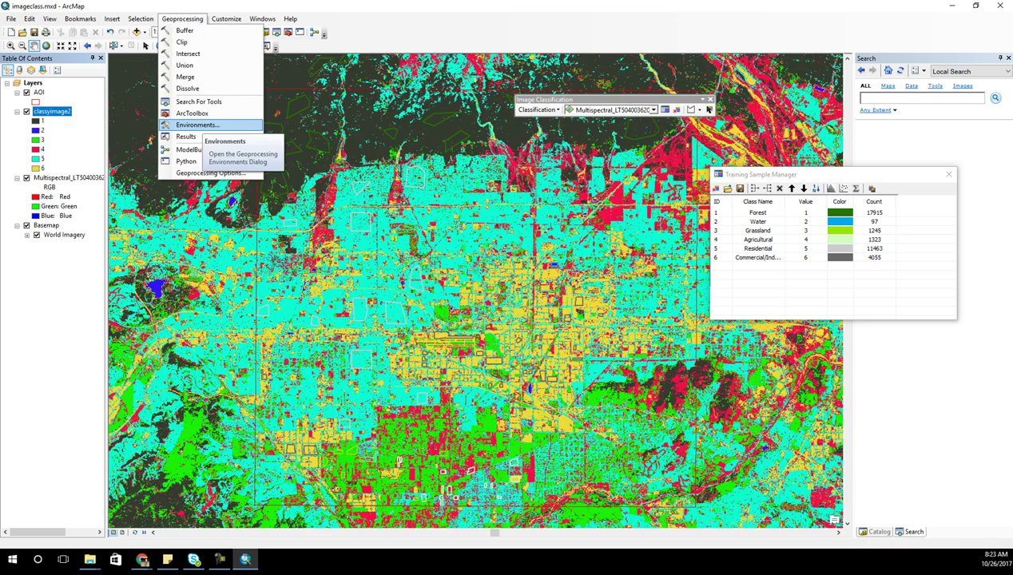
{"action": "left_click", "coordinate": [133, 147]}
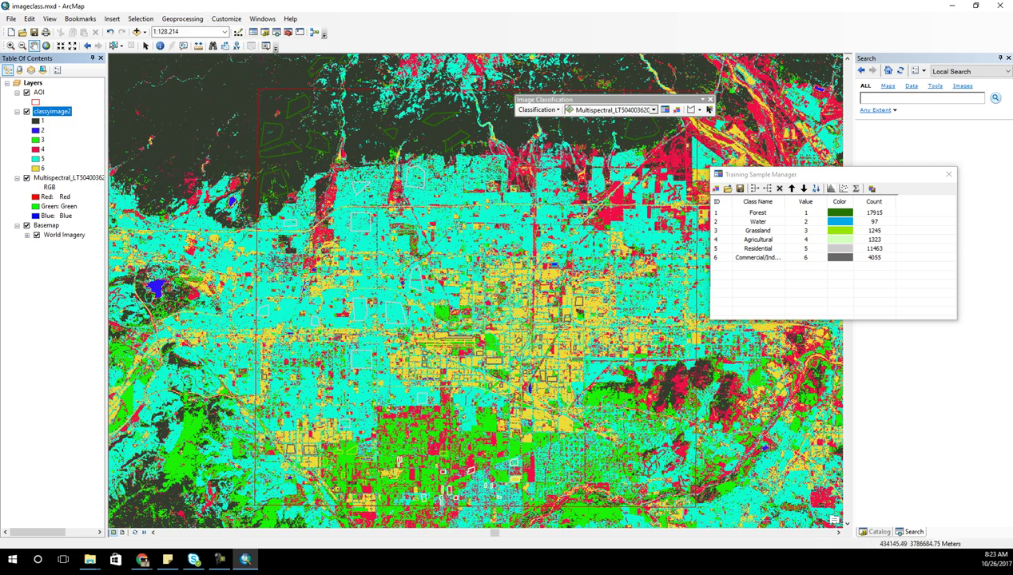
Examine the full extent of the classyimage2 classification and turn that layer off.
{"action": "right_click", "coordinate": [51, 112]}
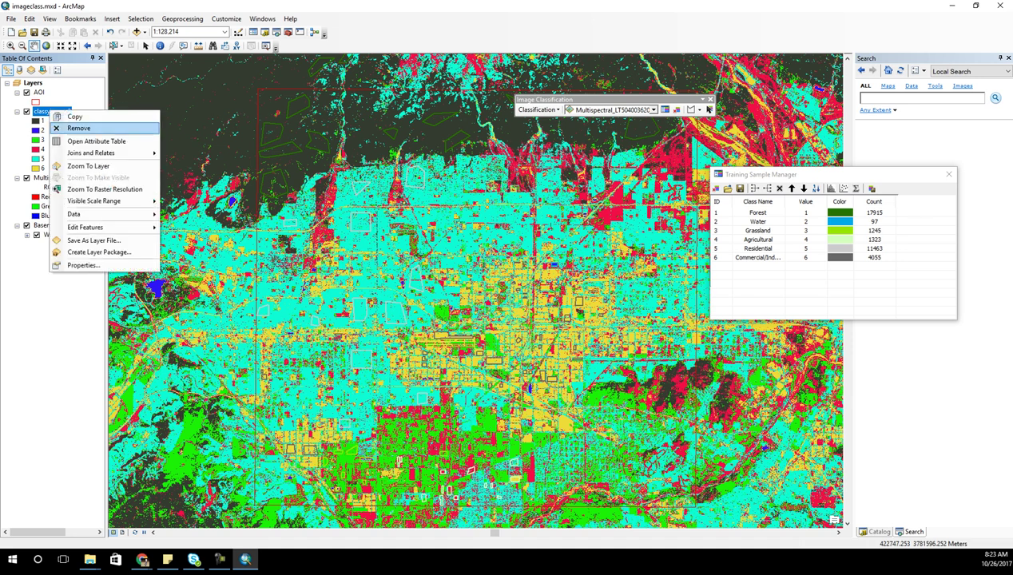
{"action": "left_click", "coordinate": [88, 166]}
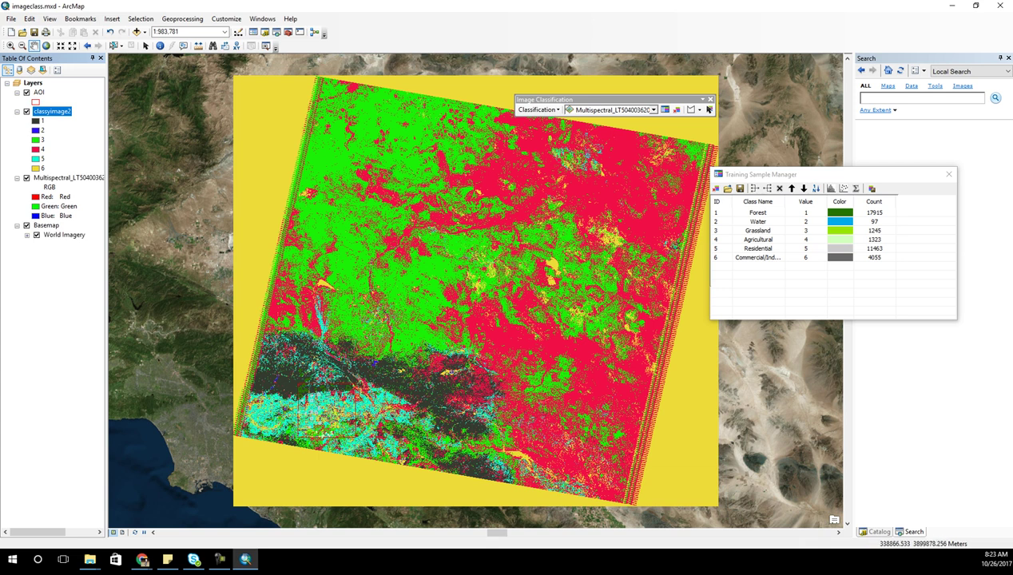
{"action": "left_click", "coordinate": [27, 112]}
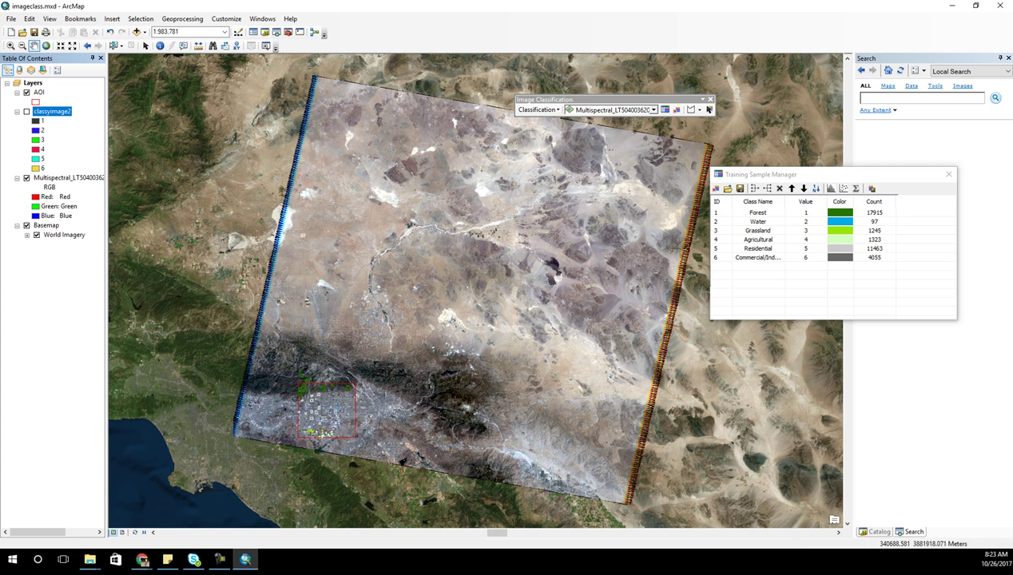
{"action": "right_click", "coordinate": [38, 92]}
{"action": "left_click", "coordinate": [80, 145]}
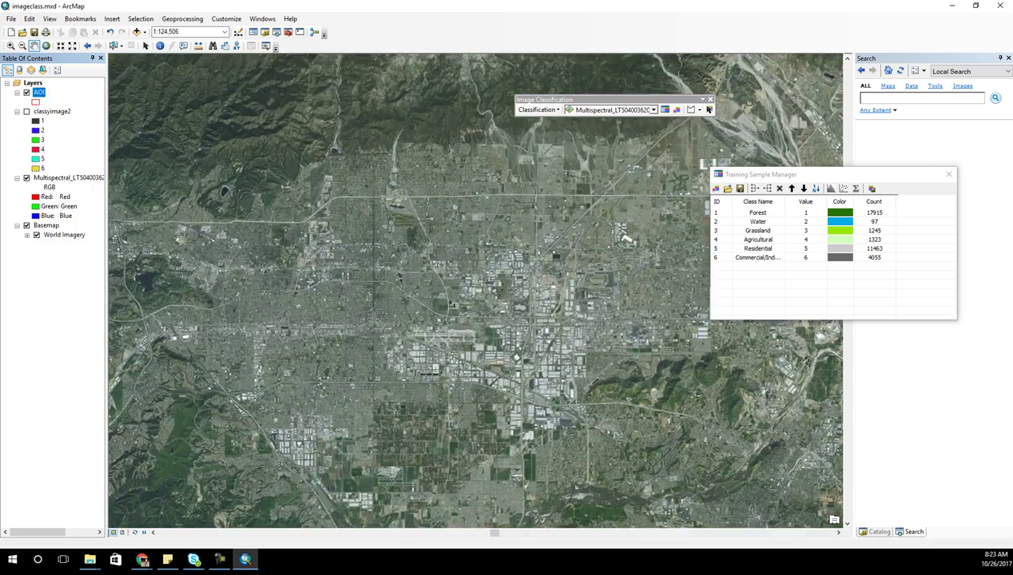
{"action": "left_click", "coordinate": [538, 110]}
{"action": "left_click", "coordinate": [582, 135]}
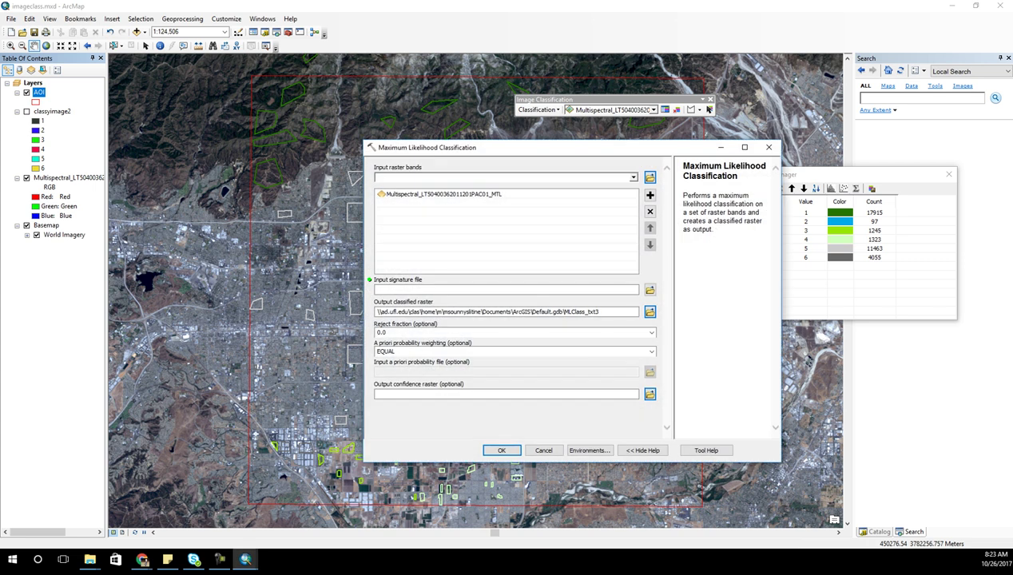
{"action": "left_click", "coordinate": [650, 290]}
{"action": "left_click", "coordinate": [593, 326]}
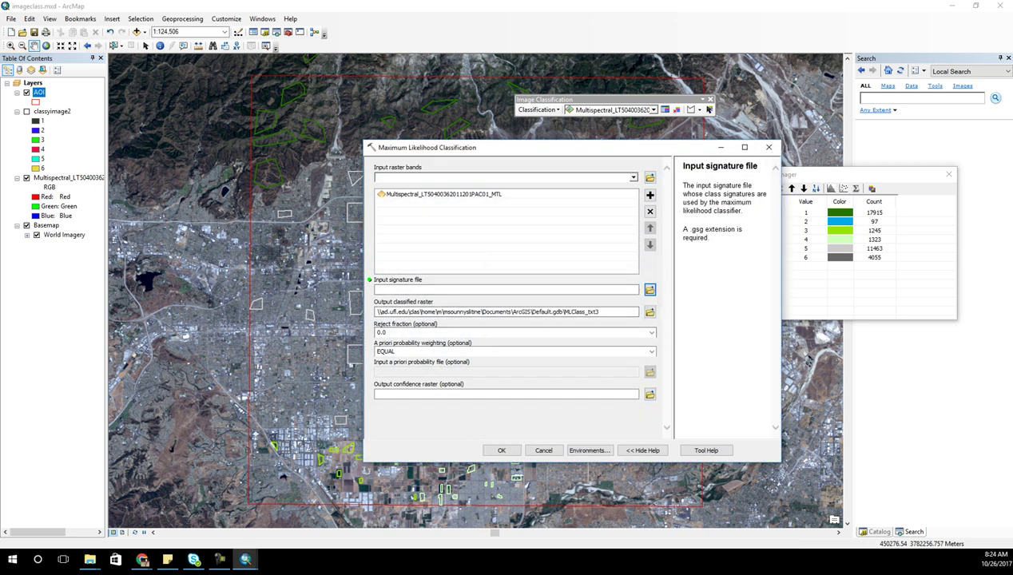
{"action": "left_click", "coordinate": [649, 289]}
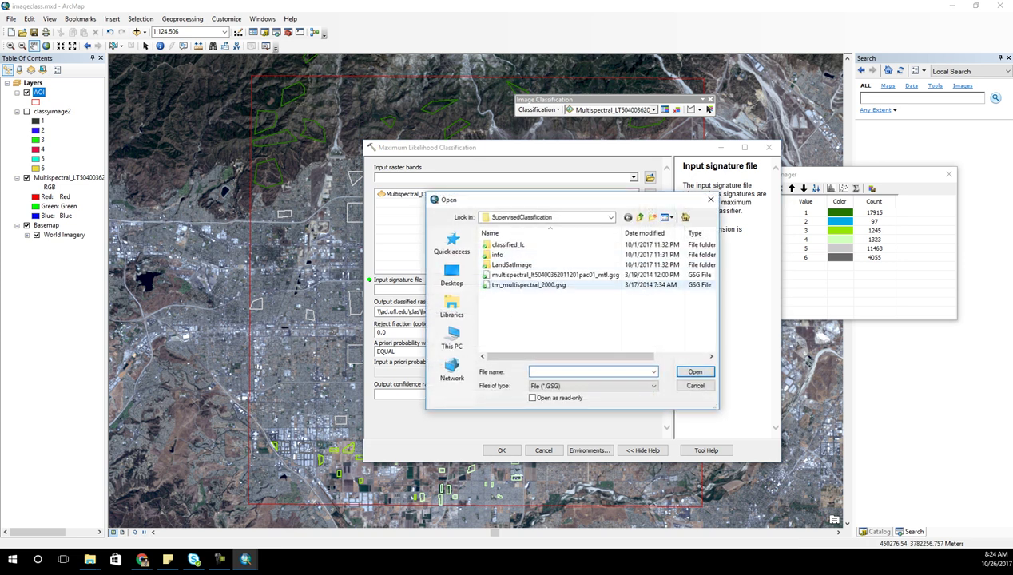
{"action": "left_click", "coordinate": [611, 217]}
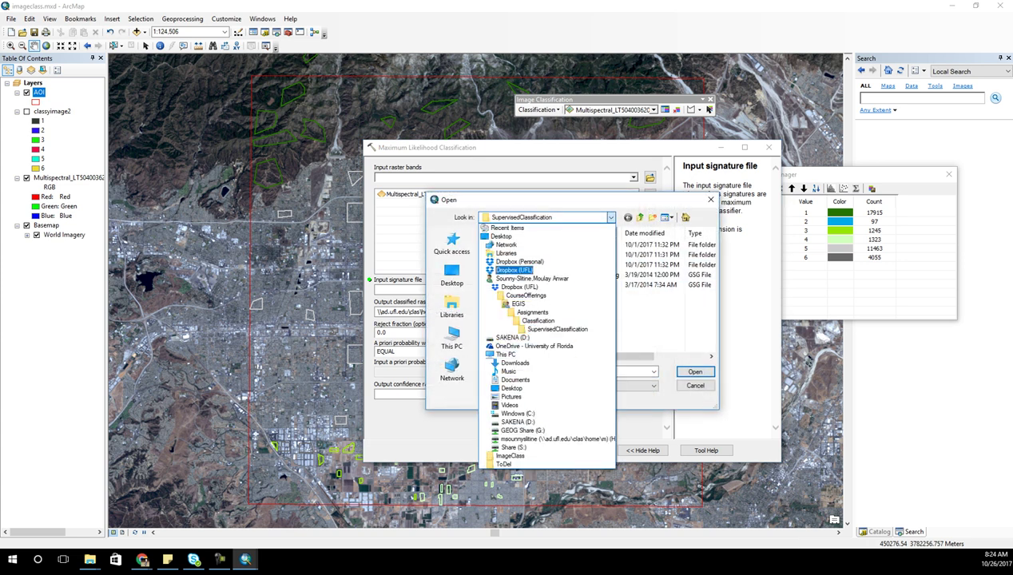
{"action": "left_click", "coordinate": [502, 236]}
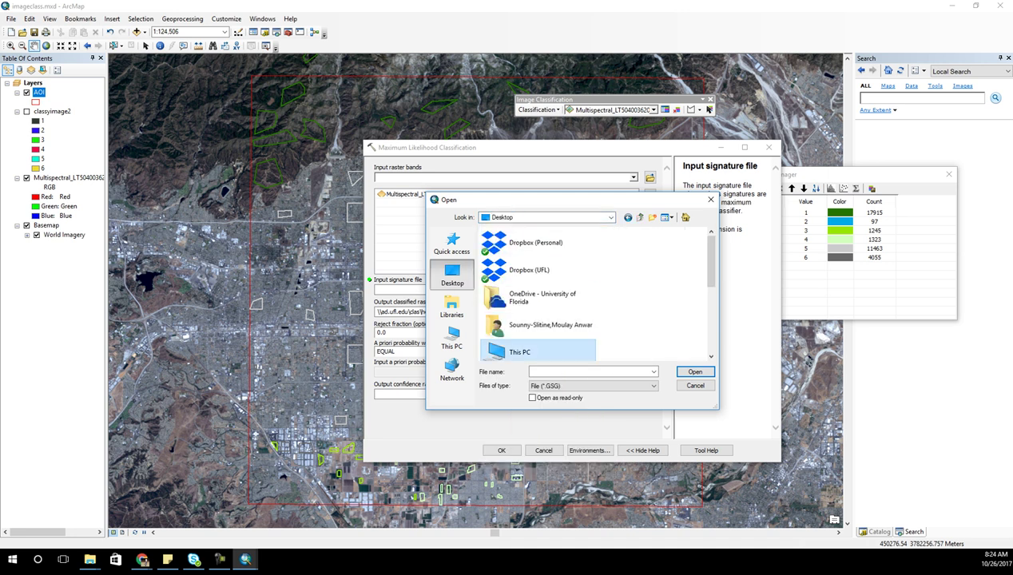
{"action": "scroll", "coordinate": [536, 255], "scroll_direction": "down", "scroll_amount": 2}
{"action": "scroll", "coordinate": [536, 304], "scroll_direction": "down", "scroll_amount": 1}
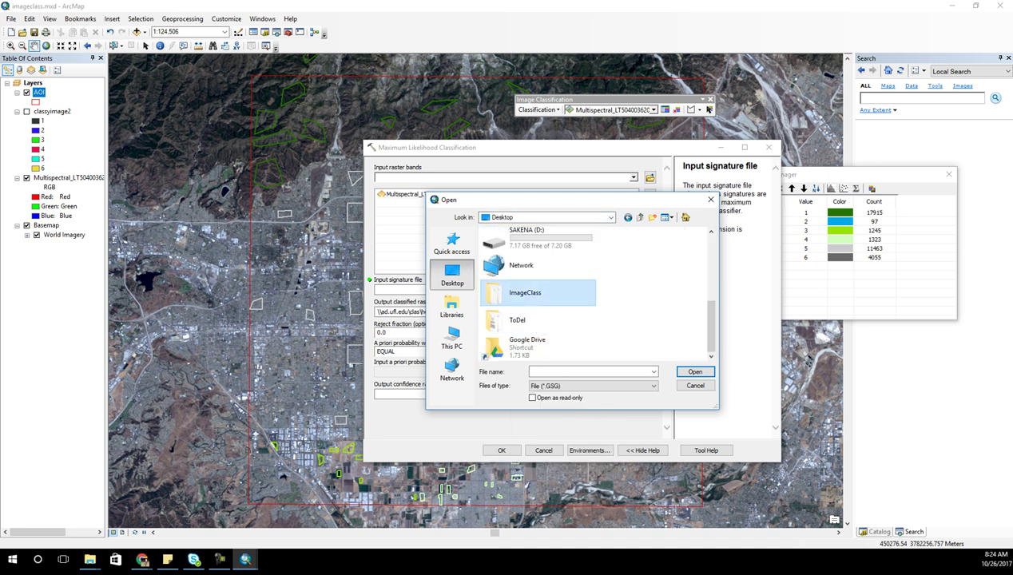
{"action": "double_click", "coordinate": [525, 292]}
{"action": "double_click", "coordinate": [534, 286]}
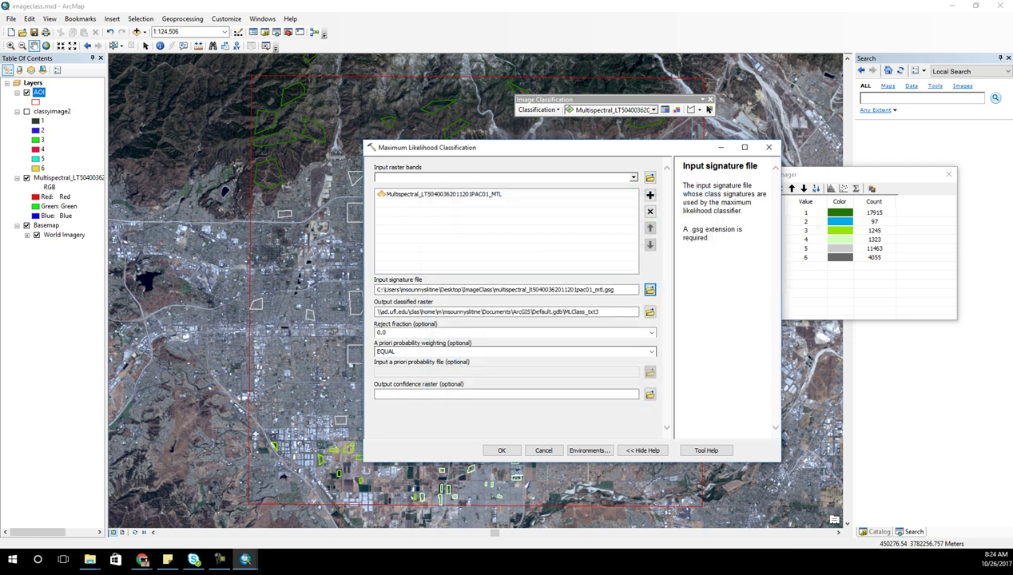
Set the output classified raster to classyimage3 in the ImageClass folder.
{"action": "left_click", "coordinate": [650, 311]}
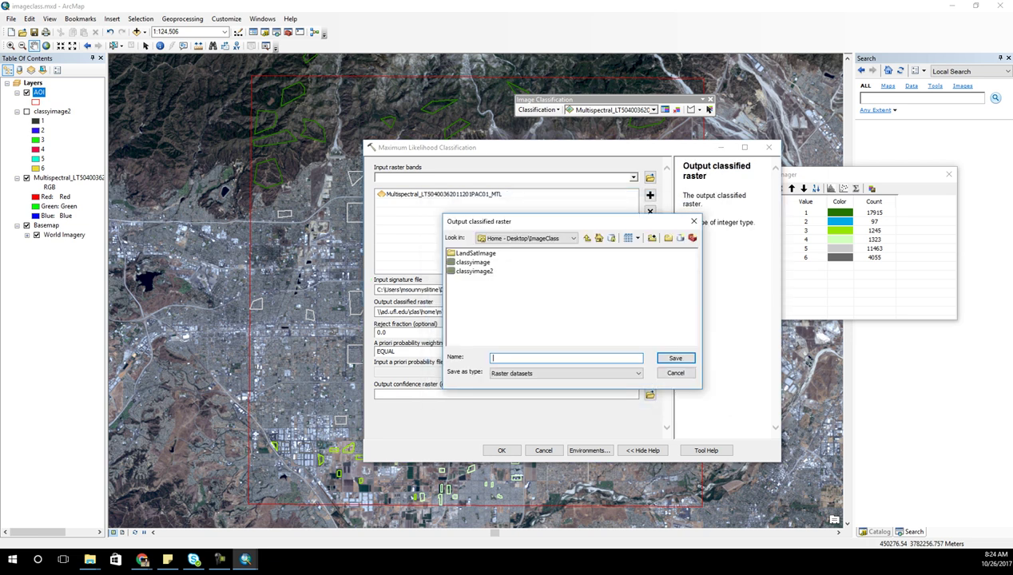
{"action": "left_click", "coordinate": [474, 271]}
{"action": "left_click_drag", "start_coordinate": [527, 358], "coordinate": [523, 358]}
{"action": "left_click", "coordinate": [676, 358]}
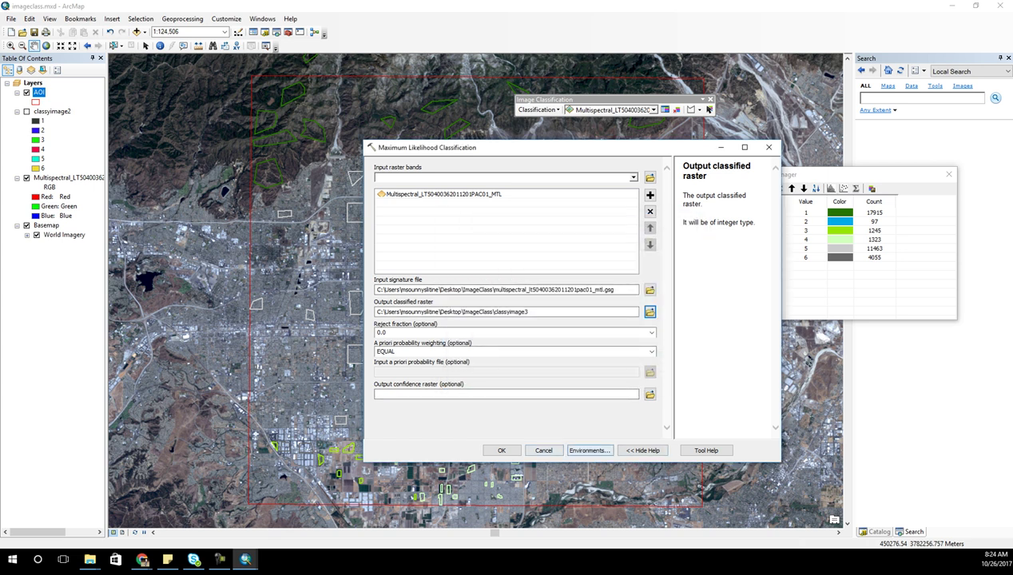
Set the tool's processing extent to Same as layer AOI and run the classification.
{"action": "left_click", "coordinate": [590, 451]}
{"action": "left_click", "coordinate": [405, 191]}
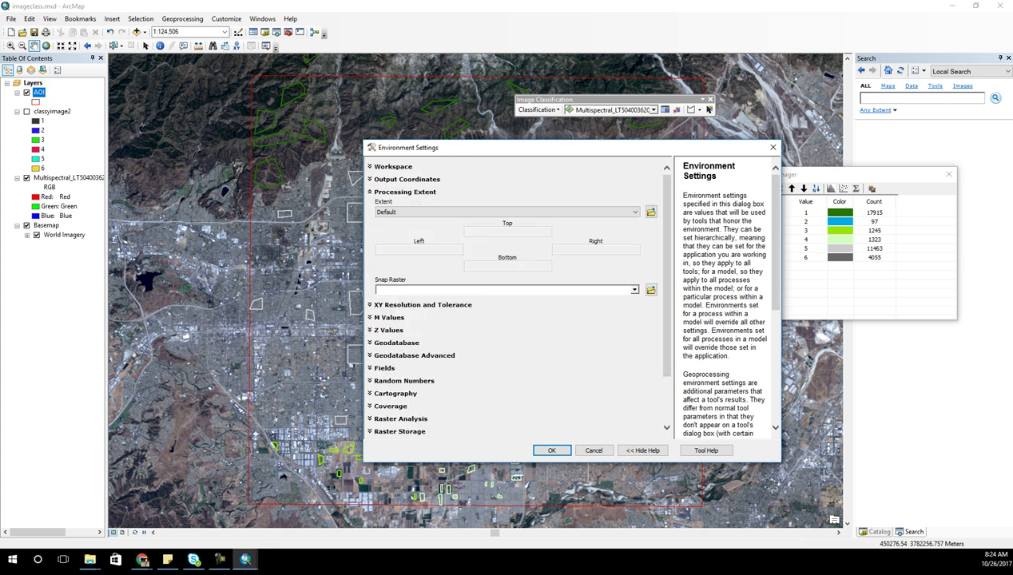
{"action": "left_click", "coordinate": [508, 212]}
{"action": "left_click", "coordinate": [528, 298]}
{"action": "left_click", "coordinate": [508, 212]}
{"action": "left_click", "coordinate": [480, 254]}
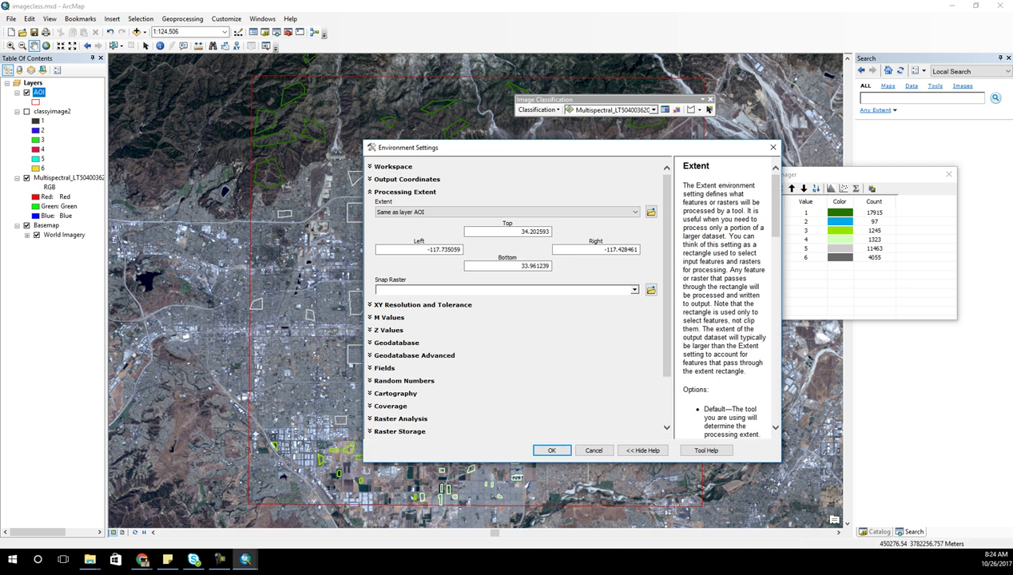
{"action": "left_click", "coordinate": [551, 450]}
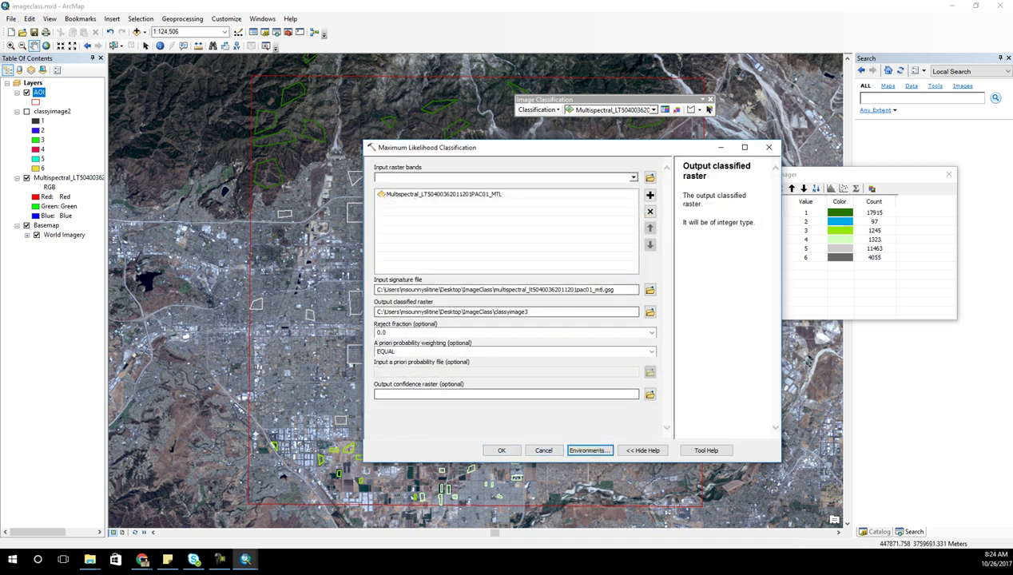
{"action": "left_click", "coordinate": [502, 450]}
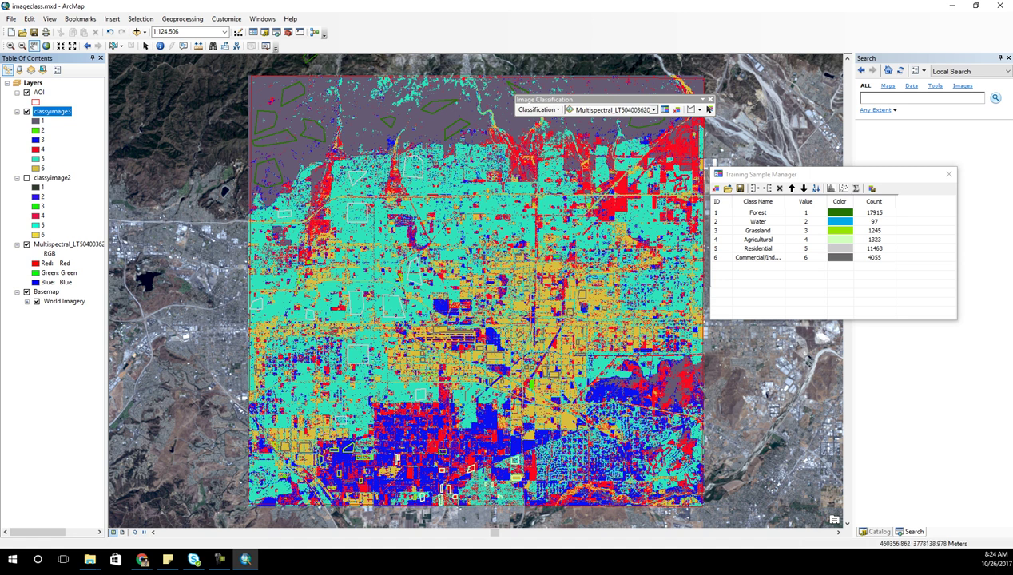
Apply the ESRI Green symbol to class 1 and the Blue symbol to class 2 of the classyimage3 layer.
{"action": "left_click", "coordinate": [43, 122]}
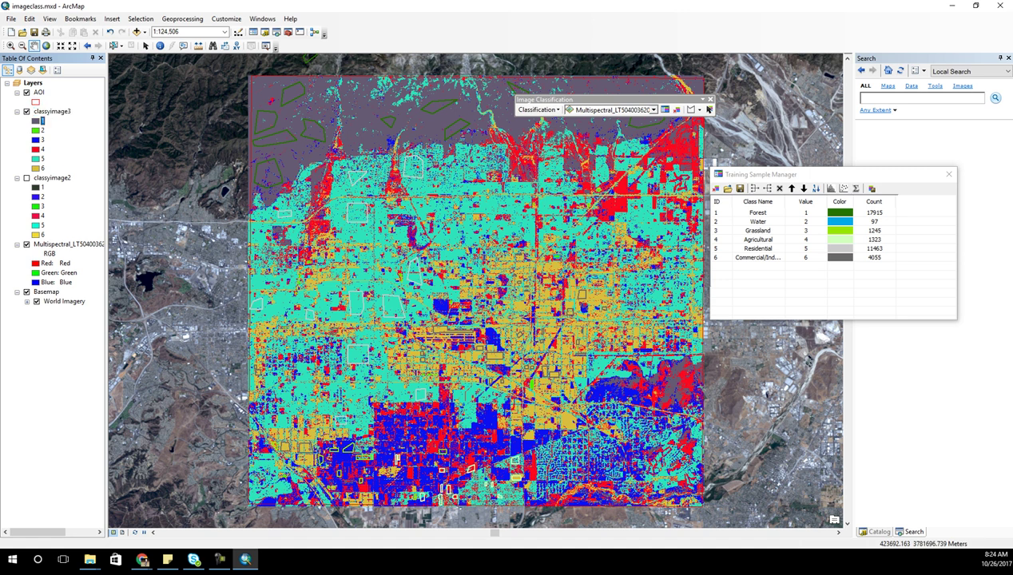
{"action": "double_click", "coordinate": [36, 121]}
{"action": "left_click", "coordinate": [400, 216]}
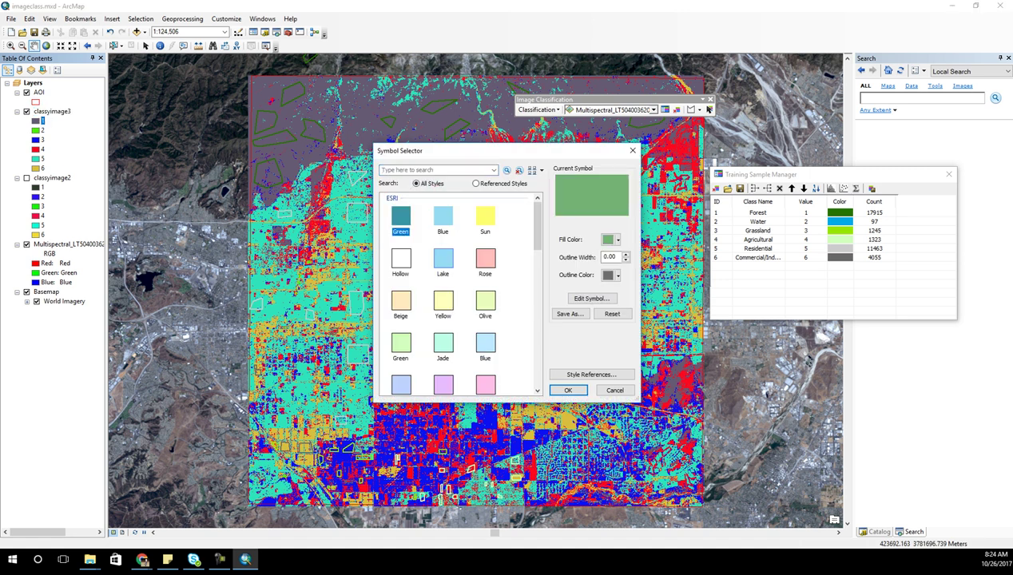
{"action": "left_click", "coordinate": [568, 390]}
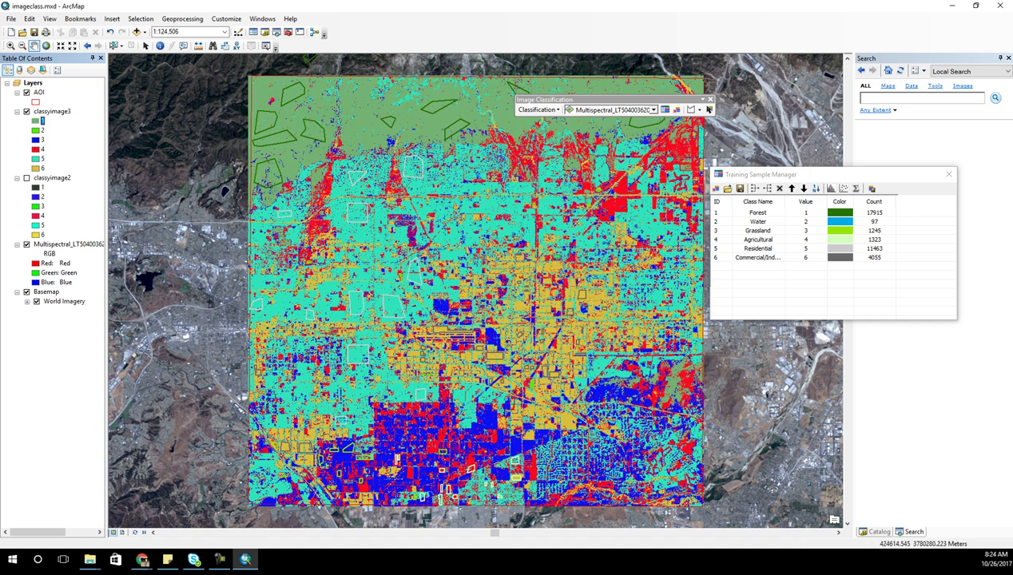
{"action": "left_click", "coordinate": [35, 129]}
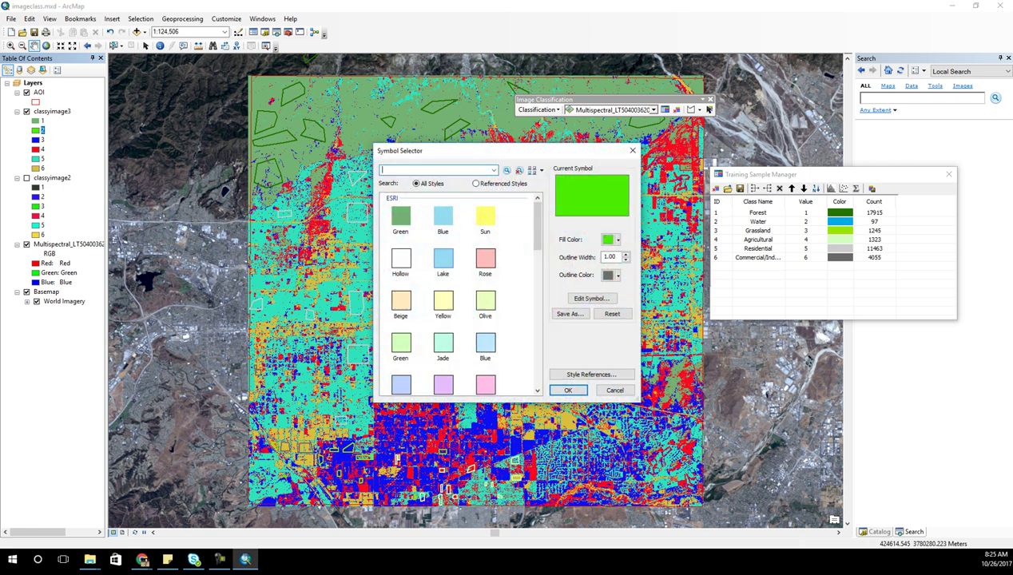
{"action": "left_click", "coordinate": [443, 216]}
{"action": "left_click", "coordinate": [568, 390]}
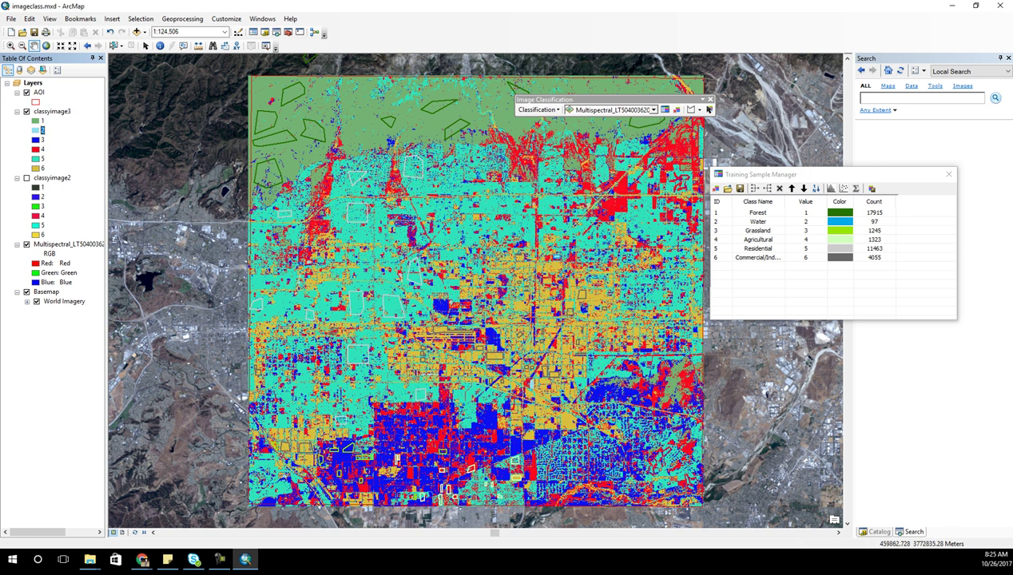
Set the fill color of class 1 in the classyimage3 layer to dark green.
{"action": "left_click", "coordinate": [35, 121]}
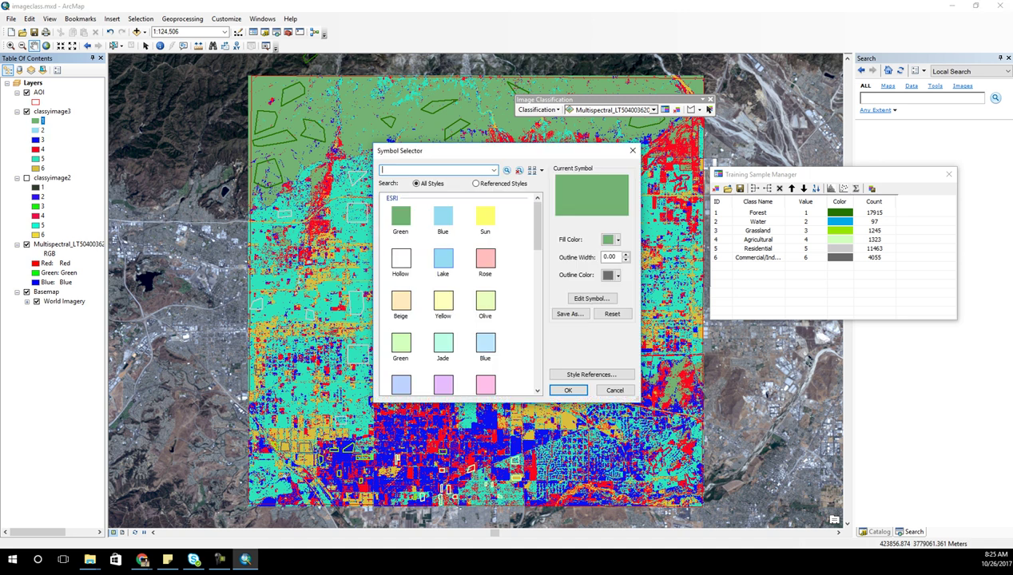
{"action": "left_click", "coordinate": [613, 239]}
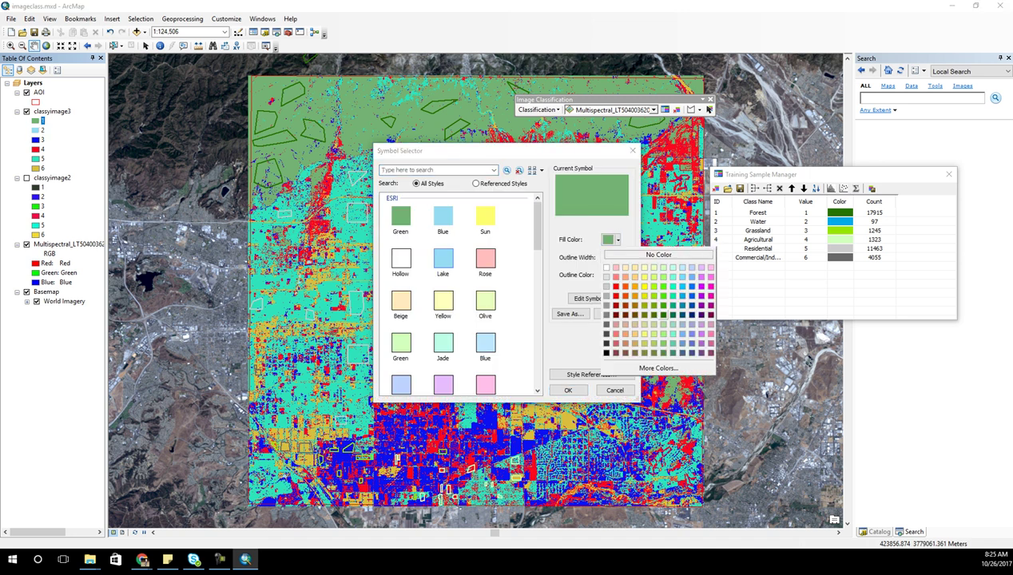
{"action": "left_click", "coordinate": [664, 315]}
{"action": "left_click", "coordinate": [568, 390]}
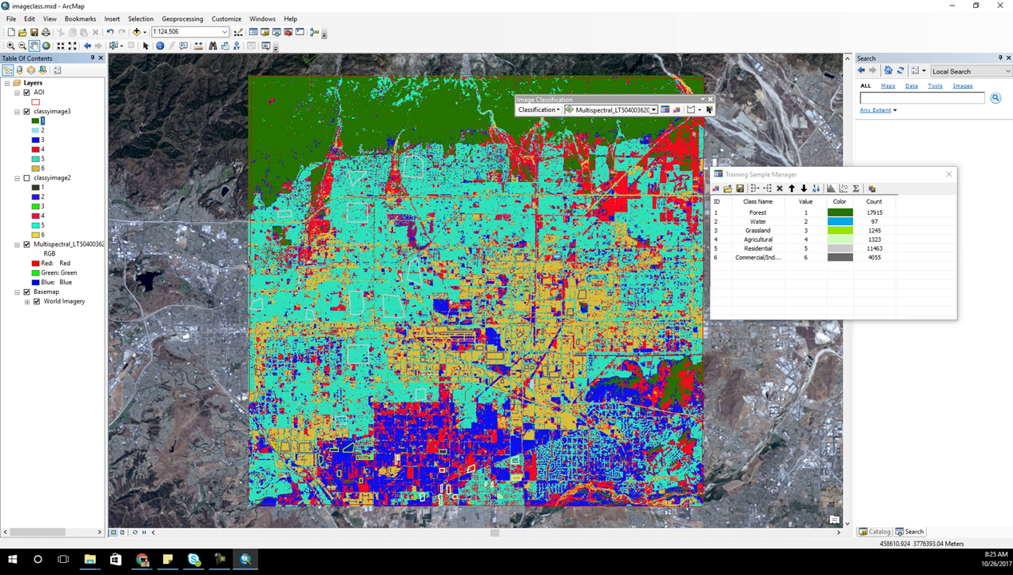
Open the attribute table of classyimage3 and check the pixel counts of values 5 and 4.
{"action": "right_click", "coordinate": [50, 112]}
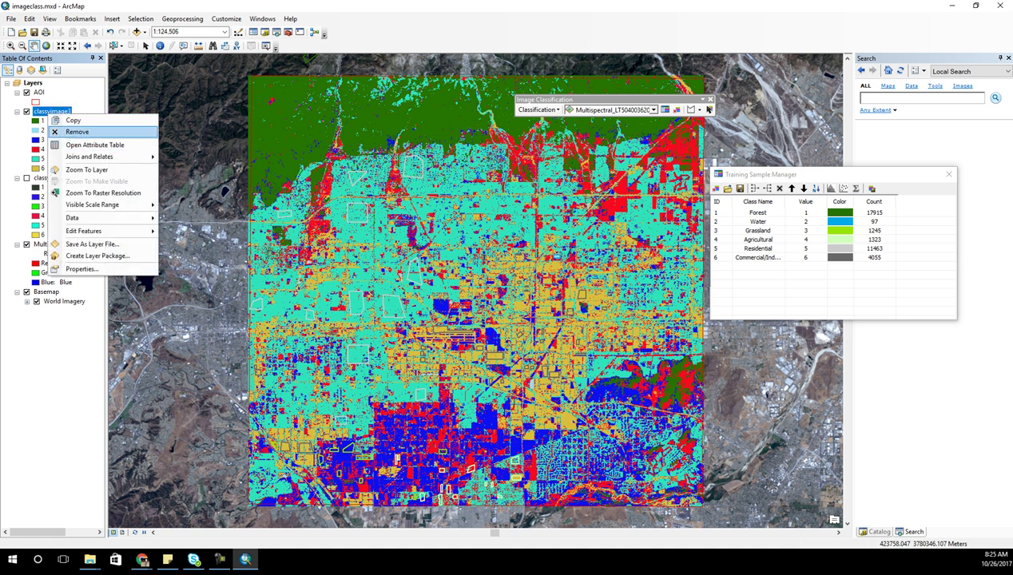
{"action": "left_click", "coordinate": [88, 144]}
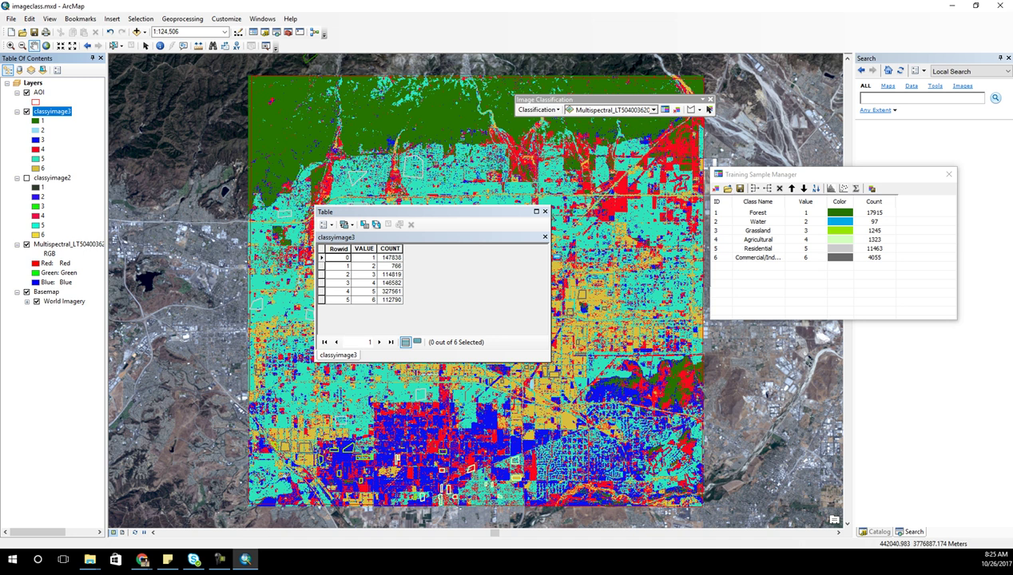
{"action": "left_click", "coordinate": [391, 291]}
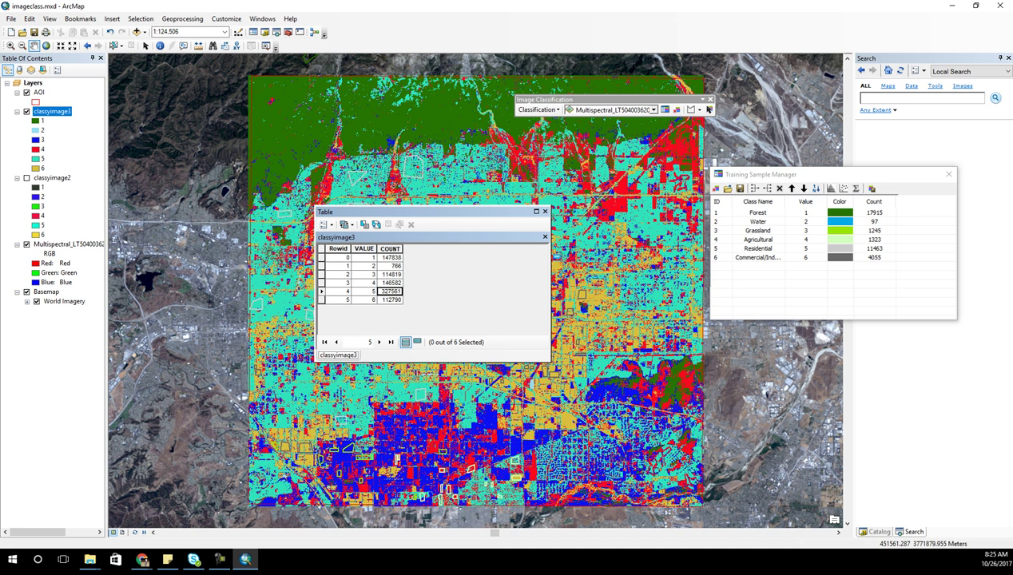
{"action": "left_click", "coordinate": [390, 283]}
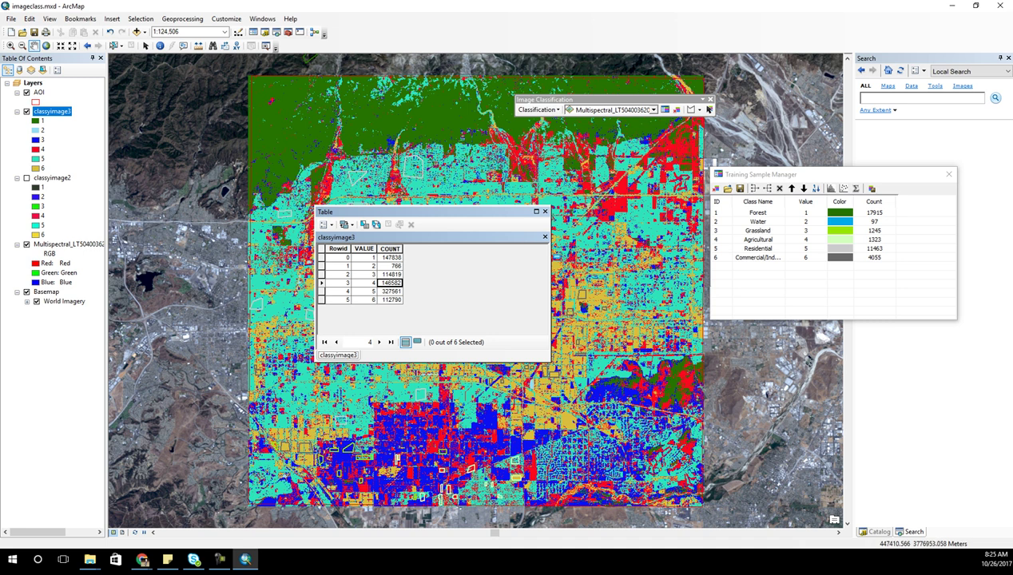
{"action": "left_click_drag", "start_coordinate": [488, 212], "coordinate": [647, 319]}
{"action": "left_click_drag", "start_coordinate": [576, 310], "coordinate": [700, 347]}
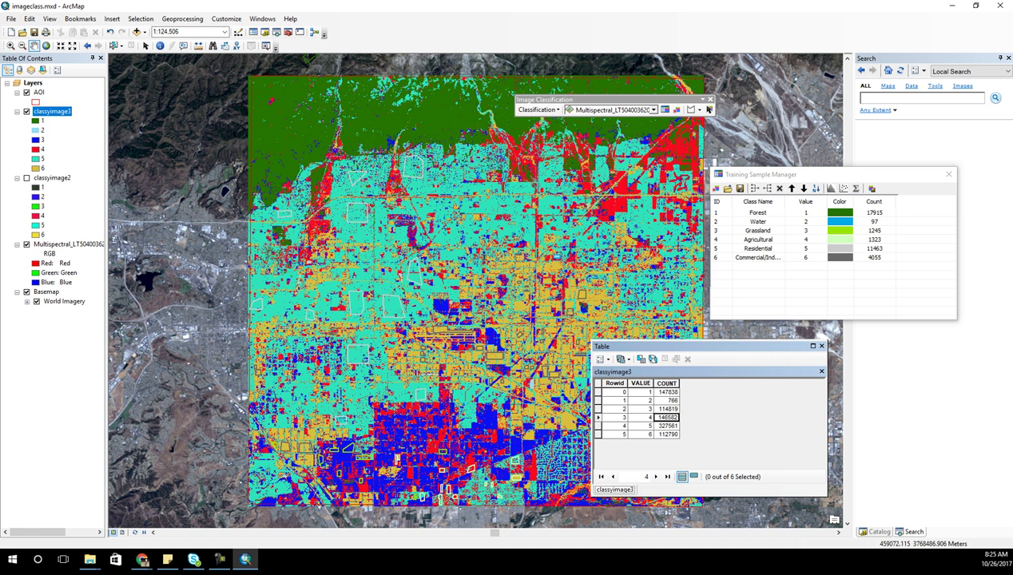
{"action": "left_click_drag", "start_coordinate": [679, 346], "coordinate": [572, 195]}
Try to select all six rows of the classyimage3 attribute table and copy the selected records.
{"action": "left_click", "coordinate": [492, 240]}
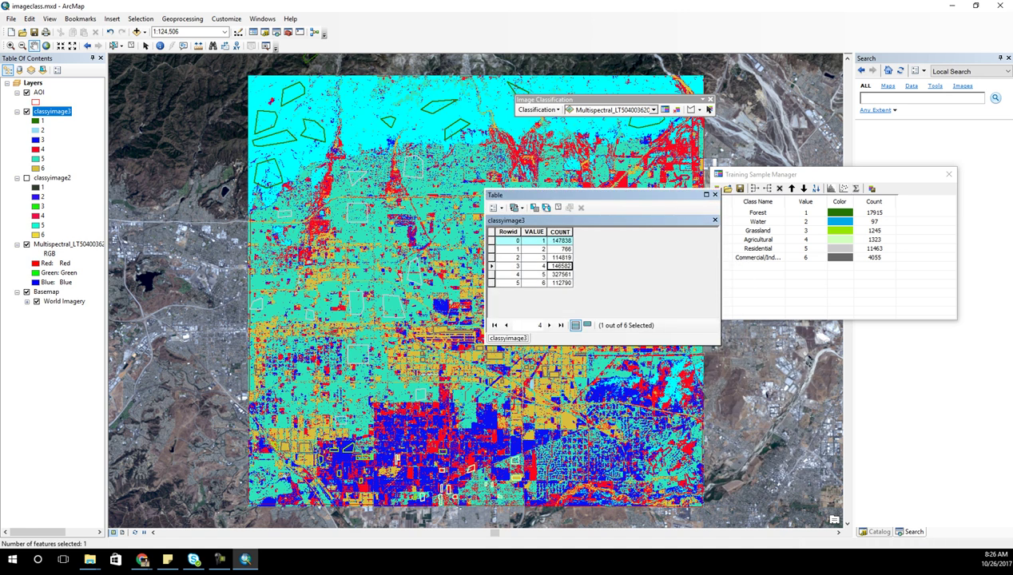
{"action": "left_click_drag", "start_coordinate": [491, 283], "coordinate": [491, 240]}
{"action": "right_click", "coordinate": [490, 247]}
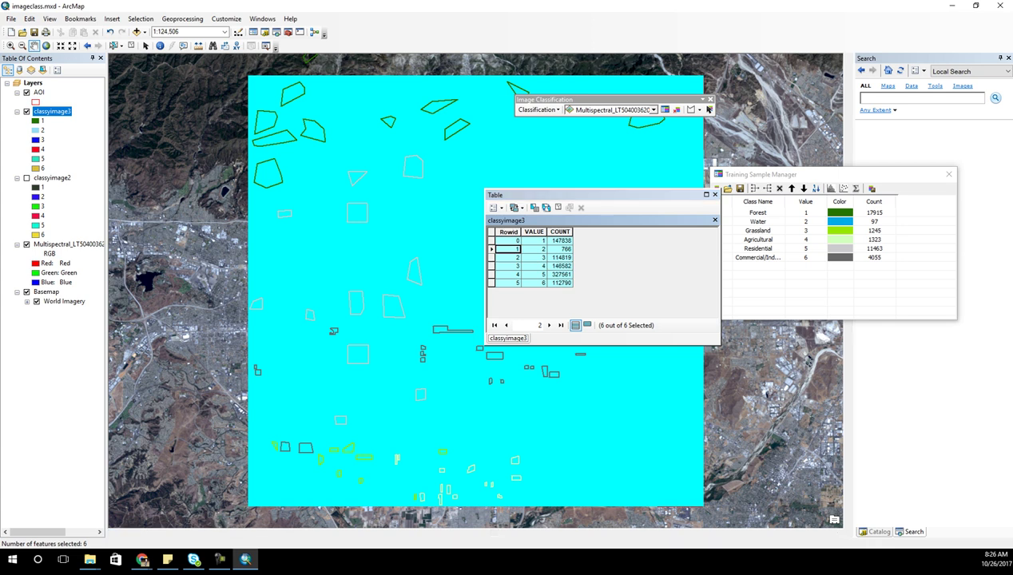
{"action": "left_click", "coordinate": [531, 362]}
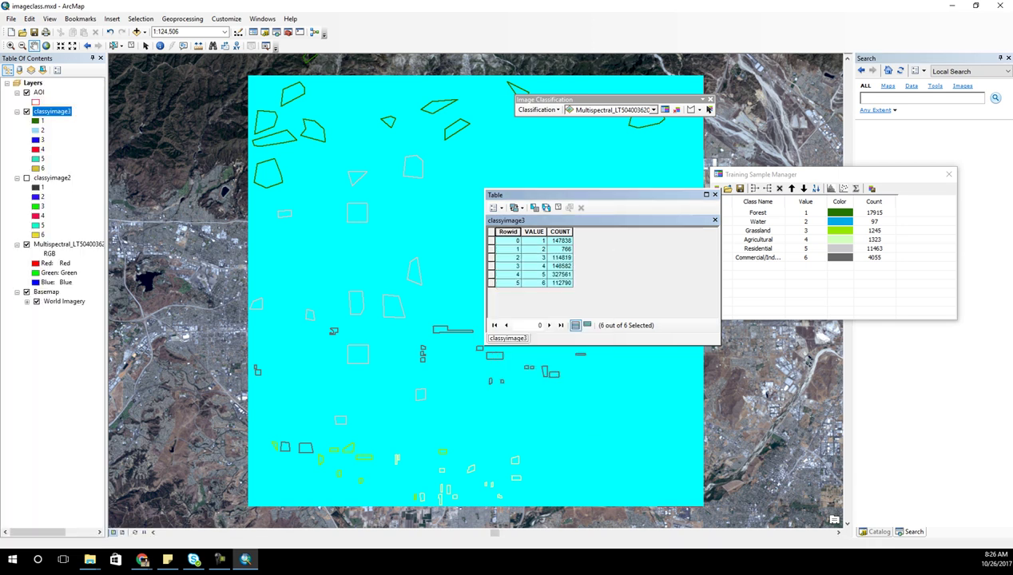
{"action": "right_click", "coordinate": [491, 241]}
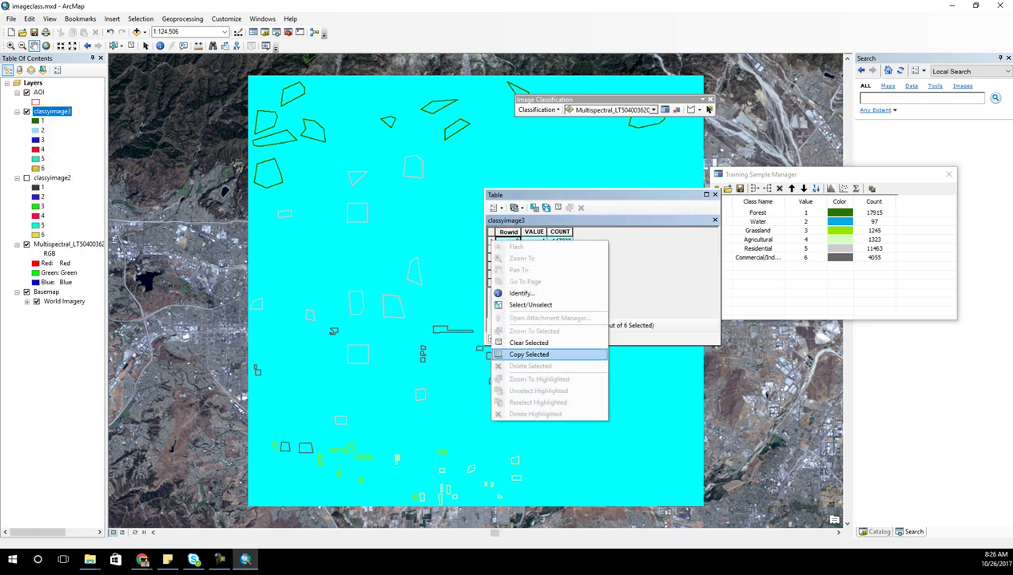
{"action": "left_click", "coordinate": [530, 354]}
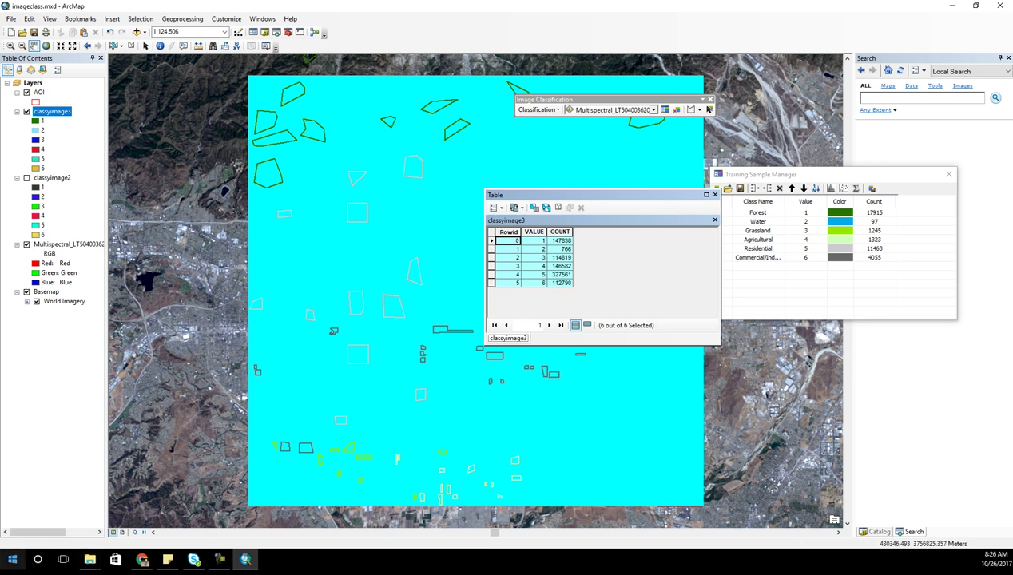
Open Excel with a blank workbook to receive the class counts.
{"action": "left_click", "coordinate": [12, 559]}
{"action": "type", "text": "excel"}
{"action": "key", "text": "Return"}
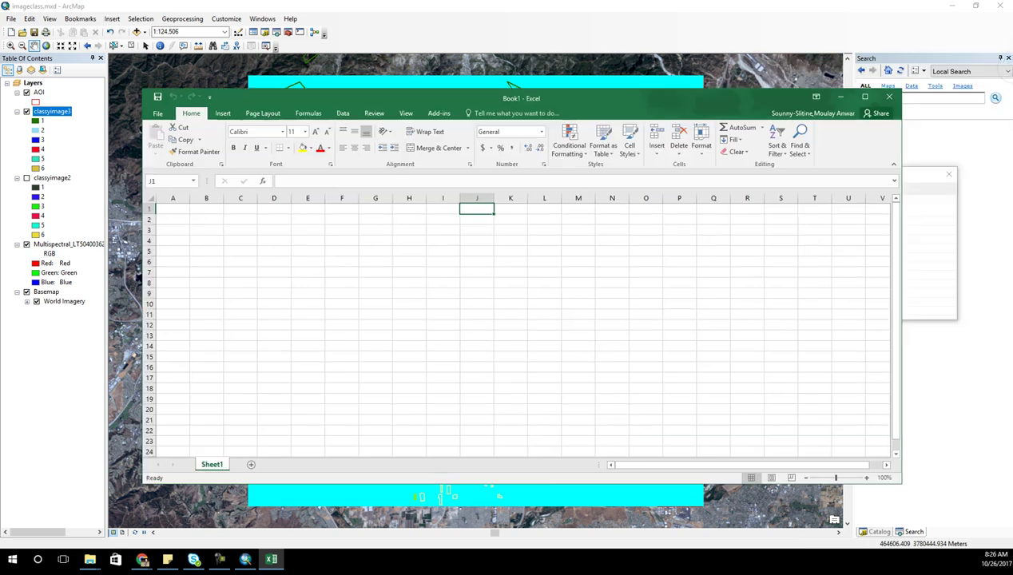
{"action": "left_click_drag", "start_coordinate": [559, 95], "coordinate": [530, 62]}
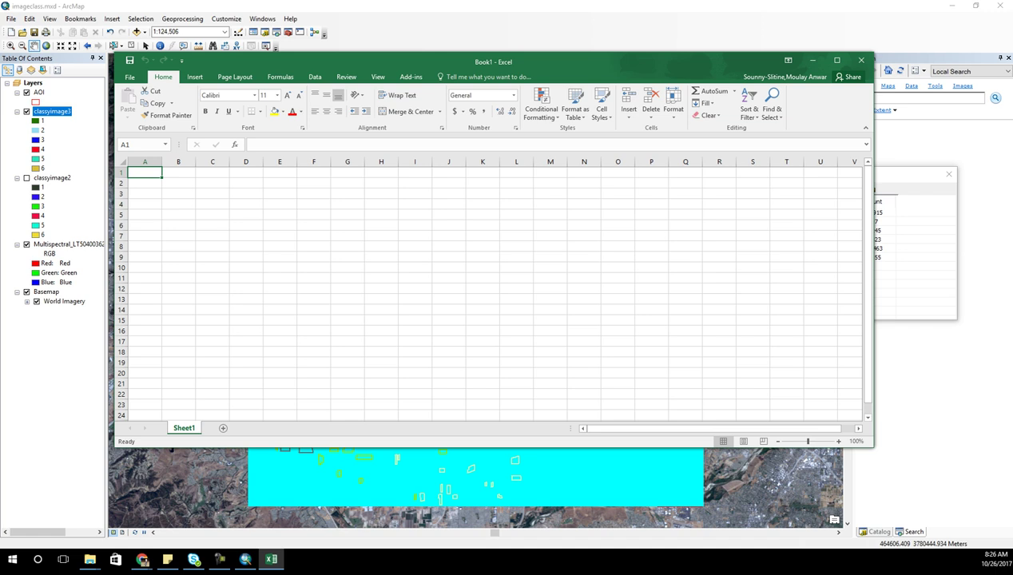
{"action": "right_click", "coordinate": [146, 172]}
{"action": "key", "text": "Escape"}
{"action": "left_click_drag", "start_coordinate": [530, 61], "coordinate": [508, 15]}
{"action": "left_click_drag", "start_coordinate": [216, 483], "coordinate": [256, 465]}
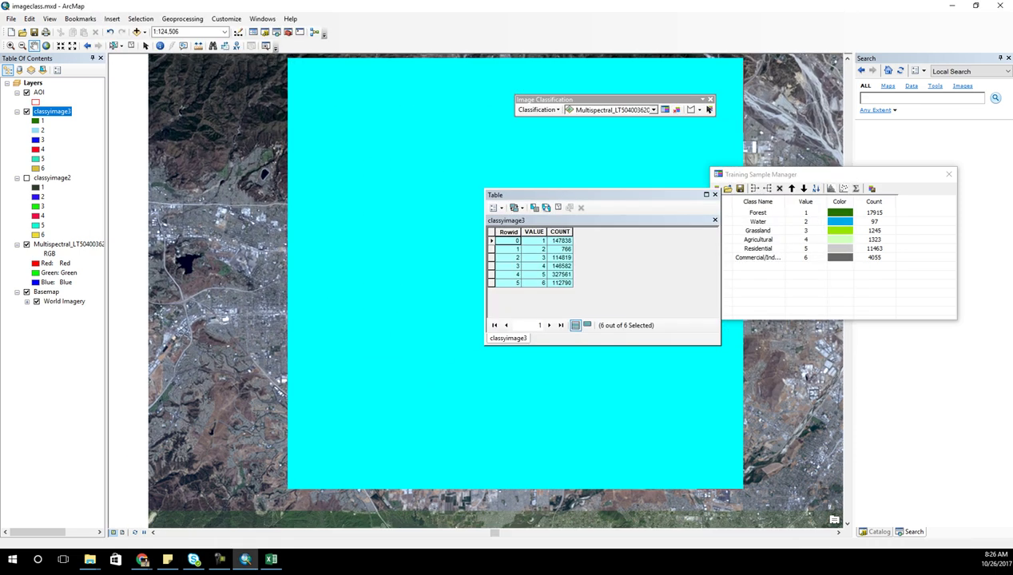
{"action": "right_click", "coordinate": [492, 241]}
{"action": "left_click", "coordinate": [527, 358]}
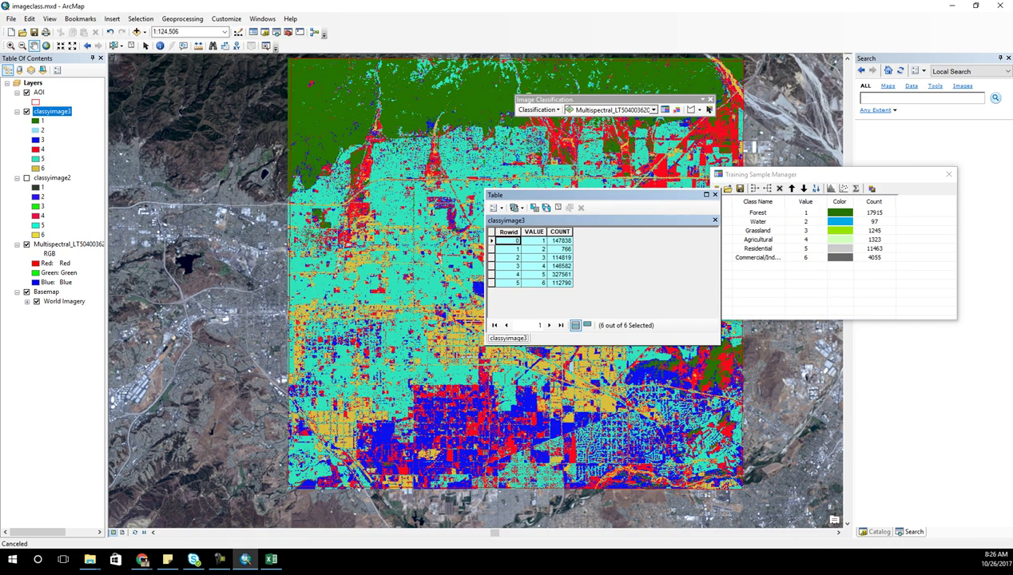
{"action": "left_click", "coordinate": [491, 283]}
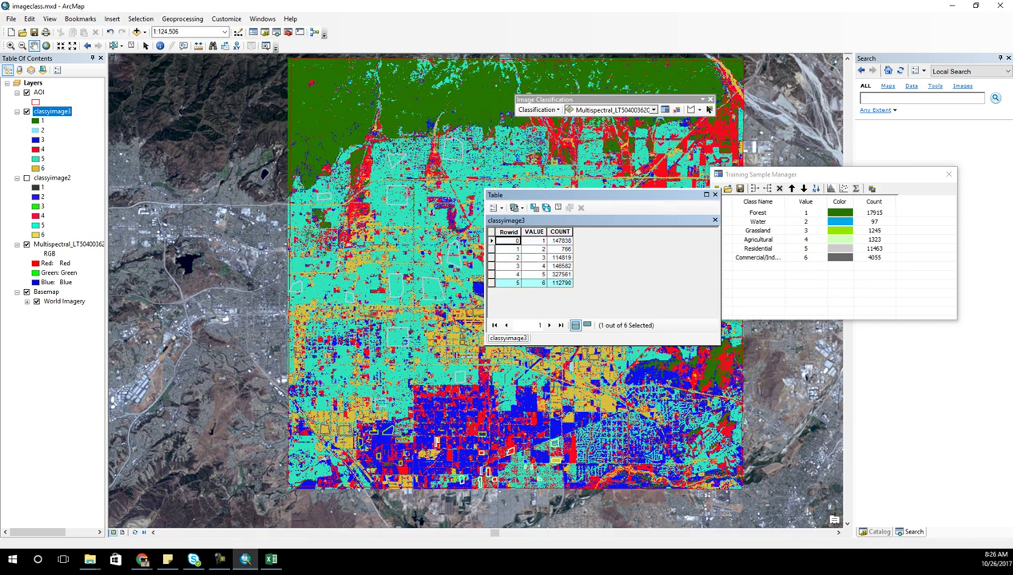
{"action": "left_click", "coordinate": [492, 241], "text": "shift"}
{"action": "left_click", "coordinate": [559, 207]}
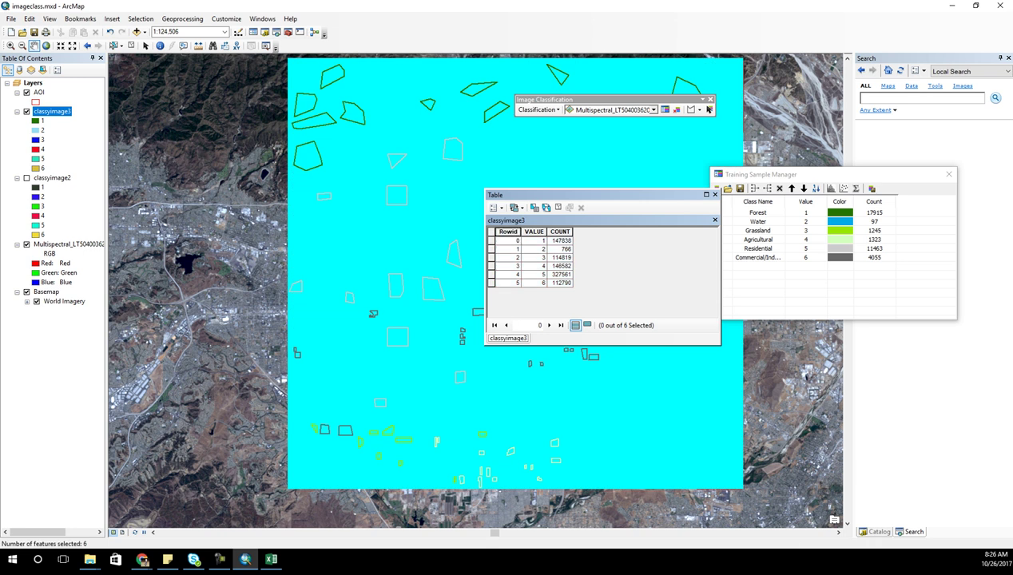
Select the classyimage3 table rows for values 1 through 6 and copy them.
{"action": "left_click", "coordinate": [491, 240]}
{"action": "left_click", "coordinate": [492, 240]}
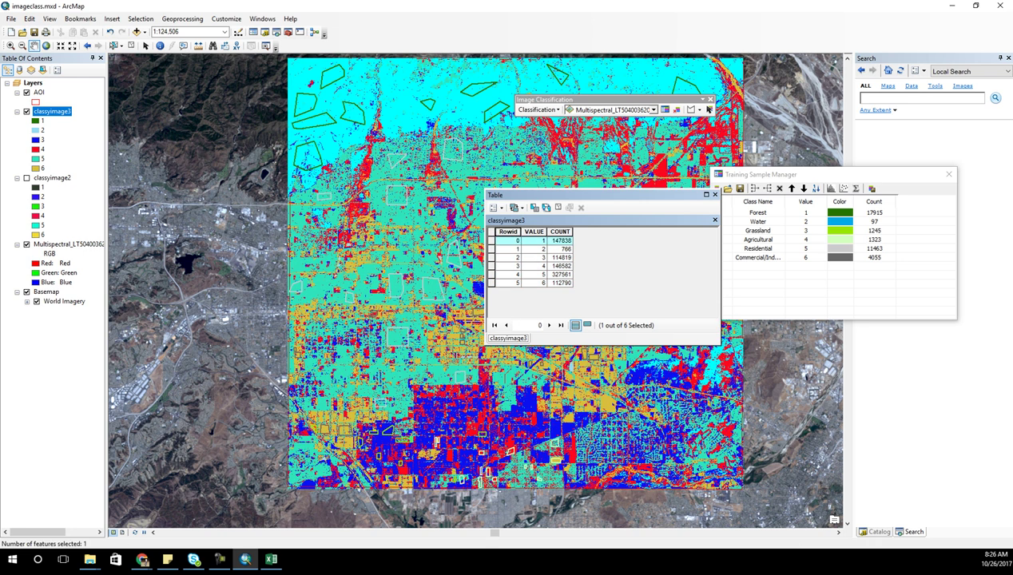
{"action": "left_click", "coordinate": [491, 283], "text": "shift"}
{"action": "right_click", "coordinate": [492, 283]}
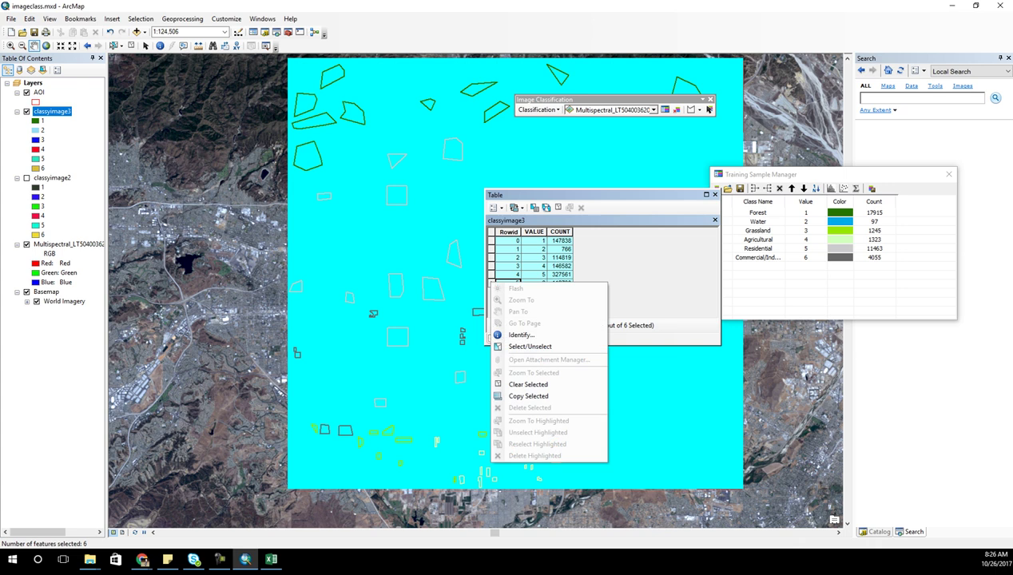
{"action": "left_click", "coordinate": [528, 396]}
Switch to Excel and paste the copied class records into Sheet1 starting at cell A1.
{"action": "left_click", "coordinate": [271, 560]}
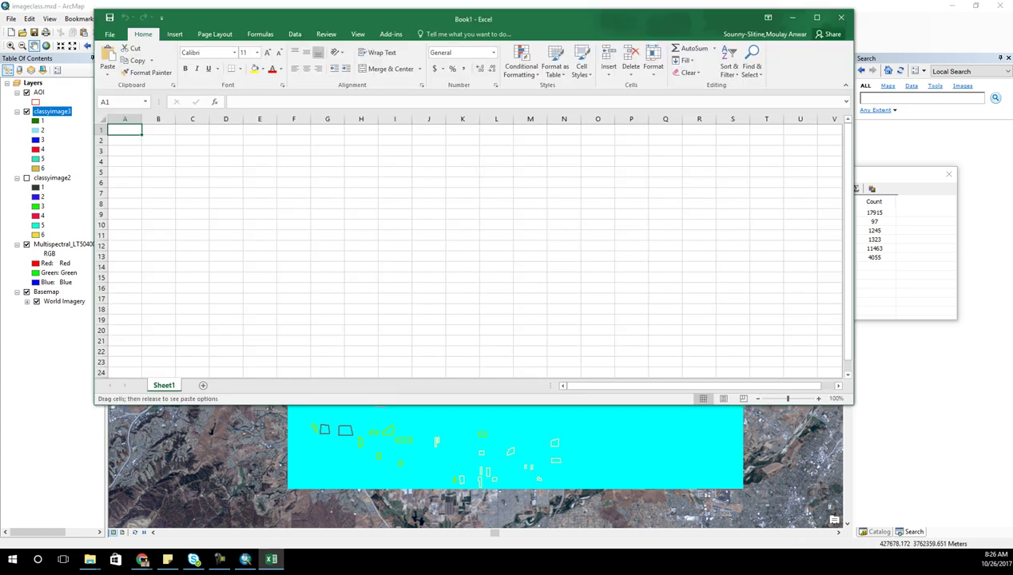
{"action": "right_click", "coordinate": [125, 128]}
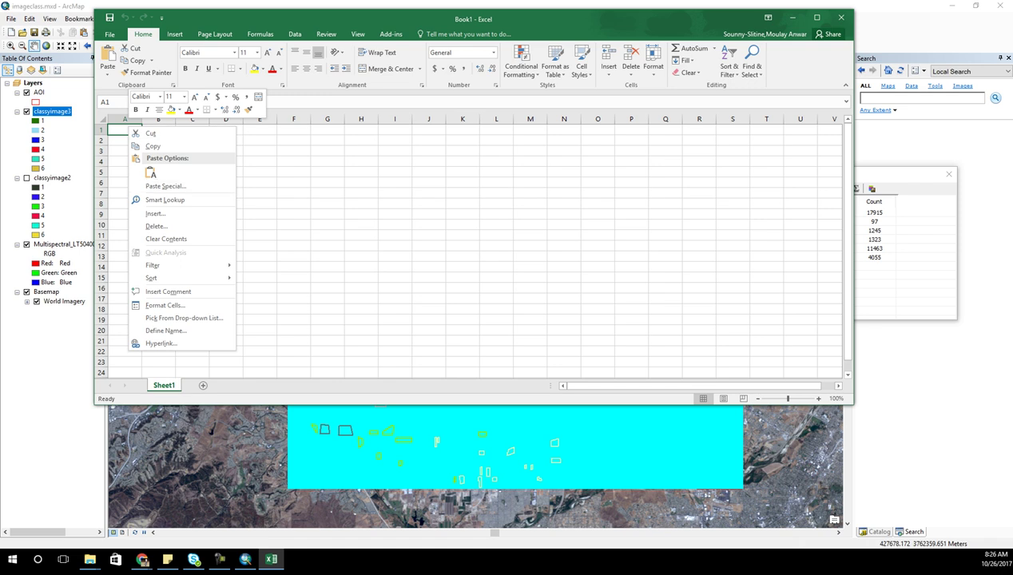
{"action": "left_click", "coordinate": [147, 170]}
{"action": "left_click", "coordinate": [260, 183]}
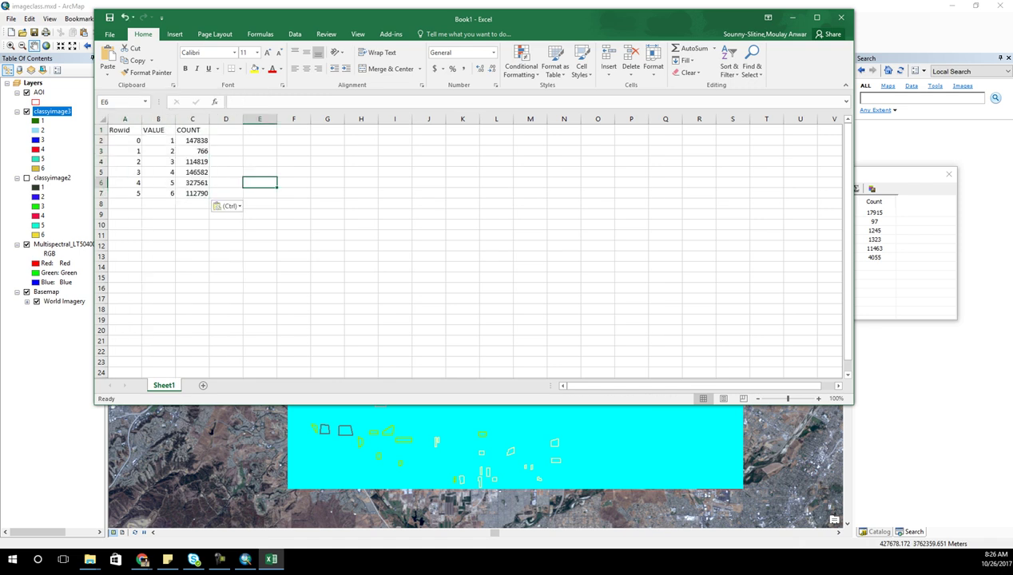
Replace the Rowid header in cell A1 with LULC.
{"action": "left_click", "coordinate": [125, 119]}
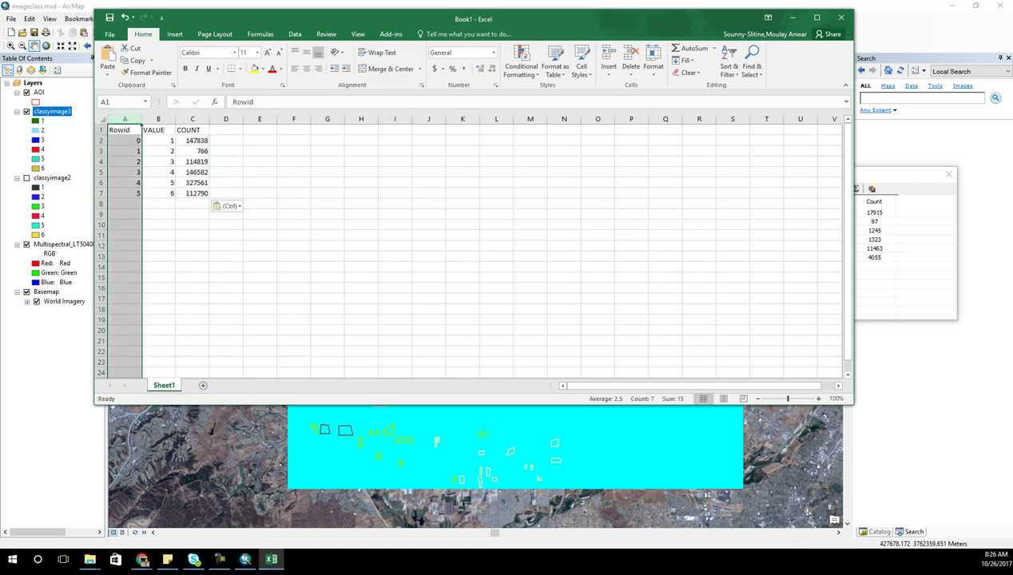
{"action": "left_click", "coordinate": [125, 131]}
{"action": "type", "text": "Loc"}
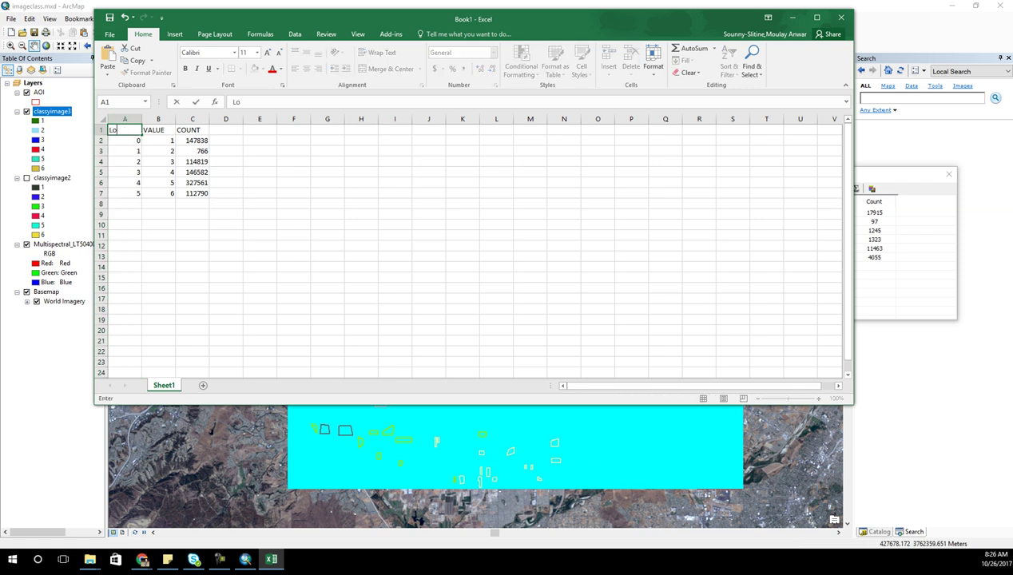
{"action": "key", "text": "BackSpace"}
{"action": "type", "text": "ULC"}
{"action": "key", "text": "Return"}
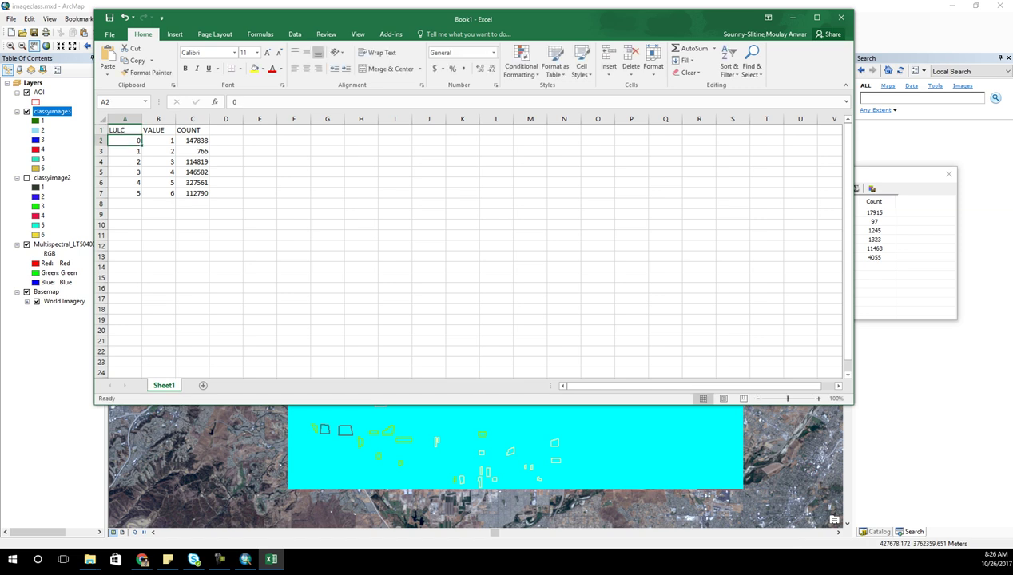
Label the classes with value 1 and 2 as Forest and Water in cells A2 and A3.
{"action": "type", "text": "Forest"}
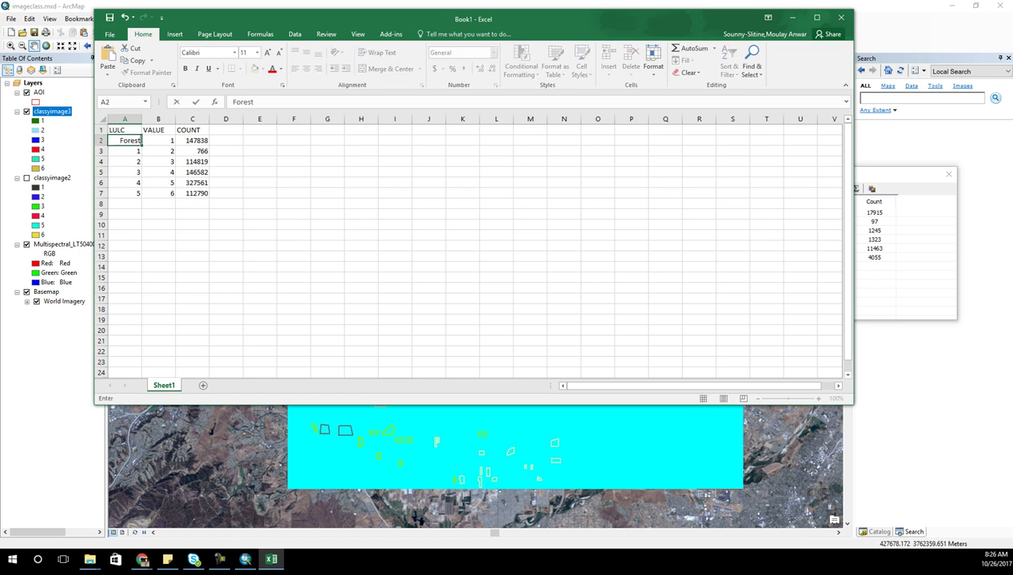
{"action": "key", "text": "Return"}
{"action": "type", "text": "Water"}
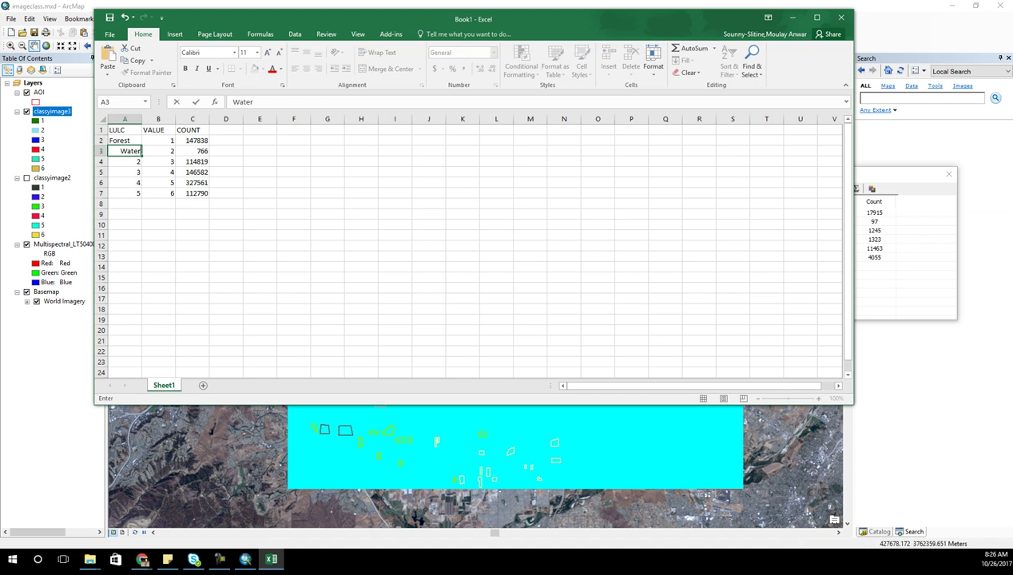
Label the class with value 5 as Res in cell A6 of the LULC column.
{"action": "left_click", "coordinate": [124, 183]}
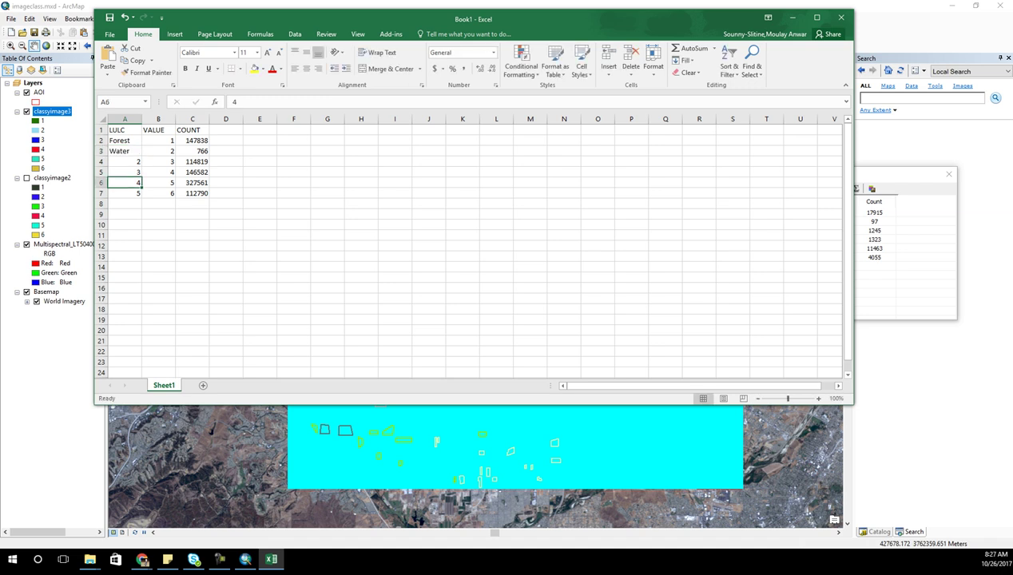
{"action": "type", "text": "A"}
{"action": "key", "text": "BackSpace"}
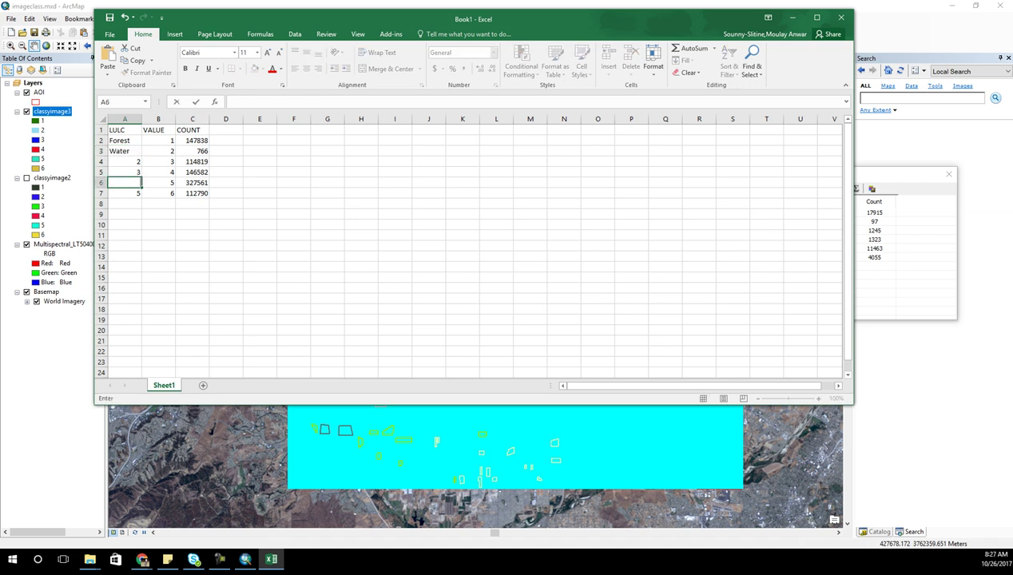
{"action": "type", "text": "REsidenital"}
{"action": "double_click", "coordinate": [126, 184]}
{"action": "left_click", "coordinate": [127, 184]}
{"action": "double_click", "coordinate": [126, 184]}
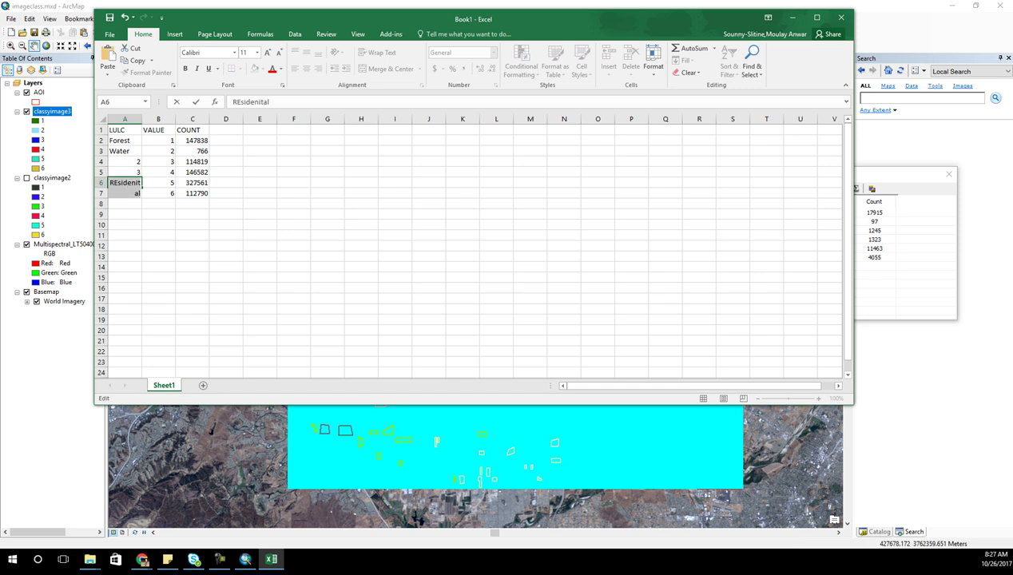
{"action": "type", "text": "REs"}
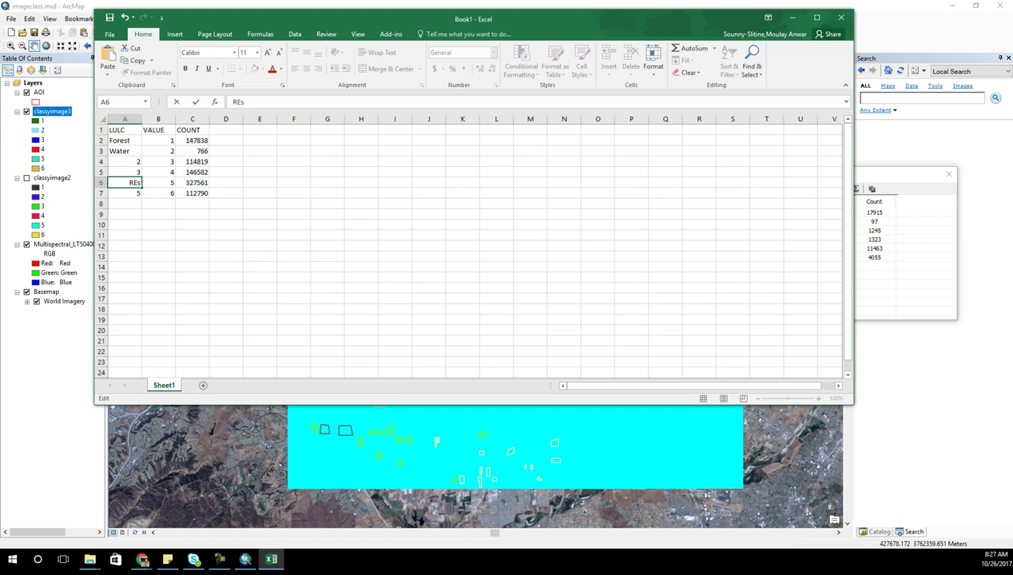
{"action": "key", "text": "BackSpace"}
{"action": "key", "text": "BackSpace"}
{"action": "type", "text": "es"}
{"action": "left_click", "coordinate": [193, 309]}
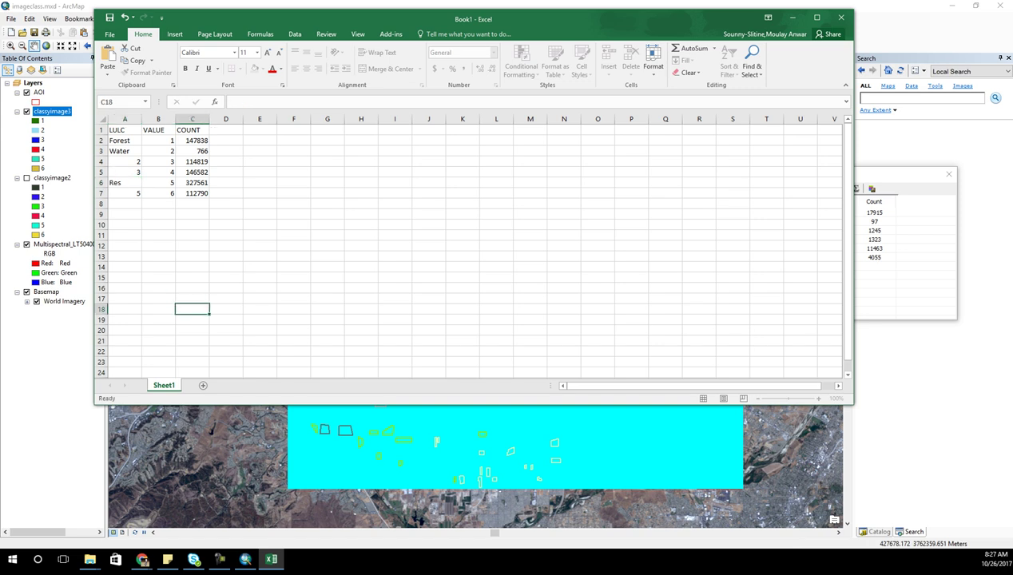
{"action": "left_click_drag", "start_coordinate": [351, 19], "coordinate": [287, 70]}
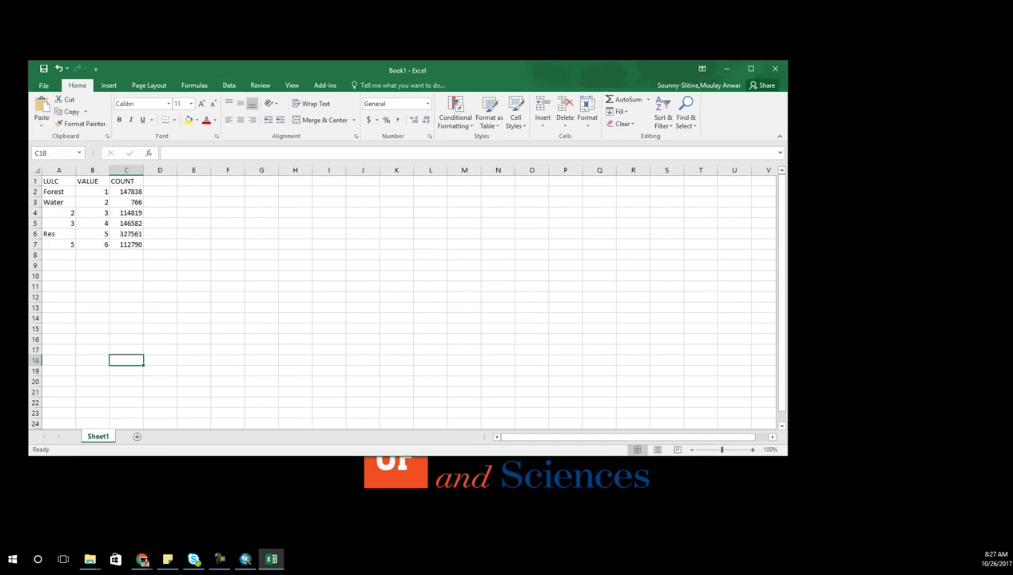
Bring ArcMap up behind Excel and narrow the Excel window so it no longer covers the Training Sample Manager class list.
{"action": "left_click", "coordinate": [246, 559]}
{"action": "left_click", "coordinate": [245, 559]}
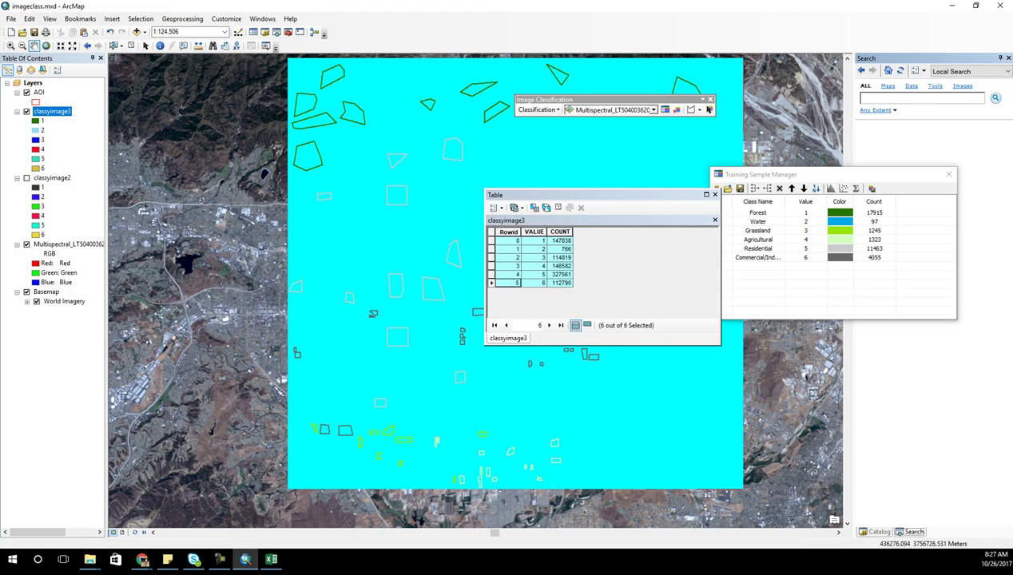
{"action": "left_click", "coordinate": [271, 560]}
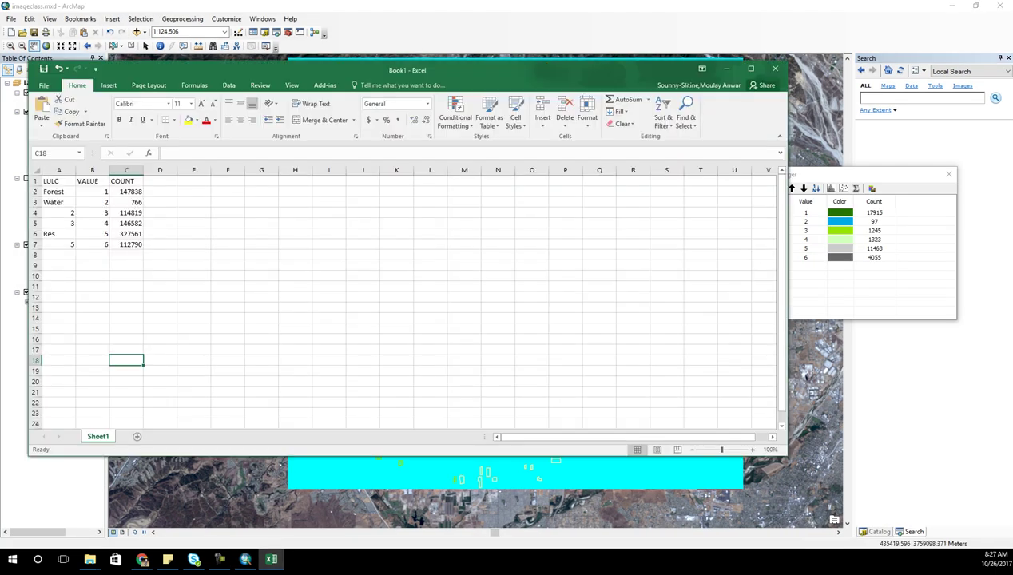
{"action": "left_click_drag", "start_coordinate": [788, 328], "coordinate": [662, 328]}
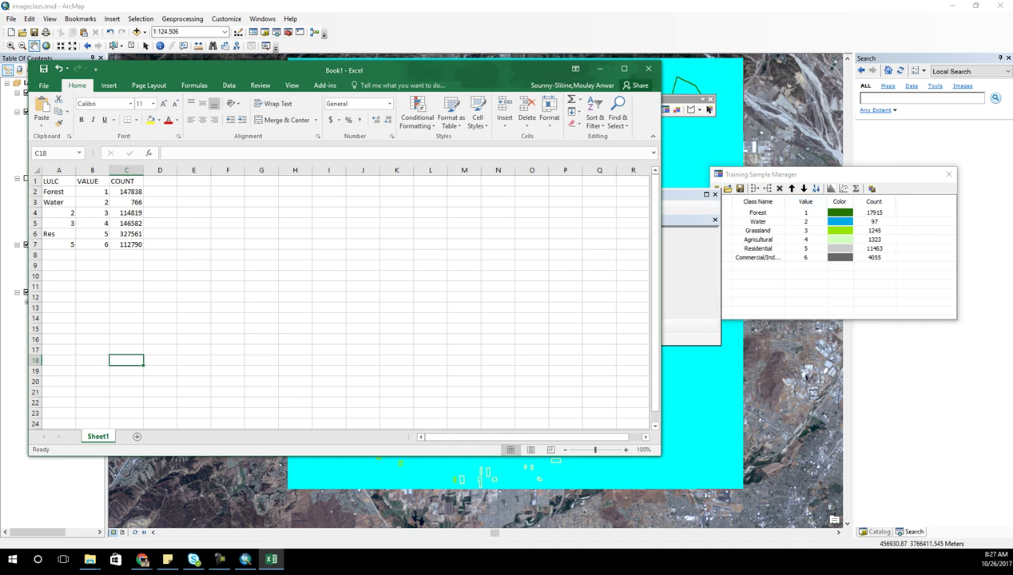
Enter Commercia as the class with value 6 in cell A7 and complete the Res label in cell A6 as Residential.
{"action": "left_click", "coordinate": [59, 245]}
{"action": "type", "text": "Commercia"}
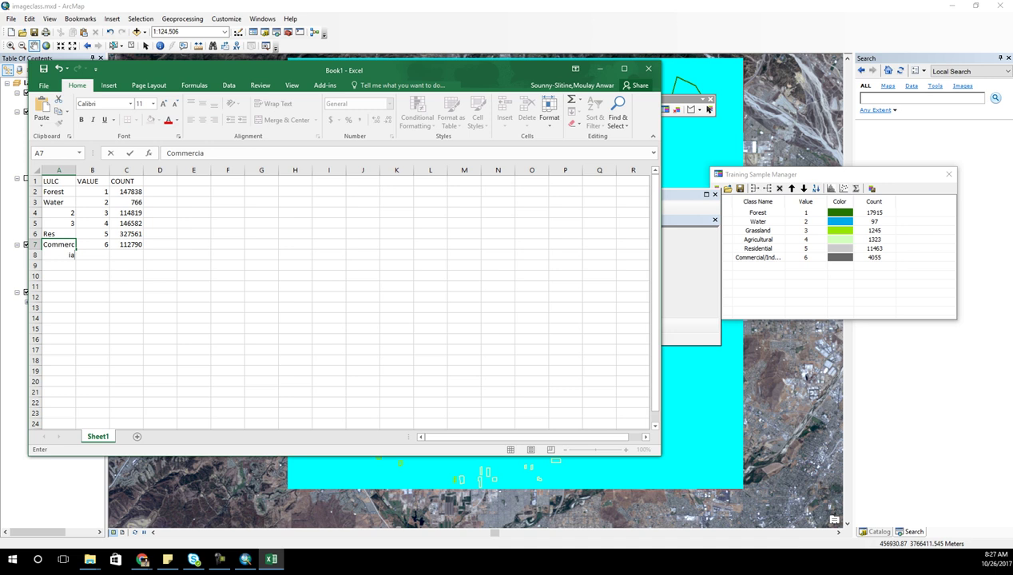
{"action": "left_click", "coordinate": [59, 234]}
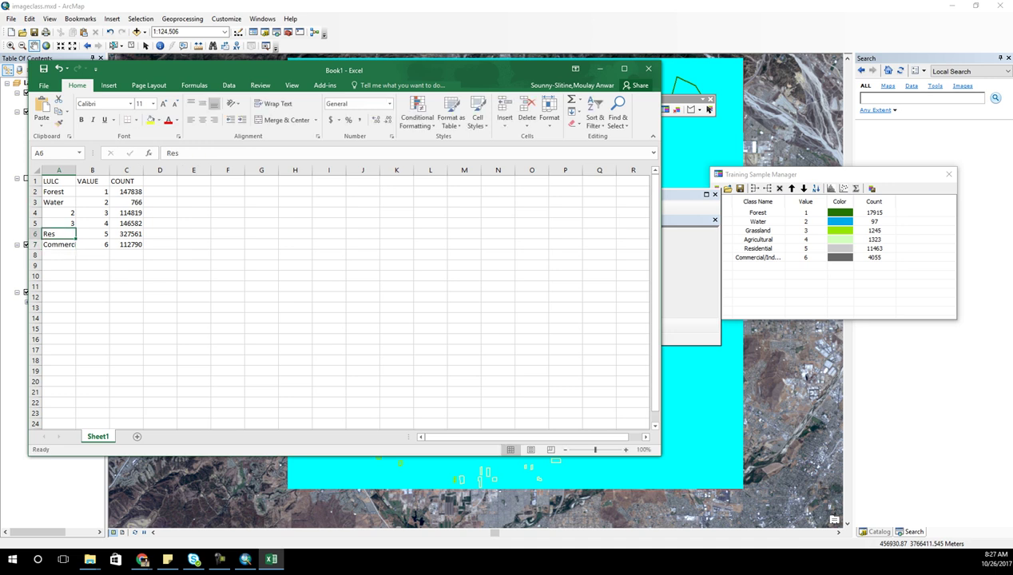
{"action": "key", "text": "F2"}
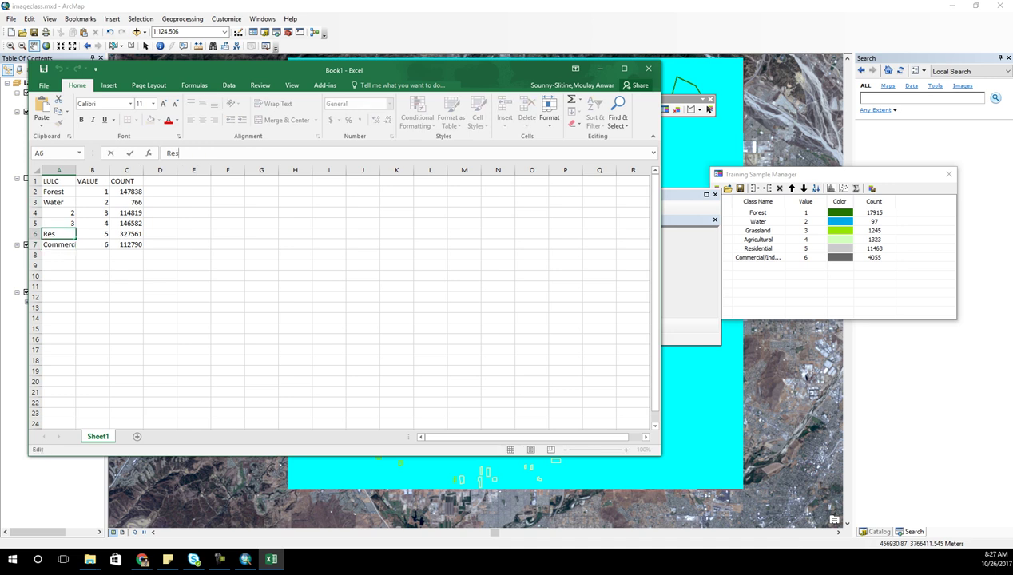
{"action": "type", "text": "idential"}
Label the classes with value 4 and 3 as Agricultural and Grassland in cells A5 and A4.
{"action": "left_click", "coordinate": [59, 224]}
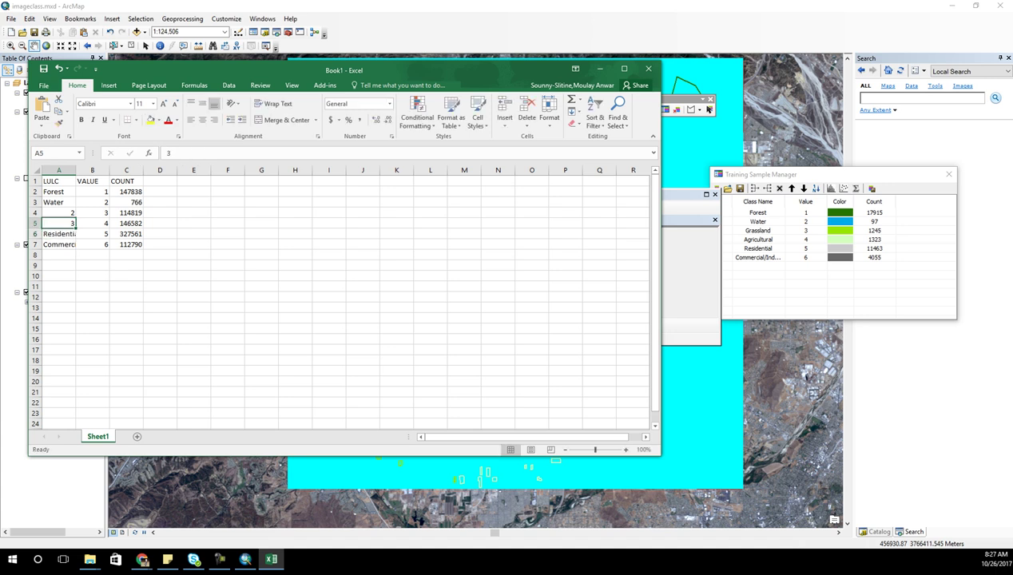
{"action": "left_click", "coordinate": [172, 153]}
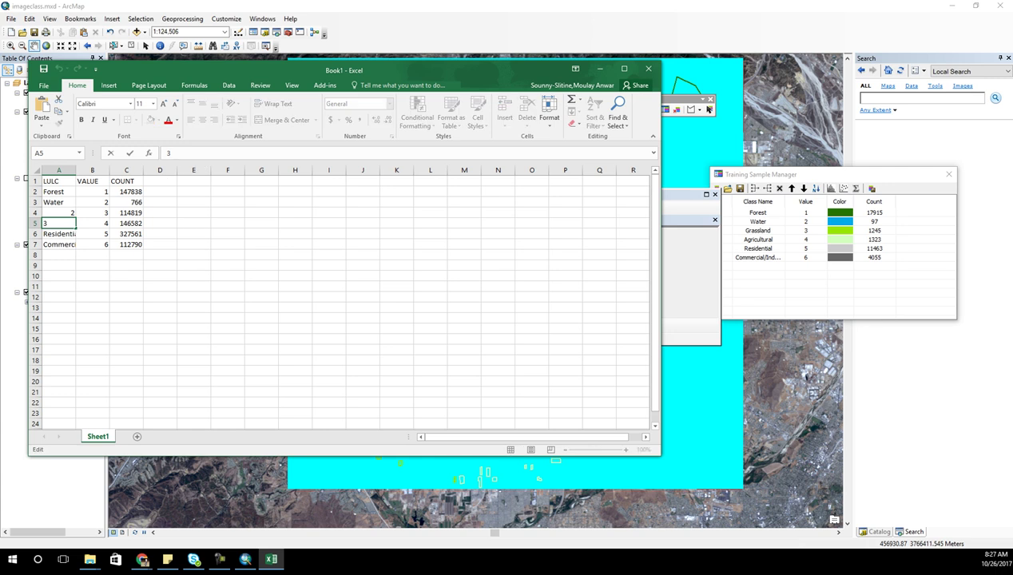
{"action": "key", "text": "BackSpace"}
{"action": "type", "text": "Agricultural"}
{"action": "key", "text": "Up"}
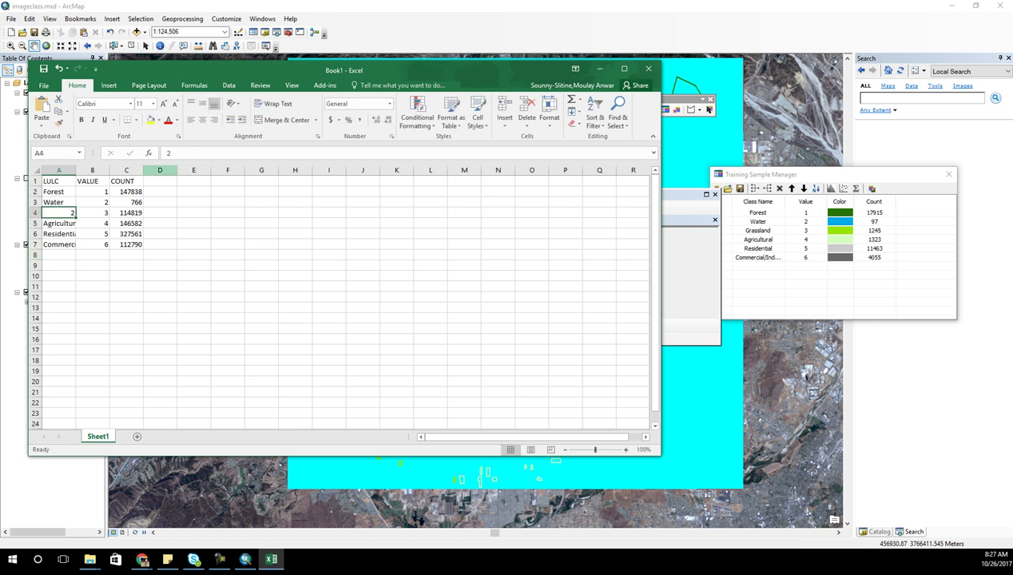
{"action": "key", "text": "F2"}
{"action": "type", "text": "G"}
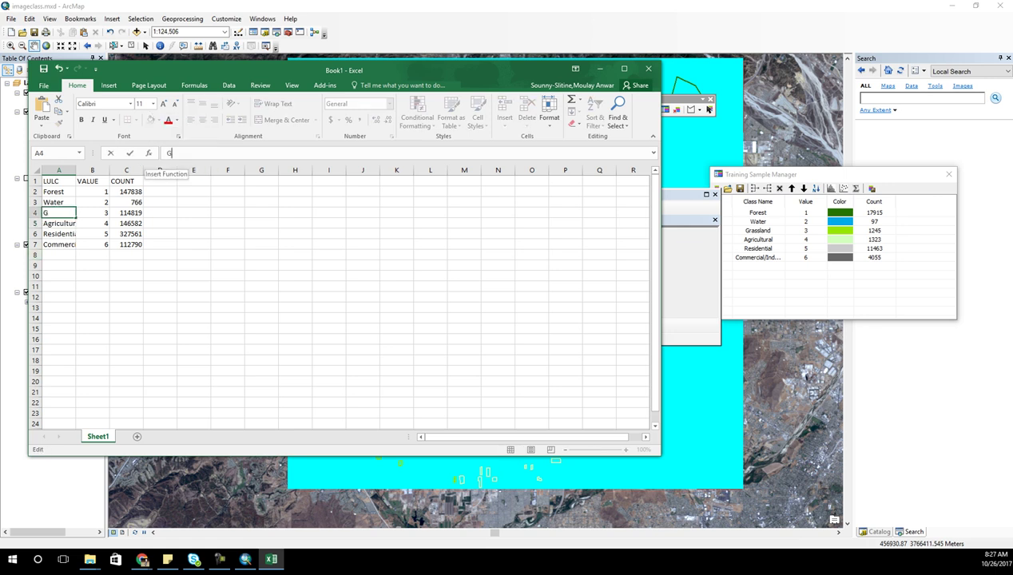
{"action": "type", "text": "rassland"}
{"action": "left_click", "coordinate": [193, 243]}
Move the whole LULC column from column A to column D, beside the COUNT column.
{"action": "left_click", "coordinate": [59, 170]}
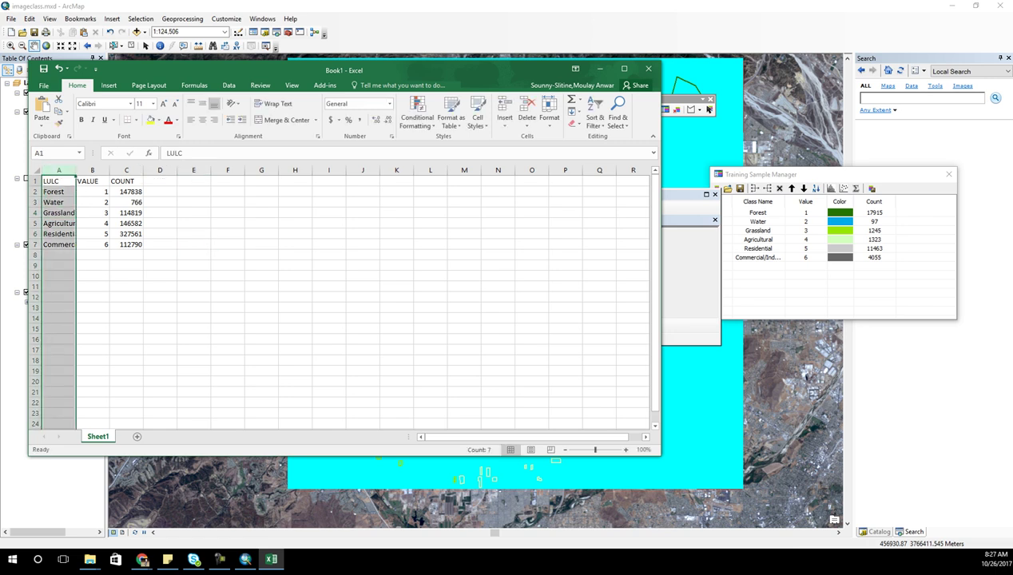
{"action": "left_click_drag", "start_coordinate": [58, 181], "coordinate": [127, 181]}
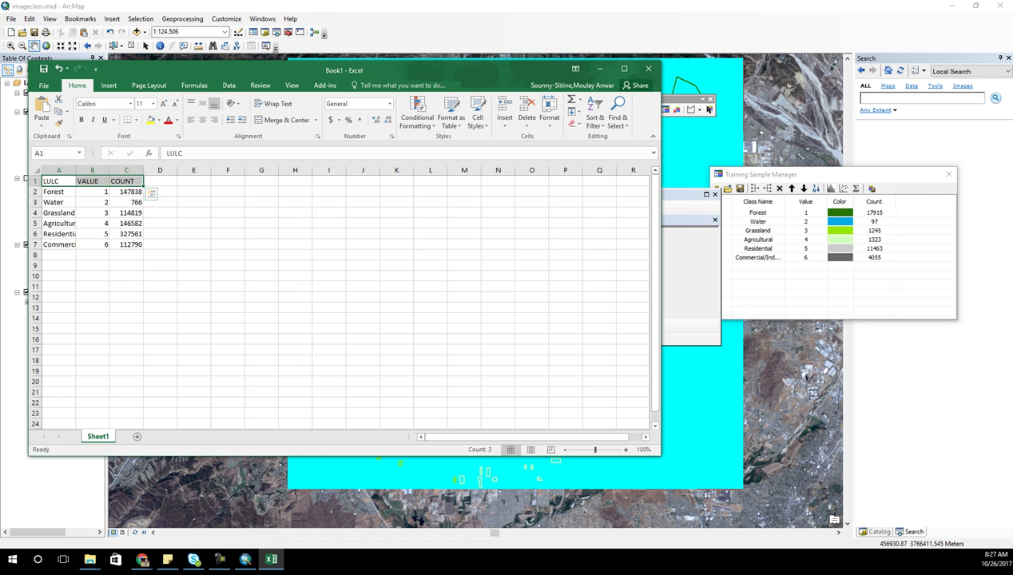
{"action": "left_click", "coordinate": [58, 170]}
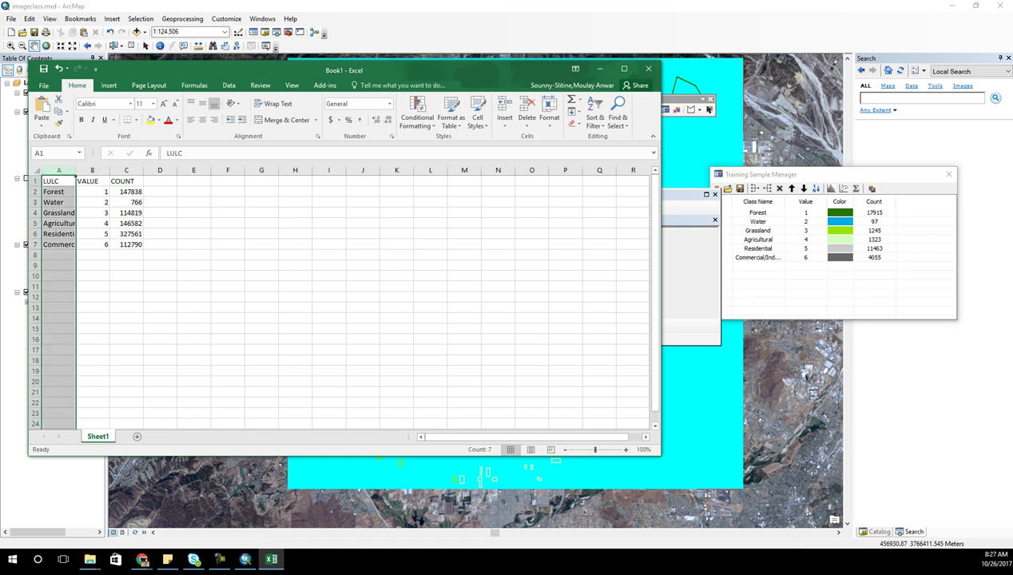
{"action": "mouse_move", "coordinate": [59, 170]}
{"action": "left_mouse_down"}
{"action": "mouse_move", "coordinate": [159, 171]}
{"action": "mouse_move", "coordinate": [62, 170]}
{"action": "mouse_move", "coordinate": [74, 171]}
{"action": "left_mouse_up"}
{"action": "key", "text": "ctrl+c"}
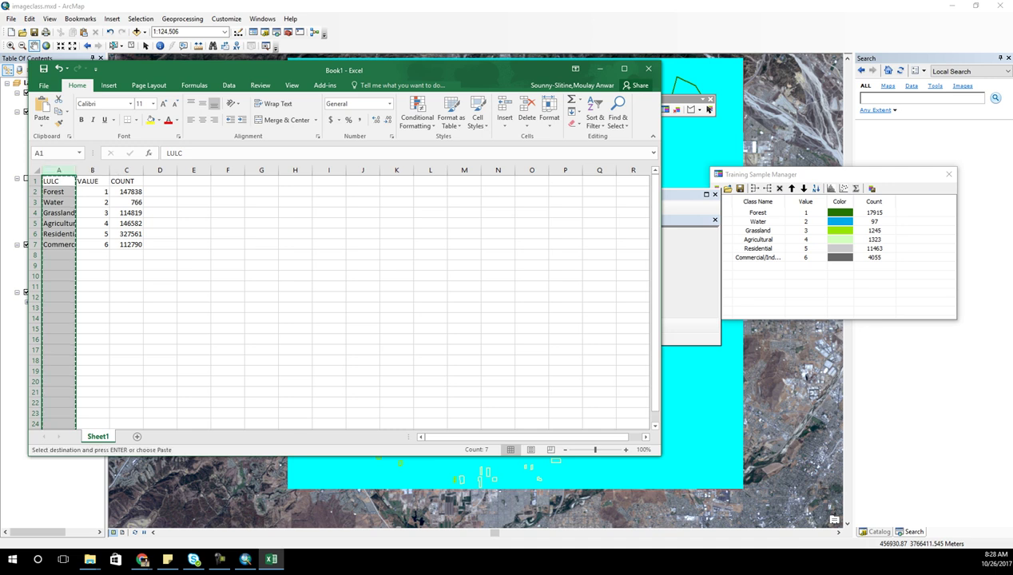
{"action": "left_click", "coordinate": [159, 171]}
{"action": "key", "text": "ctrl+v"}
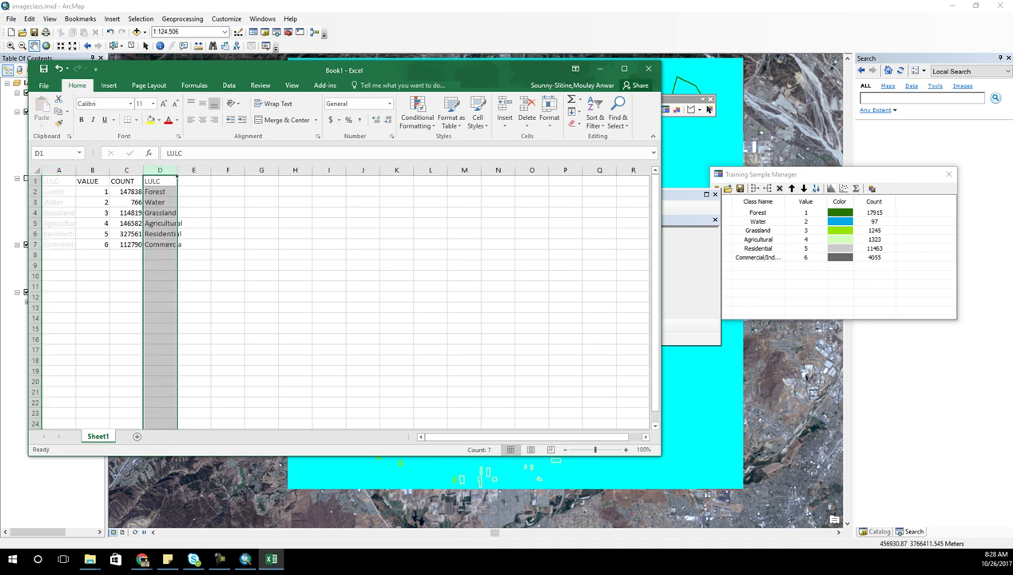
{"action": "left_click", "coordinate": [178, 233]}
Try to insert a 2-D pie chart from the COUNT and LULC range C1:D7, including the headers.
{"action": "left_click_drag", "start_coordinate": [127, 181], "coordinate": [168, 244]}
{"action": "left_click", "coordinate": [228, 85]}
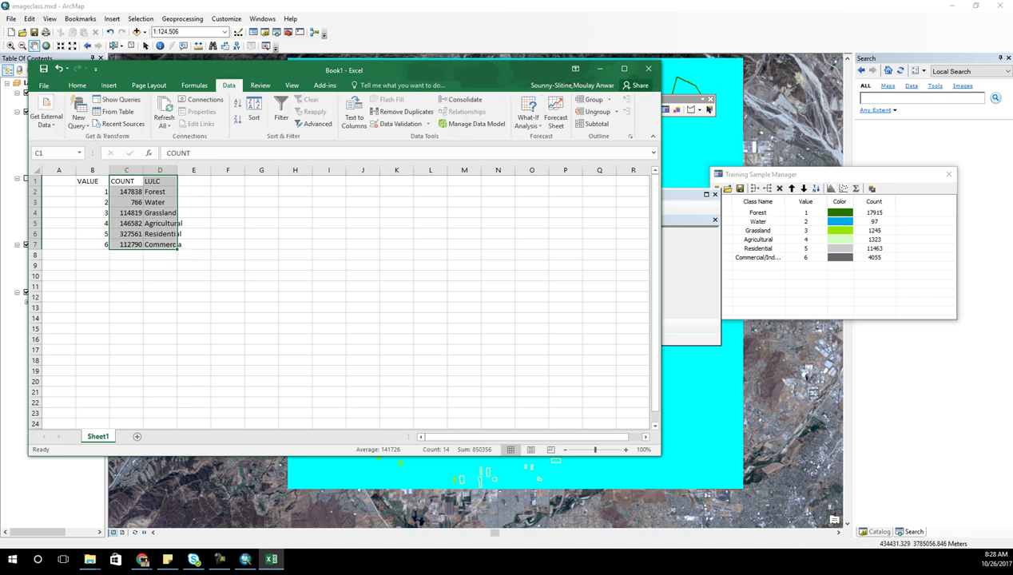
{"action": "left_click", "coordinate": [108, 84]}
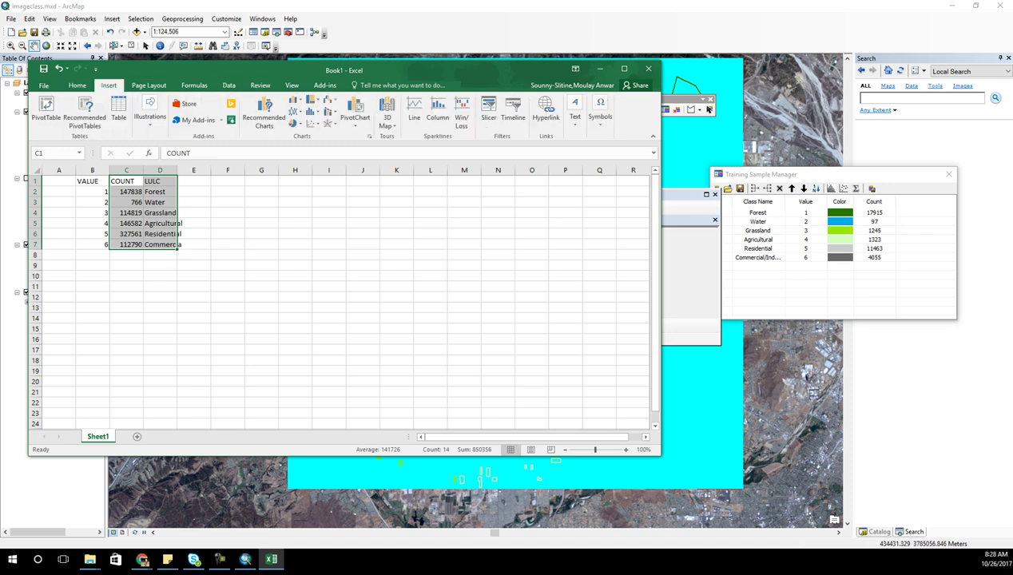
{"action": "left_click", "coordinate": [295, 124]}
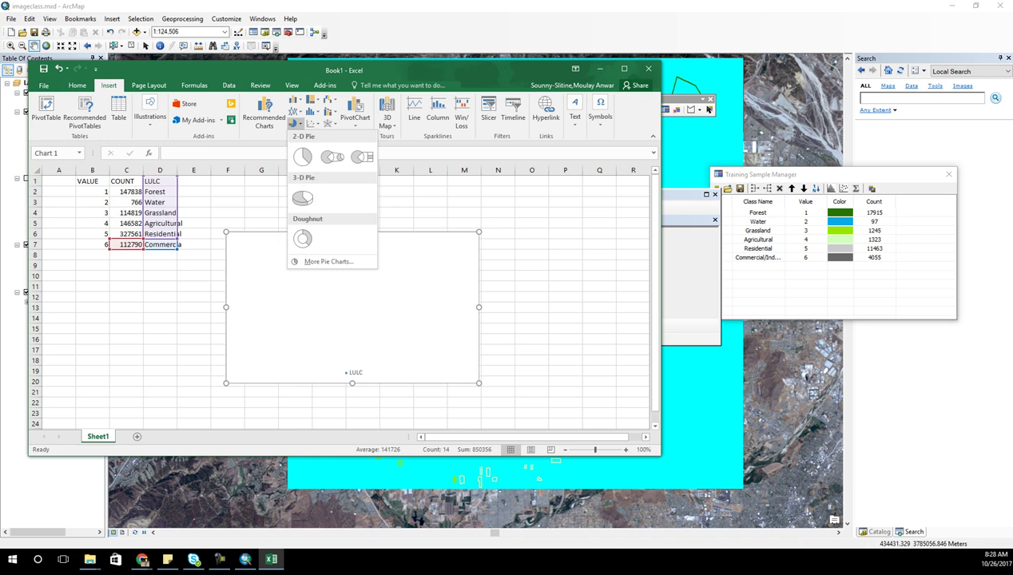
{"action": "left_click", "coordinate": [302, 156]}
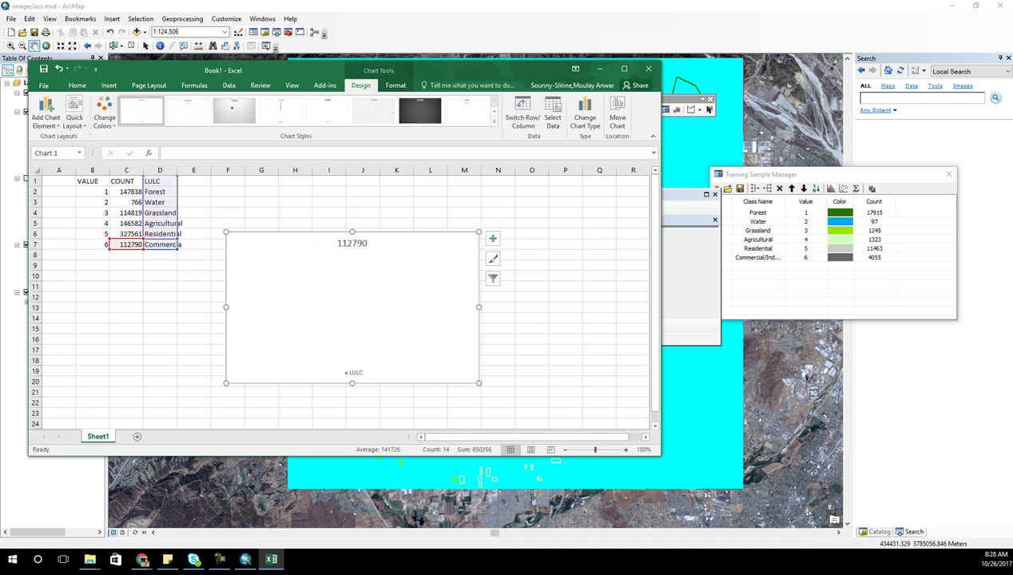
Delete the pie chart based on the range with headers.
{"action": "left_click", "coordinate": [194, 318]}
{"action": "left_click_drag", "start_coordinate": [126, 192], "coordinate": [159, 245]}
{"action": "left_click", "coordinate": [353, 308]}
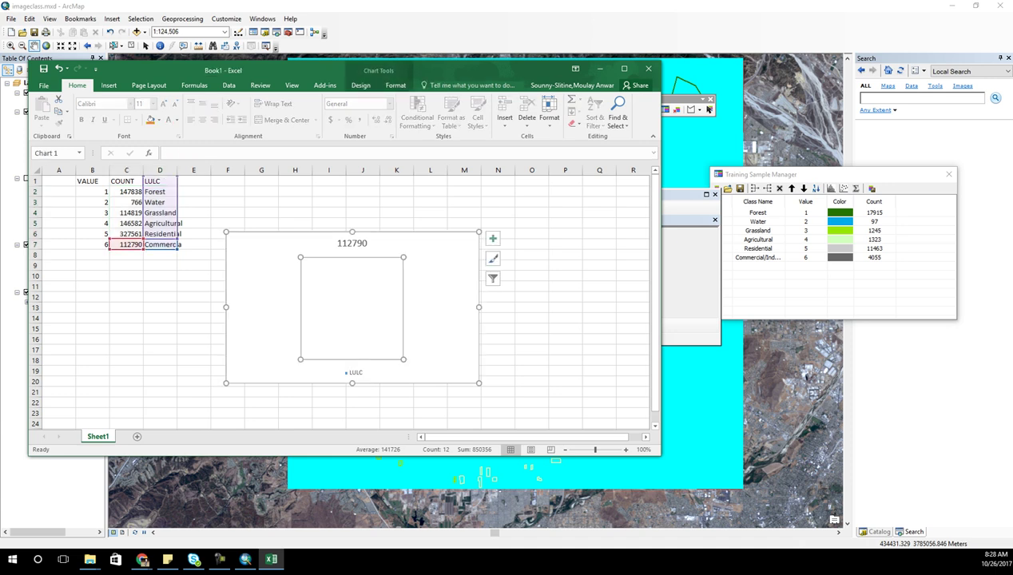
{"action": "left_click", "coordinate": [261, 236]}
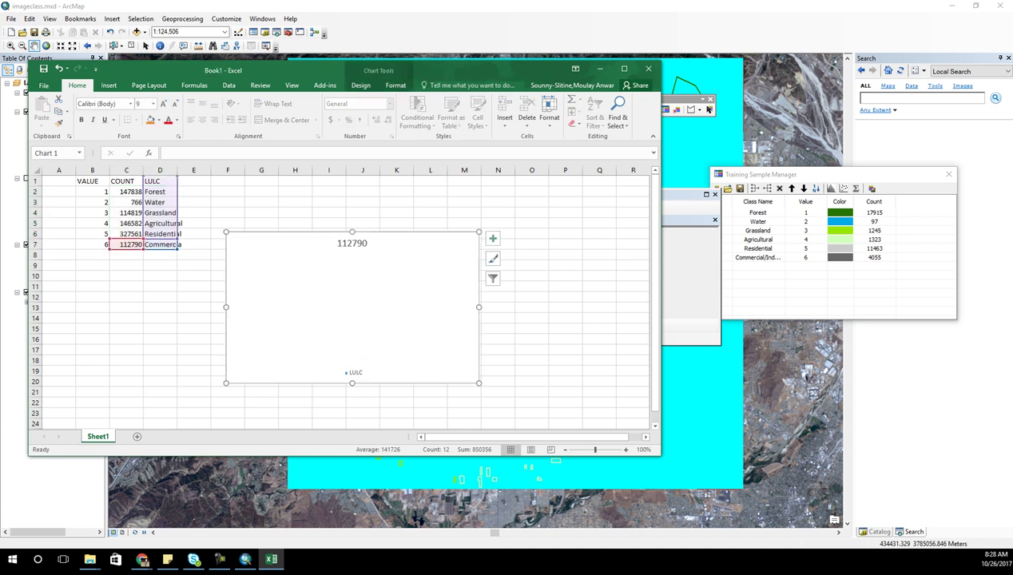
{"action": "key", "text": "Delete"}
{"action": "left_click", "coordinate": [261, 235]}
Try to insert a 2-D pie chart from the range C2:D8, without the headers.
{"action": "left_click_drag", "start_coordinate": [126, 192], "coordinate": [159, 255]}
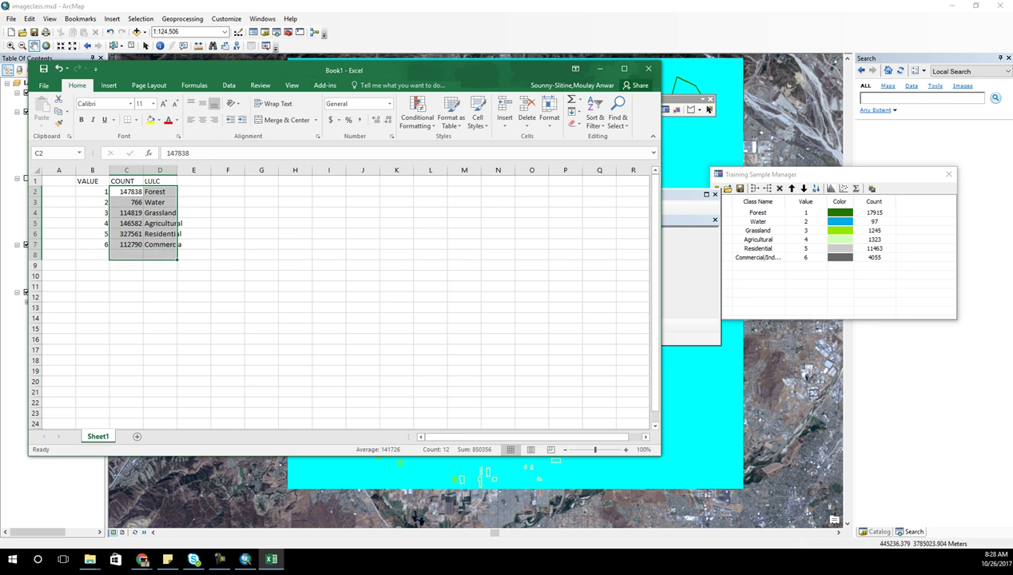
{"action": "left_click", "coordinate": [108, 84]}
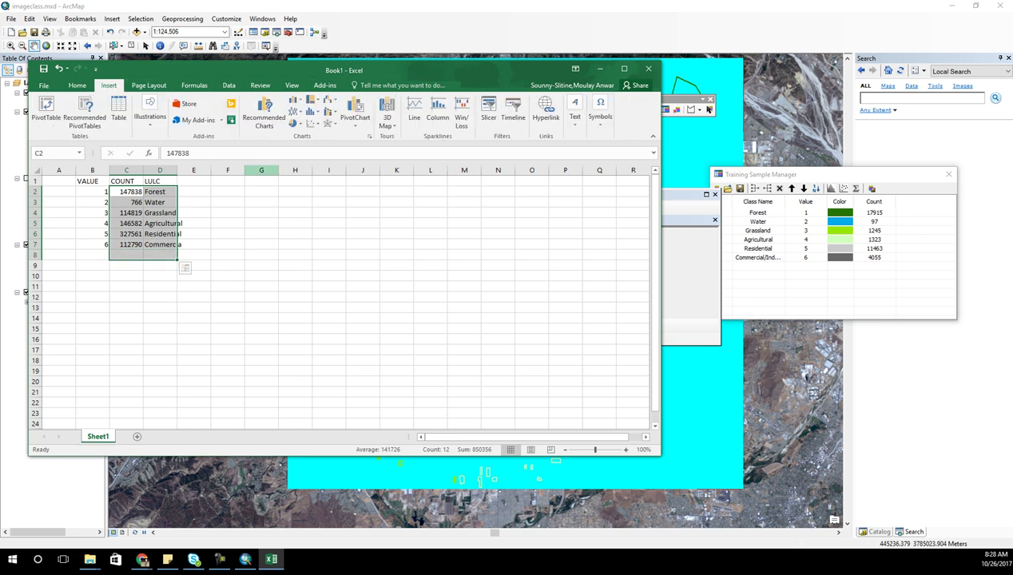
{"action": "left_click", "coordinate": [295, 123]}
{"action": "left_click", "coordinate": [302, 156]}
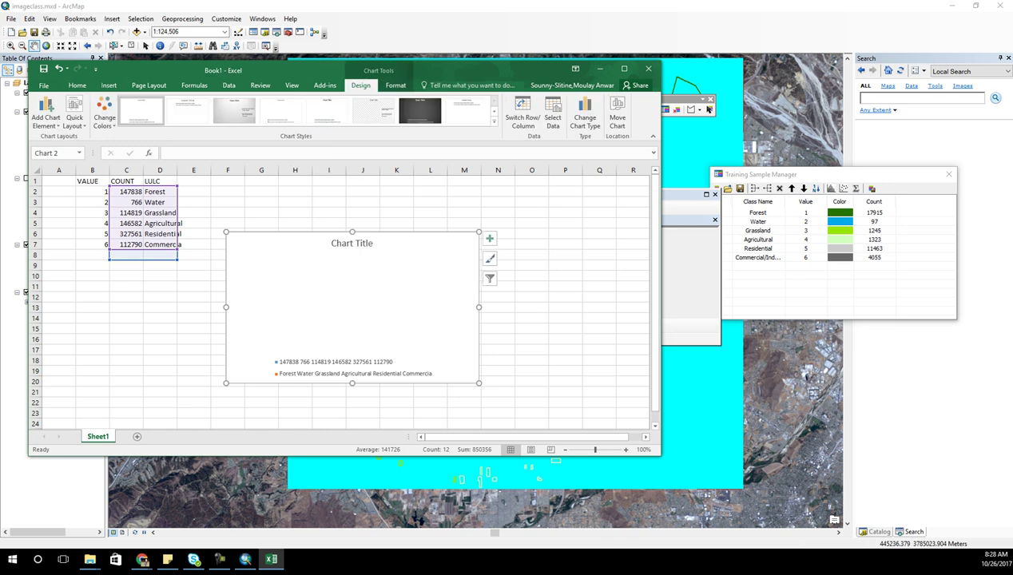
Delete the pie chart made from the range without headers.
{"action": "left_click", "coordinate": [127, 276]}
{"action": "left_click", "coordinate": [344, 306]}
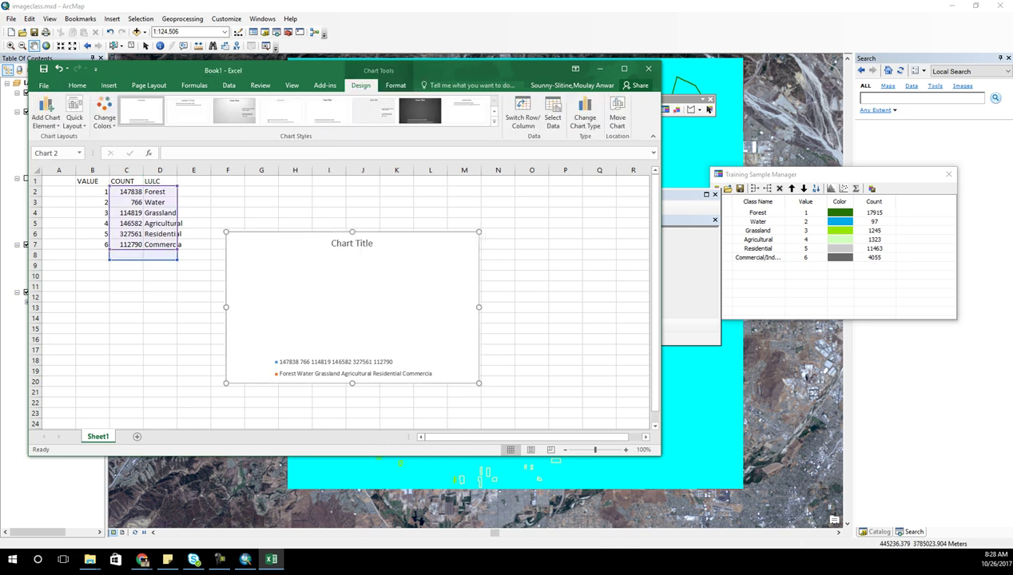
{"action": "key", "text": "Delete"}
{"action": "left_click", "coordinate": [260, 234]}
Insert a 2-D pie chart from only the class counts in cells C2:C7.
{"action": "left_click_drag", "start_coordinate": [126, 192], "coordinate": [127, 245]}
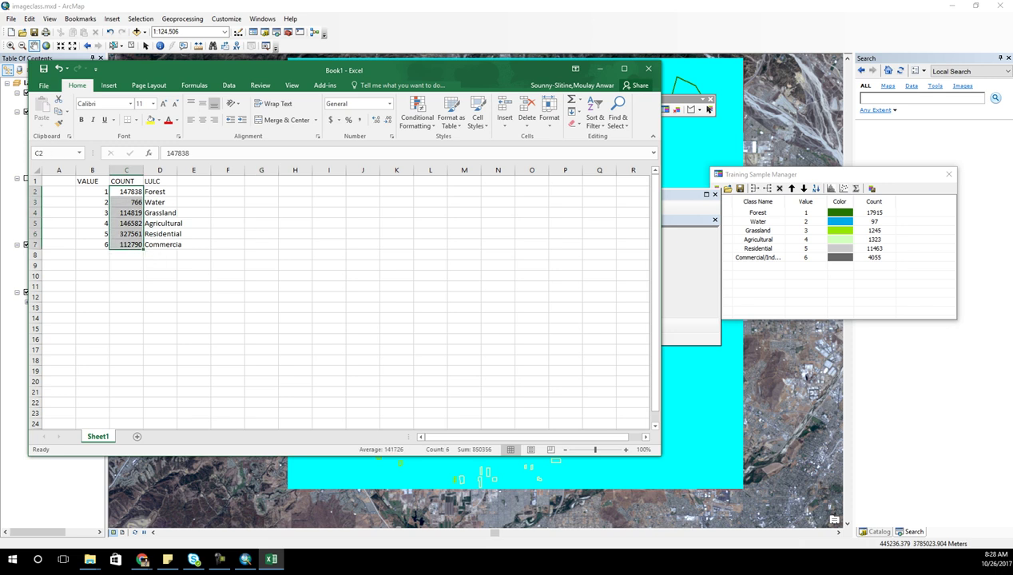
{"action": "left_click", "coordinate": [228, 85]}
{"action": "left_click", "coordinate": [108, 85]}
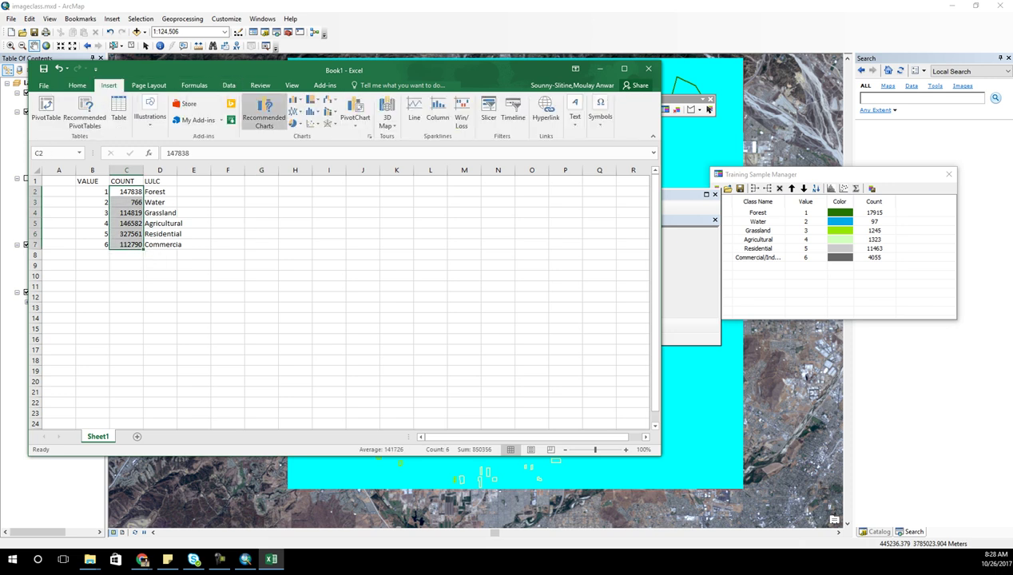
{"action": "left_click", "coordinate": [293, 124]}
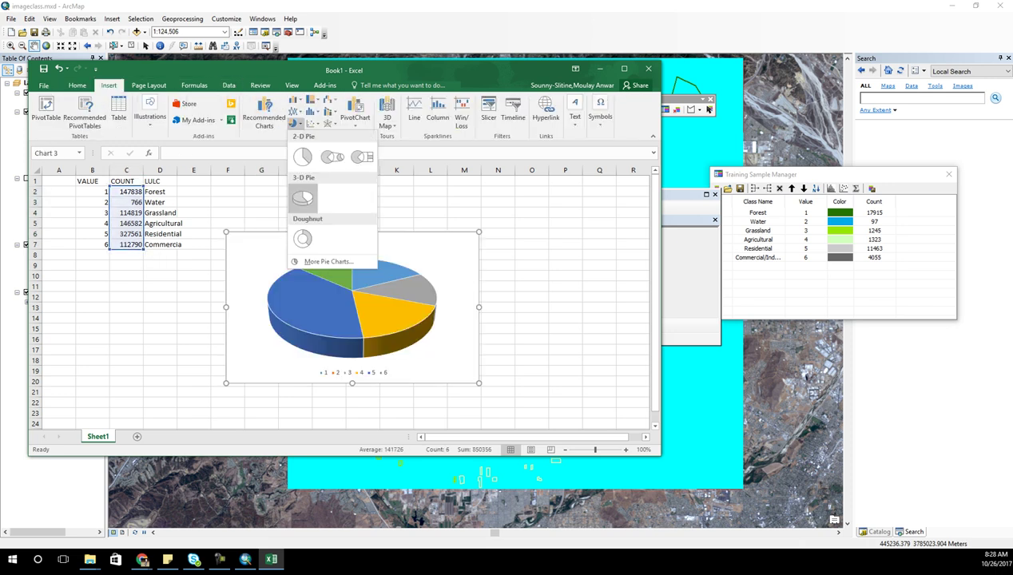
{"action": "left_click", "coordinate": [303, 157]}
Examine the formatting options of the pie chart's data points, legend and chart area.
{"action": "left_click", "coordinate": [352, 373]}
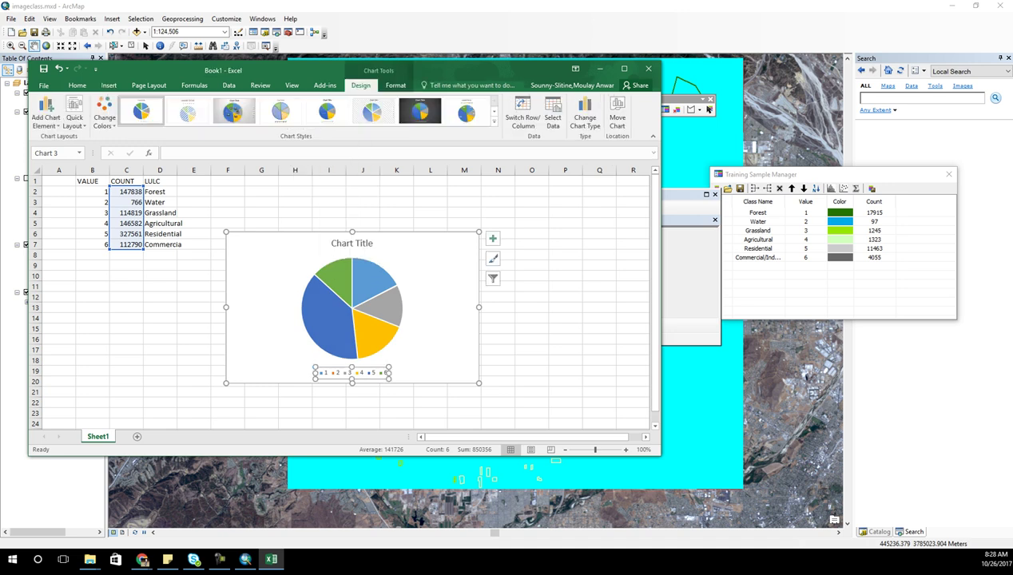
{"action": "left_click", "coordinate": [337, 373]}
{"action": "left_click", "coordinate": [345, 327]}
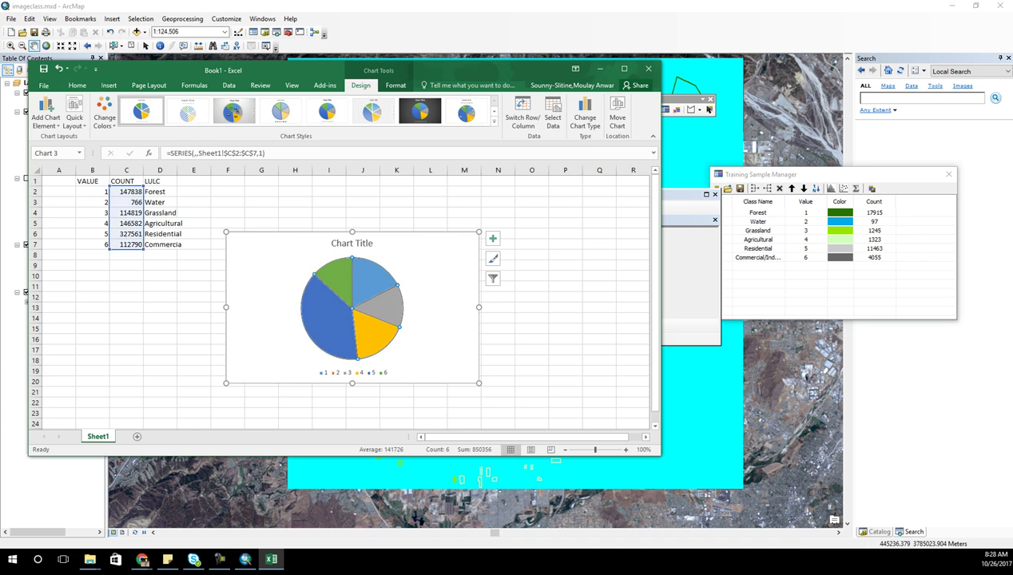
{"action": "double_click", "coordinate": [337, 321]}
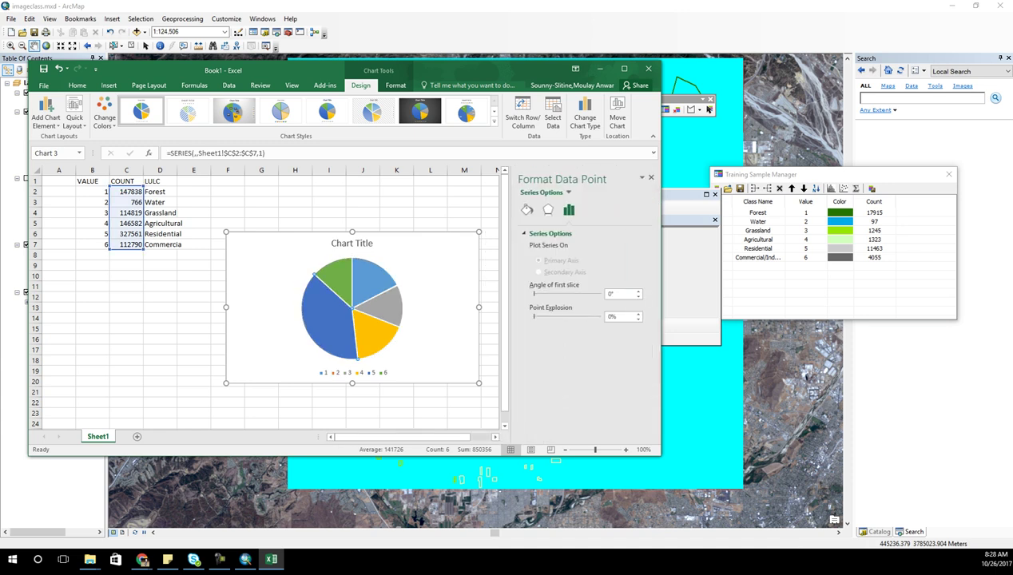
{"action": "left_click", "coordinate": [548, 210]}
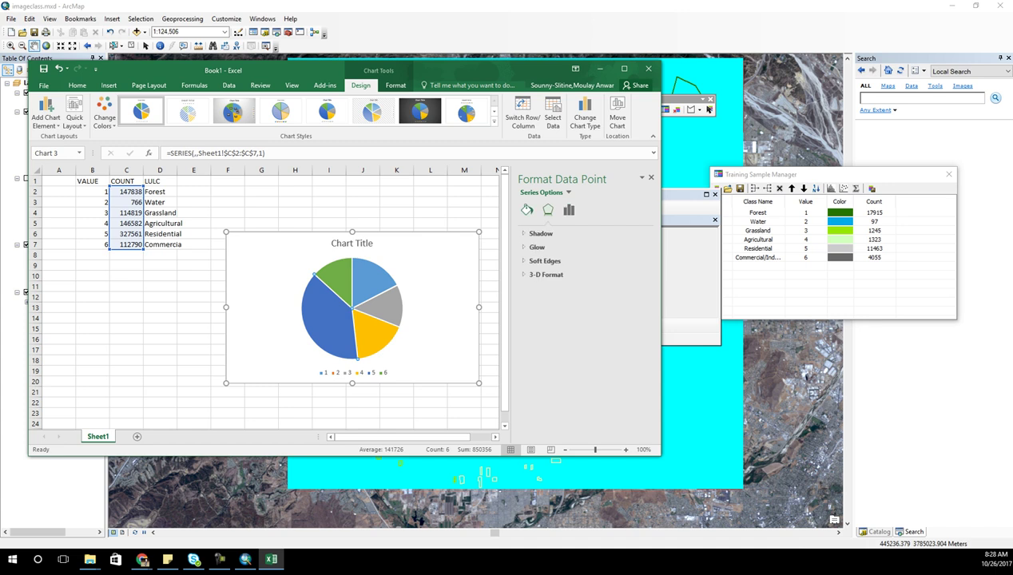
{"action": "left_click", "coordinate": [569, 209]}
{"action": "left_click", "coordinate": [568, 192]}
{"action": "left_click", "coordinate": [574, 225]}
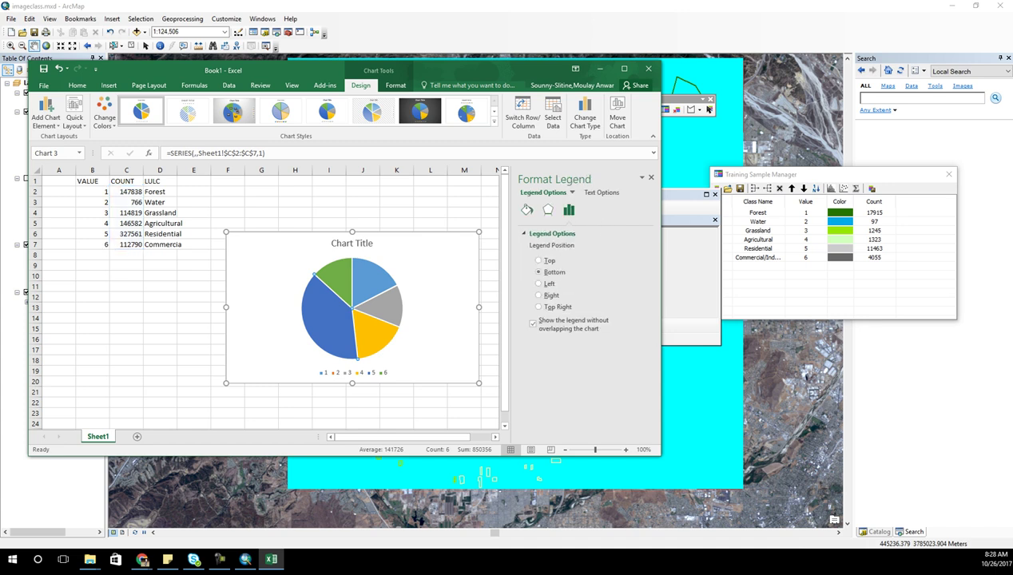
{"action": "left_click", "coordinate": [339, 312]}
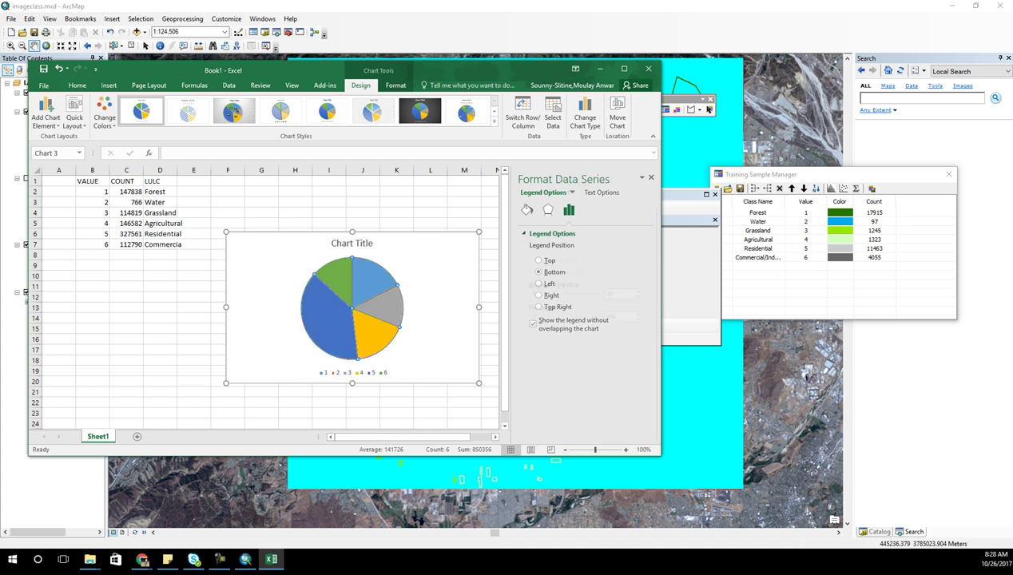
{"action": "left_click", "coordinate": [438, 312]}
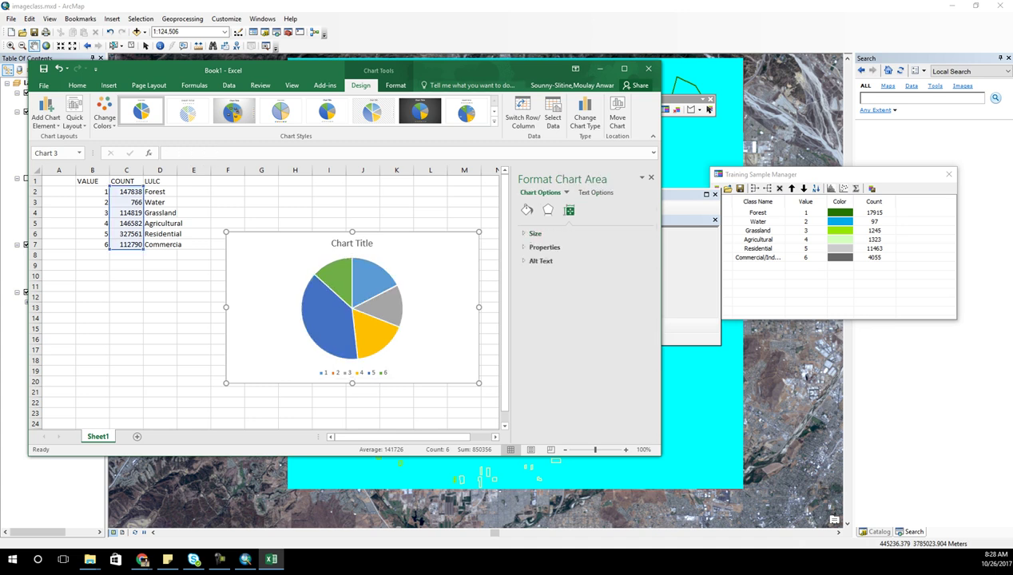
Set the pie chart's category labels to the land cover names in cells D2:D7.
{"action": "key", "text": "Down"}
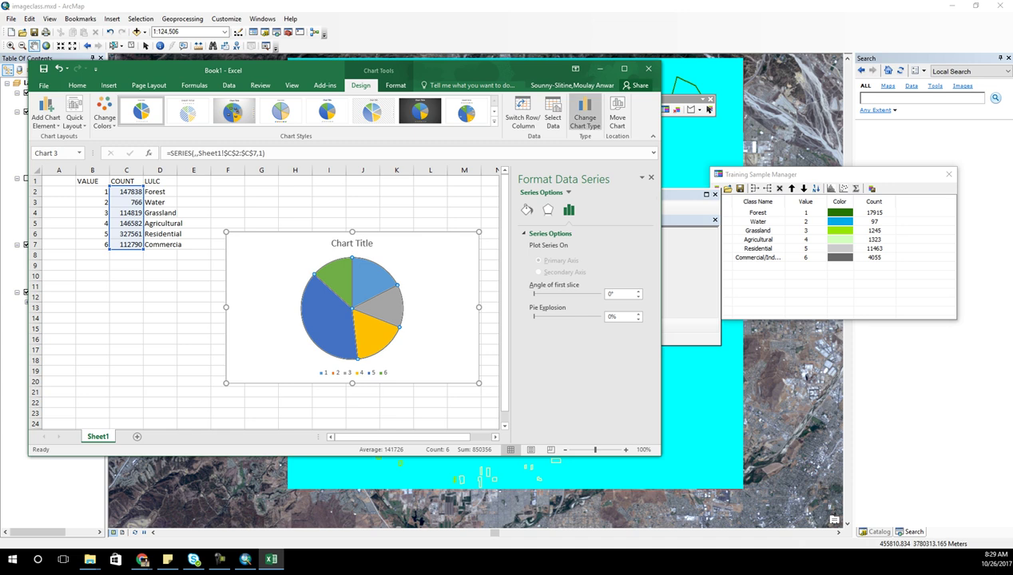
{"action": "left_click", "coordinate": [553, 112]}
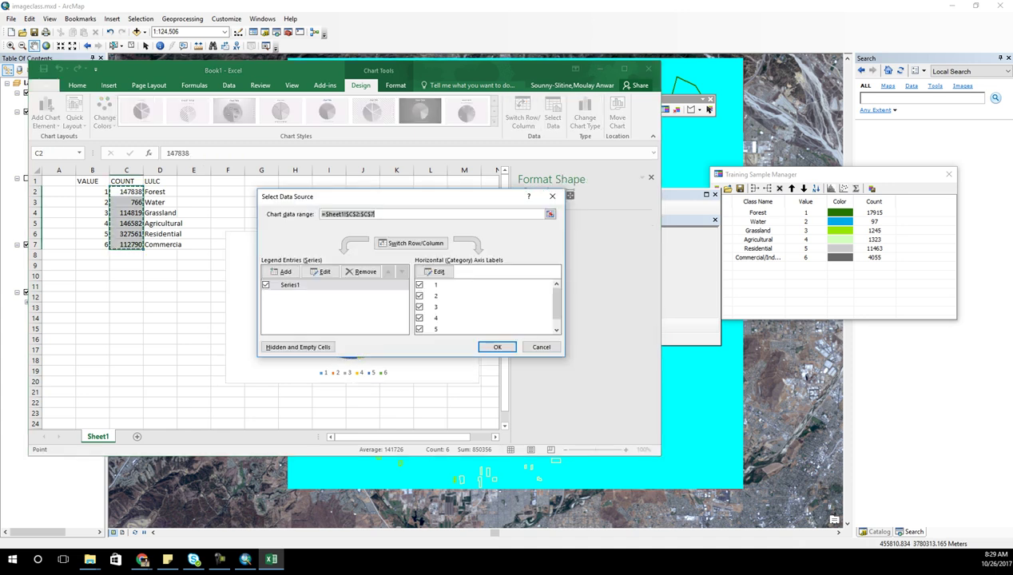
{"action": "key", "text": "Return"}
{"action": "key", "text": "shift+Tab"}
{"action": "key", "text": "shift+Tab"}
{"action": "key", "text": "shift+Tab"}
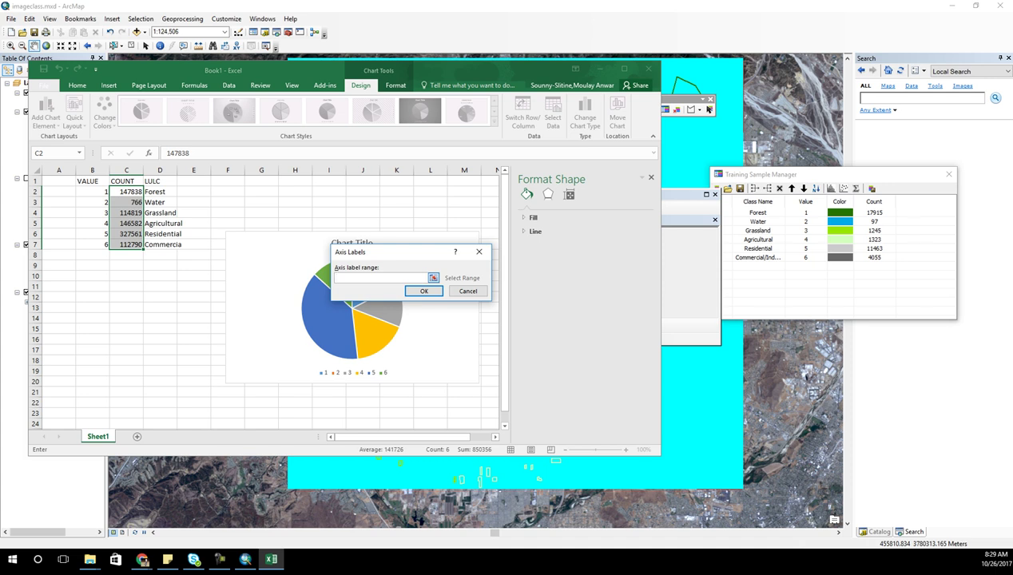
{"action": "key", "text": "Return"}
{"action": "left_click_drag", "start_coordinate": [162, 192], "coordinate": [166, 244]}
{"action": "key", "text": "Return"}
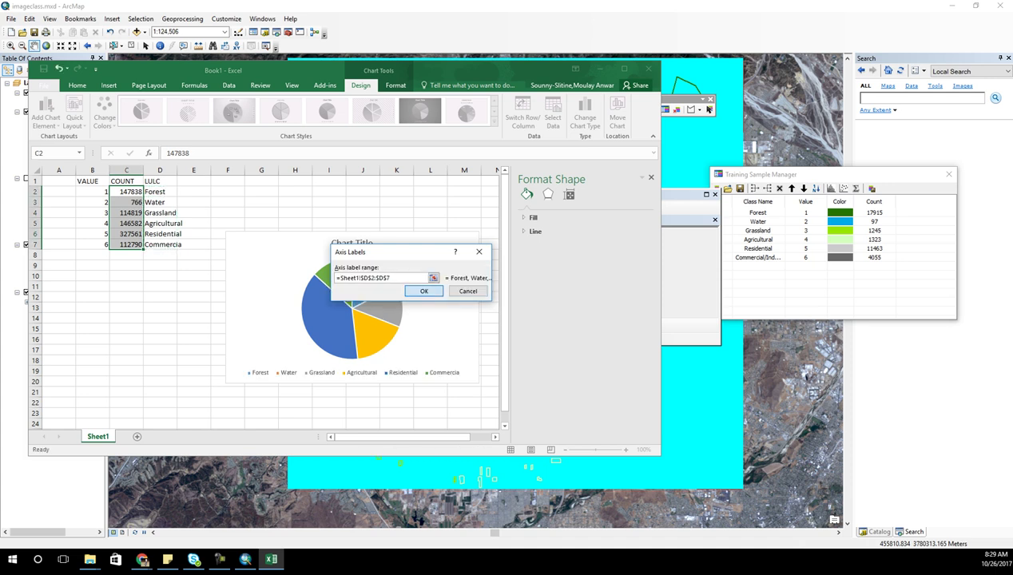
{"action": "key", "text": "Return"}
{"action": "left_click", "coordinate": [497, 347]}
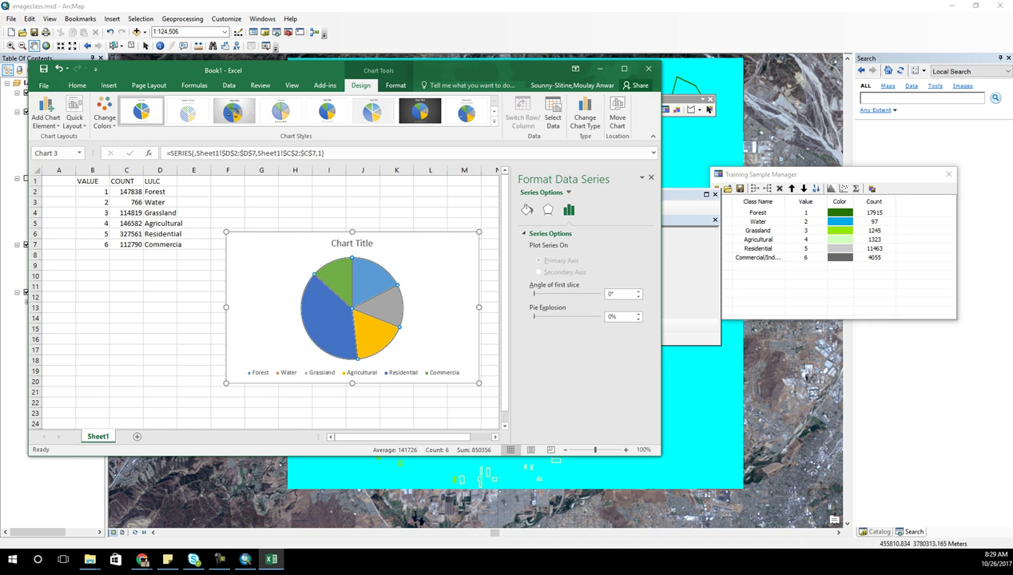
Apply the gray gradient chart style with percentage labels to the pie chart and delete the chart title.
{"action": "left_click", "coordinate": [444, 374]}
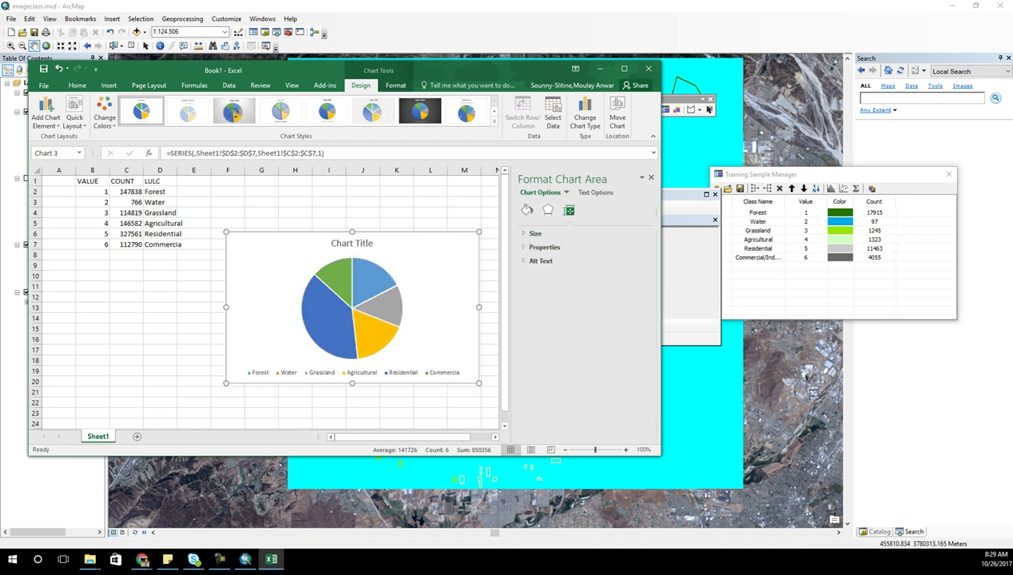
{"action": "left_click", "coordinate": [233, 110]}
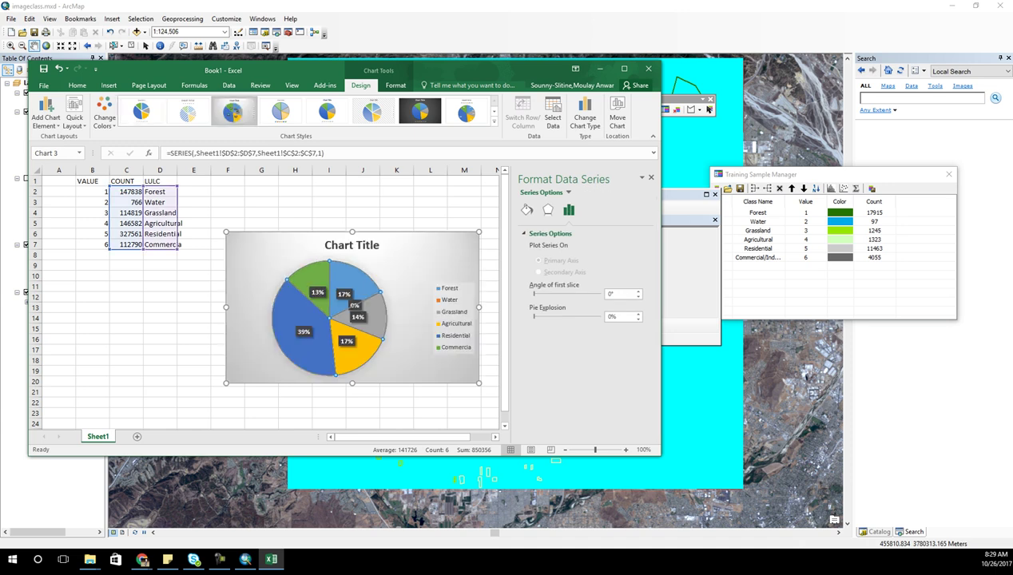
{"action": "left_click", "coordinate": [358, 278]}
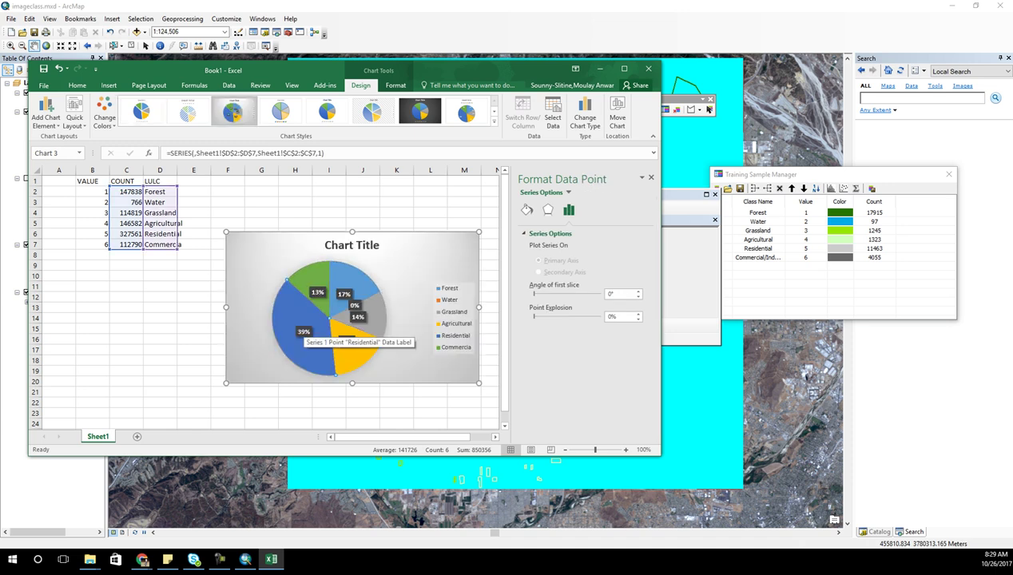
{"action": "left_click", "coordinate": [352, 245]}
{"action": "key", "text": "Delete"}
{"action": "left_click", "coordinate": [385, 251]}
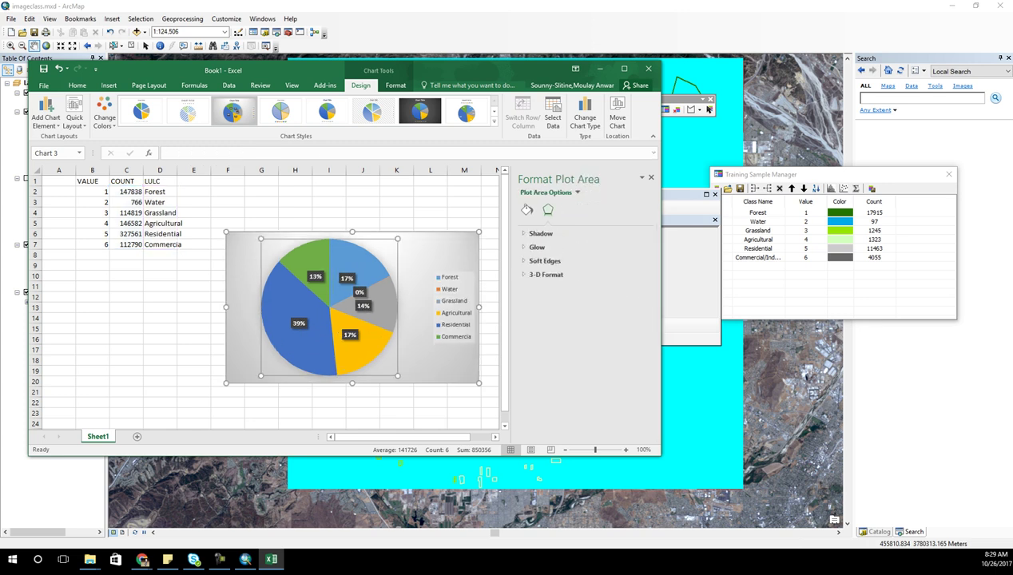
Inspect the Water slice's percentage label in the pie chart.
{"action": "left_click", "coordinate": [359, 293]}
{"action": "left_click", "coordinate": [360, 293]}
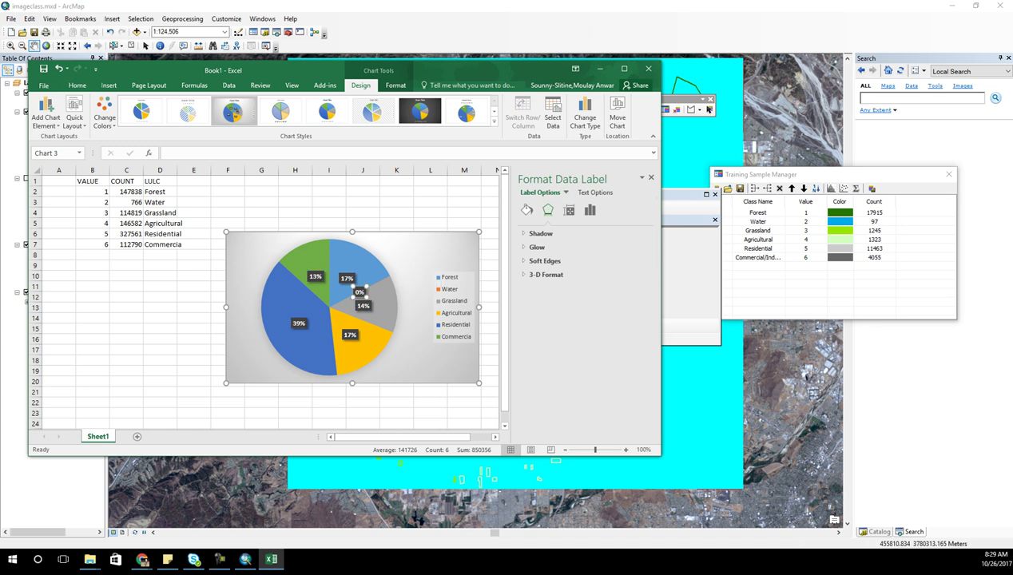
{"action": "left_click", "coordinate": [396, 212]}
{"action": "left_click", "coordinate": [425, 255]}
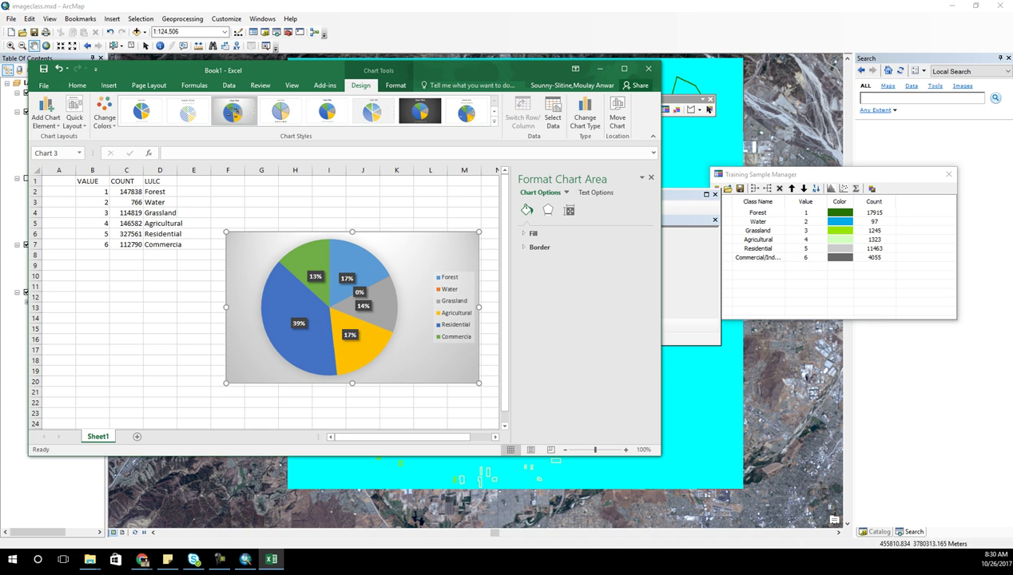
Switch to ArcMap, select only the value 6 row in the classyimage3 table, and shift the Training Sample Manager slightly.
{"action": "left_click", "coordinate": [600, 69]}
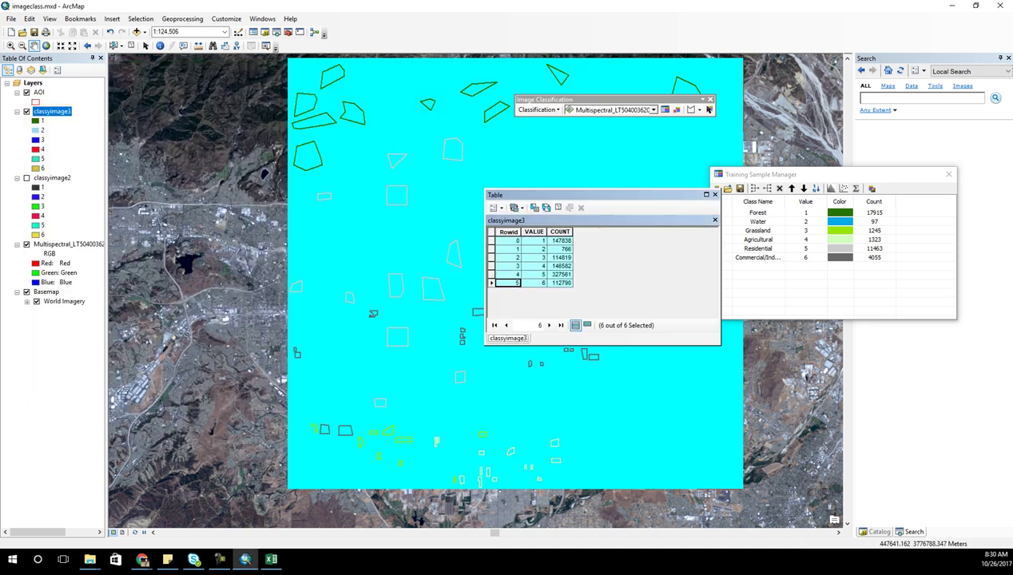
{"action": "left_click", "coordinate": [491, 283]}
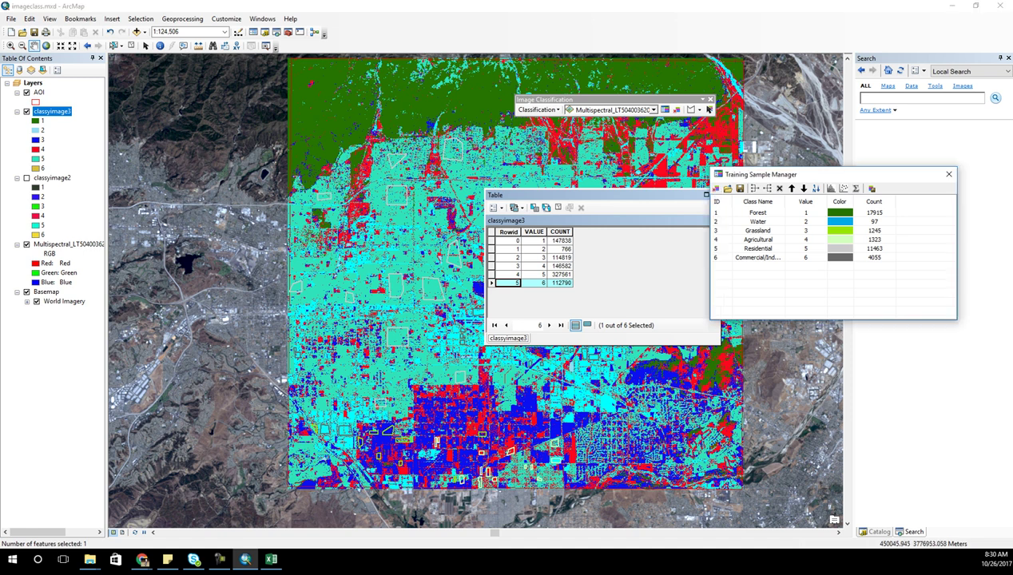
{"action": "left_click_drag", "start_coordinate": [842, 175], "coordinate": [831, 144]}
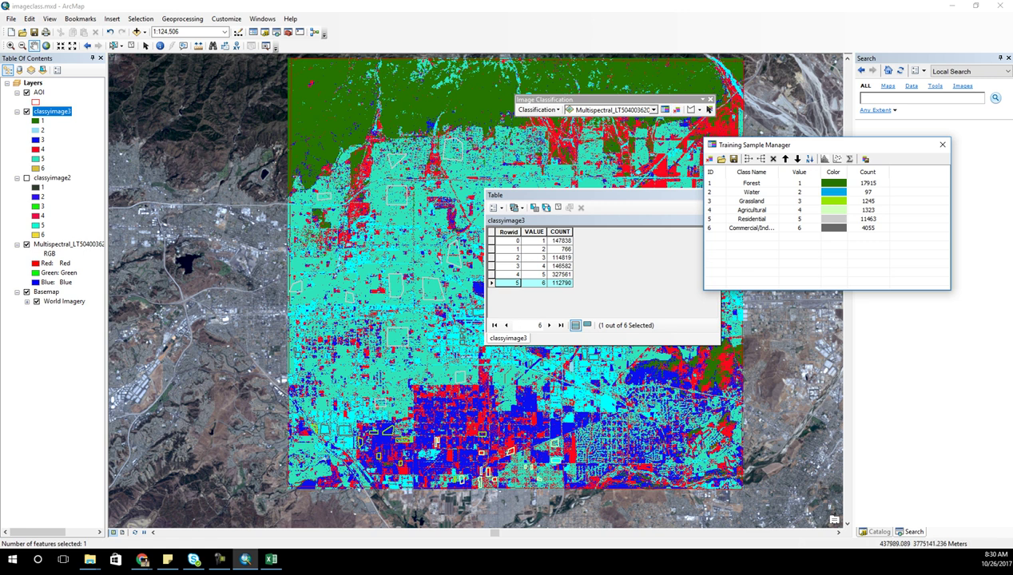
Temporarily hide the classyimage3 layer to compare the classification with the Landsat image and training polygons beneath it.
{"action": "left_click", "coordinate": [26, 112]}
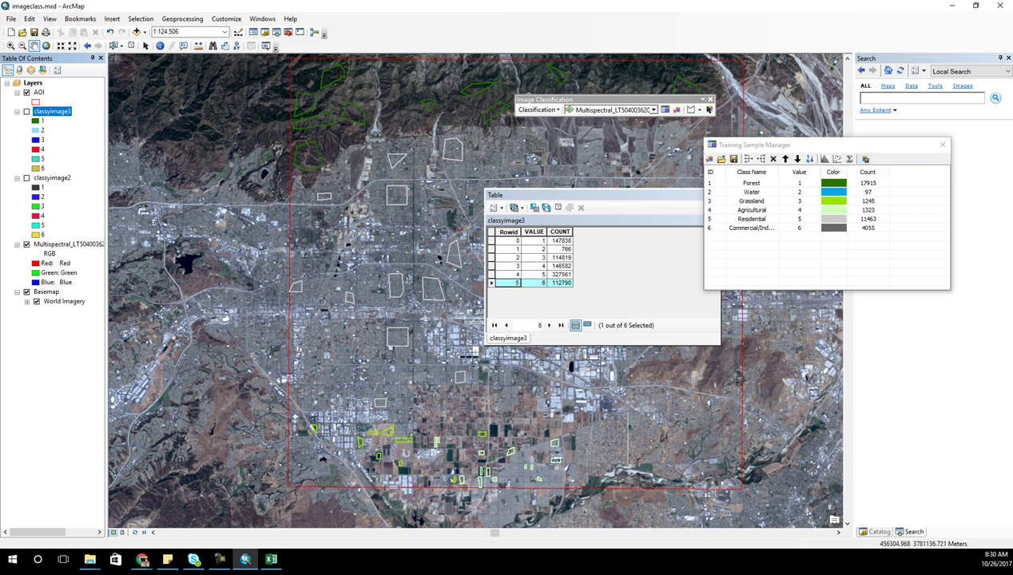
{"action": "left_click", "coordinate": [538, 110]}
{"action": "left_click", "coordinate": [538, 110]}
{"action": "left_click", "coordinate": [26, 111]}
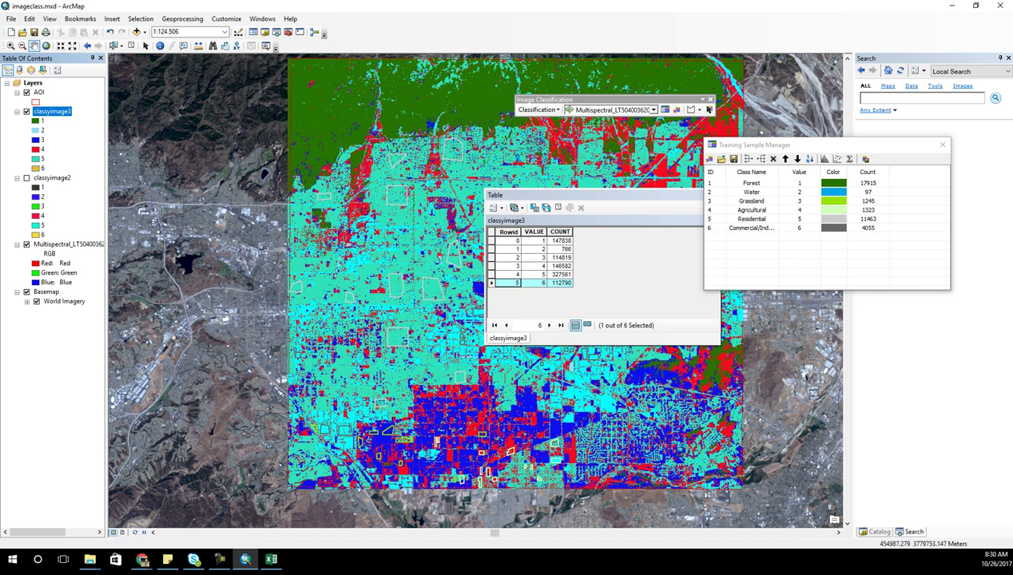
Move the attribute table and the Training Sample Manager apart to uncover the center of the classified image.
{"action": "left_click_drag", "start_coordinate": [527, 195], "coordinate": [146, 135]}
{"action": "left_click_drag", "start_coordinate": [799, 145], "coordinate": [841, 169]}
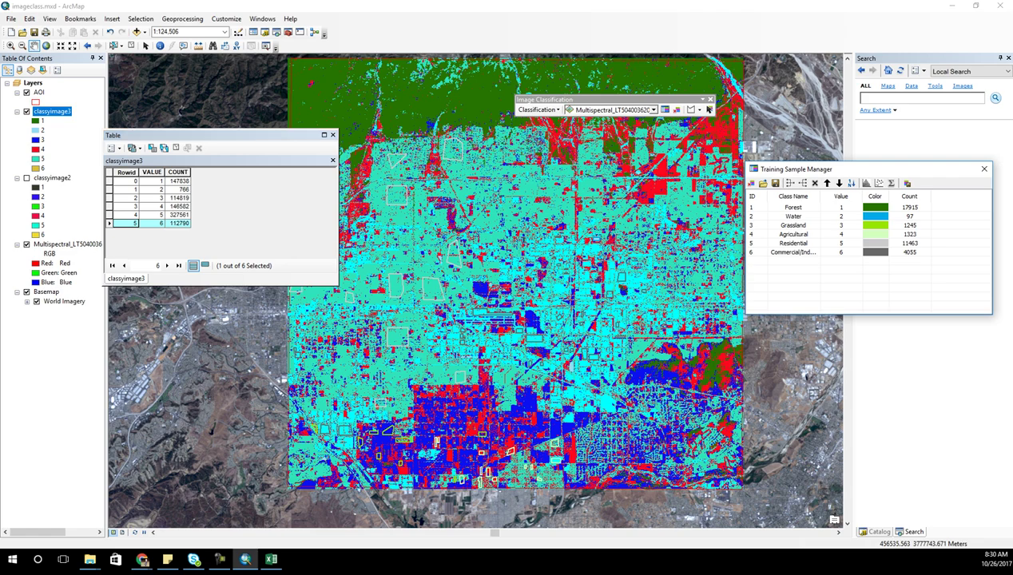